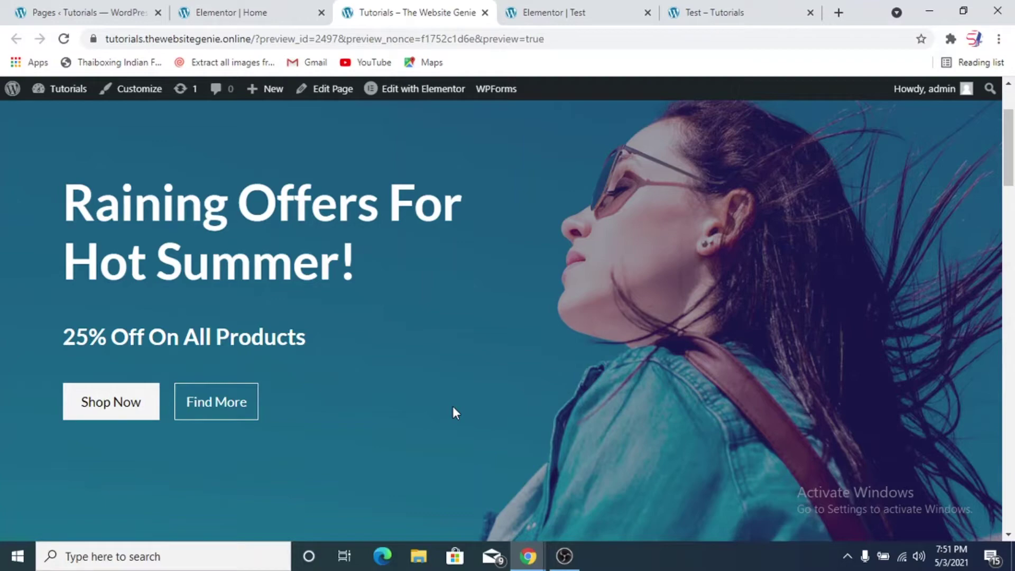
# Review the home page preview from the summer offer banner down to the Featured Products section
pyautogui.scroll(-12, 453, 405)
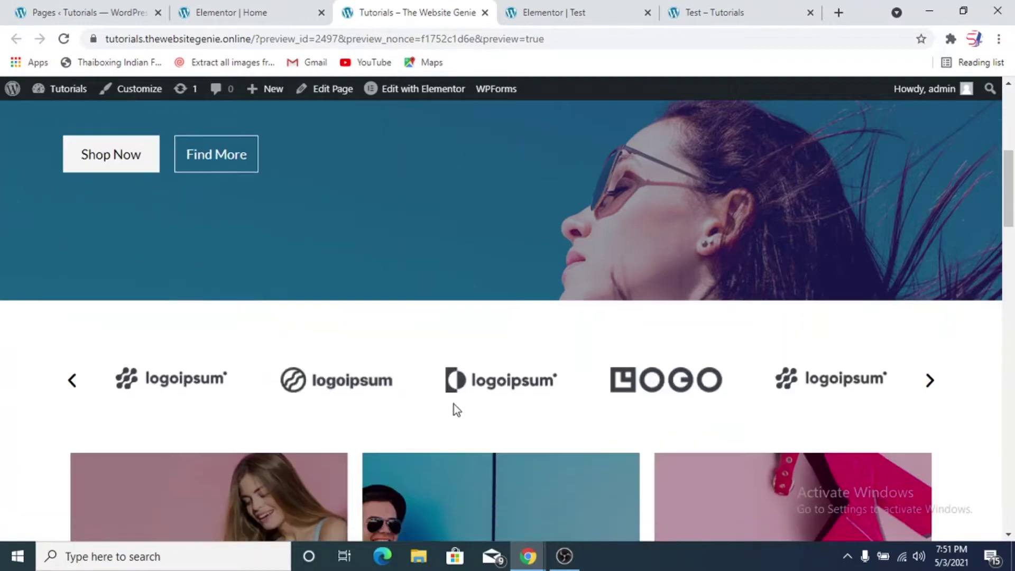
pyautogui.scroll(-7, 452, 405)
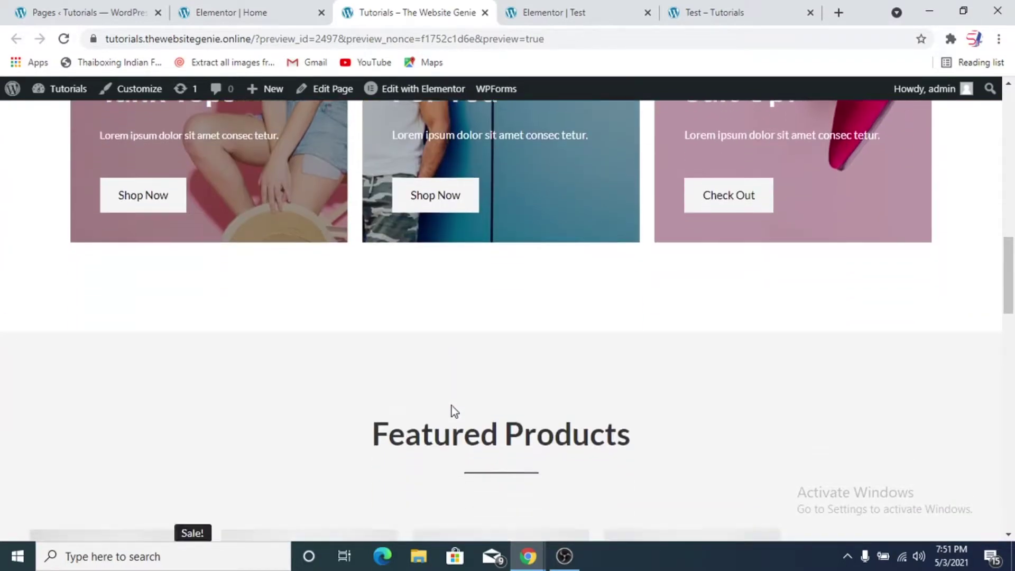
pyautogui.scroll(-5, 314, 306)
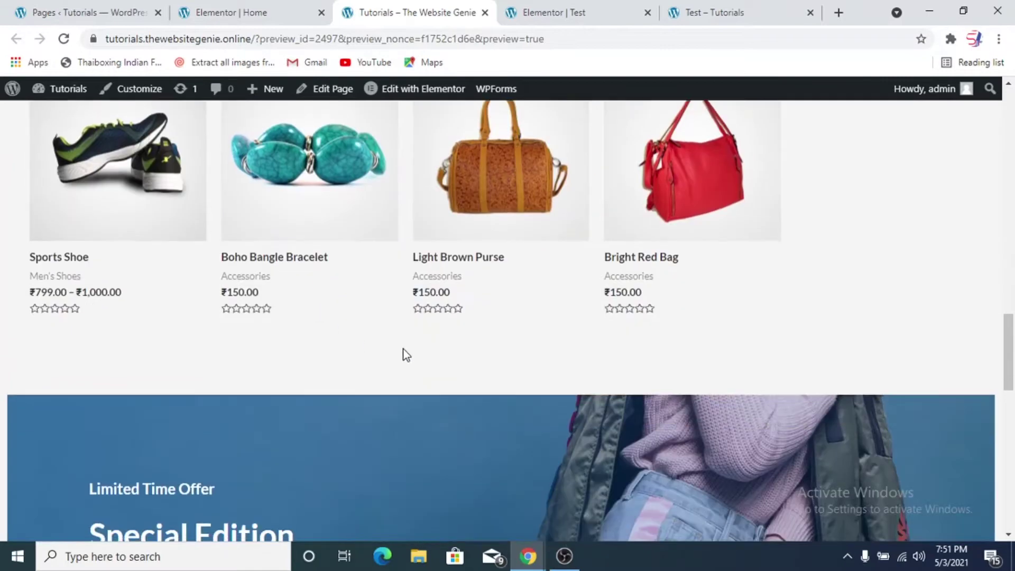
pyautogui.scroll(2, 394, 354)
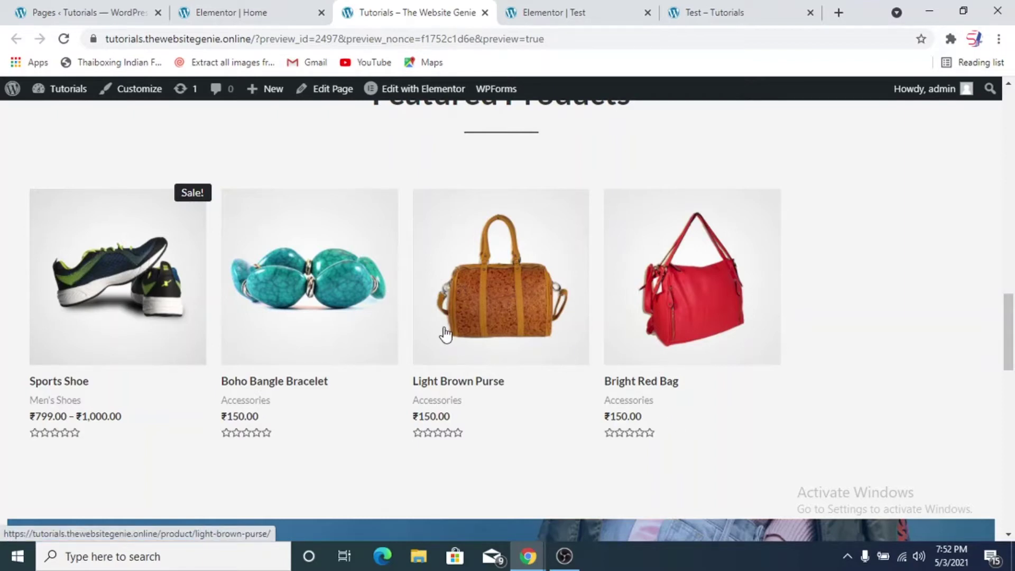
# Search for "woolentor" among the installable plugins in the WordPress dashboard
pyautogui.click(74, 13)
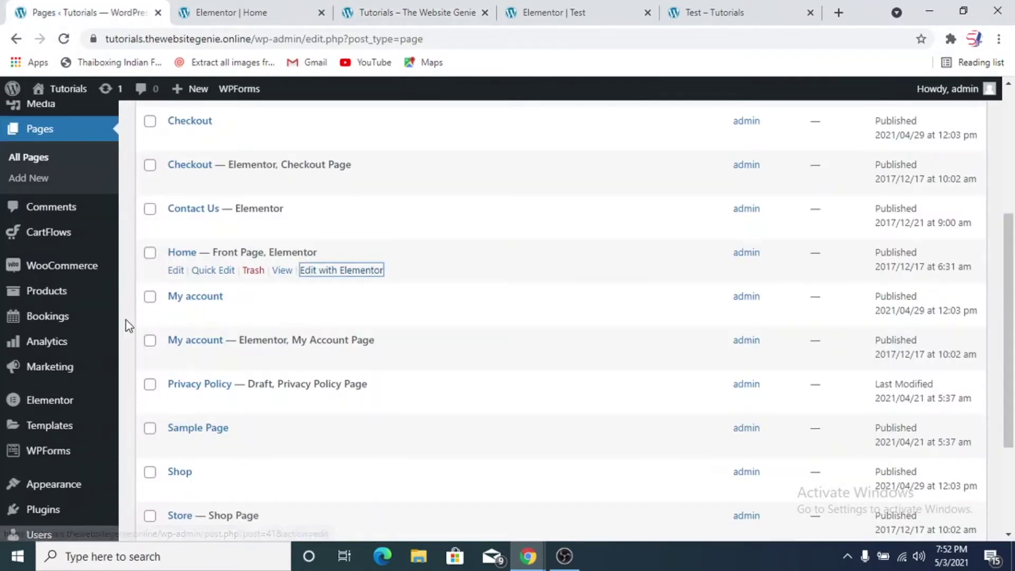
pyautogui.moveTo(99, 274)
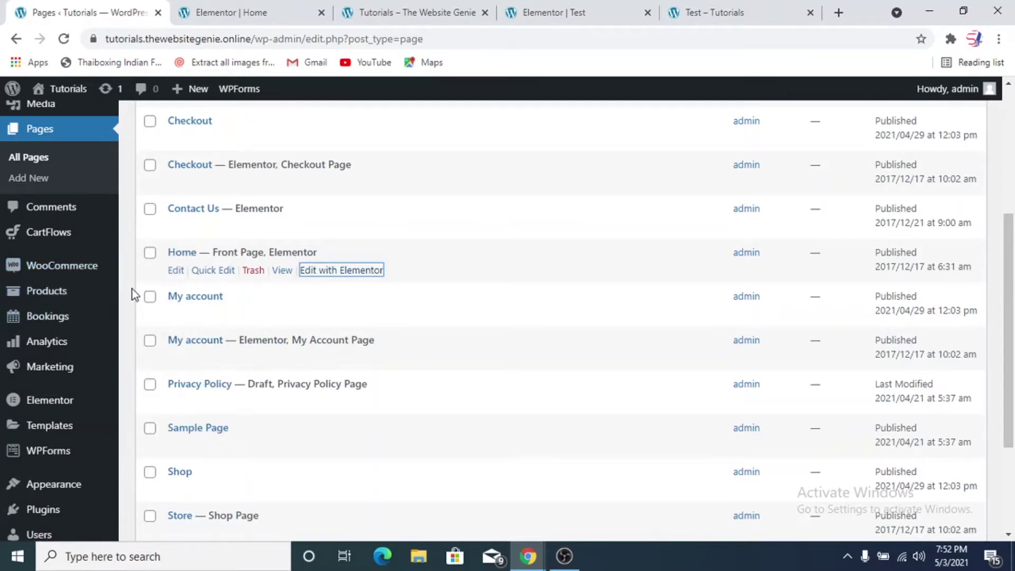
pyautogui.scroll(-3, 135, 293)
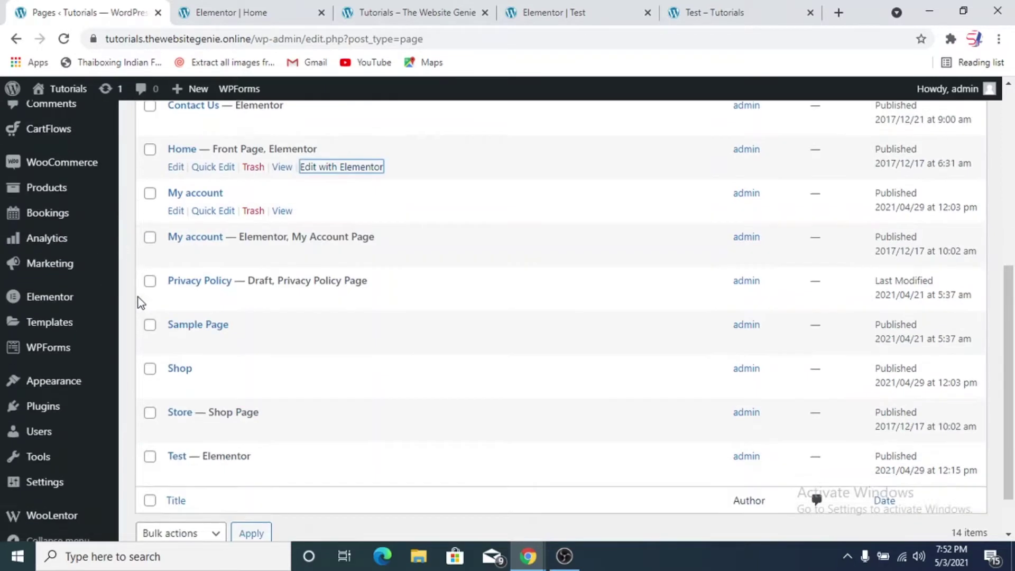
pyautogui.moveTo(113, 398)
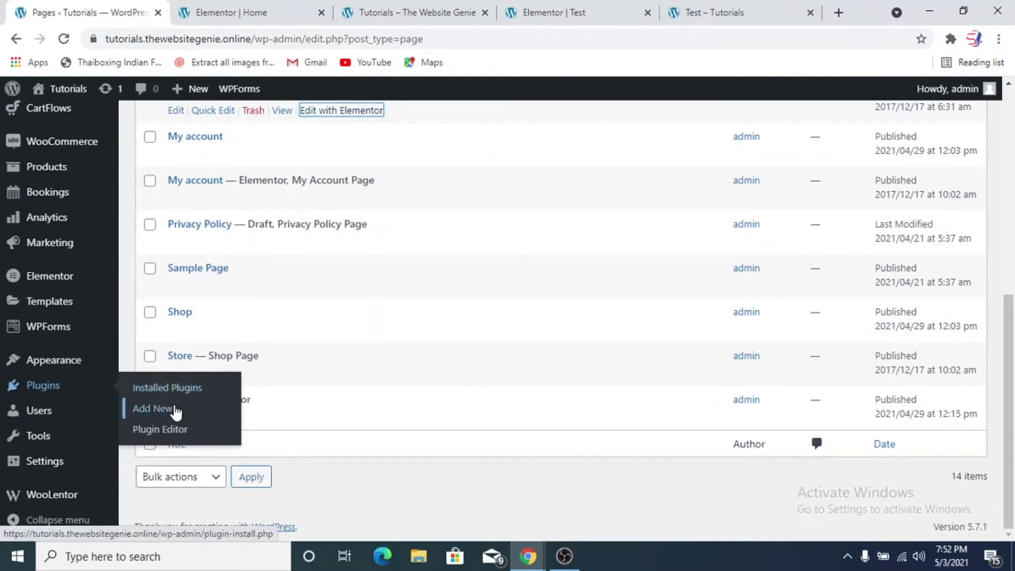
pyautogui.click(159, 408)
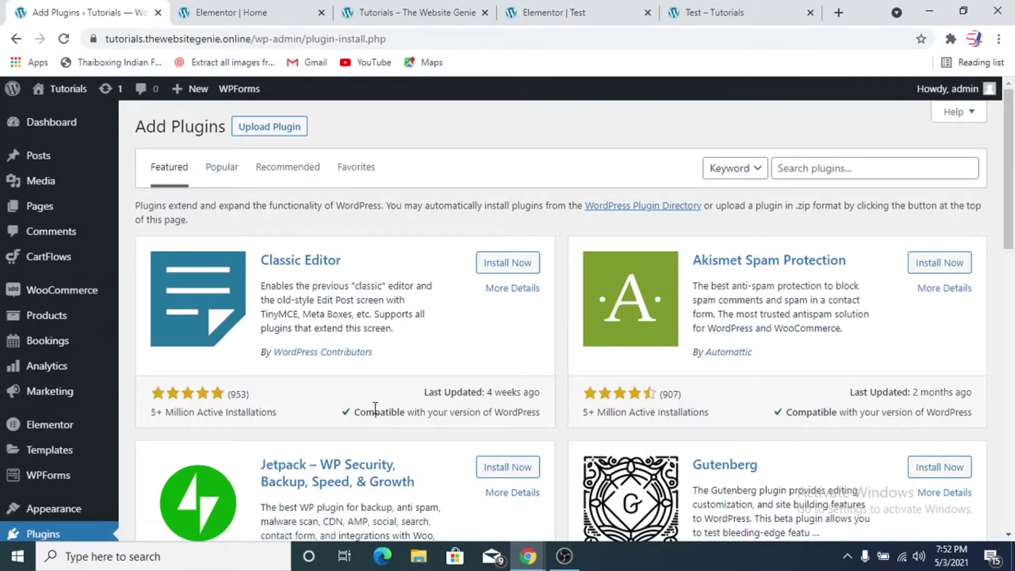
pyautogui.click(806, 168)
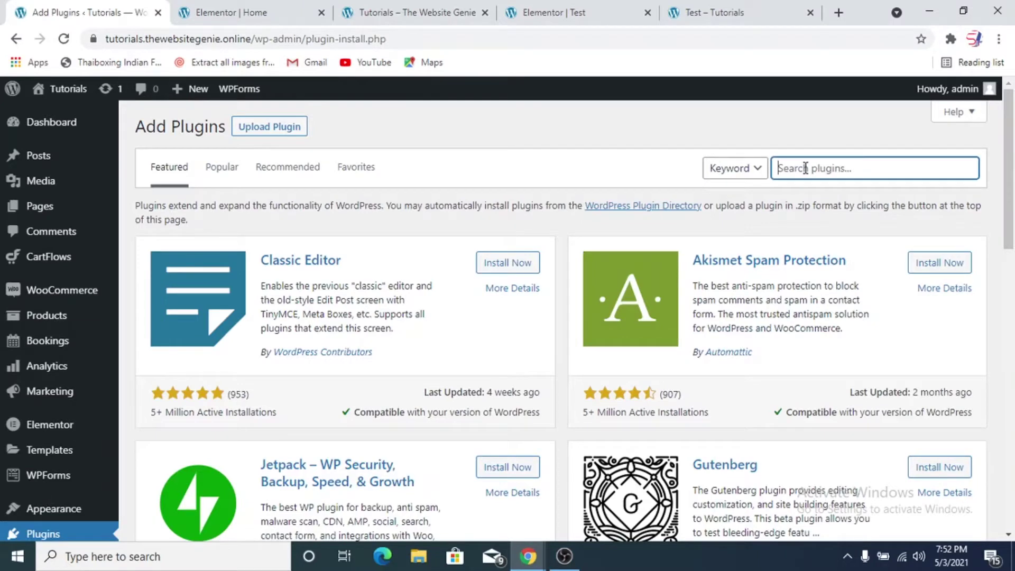
pyautogui.write('woolentor')
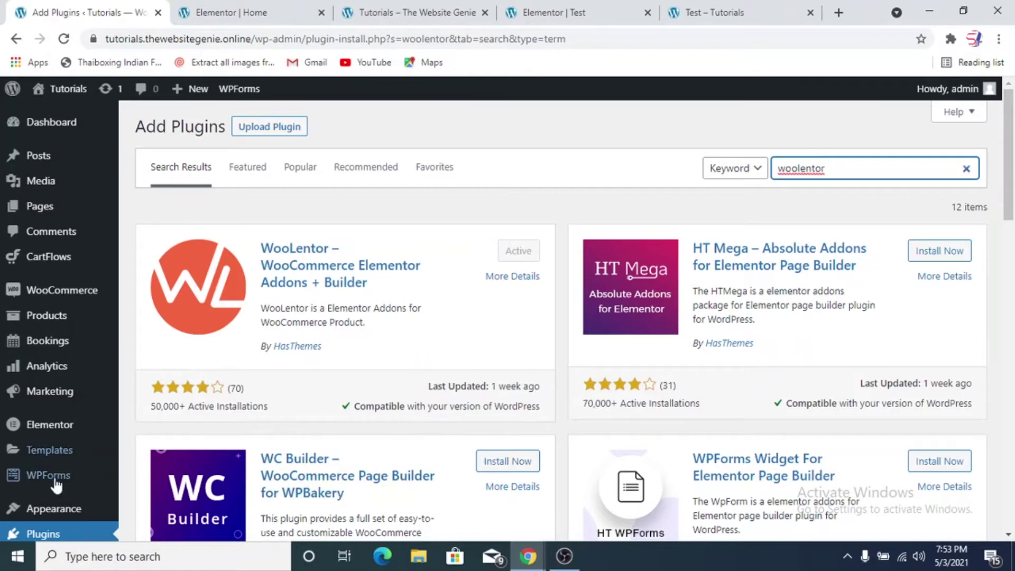
# Open the WooLentor settings and review the feature comparison between the free and Pro versions
pyautogui.scroll(-6, 58, 479)
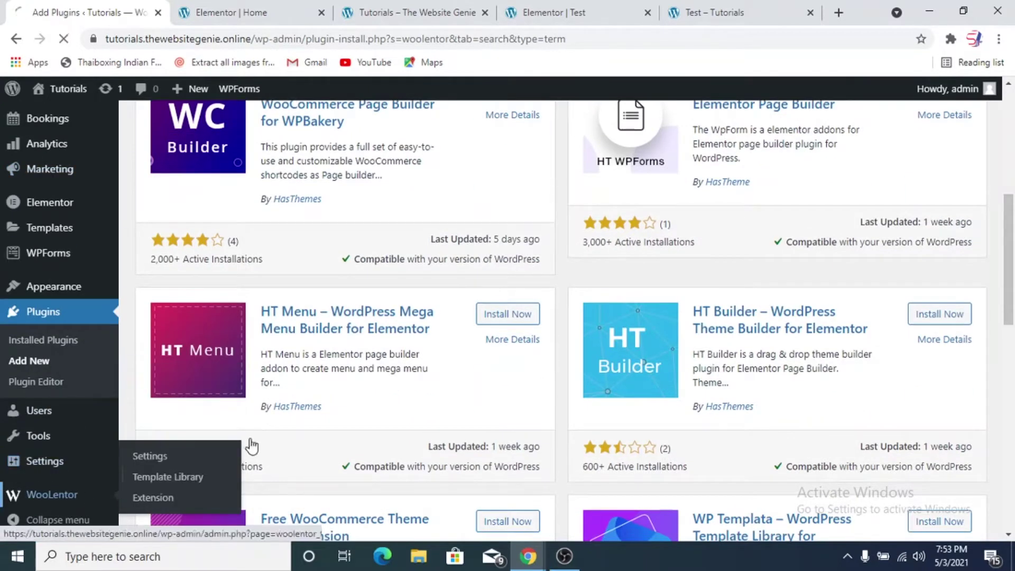
pyautogui.click(185, 478)
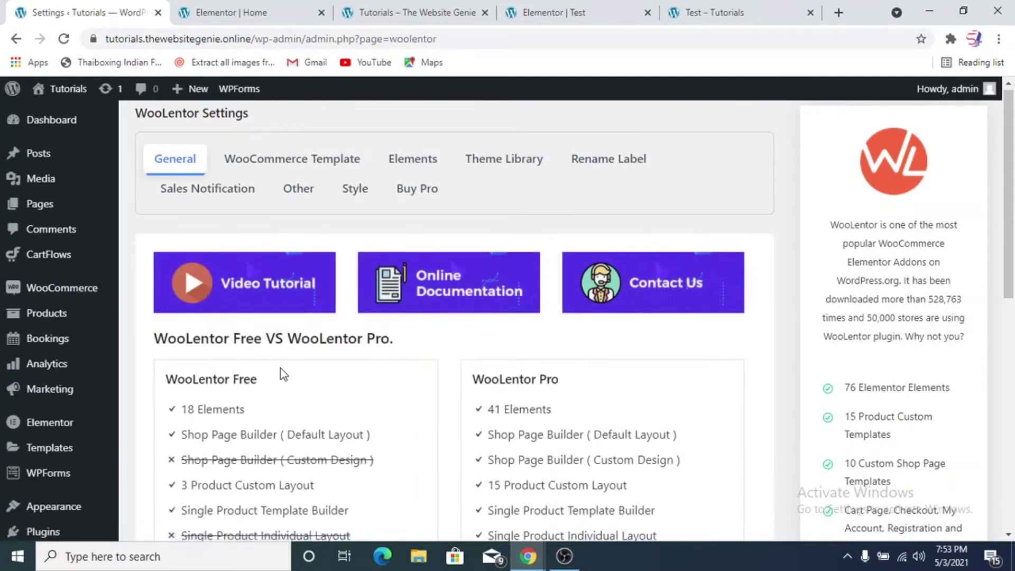
pyautogui.scroll(-5, 296, 390)
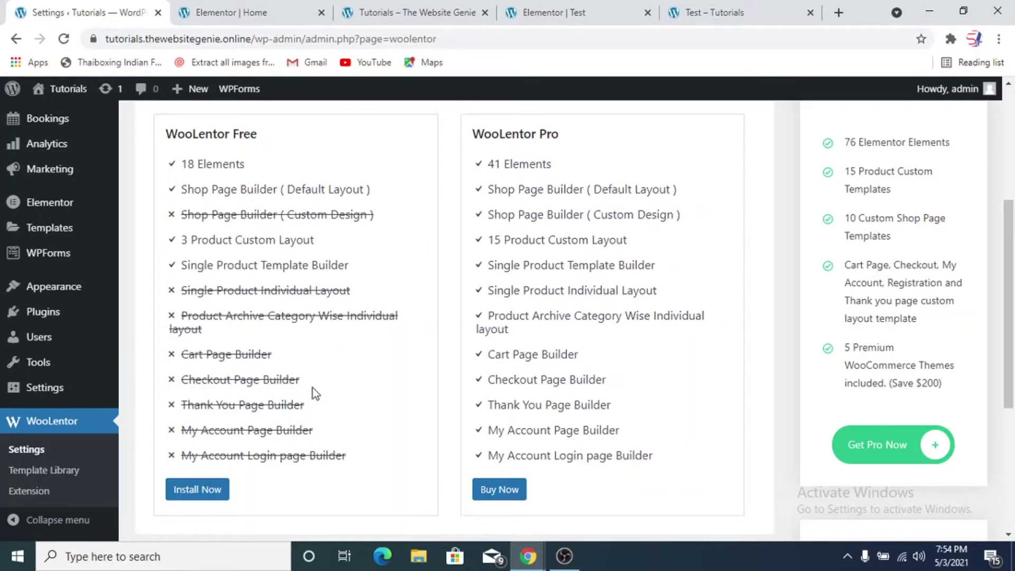
pyautogui.scroll(5, 312, 390)
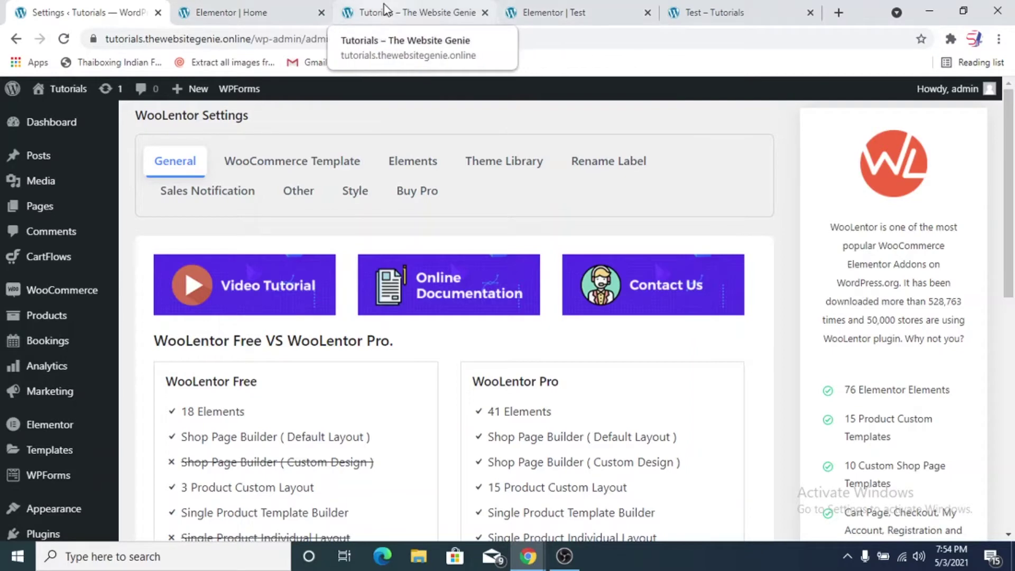
# Delete the product shortcode widget from the Featured Products section of the Home page in Elementor
pyautogui.click(418, 12)
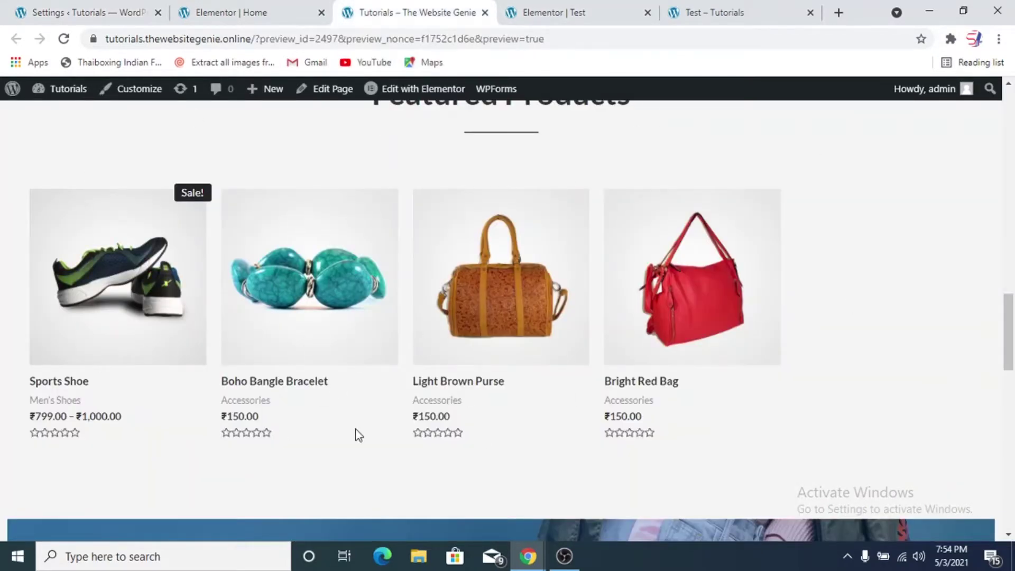
pyautogui.click(253, 13)
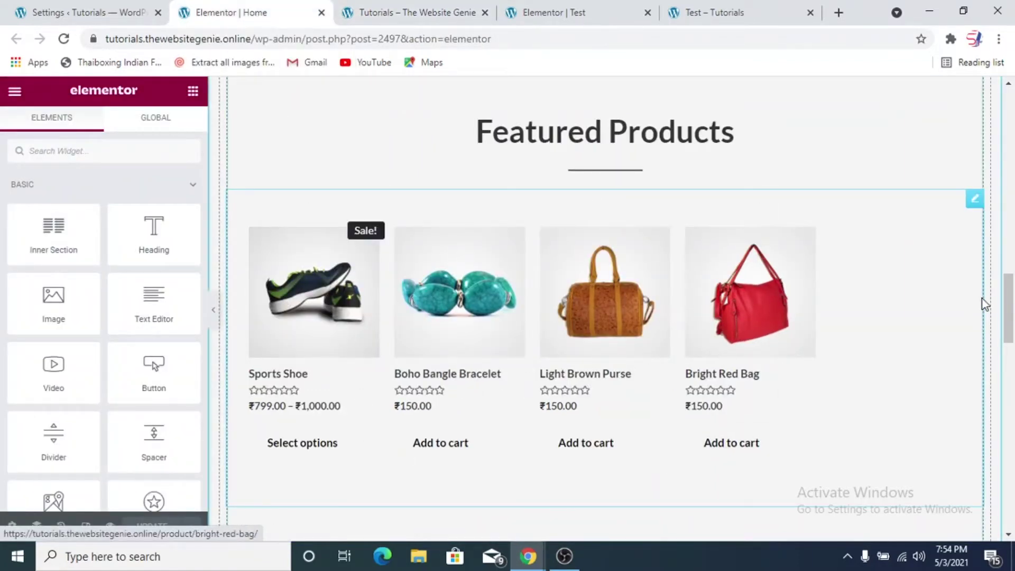
pyautogui.rightClick(973, 203)
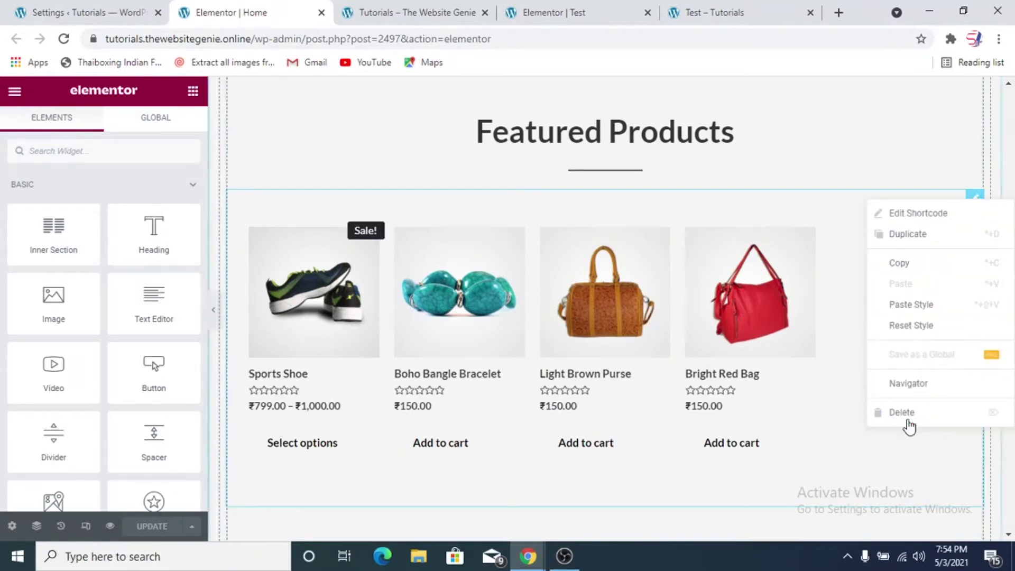
pyautogui.click(905, 413)
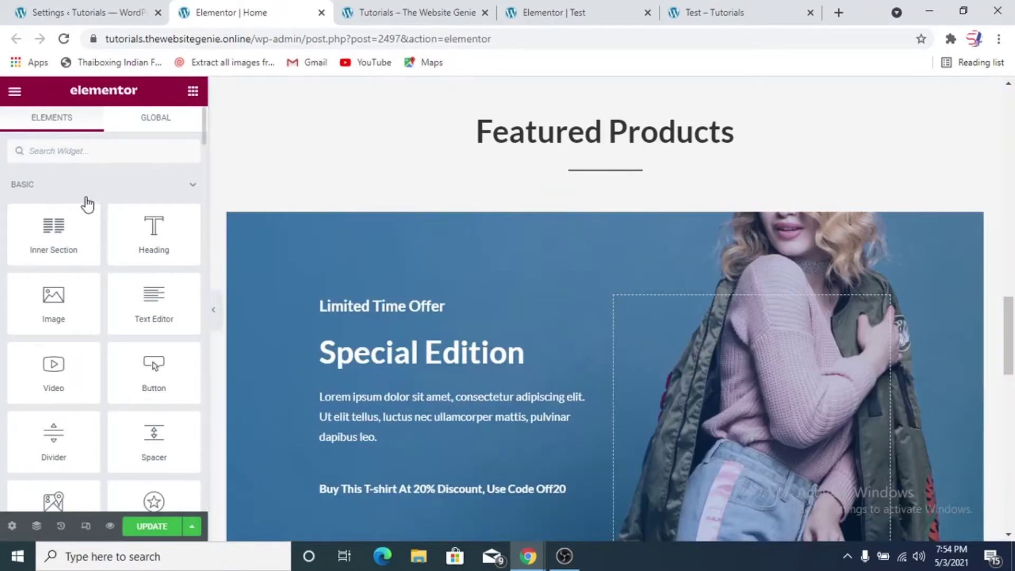
# Add the WL: Universal Product Layout widget to the Featured Products section and set its layout to Slider
pyautogui.click(193, 188)
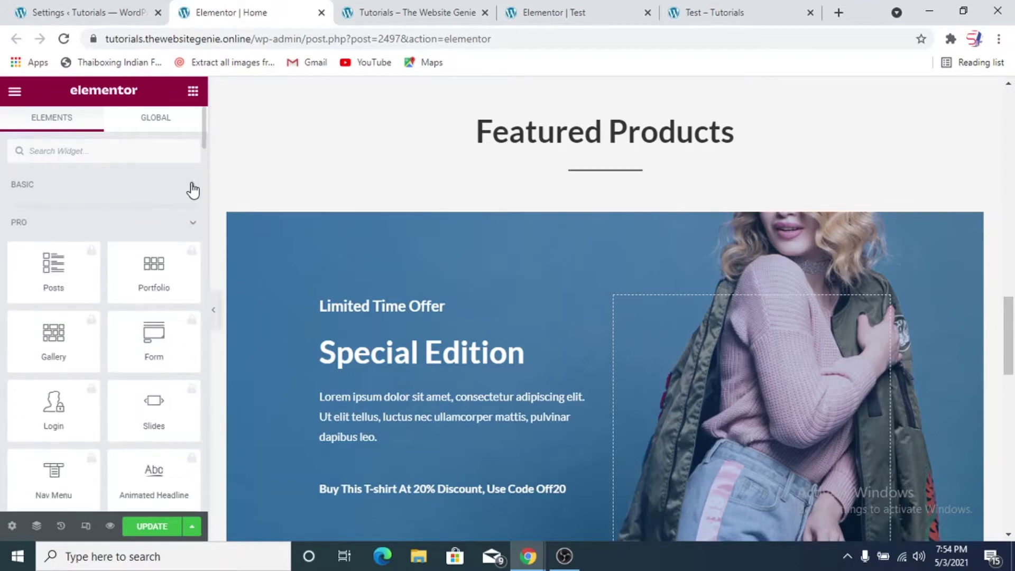
pyautogui.click(190, 225)
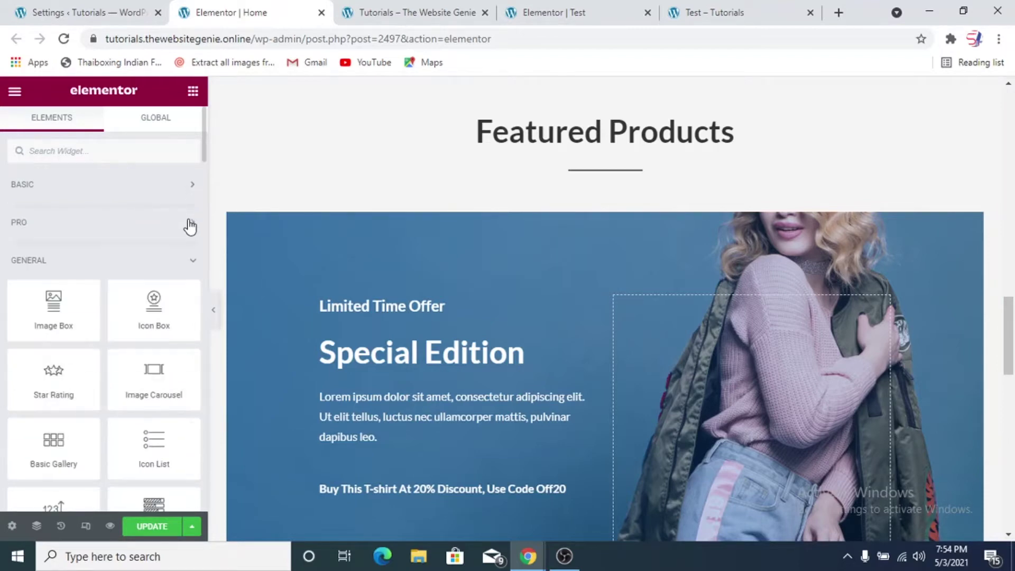
pyautogui.click(191, 266)
pyautogui.scroll(-2, 163, 333)
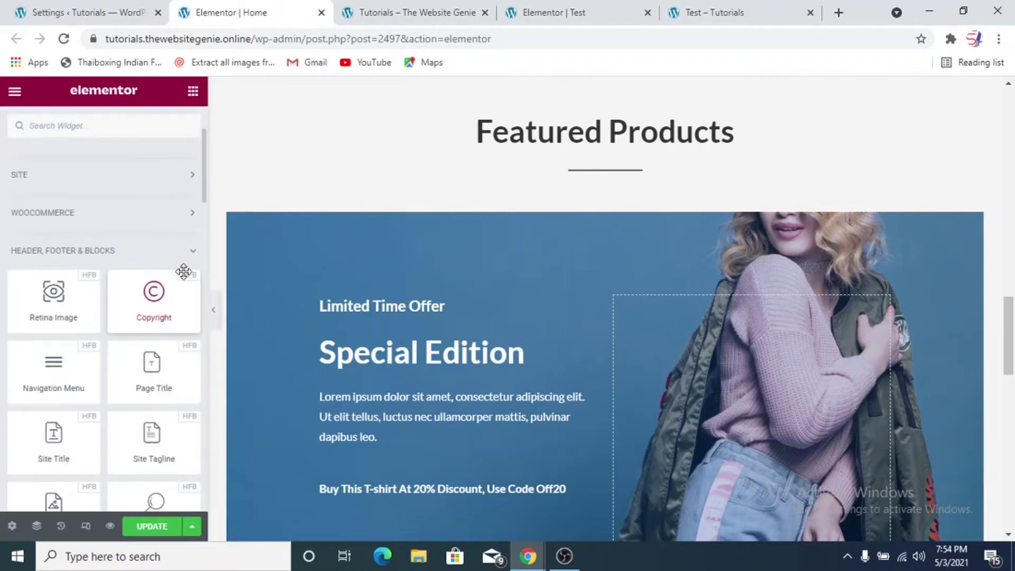
pyautogui.click(192, 252)
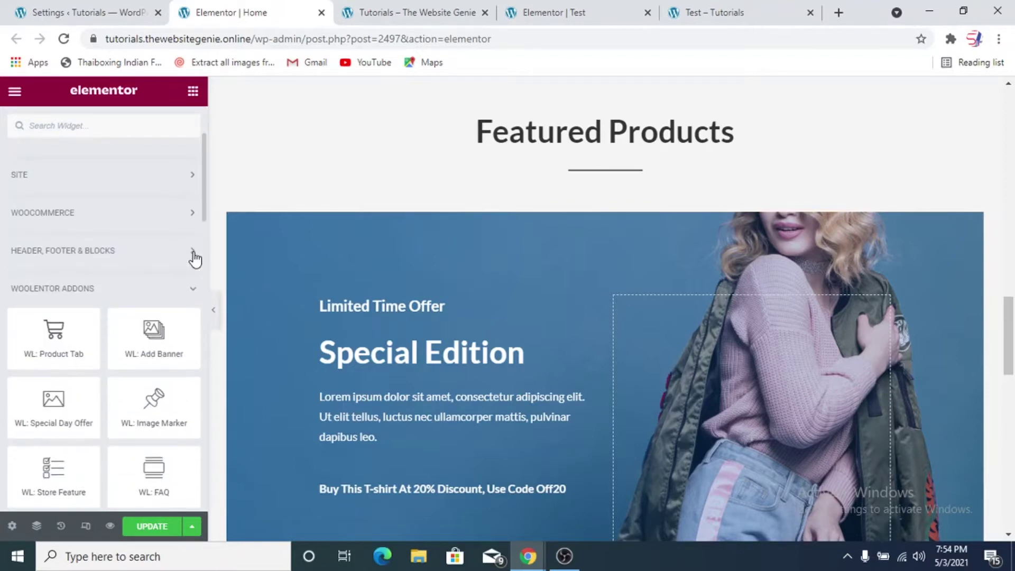
pyautogui.scroll(-2, 125, 306)
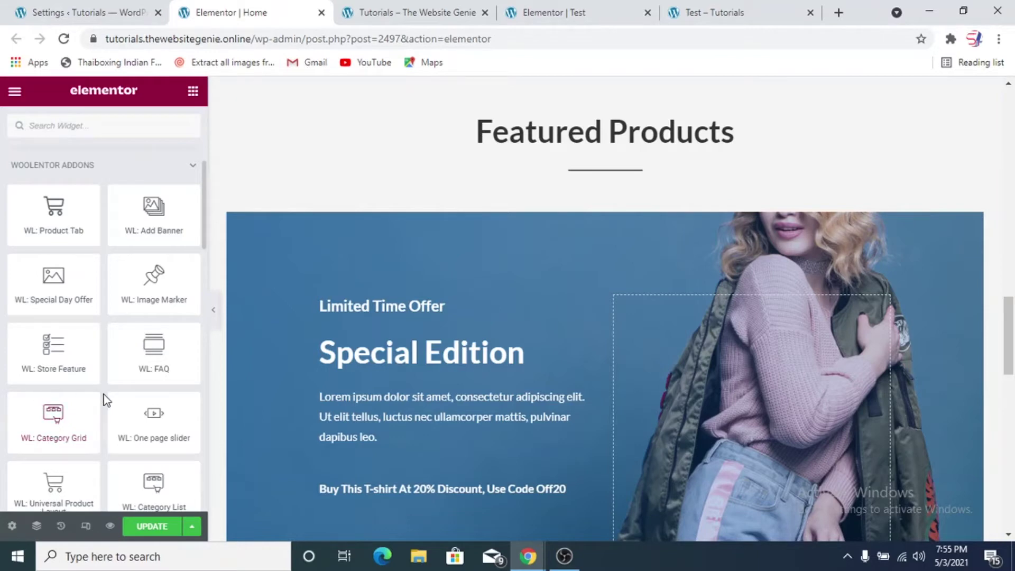
pyautogui.scroll(-2, 39, 403)
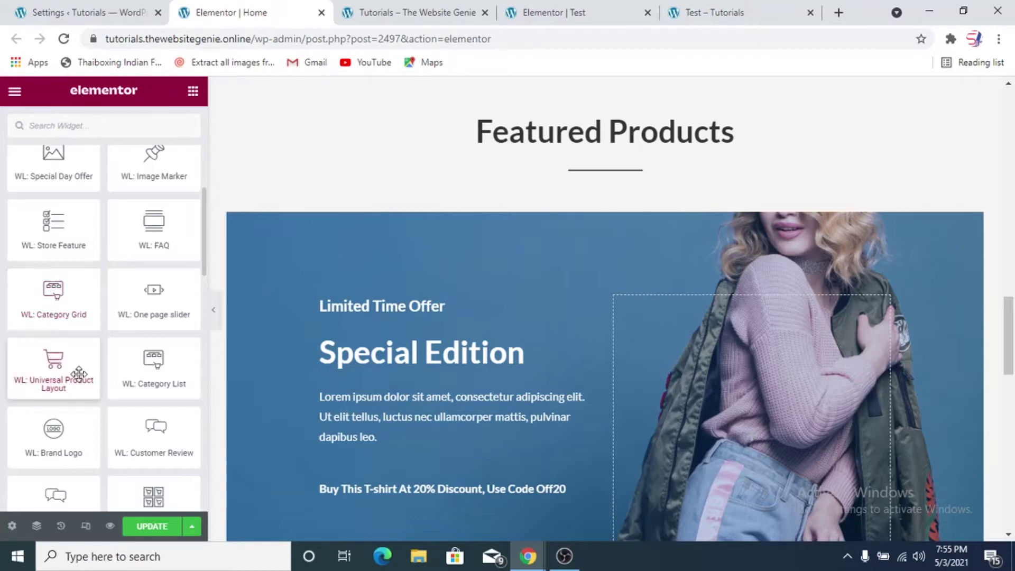
pyautogui.moveTo(40, 372); pyautogui.dragTo(582, 170)
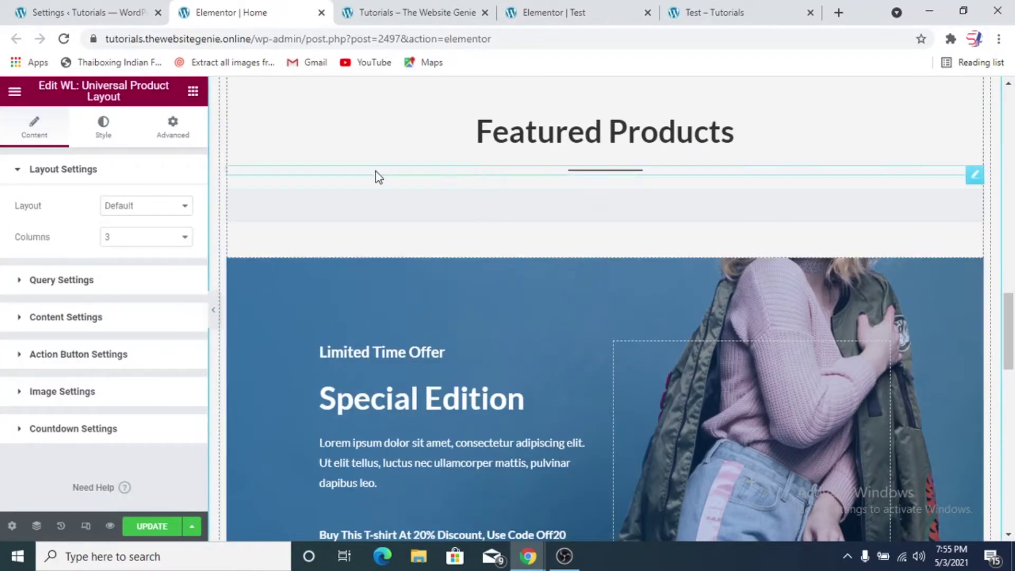
pyautogui.scroll(-5, 404, 323)
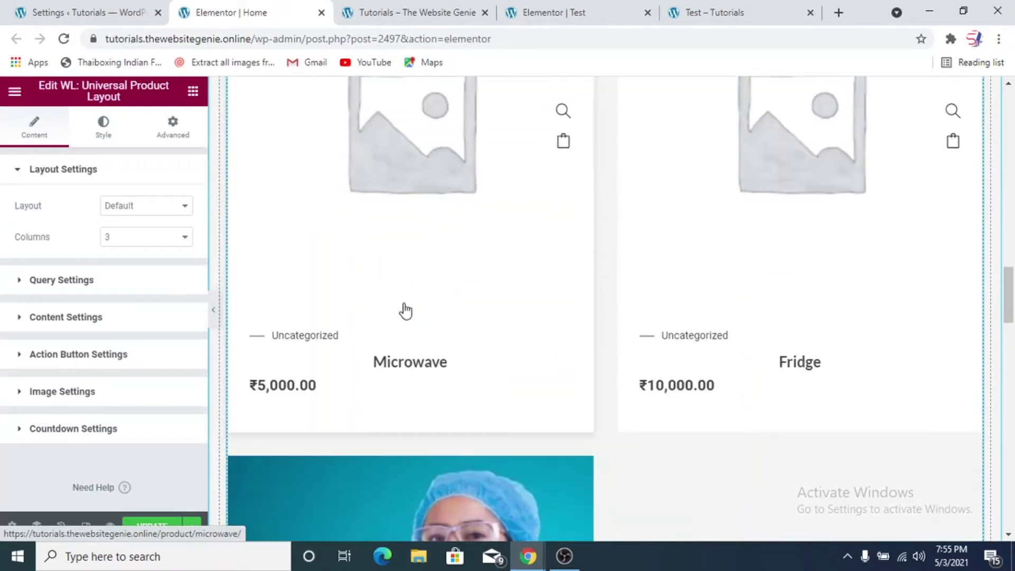
pyautogui.click(123, 209)
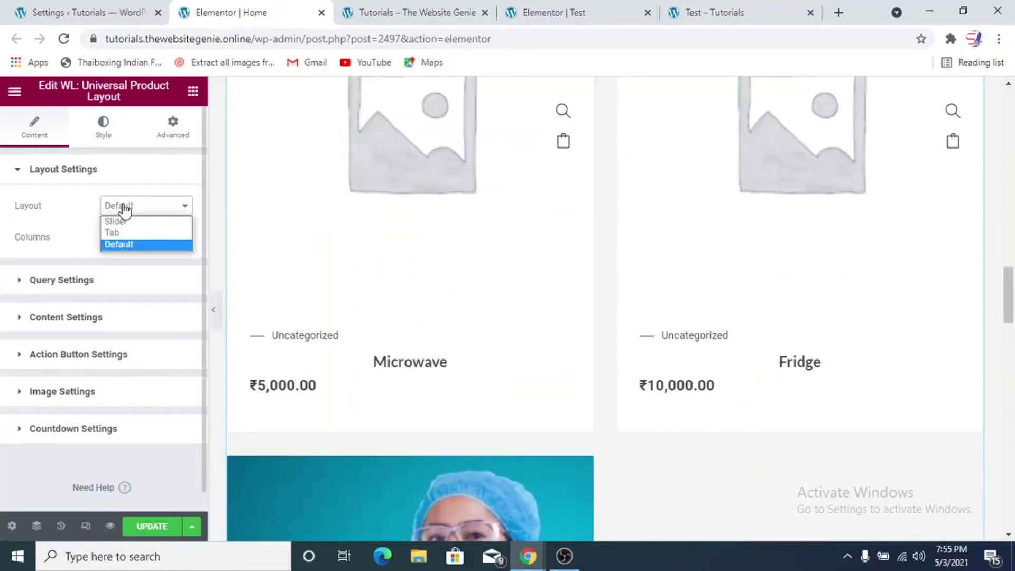
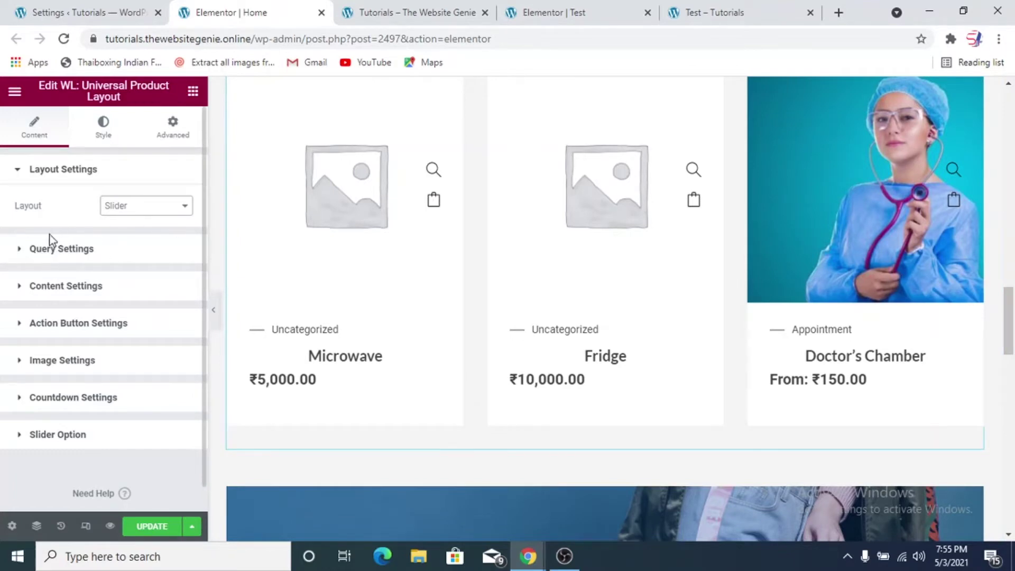
# Set the product query to filter by Random Products with a product limit of 4
pyautogui.click(72, 253)
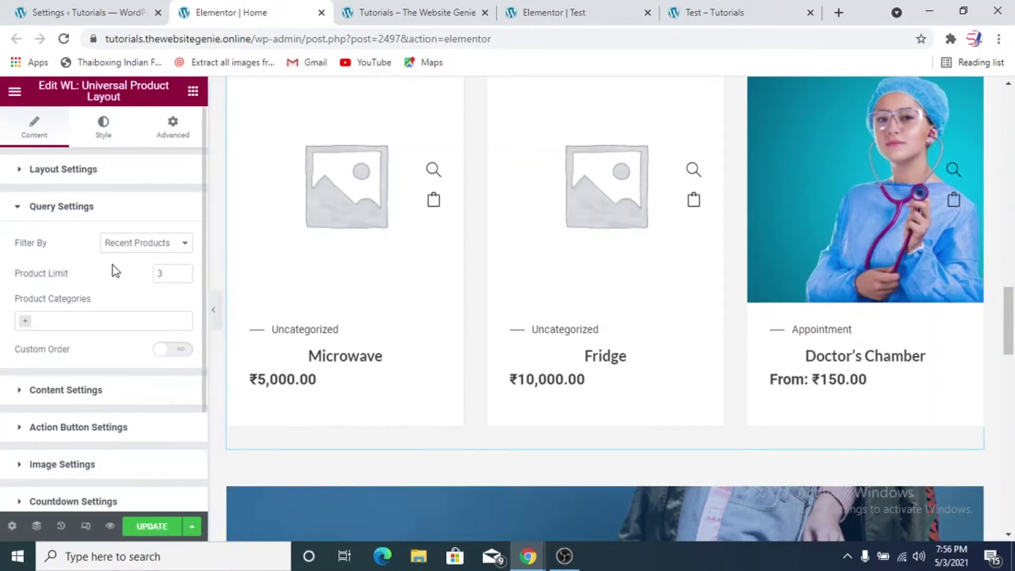
pyautogui.click(151, 243)
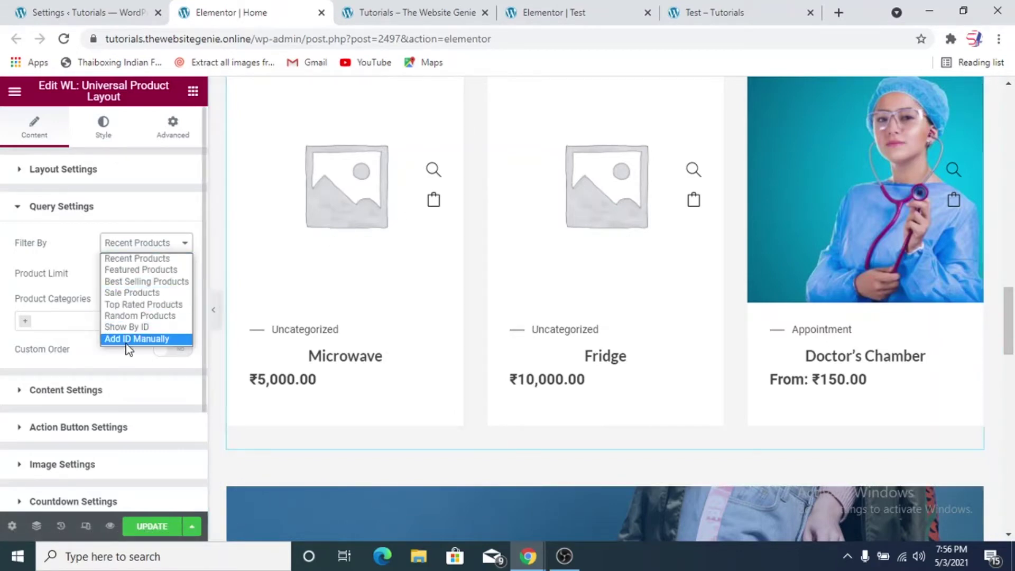
pyautogui.click(133, 316)
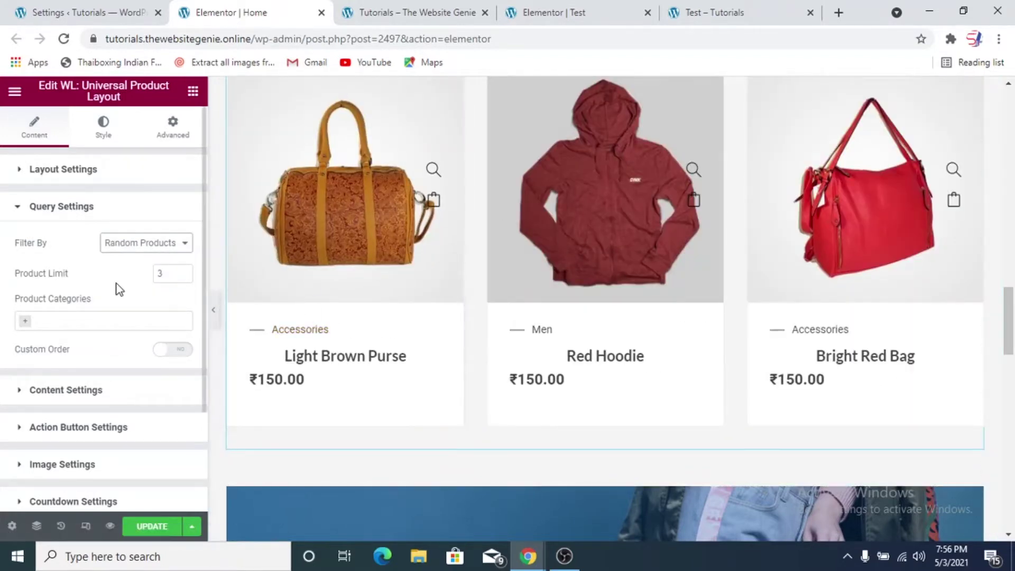
pyautogui.click(183, 272)
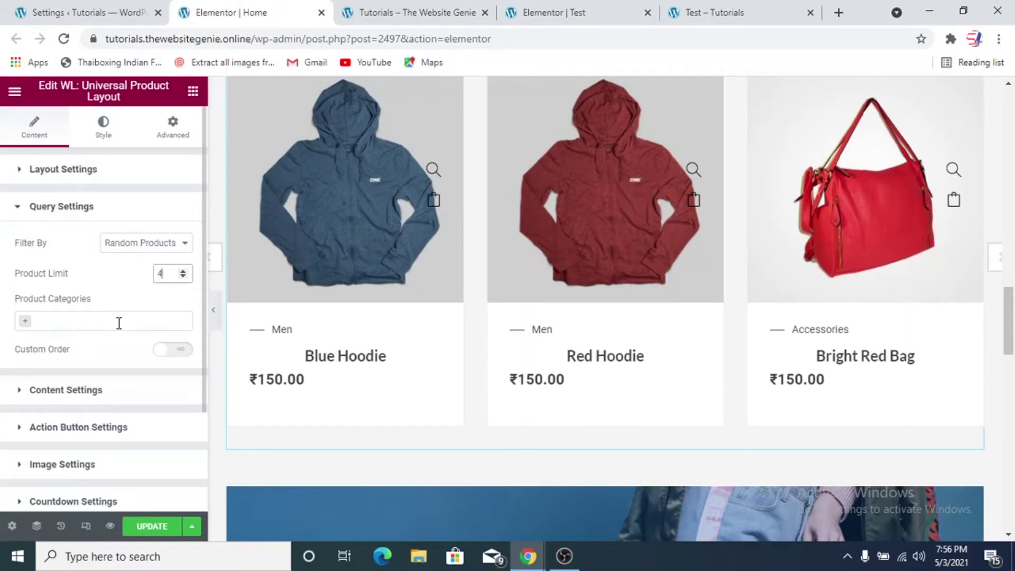
# Check the product filter options, look up the product IDs in the All Products list, and return to the Home page editor
pyautogui.click(153, 246)
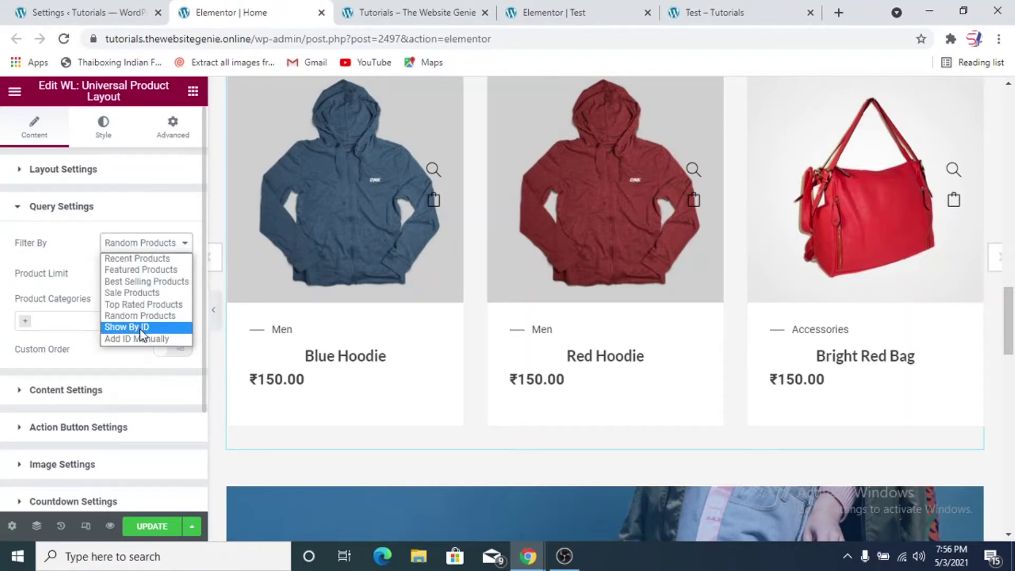
pyautogui.click(99, 14)
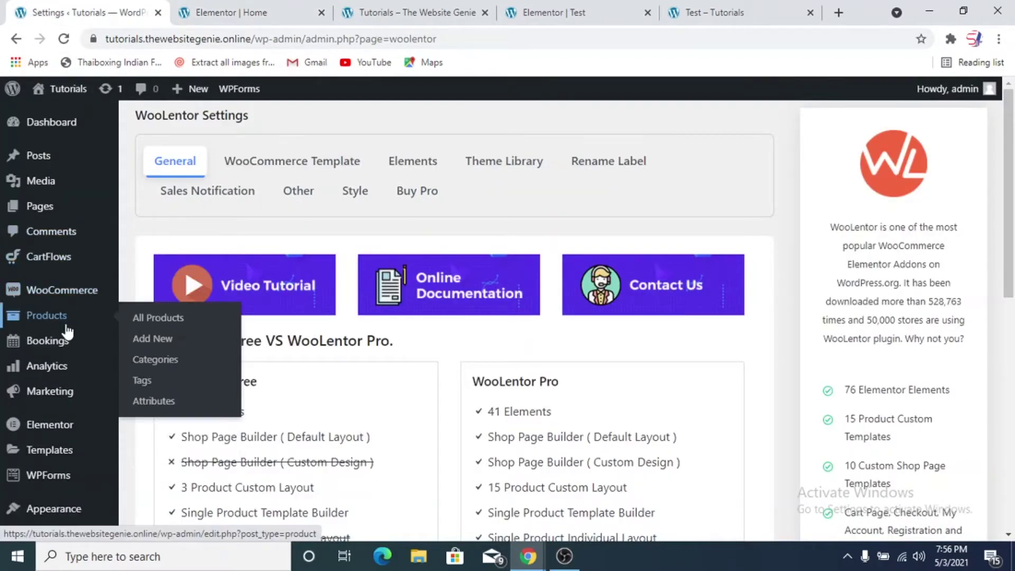
pyautogui.click(145, 318)
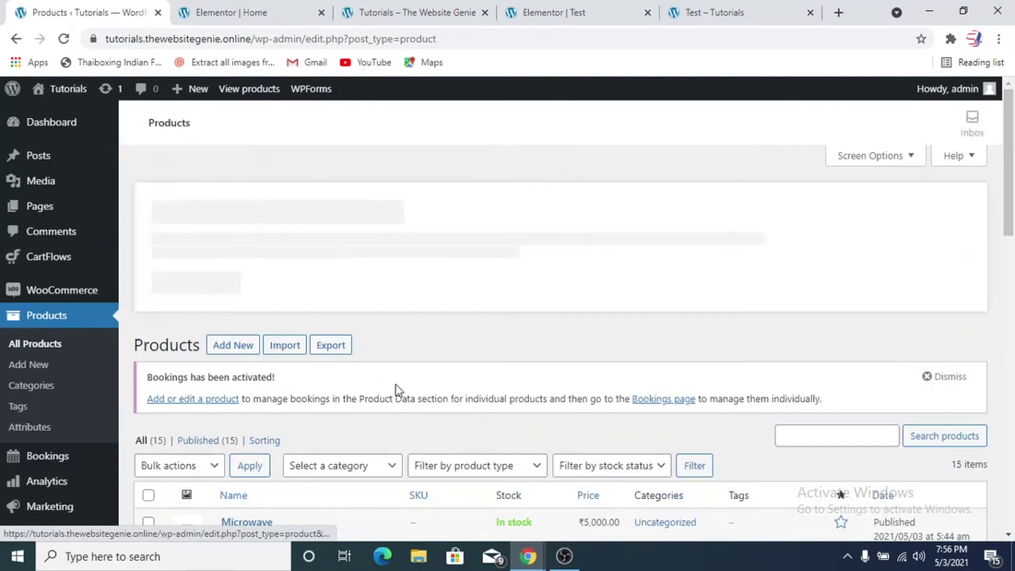
pyautogui.scroll(-5, 395, 384)
pyautogui.scroll(-3, 413, 374)
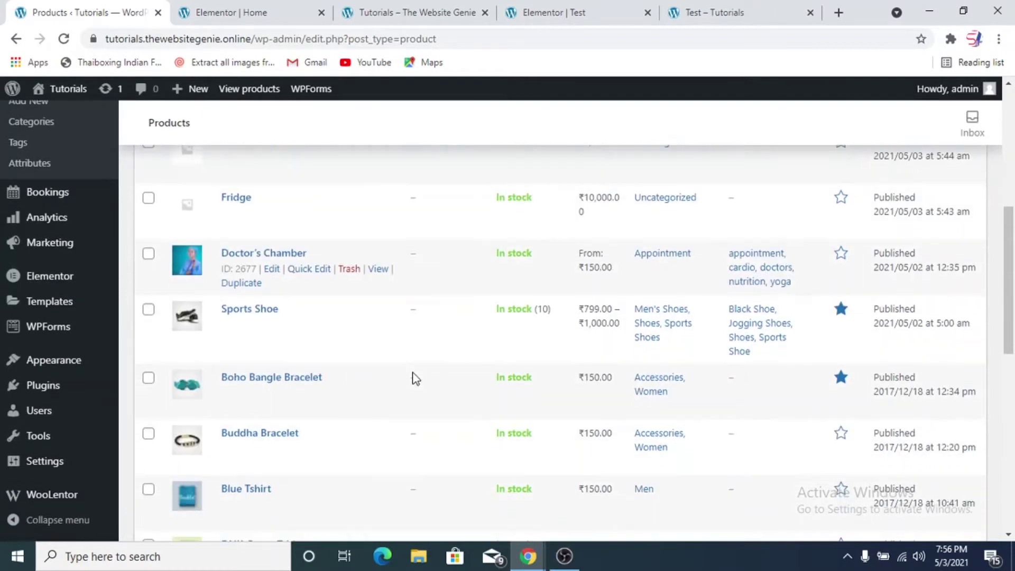
pyautogui.scroll(3, 412, 376)
pyautogui.scroll(-7, 95, 340)
pyautogui.scroll(2, 304, 328)
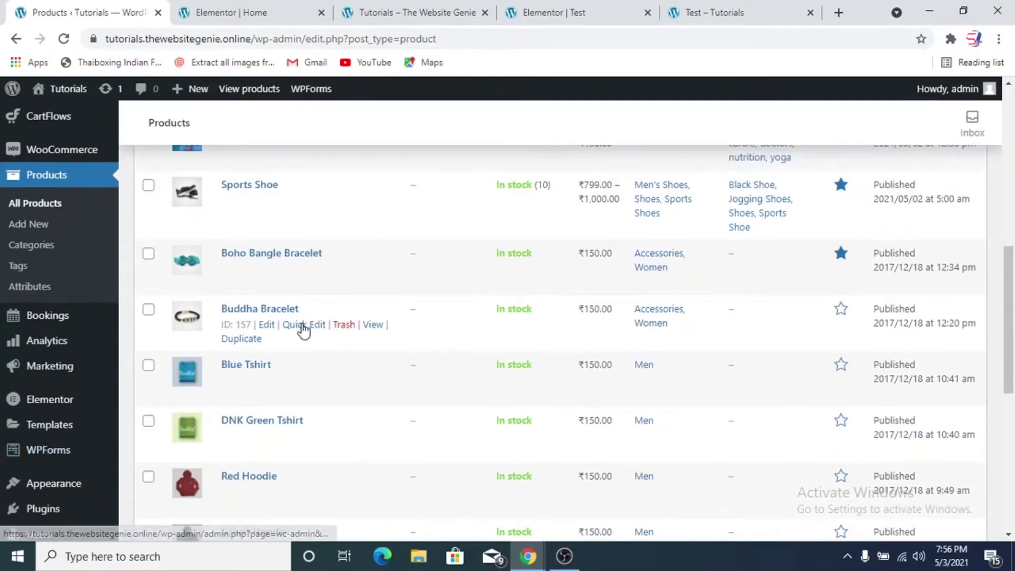
pyautogui.scroll(5, 384, 311)
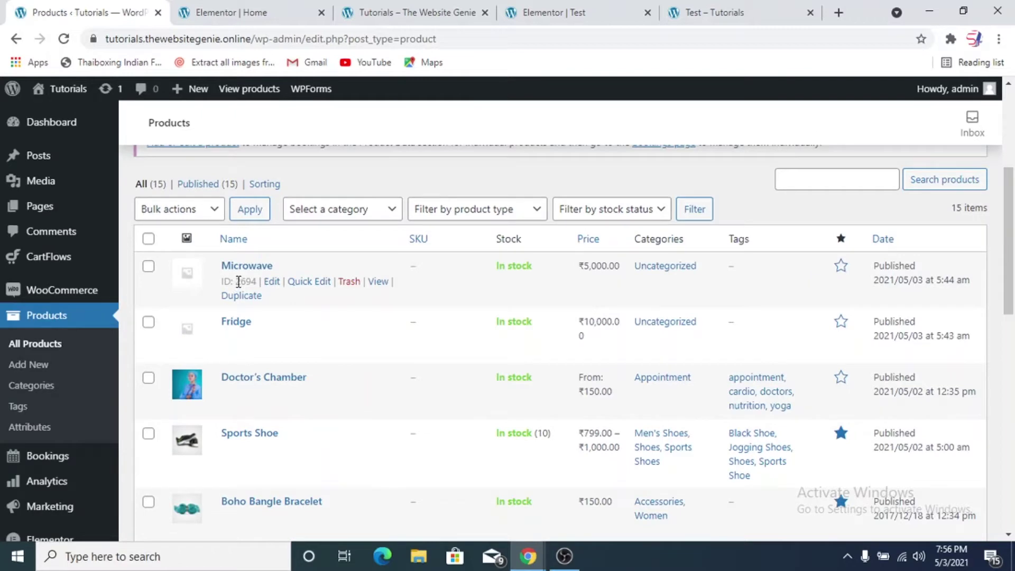
pyautogui.scroll(-3, 335, 380)
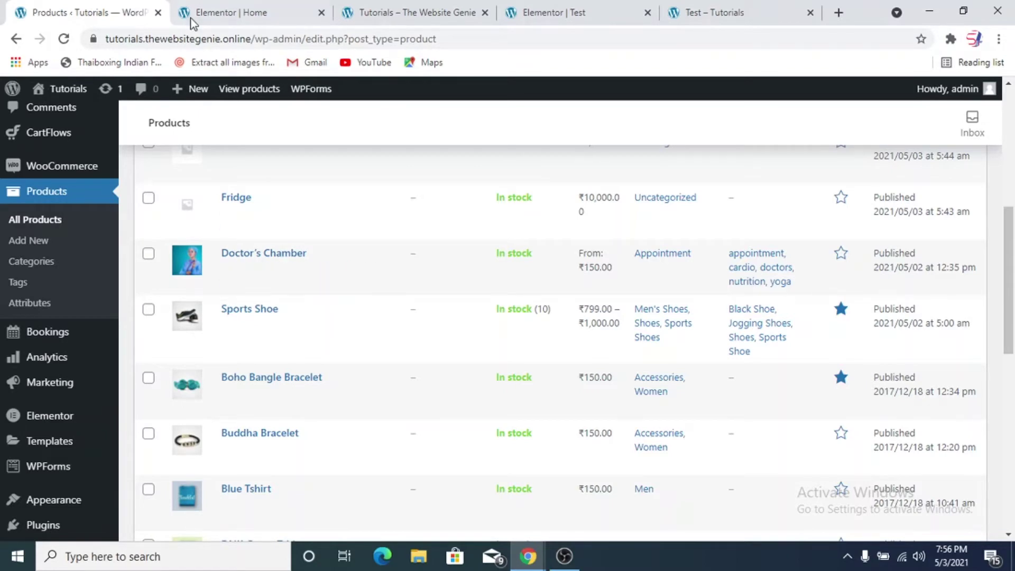
pyautogui.click(213, 16)
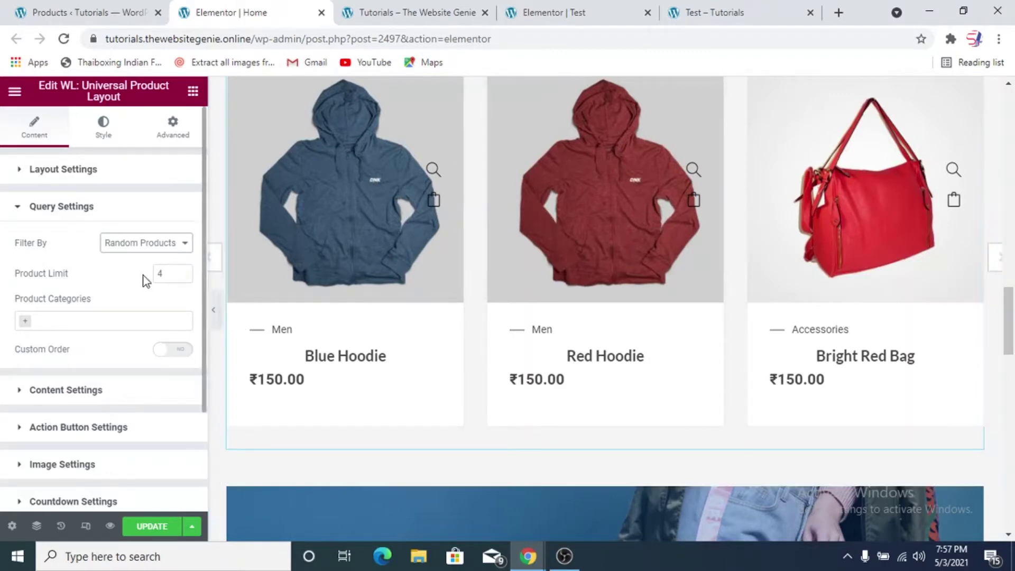
# Switch the Universal Product Layout widget to the Tab layout and preview the products at full page width
pyautogui.click(97, 174)
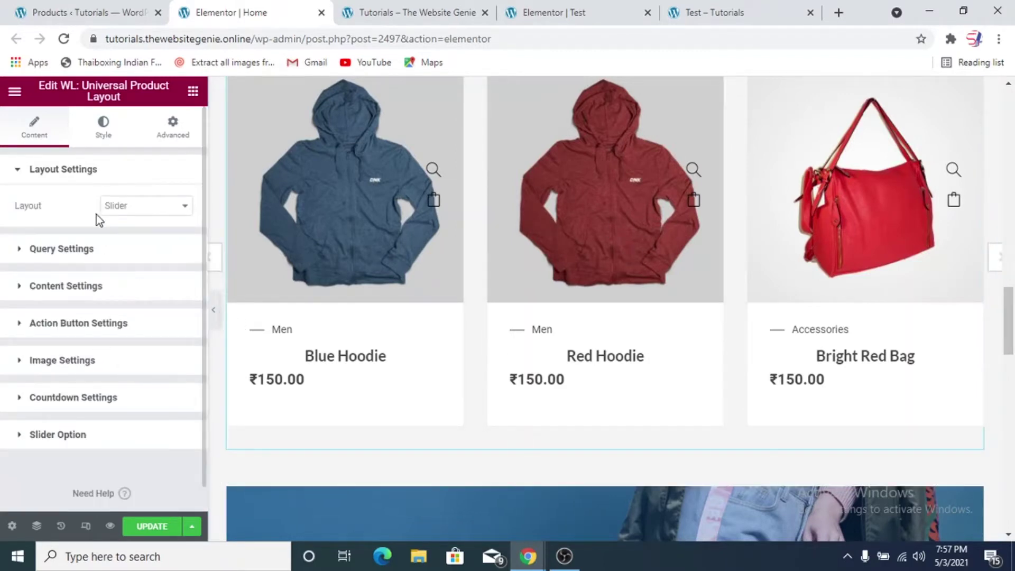
pyautogui.click(125, 212)
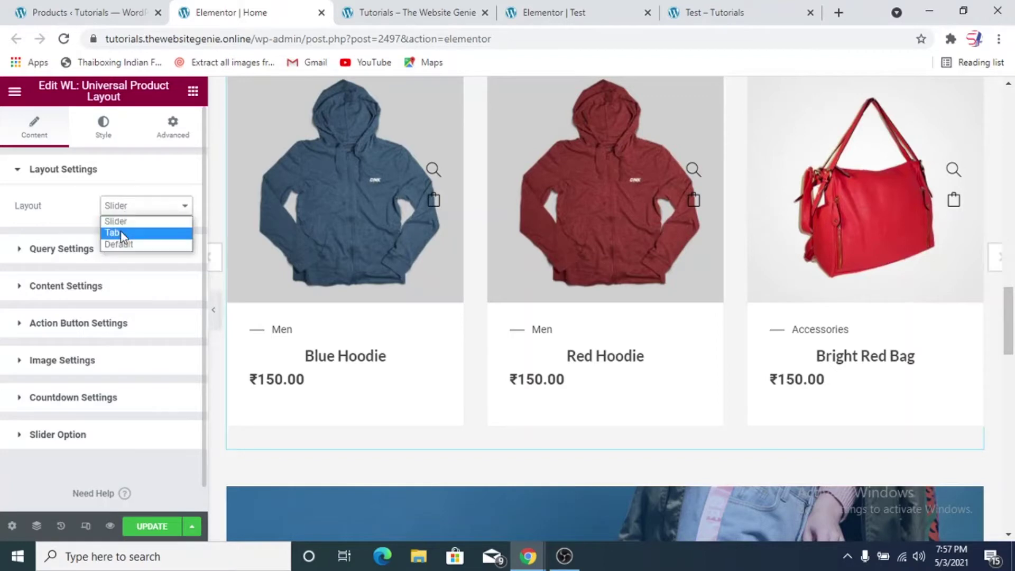
pyautogui.click(120, 228)
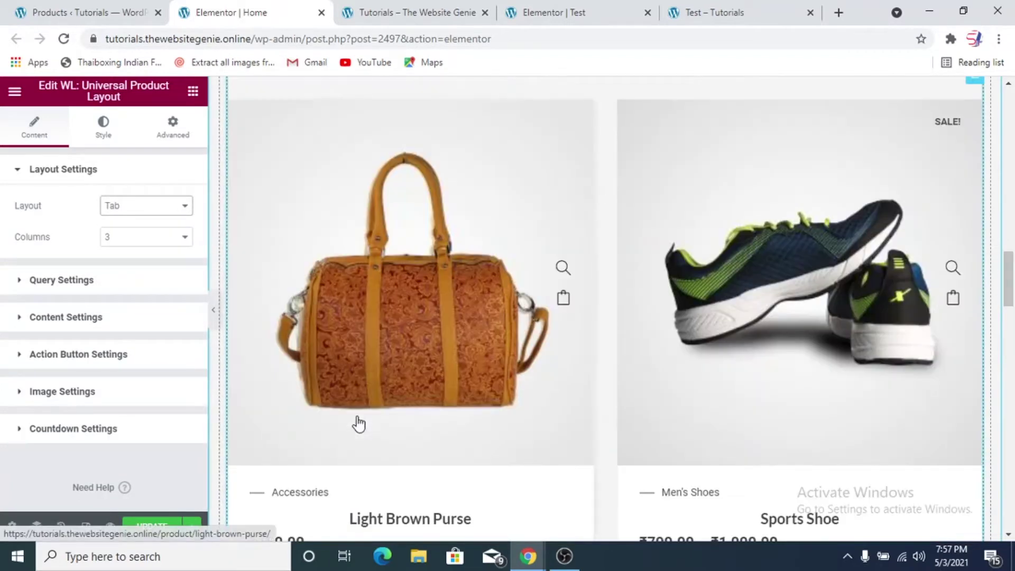
pyautogui.scroll(3, 748, 406)
pyautogui.scroll(-12, 564, 336)
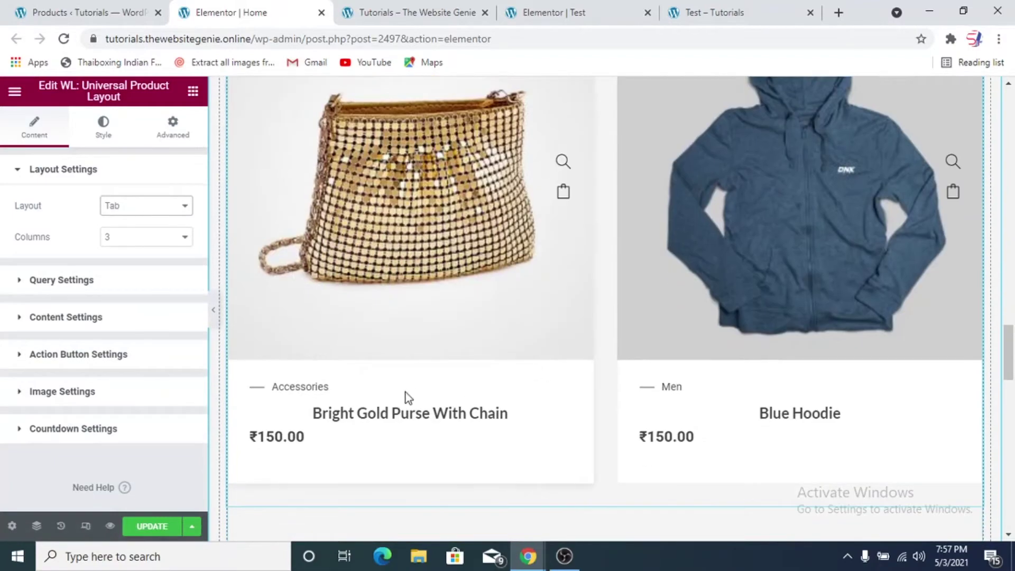
pyautogui.click(214, 318)
pyautogui.scroll(6, 406, 317)
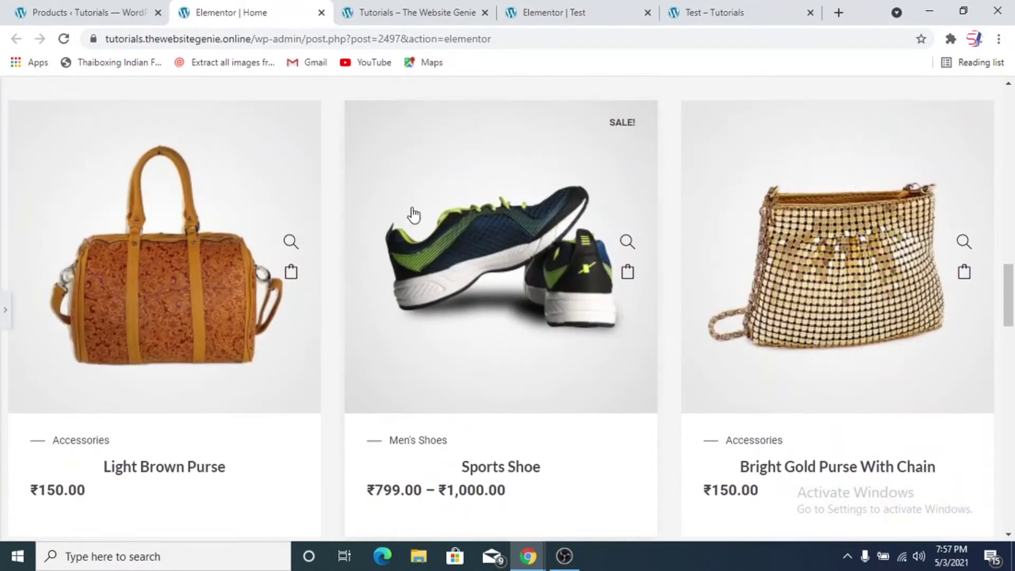
pyautogui.scroll(-2, 74, 318)
pyautogui.click(5, 311)
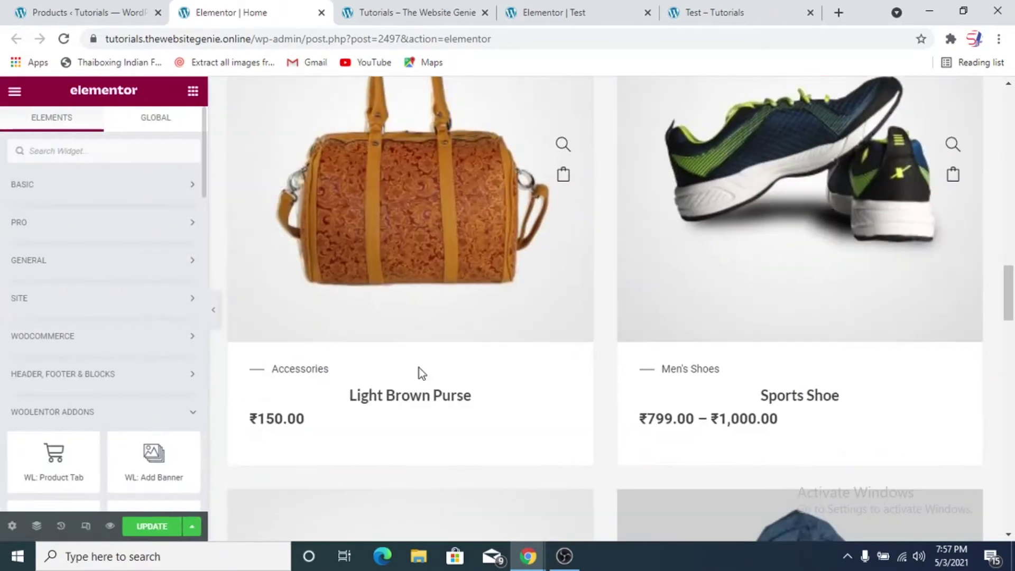
pyautogui.scroll(-5, 168, 361)
# Set the Universal Product Layout widget's layout to Default with 4 columns
pyautogui.click(585, 389)
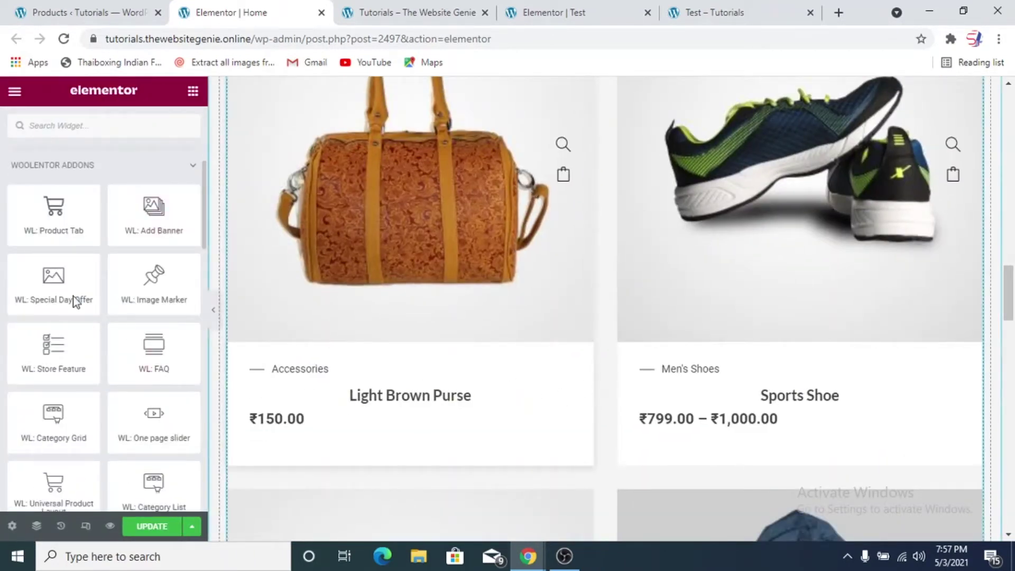
pyautogui.click(130, 217)
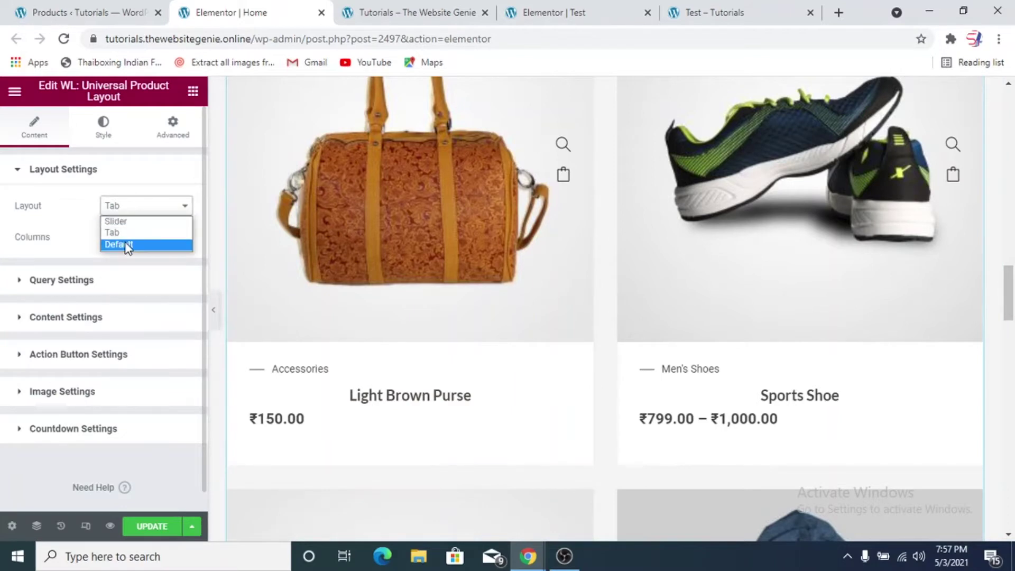
pyautogui.click(129, 242)
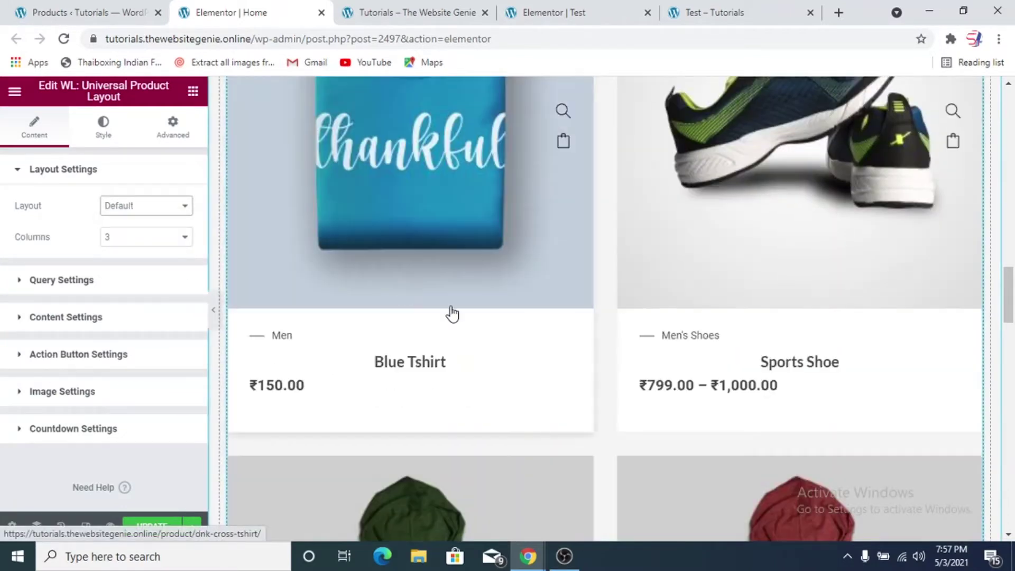
pyautogui.scroll(-10, 643, 347)
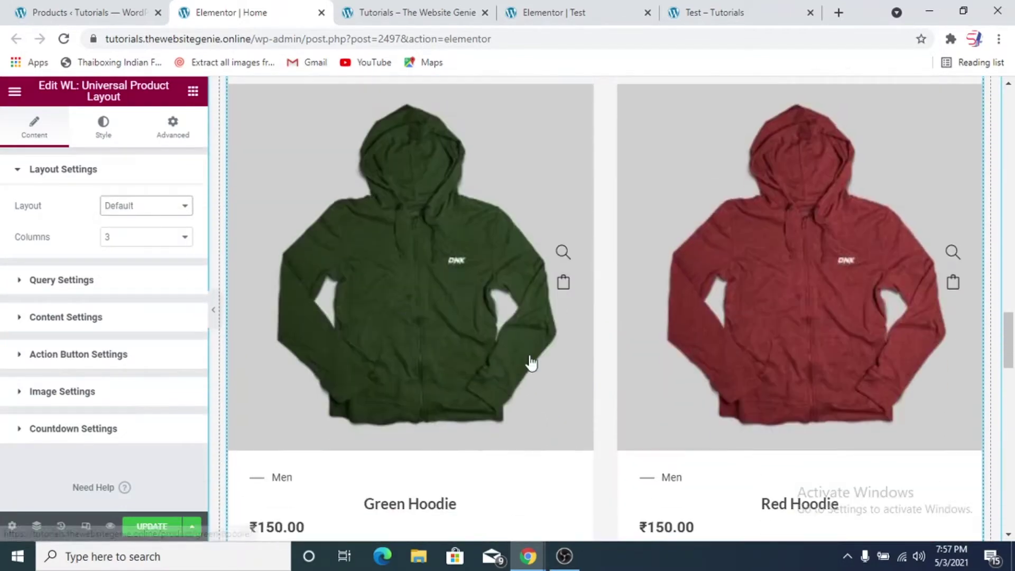
pyautogui.click(136, 243)
pyautogui.click(125, 287)
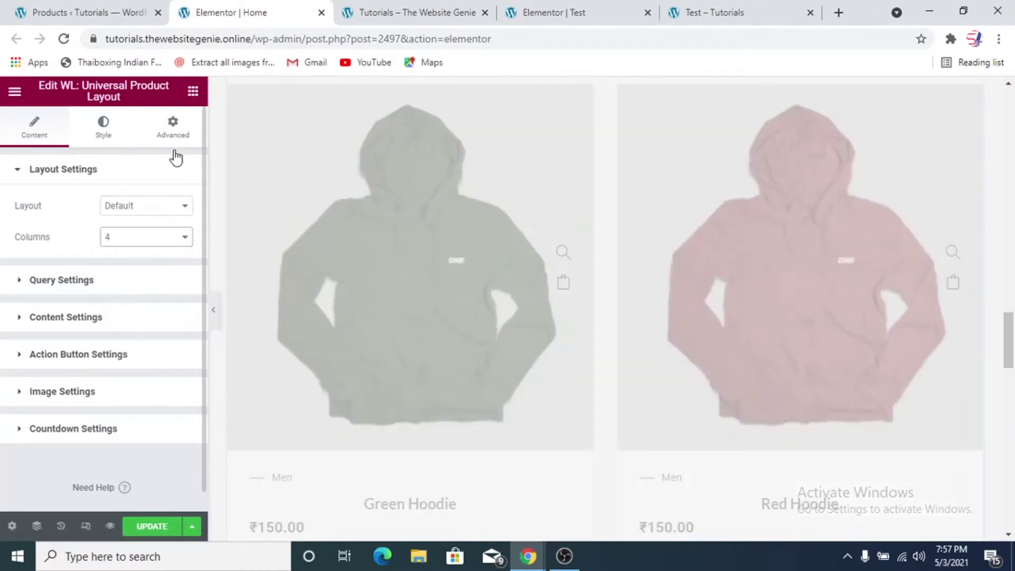
# Set the padding of the Featured Products inner section to 25 px on all sides
pyautogui.scroll(6, 684, 287)
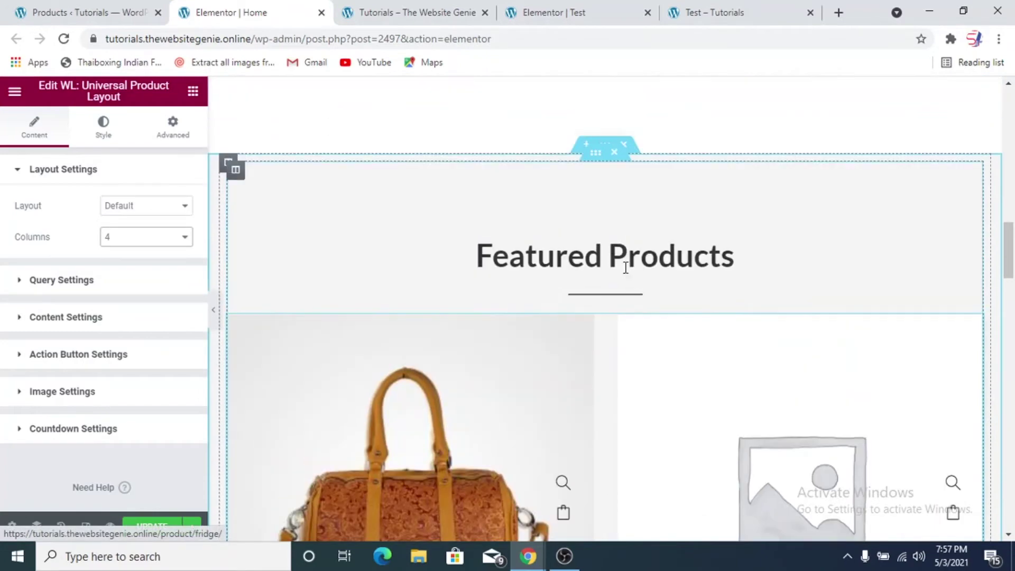
pyautogui.click(596, 162)
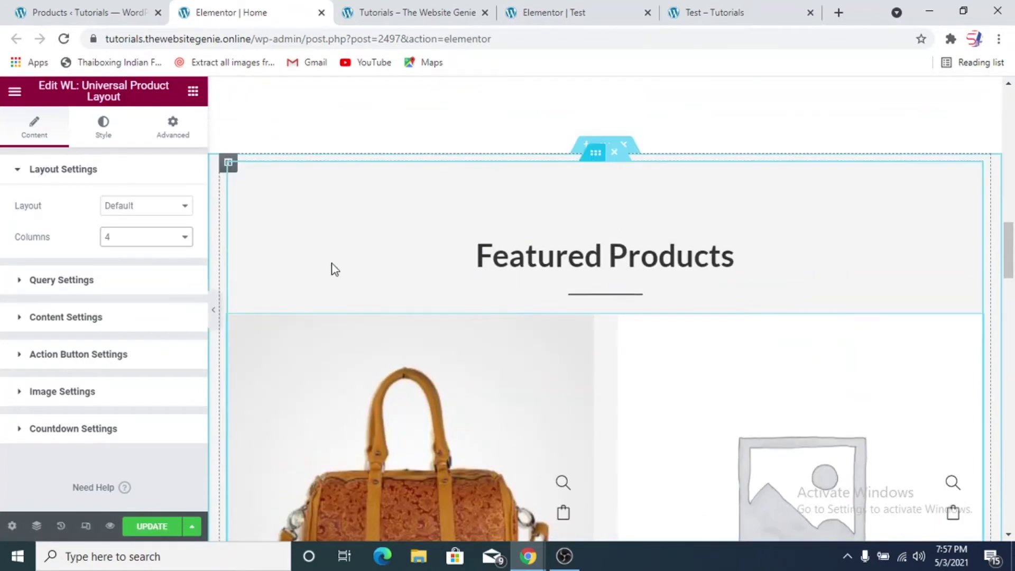
pyautogui.click(171, 129)
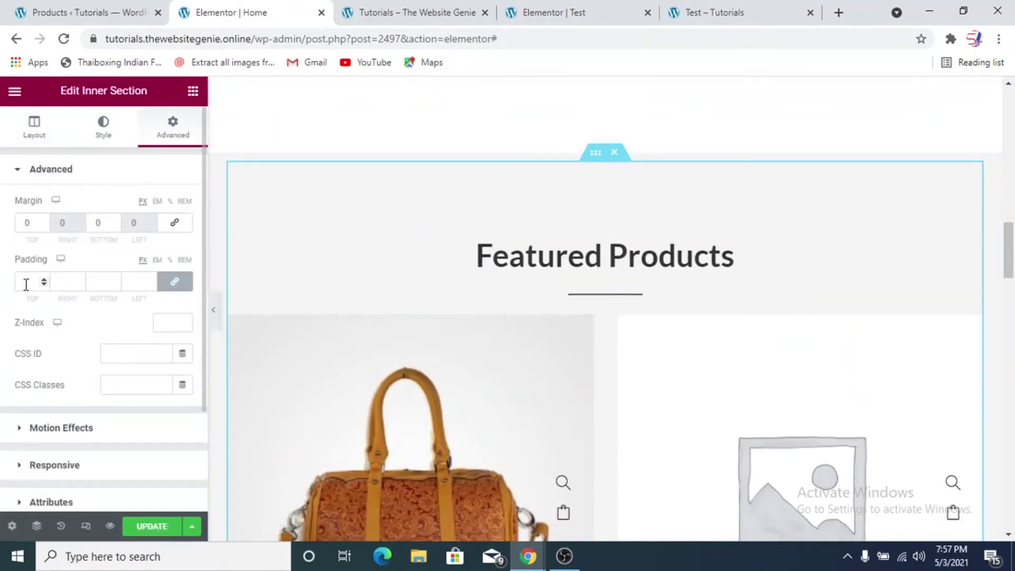
pyautogui.write('25')
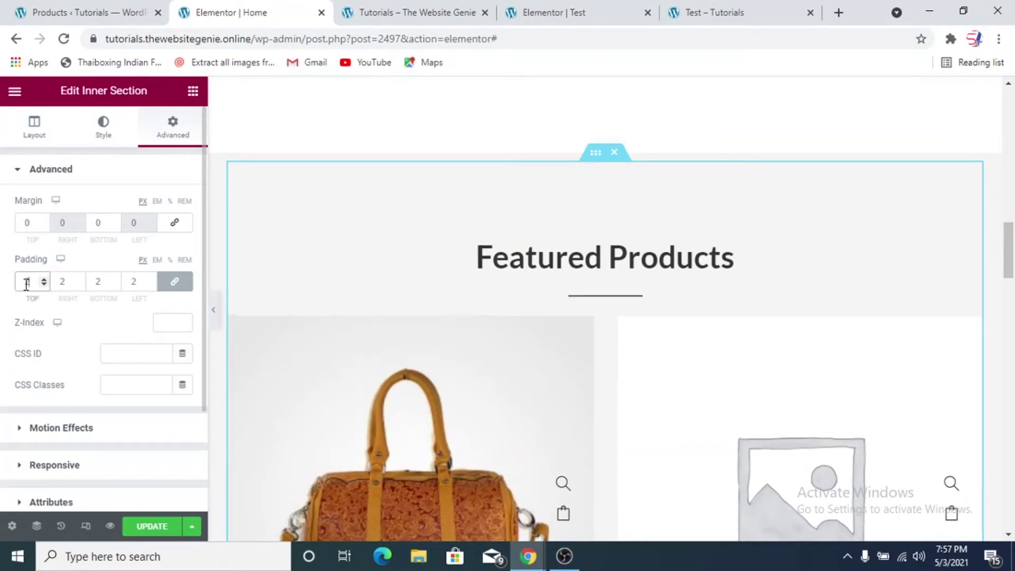
# Preview the Featured Products grid at full width and compare it with the old version on the Home page preview
pyautogui.click(214, 312)
pyautogui.scroll(-3, 380, 329)
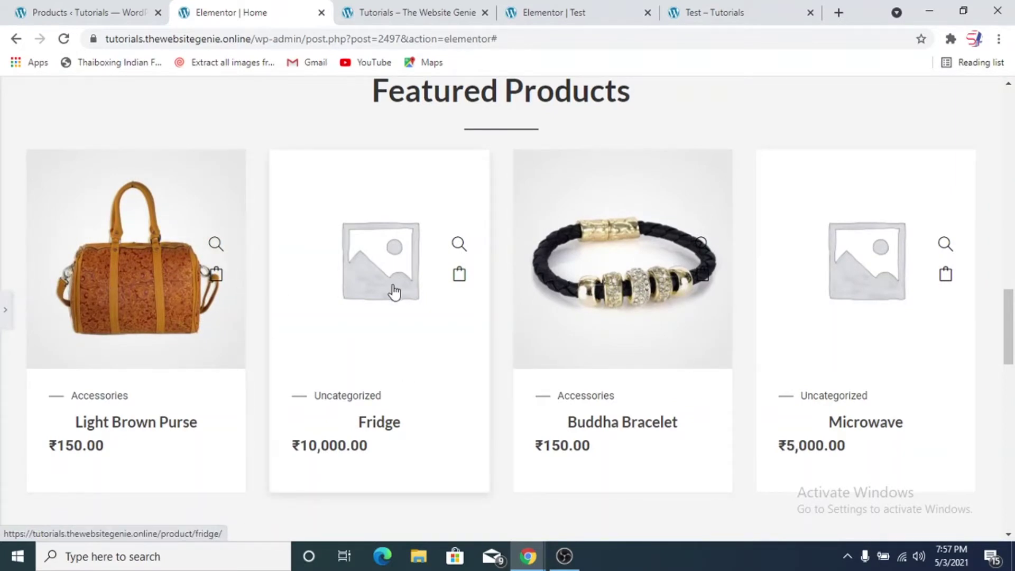
pyautogui.click(385, 14)
pyautogui.scroll(-2, 317, 285)
pyautogui.scroll(2, 177, 256)
pyautogui.scroll(1, 177, 256)
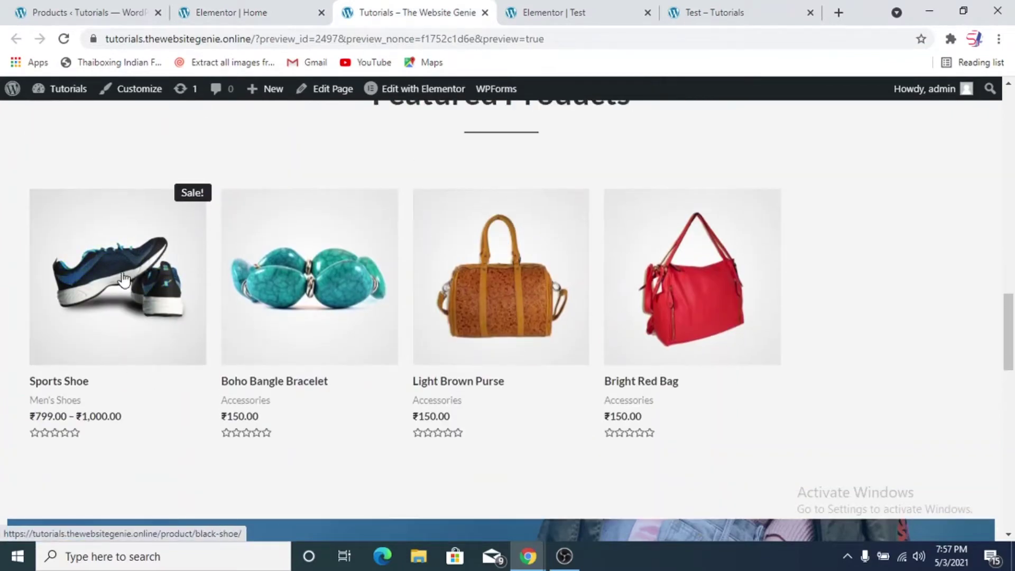
pyautogui.click(232, 13)
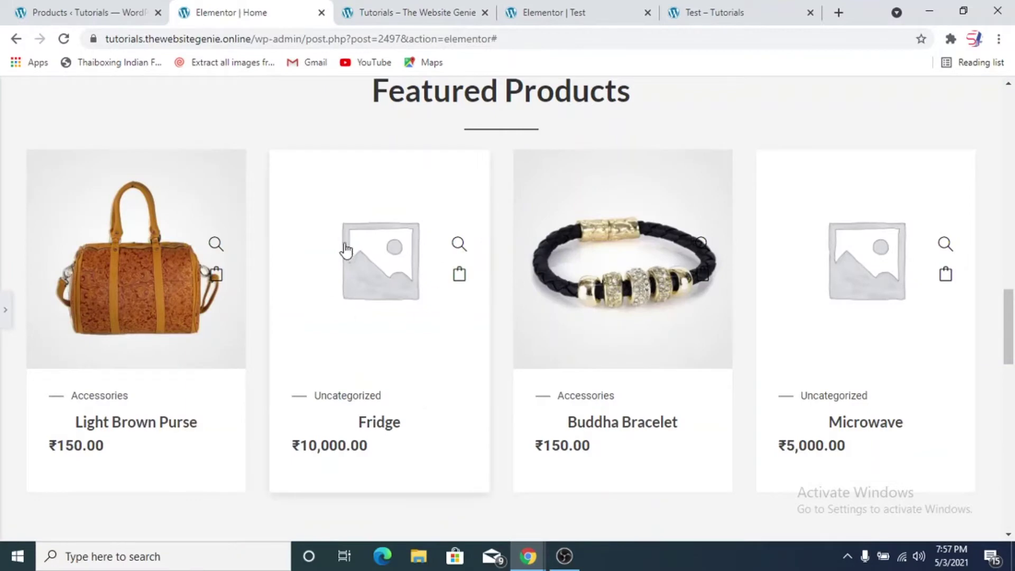
pyautogui.click(6, 312)
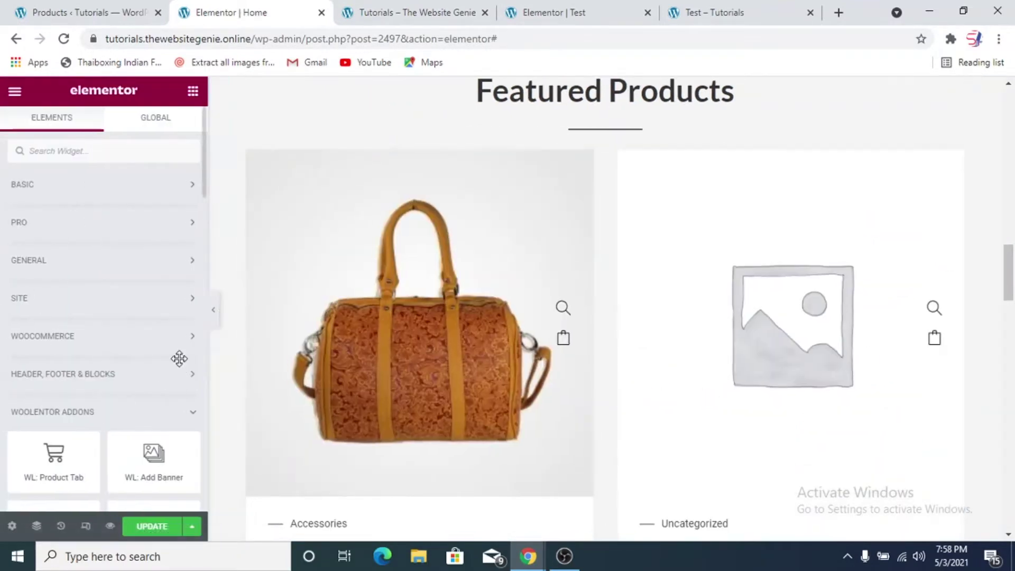
# Enable Hide Category in the content settings of the Universal Product Layout widget
pyautogui.scroll(-5, 197, 245)
pyautogui.scroll(-5, 174, 333)
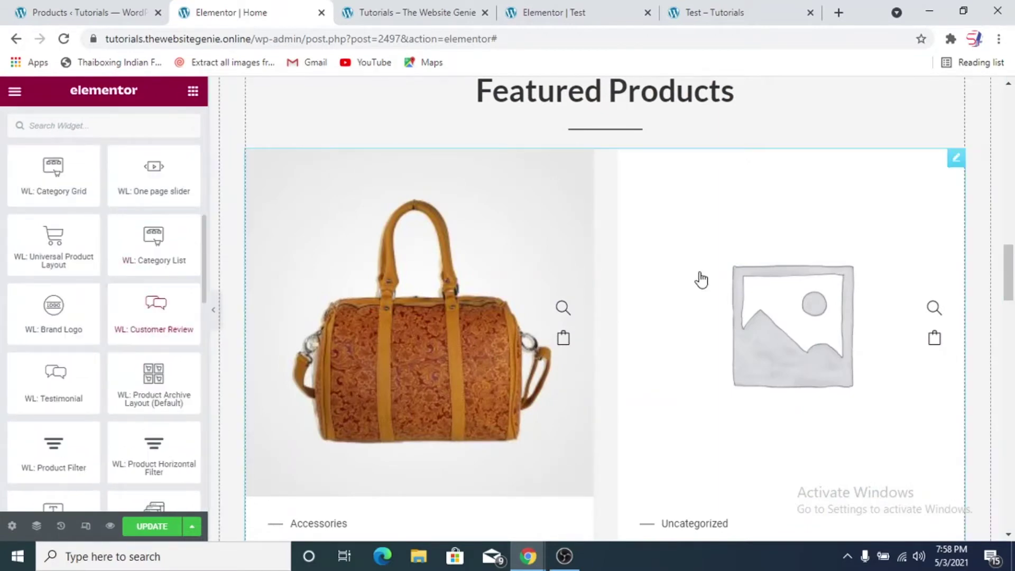
pyautogui.click(612, 256)
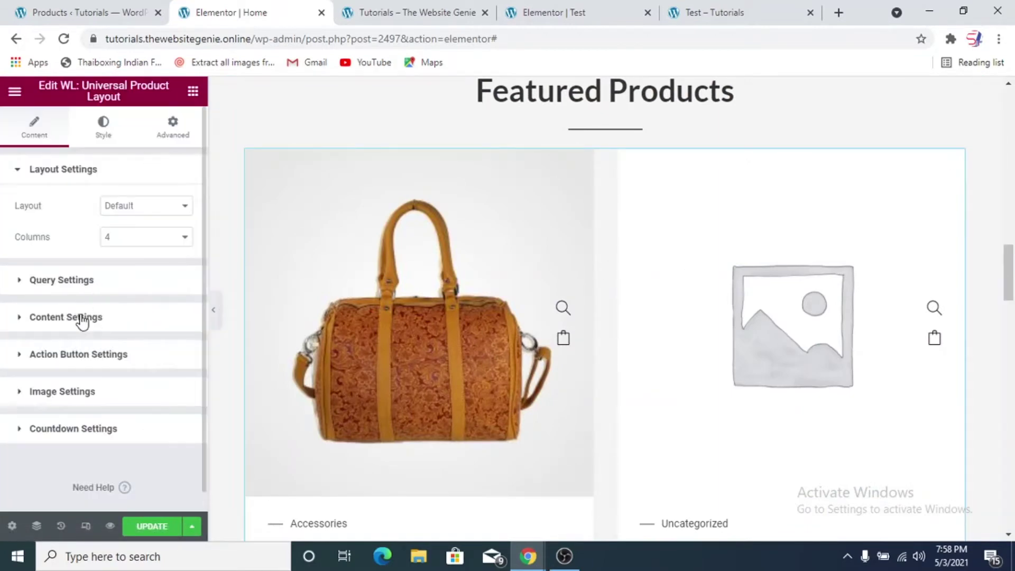
pyautogui.click(82, 317)
pyautogui.scroll(-5, 410, 350)
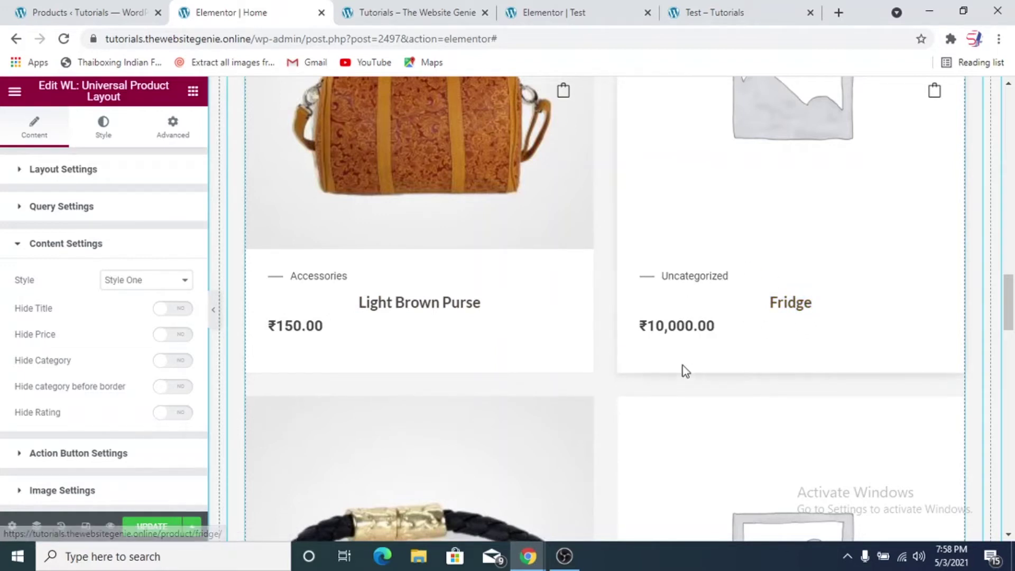
pyautogui.click(172, 362)
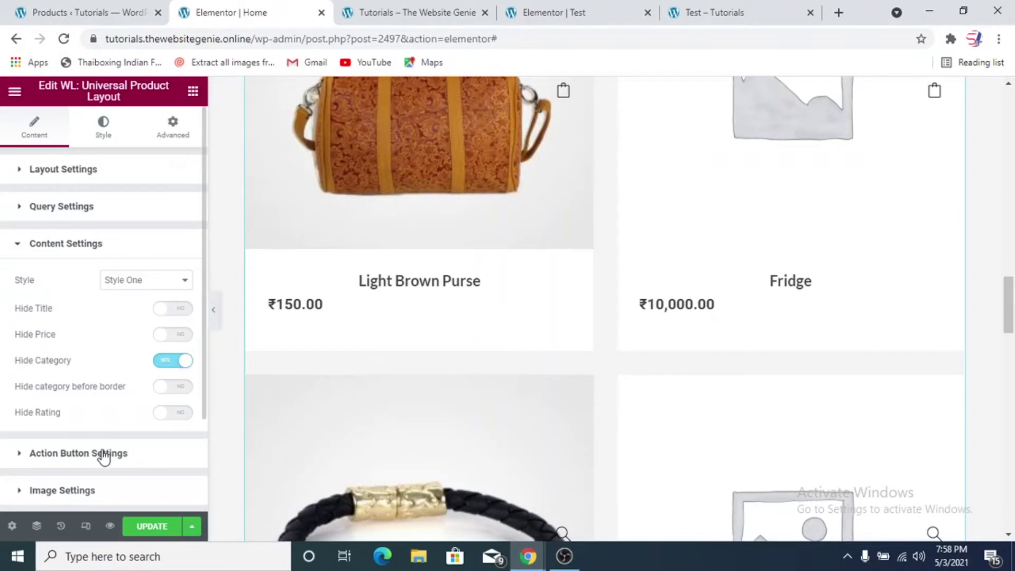
# Change the product content style to Style Two
pyautogui.click(127, 290)
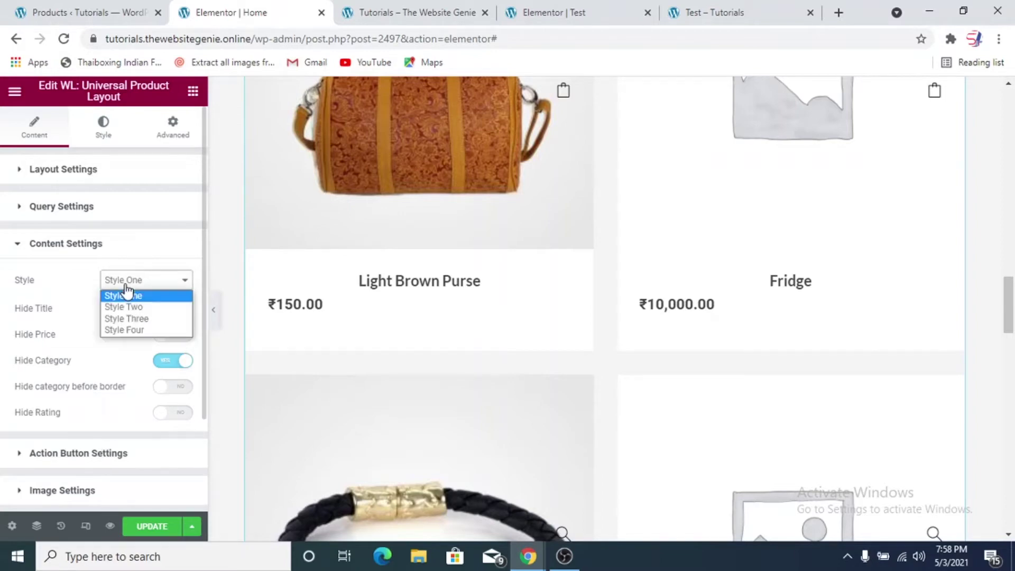
pyautogui.click(84, 331)
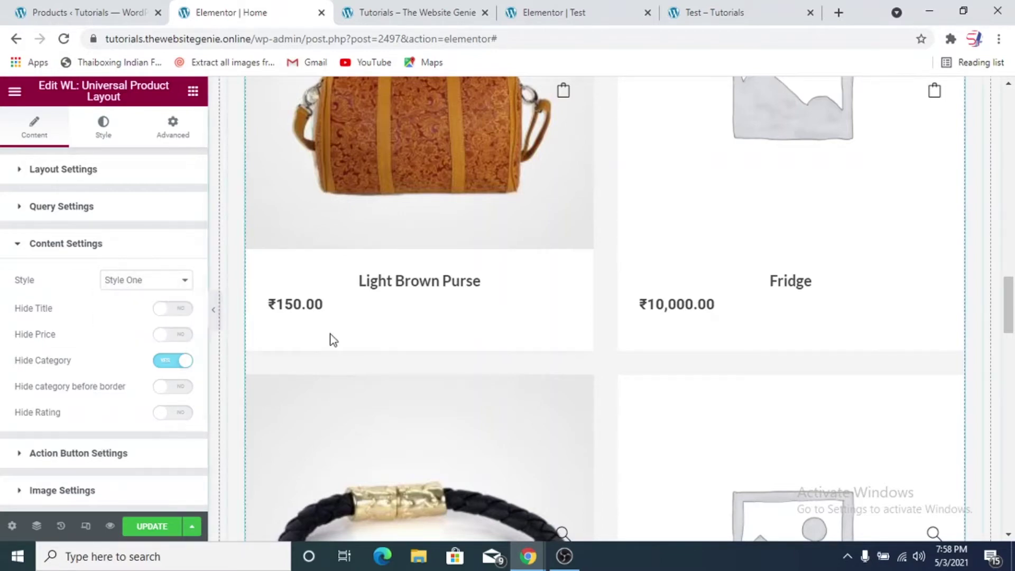
pyautogui.scroll(2, 338, 317)
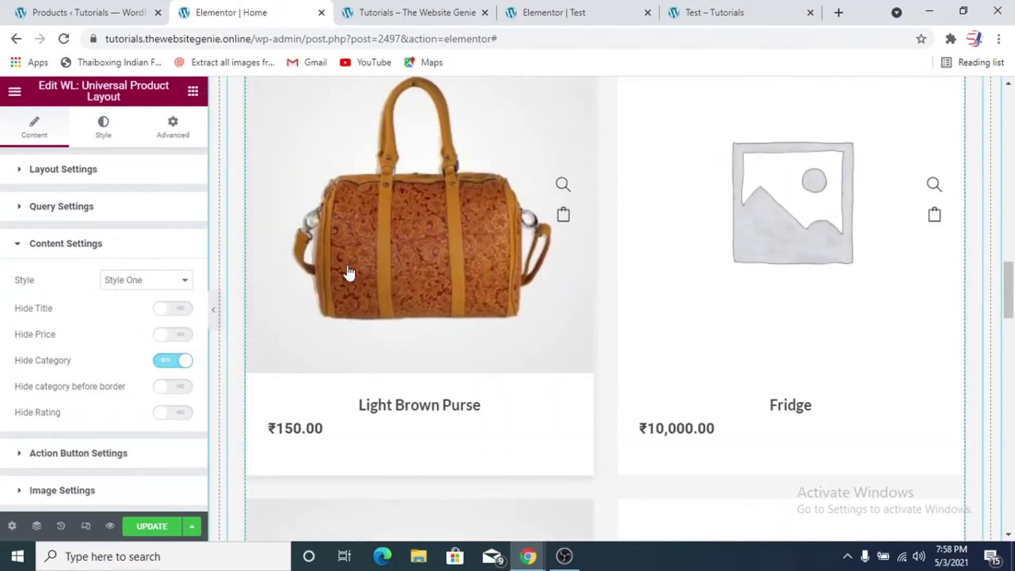
pyautogui.click(137, 290)
pyautogui.click(138, 305)
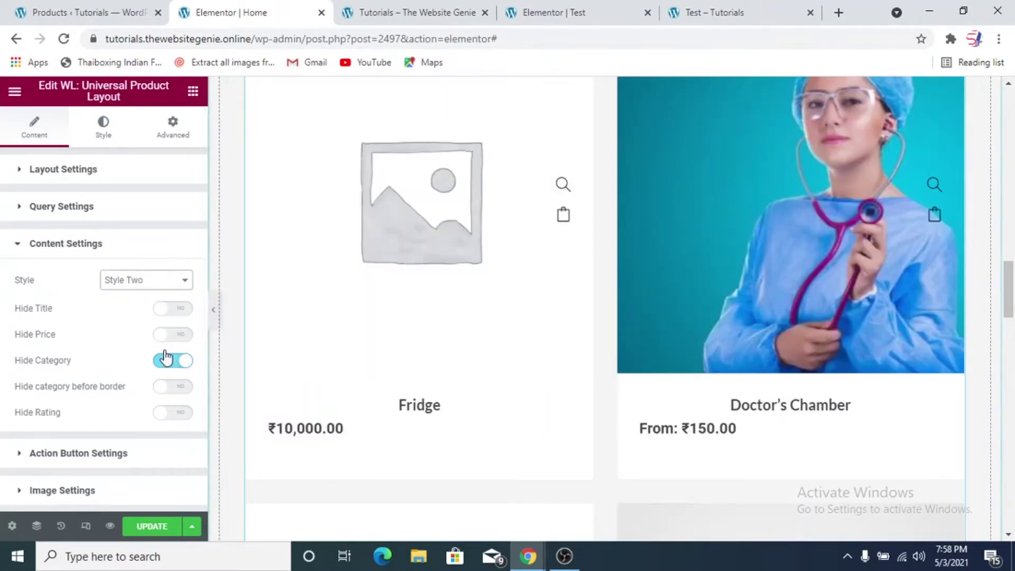
# Try Style Three as the product content style
pyautogui.click(160, 286)
pyautogui.click(142, 322)
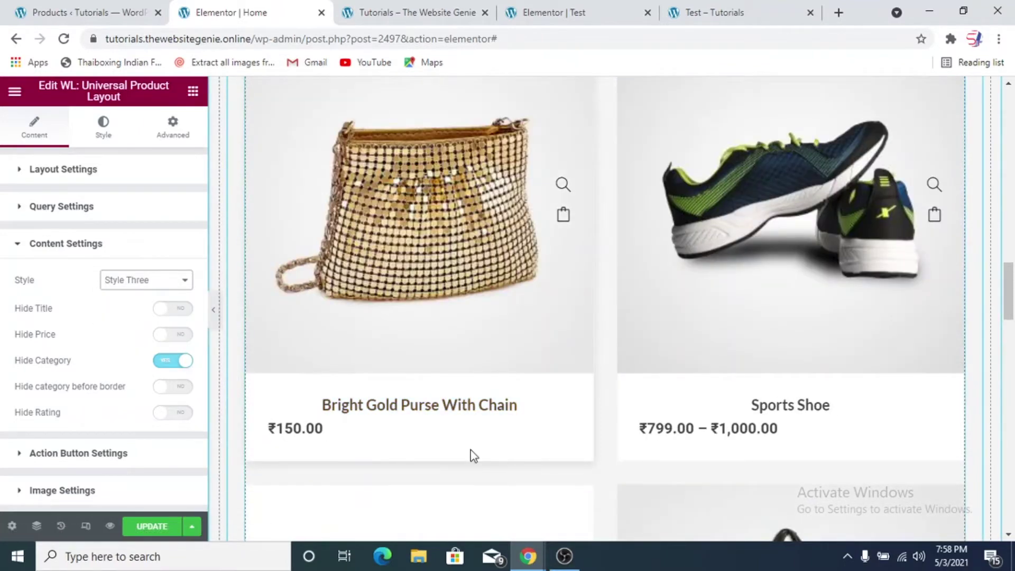
pyautogui.scroll(-5, 467, 446)
# Set the product content style to Style Four and review the product grid
pyautogui.click(136, 287)
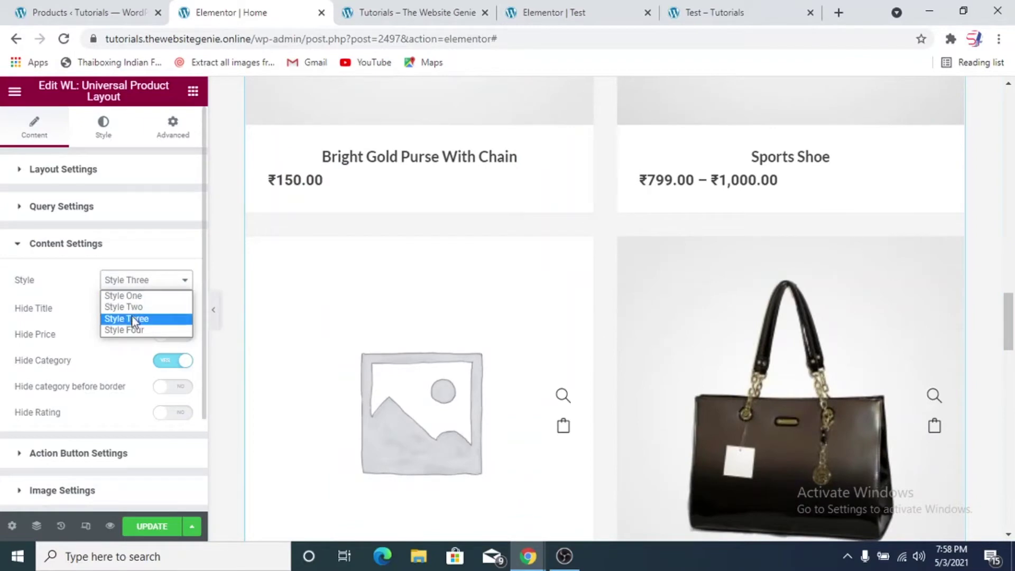
pyautogui.click(135, 328)
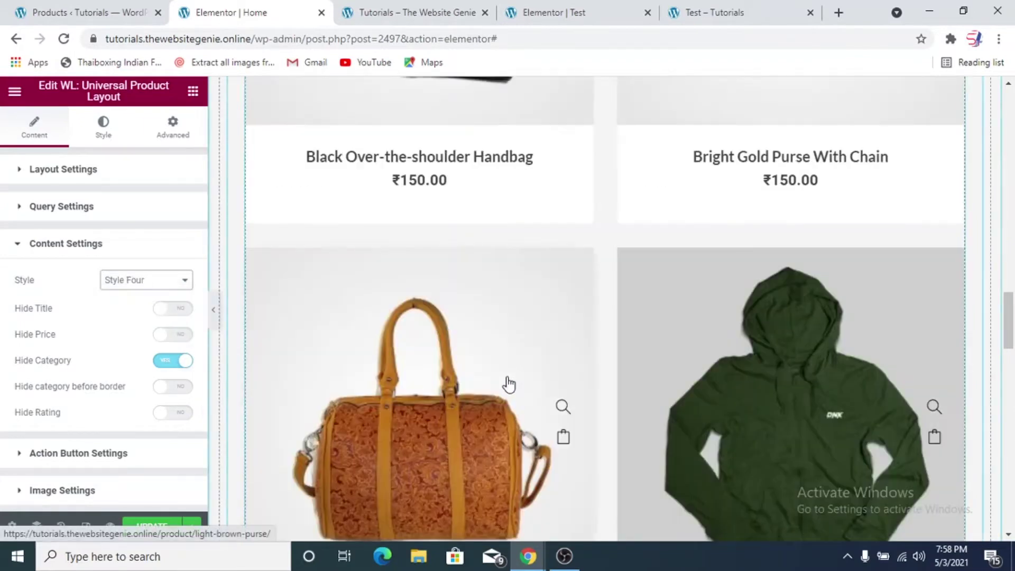
pyautogui.scroll(-5, 508, 379)
pyautogui.scroll(-5, 506, 376)
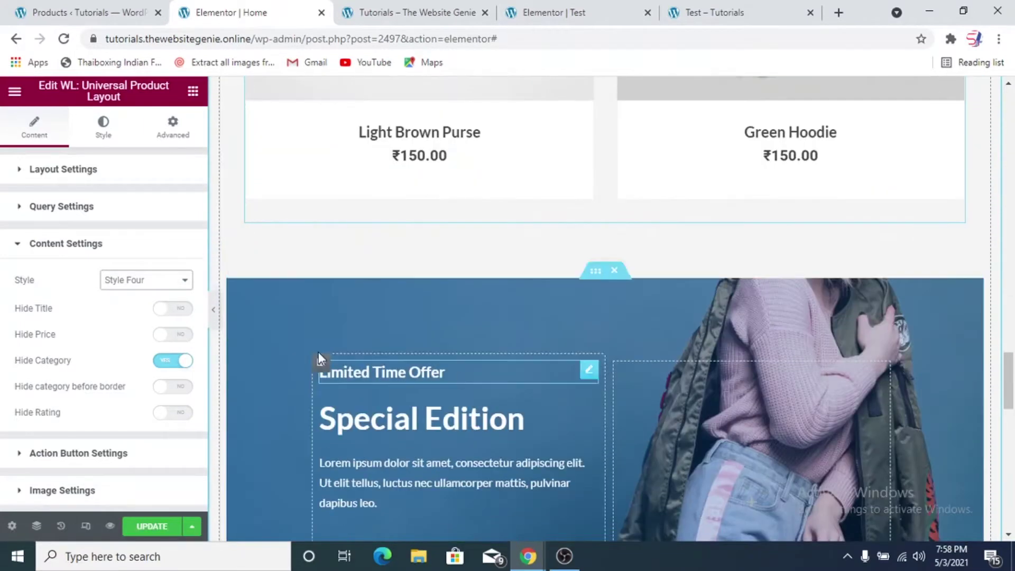
# Try Style Two for the action buttons on the product cards
pyautogui.click(118, 244)
pyautogui.click(126, 288)
pyautogui.scroll(7, 410, 319)
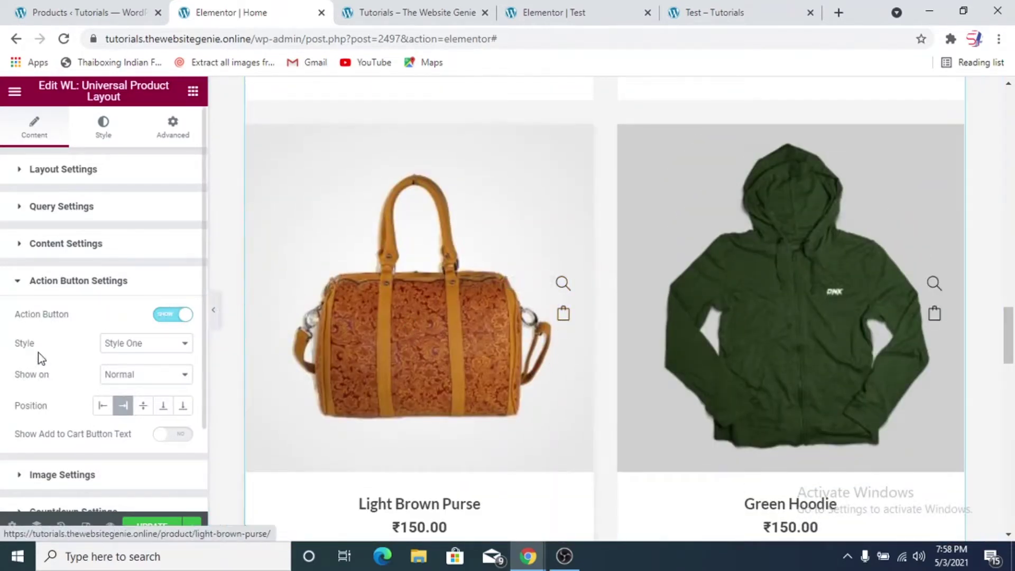
pyautogui.click(146, 343)
pyautogui.click(148, 367)
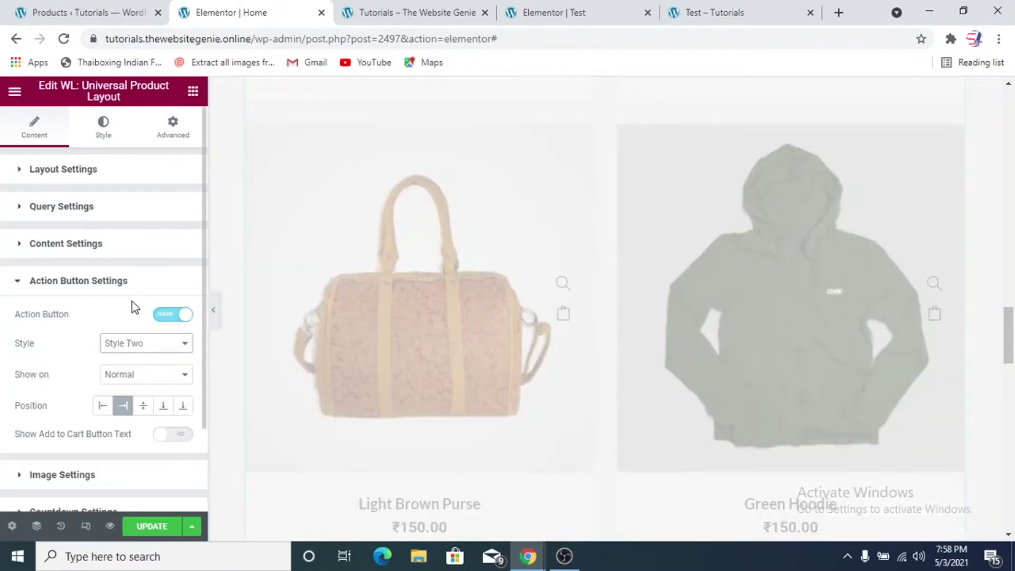
pyautogui.scroll(7, 551, 421)
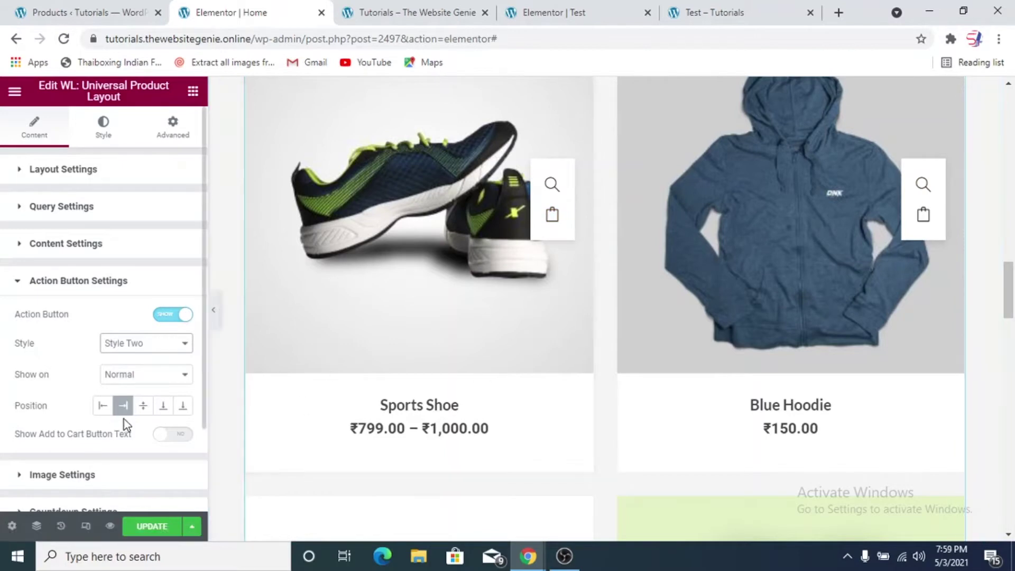
# Try the Content Bottom position, place the action buttons at the bottom of the product images, and set their style to Style Three
pyautogui.click(162, 406)
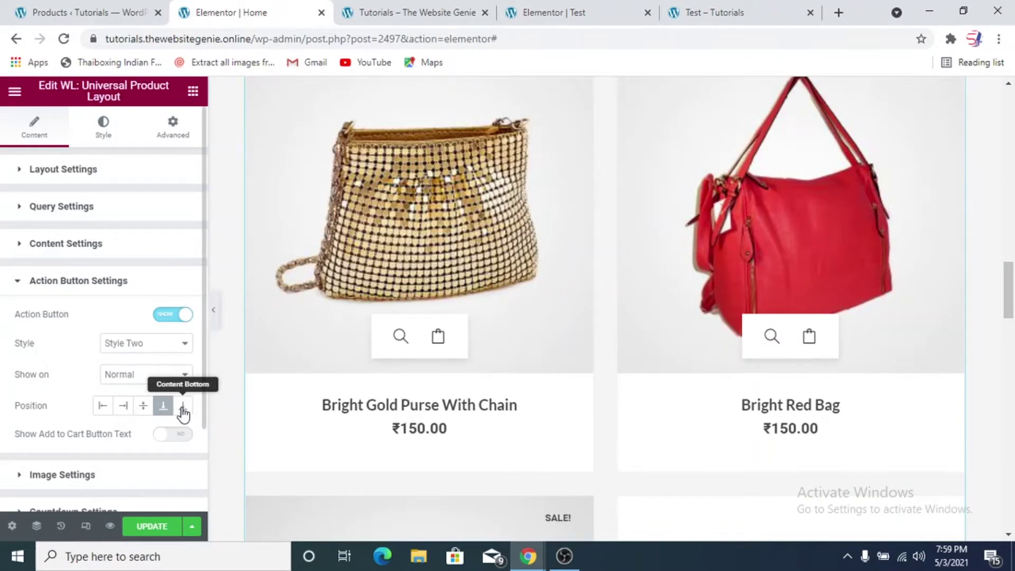
pyautogui.click(183, 407)
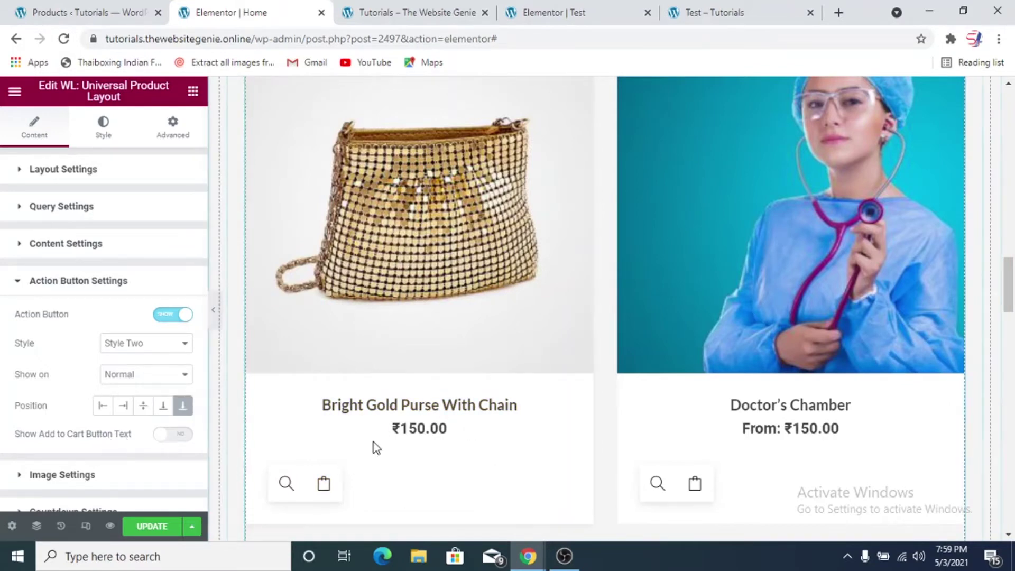
pyautogui.scroll(-2, 375, 447)
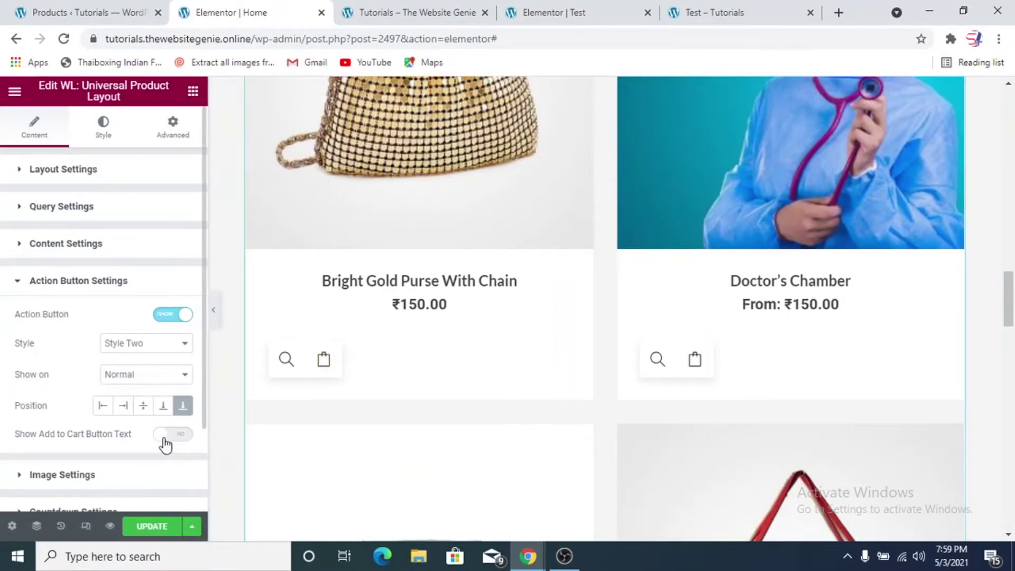
pyautogui.scroll(-2, 154, 433)
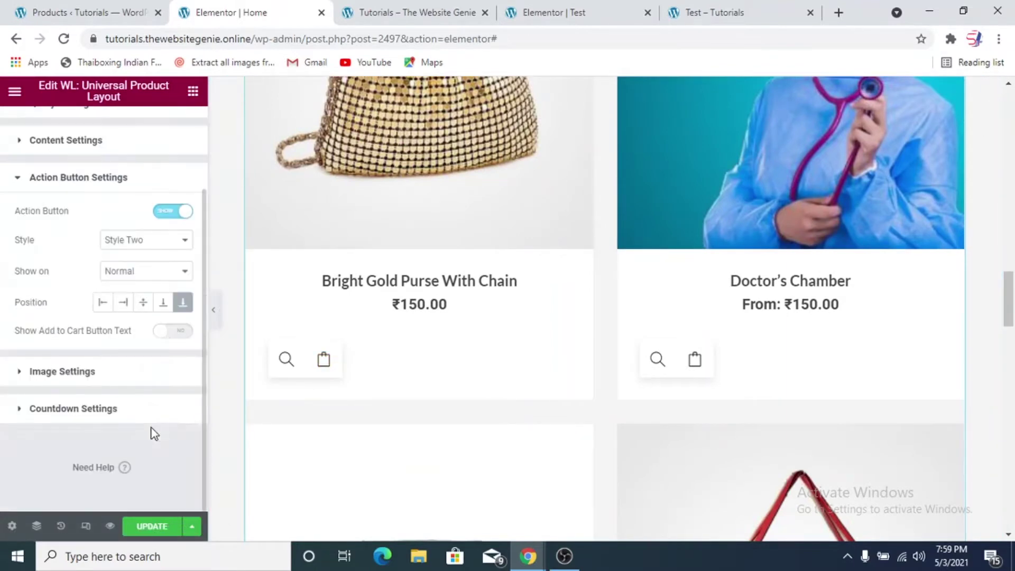
pyautogui.click(158, 302)
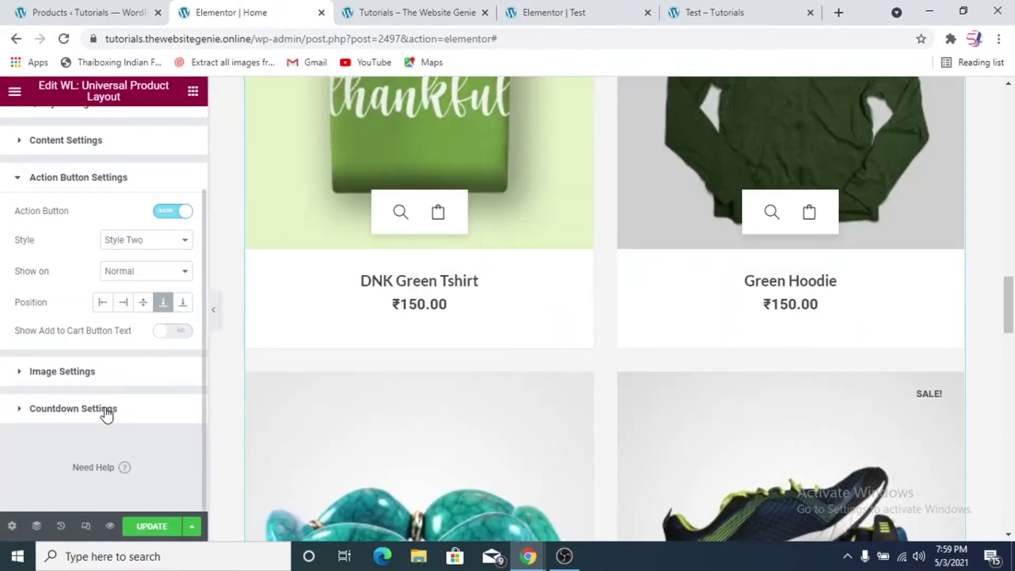
pyautogui.click(150, 242)
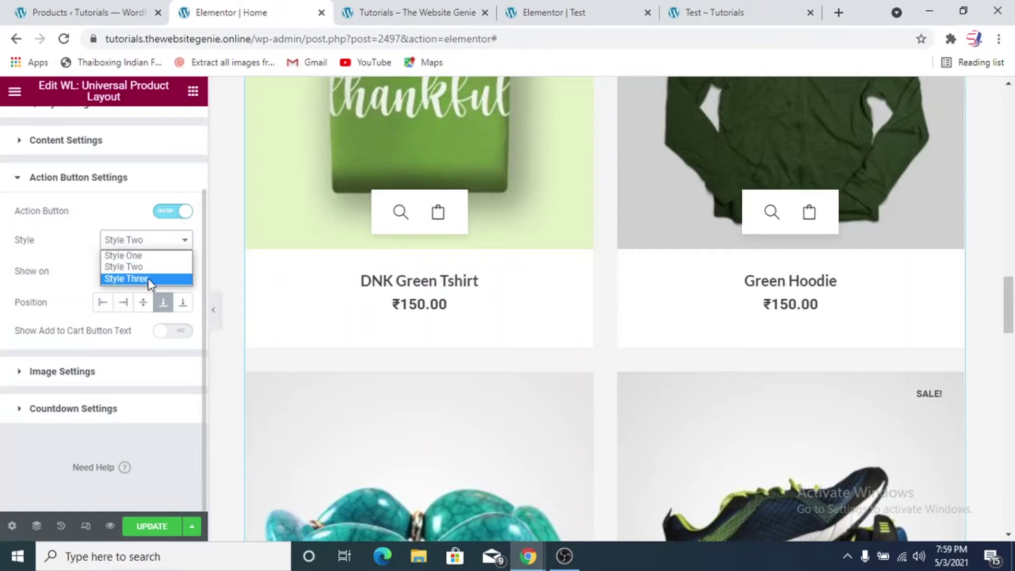
pyautogui.click(148, 280)
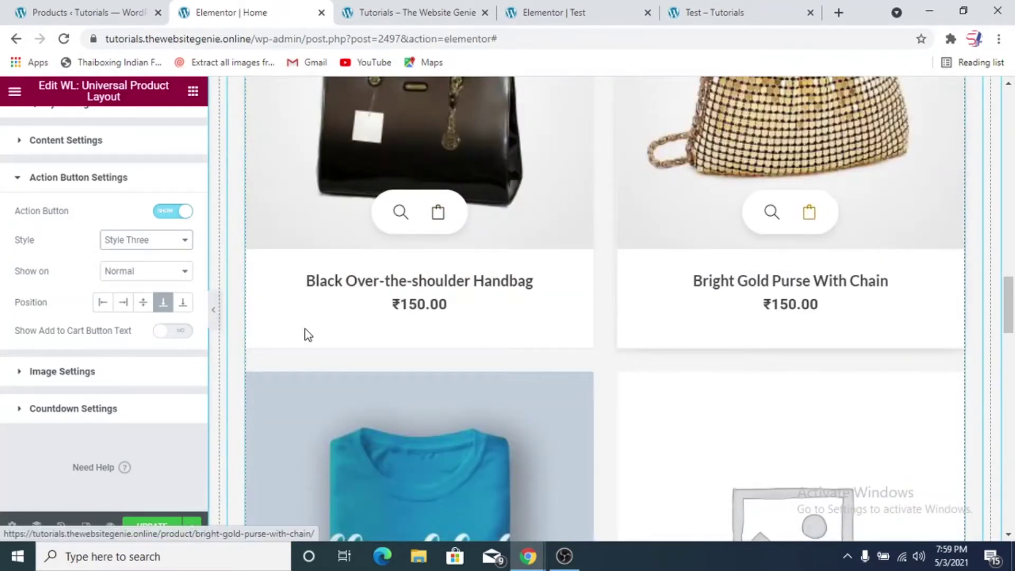
# Examine the thumbnail style options in the widget's image settings
pyautogui.click(86, 372)
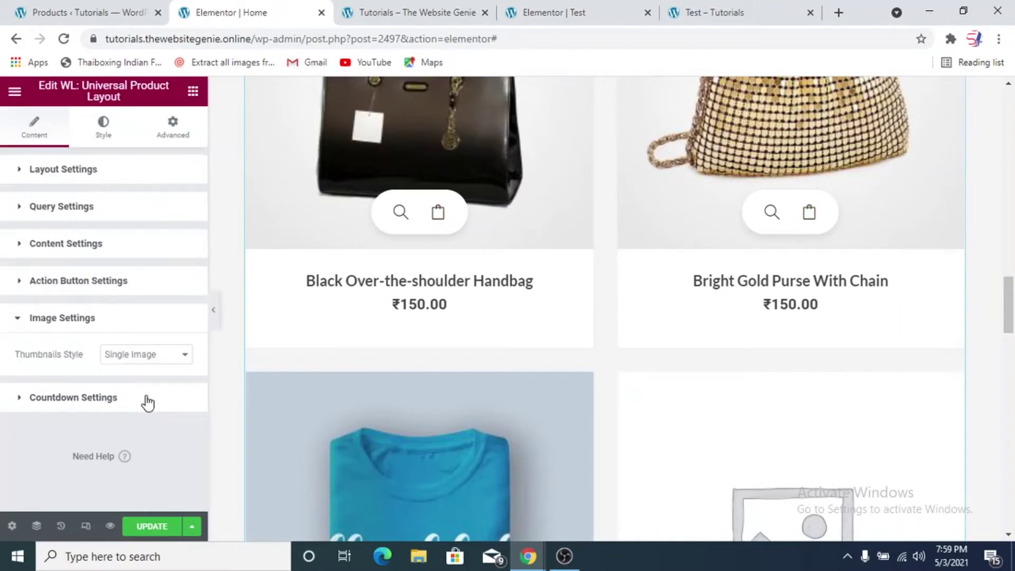
pyautogui.scroll(2, 371, 349)
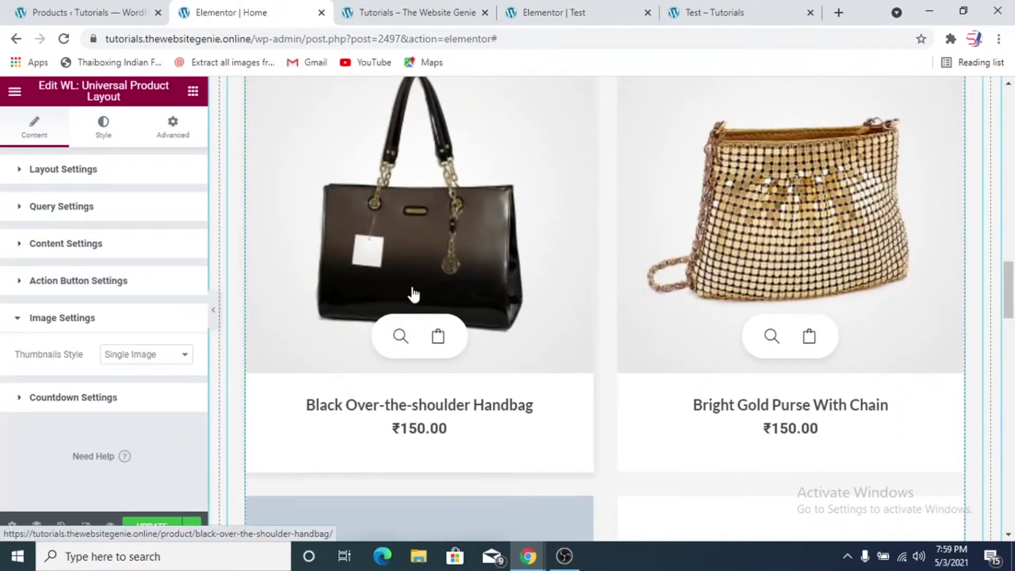
pyautogui.click(153, 355)
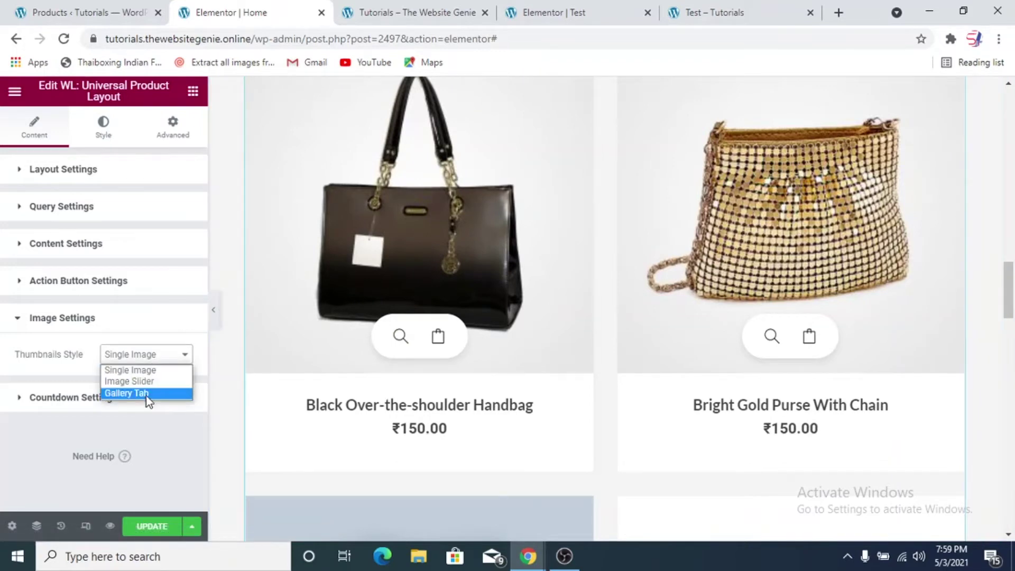
pyautogui.click(106, 320)
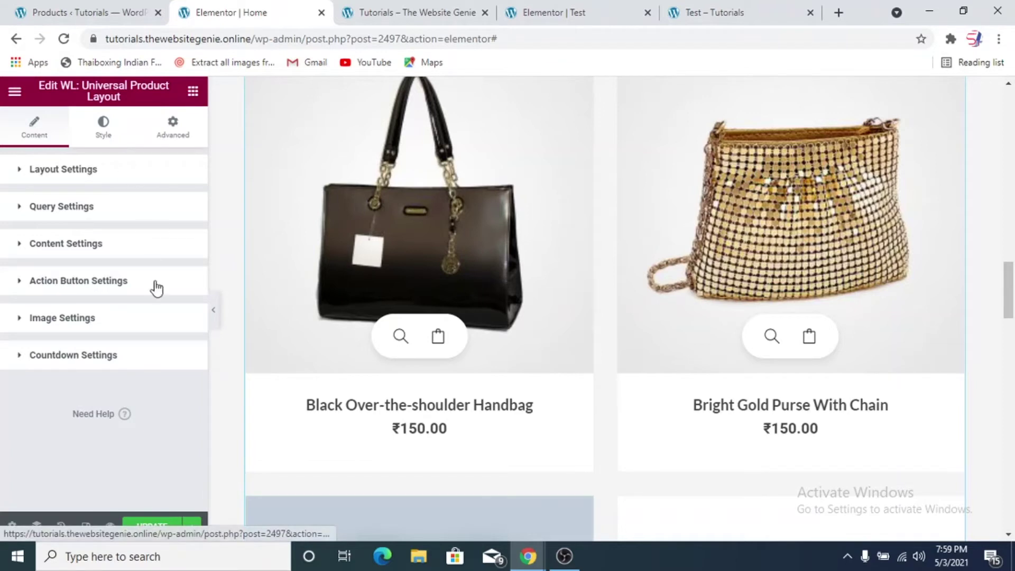
# Set the background color of the product content area to black (#000000)
pyautogui.click(105, 132)
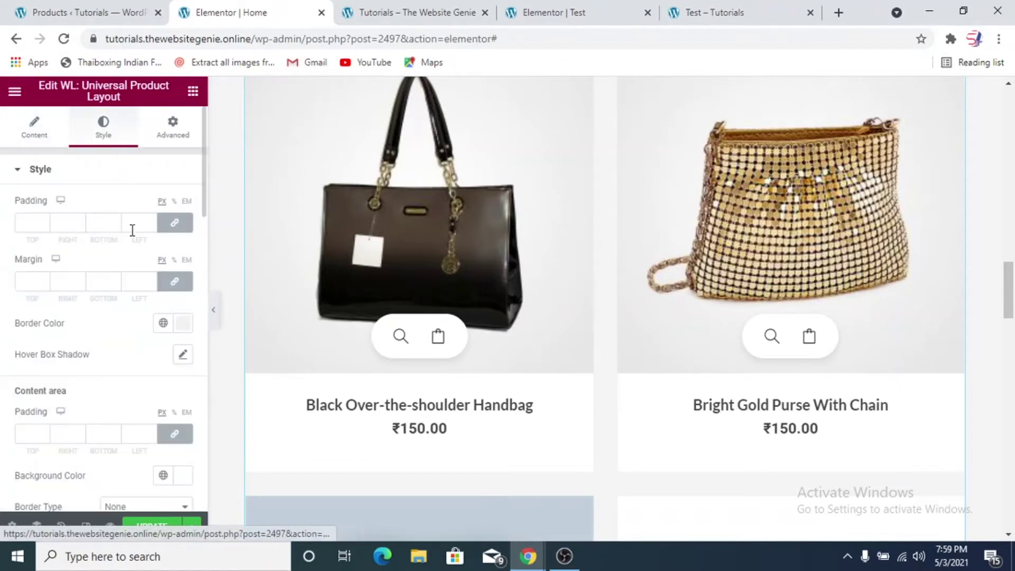
pyautogui.scroll(-2, 63, 306)
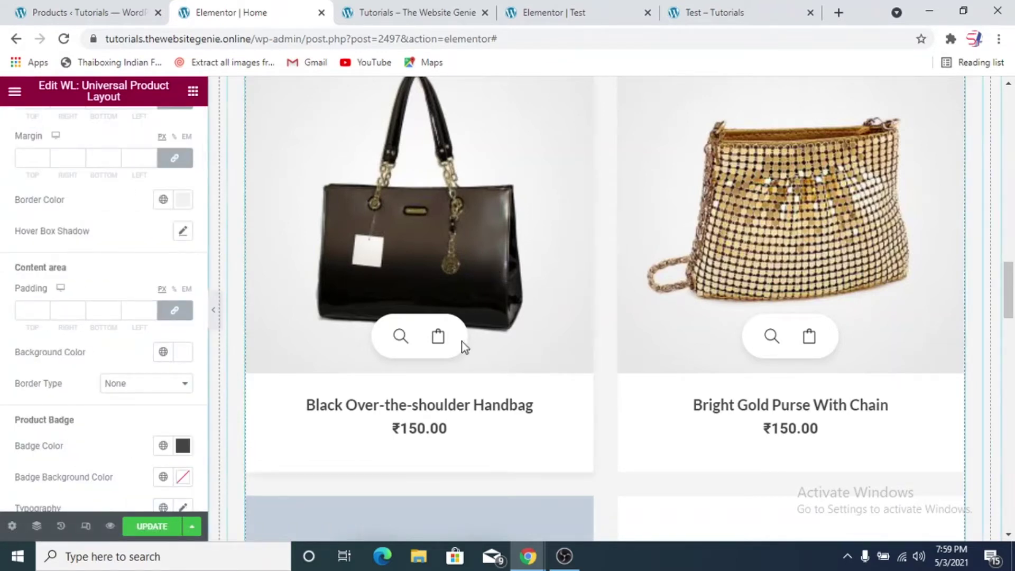
pyautogui.scroll(2, 130, 290)
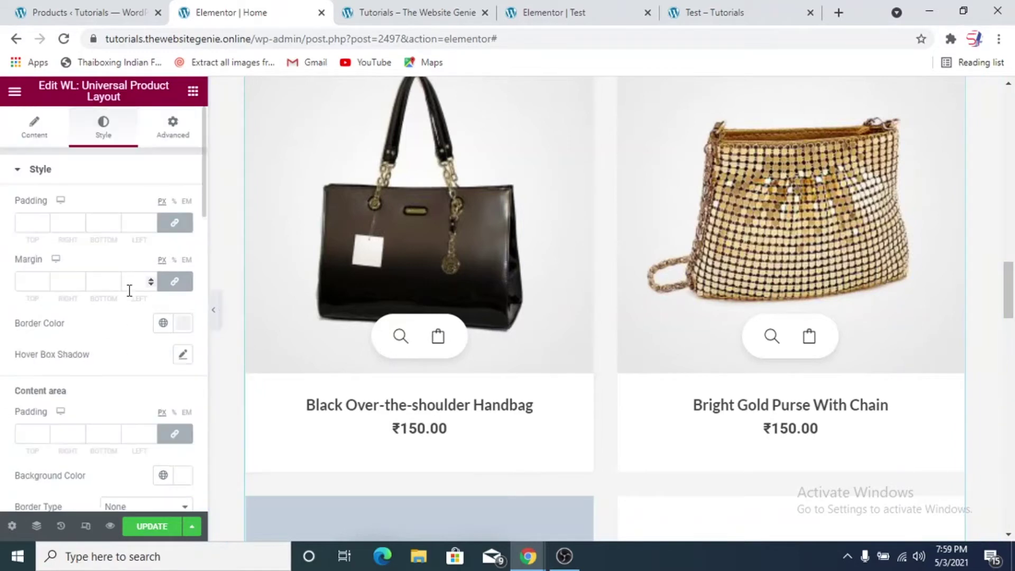
pyautogui.scroll(-2, 139, 356)
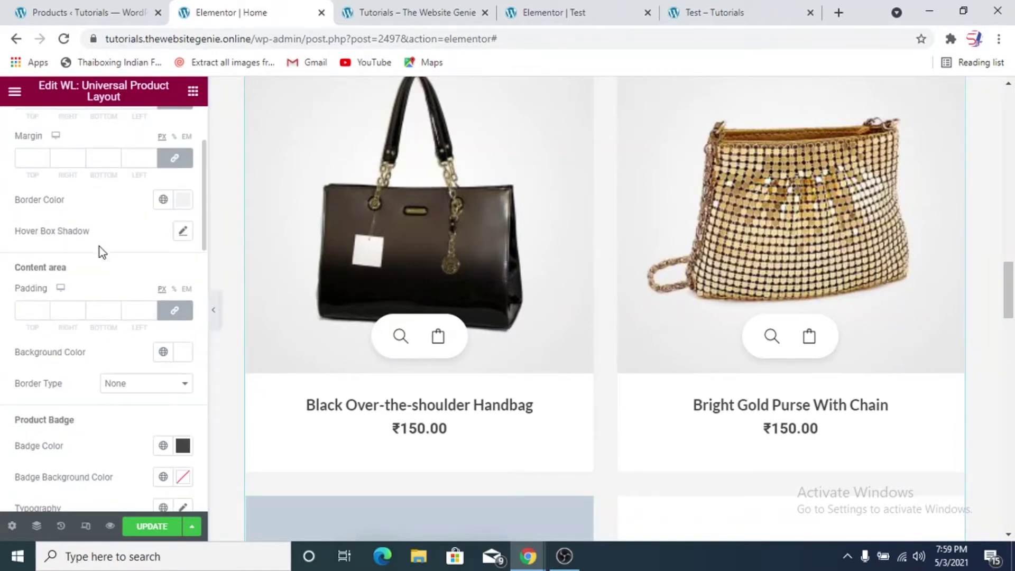
pyautogui.scroll(-2, 127, 281)
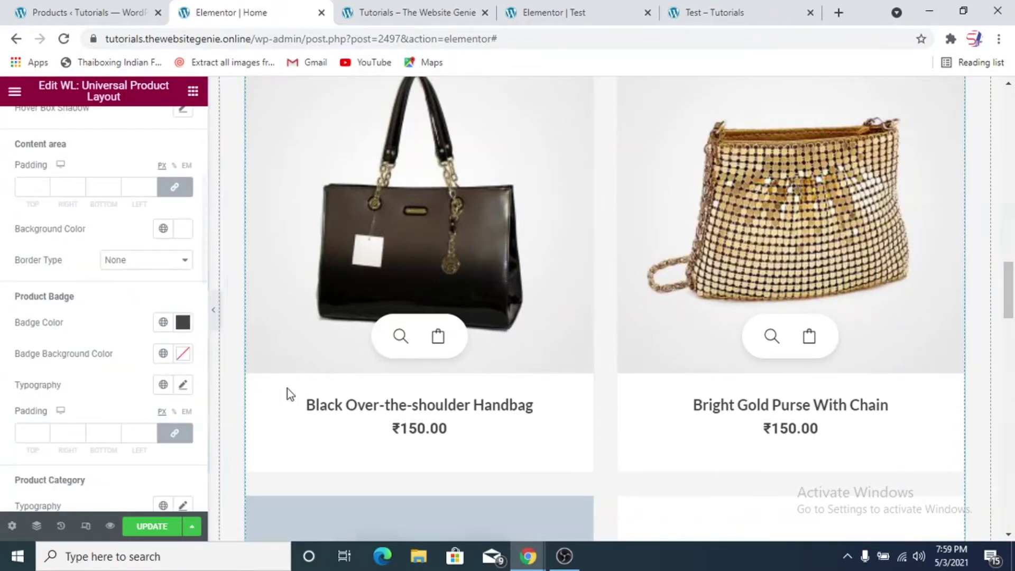
pyautogui.click(183, 229)
pyautogui.moveTo(170, 351); pyautogui.dragTo(88, 424)
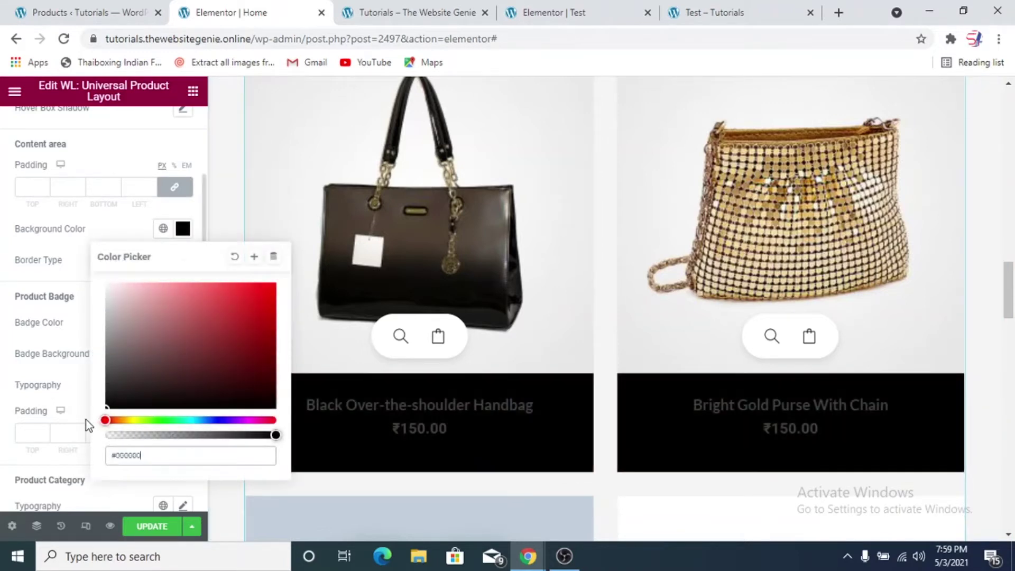
pyautogui.click(58, 356)
# Set the product title color to white (#FFFFFF)
pyautogui.scroll(-2, 140, 348)
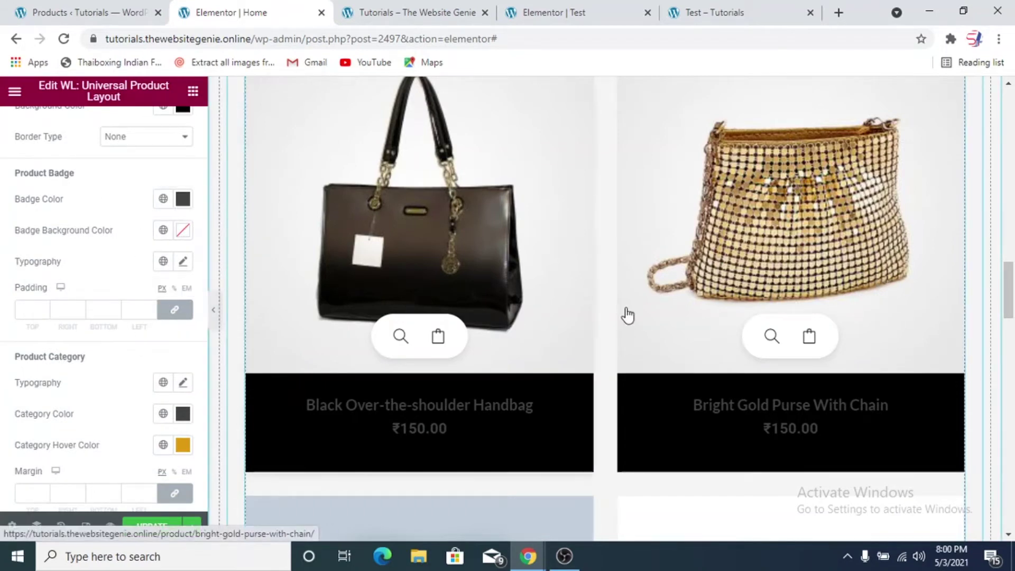
pyautogui.scroll(2, 525, 300)
pyautogui.scroll(-5, 723, 373)
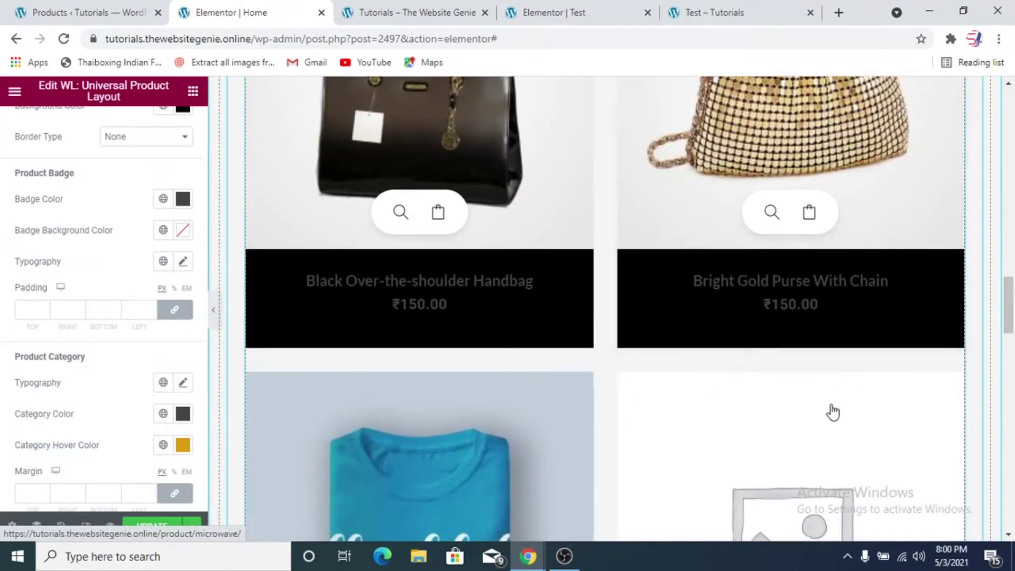
pyautogui.scroll(-5, 583, 415)
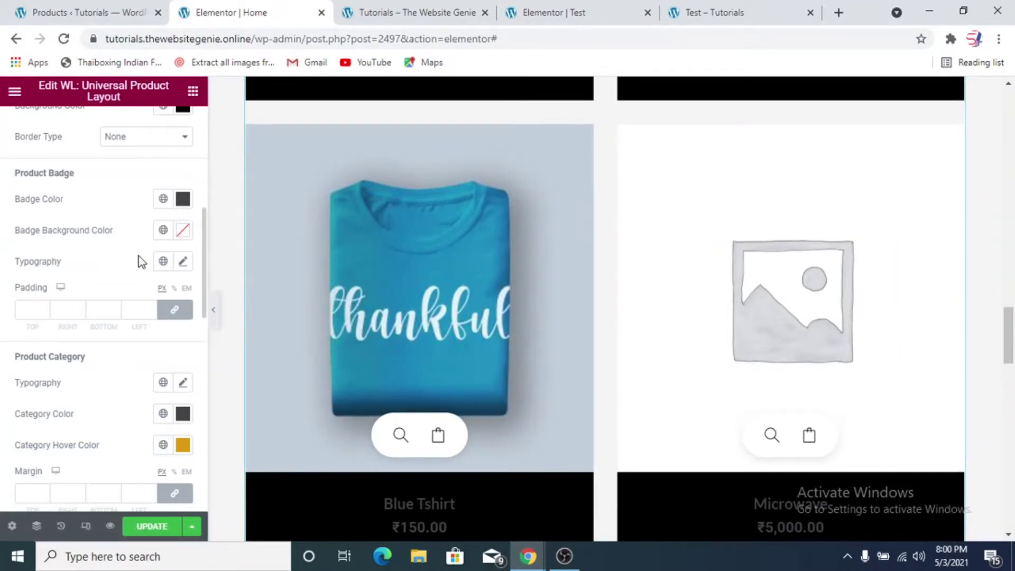
pyautogui.scroll(-2, 141, 263)
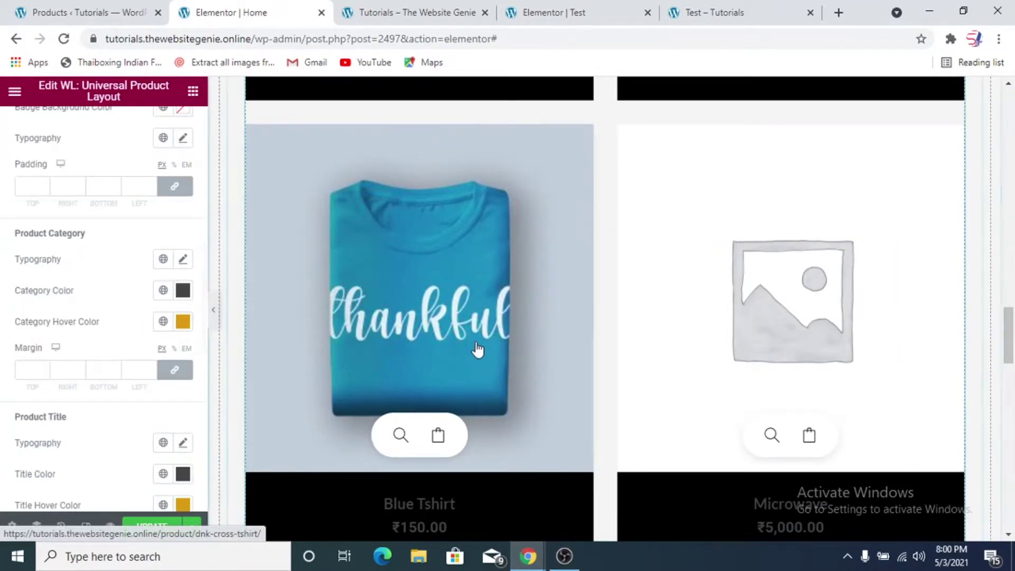
pyautogui.scroll(-2, 313, 358)
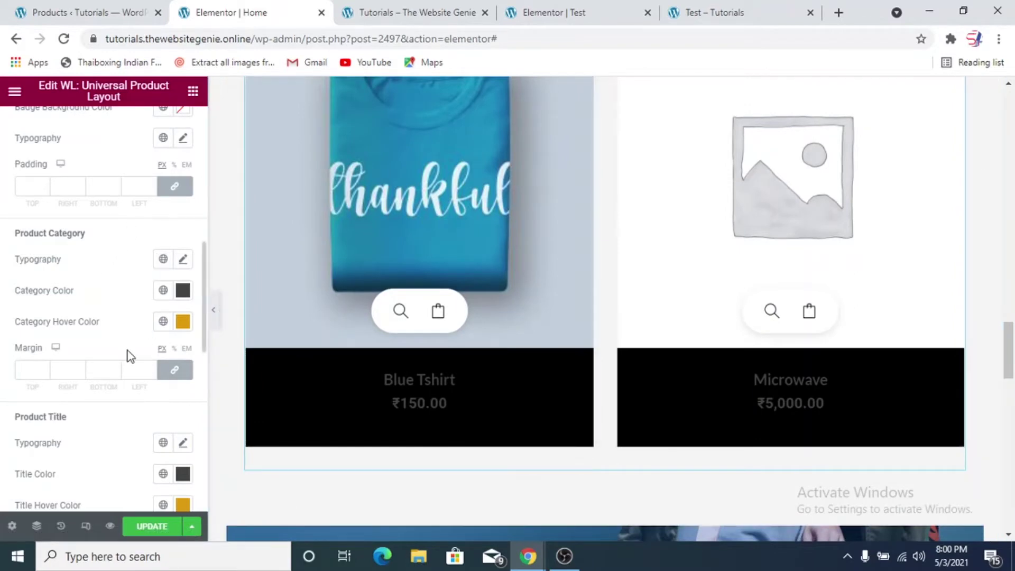
pyautogui.scroll(-4, 129, 356)
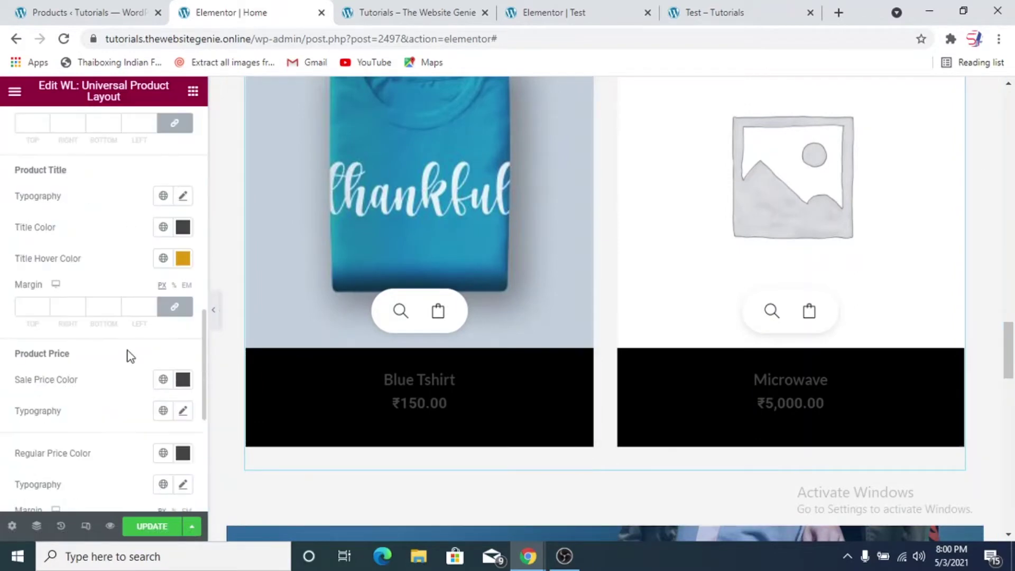
pyautogui.click(182, 228)
pyautogui.moveTo(151, 314); pyautogui.dragTo(50, 246)
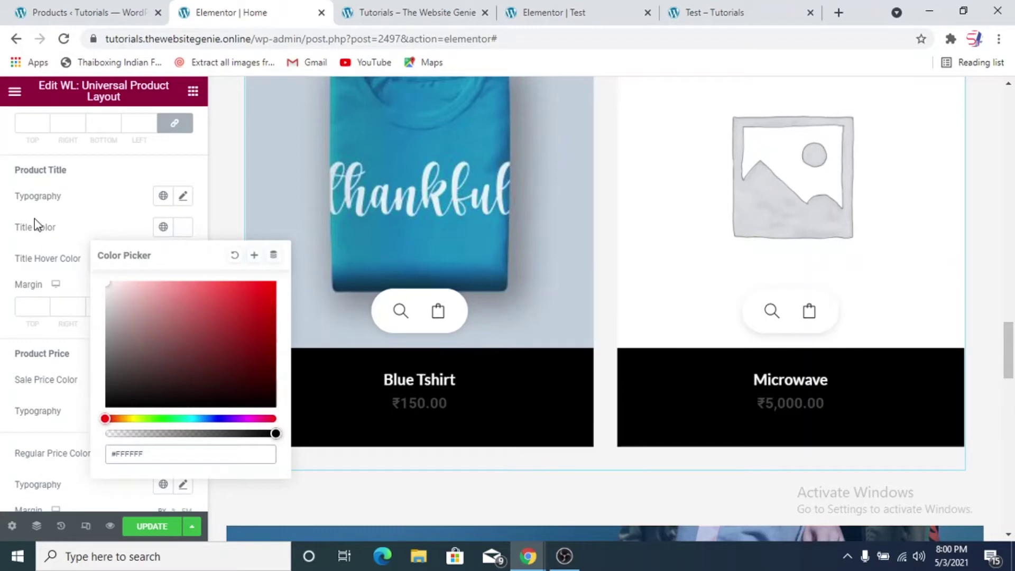
pyautogui.click(42, 246)
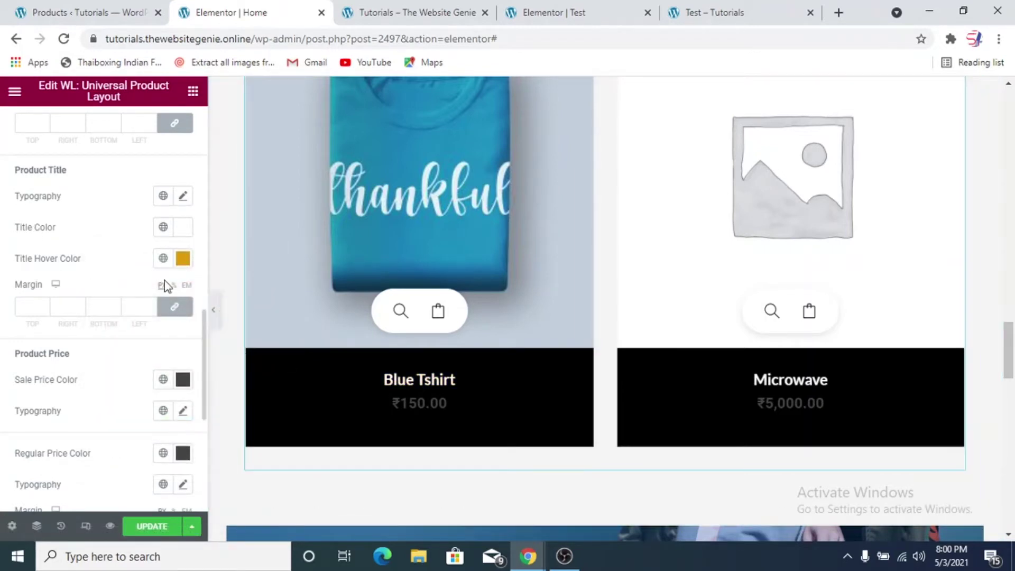
# Set the sale price color of the products to white (#FFFFFF)
pyautogui.scroll(-2, 117, 351)
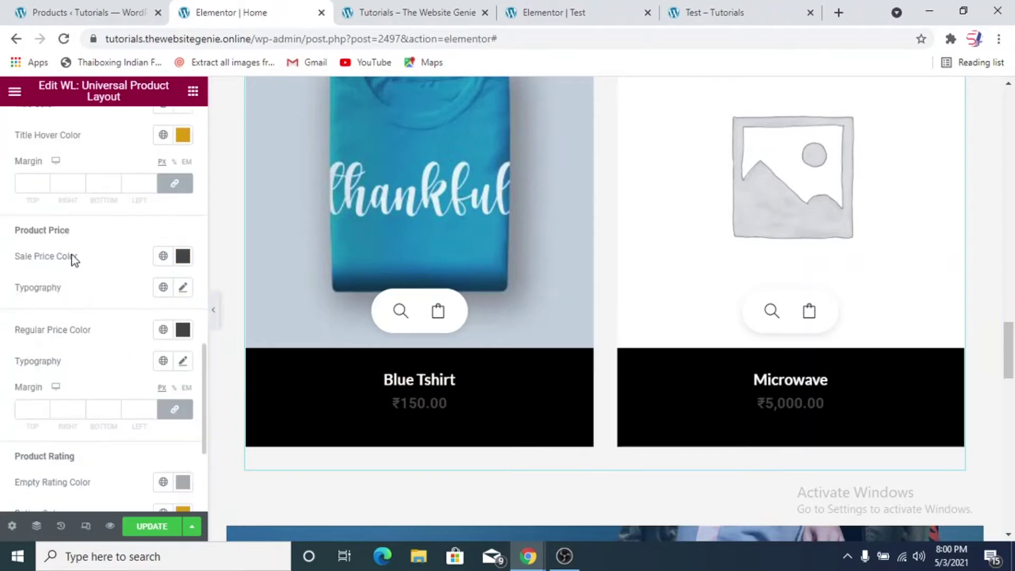
pyautogui.click(183, 257)
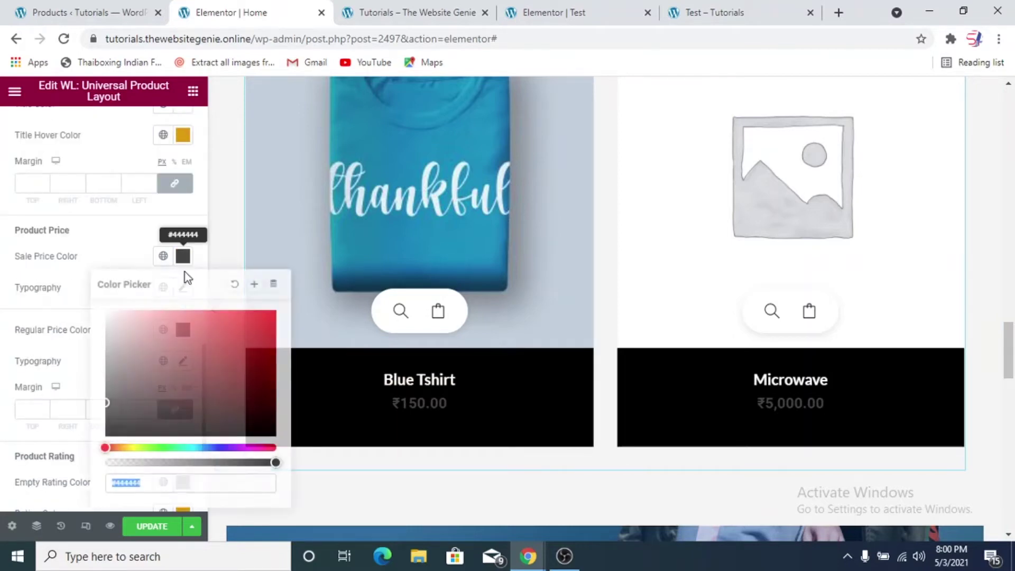
pyautogui.write('#FFFFFF')
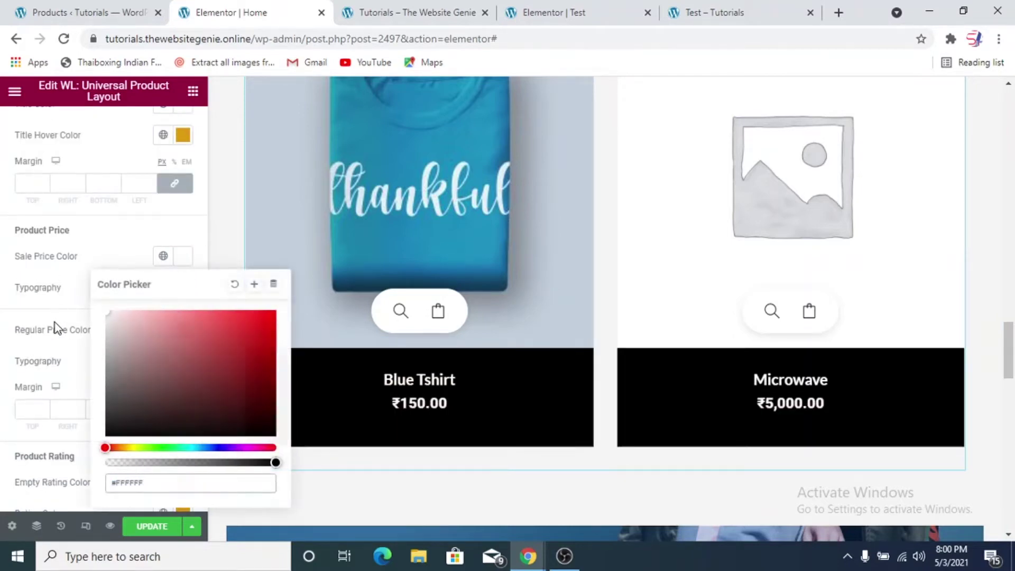
# Set the regular price color of the products to white
pyautogui.click(55, 323)
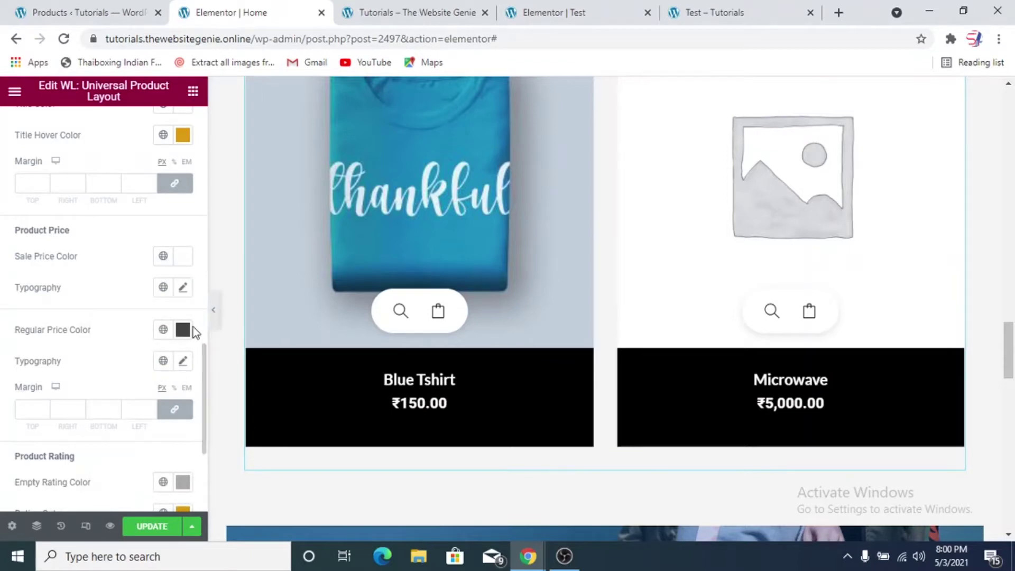
pyautogui.click(183, 330)
pyautogui.click(138, 169)
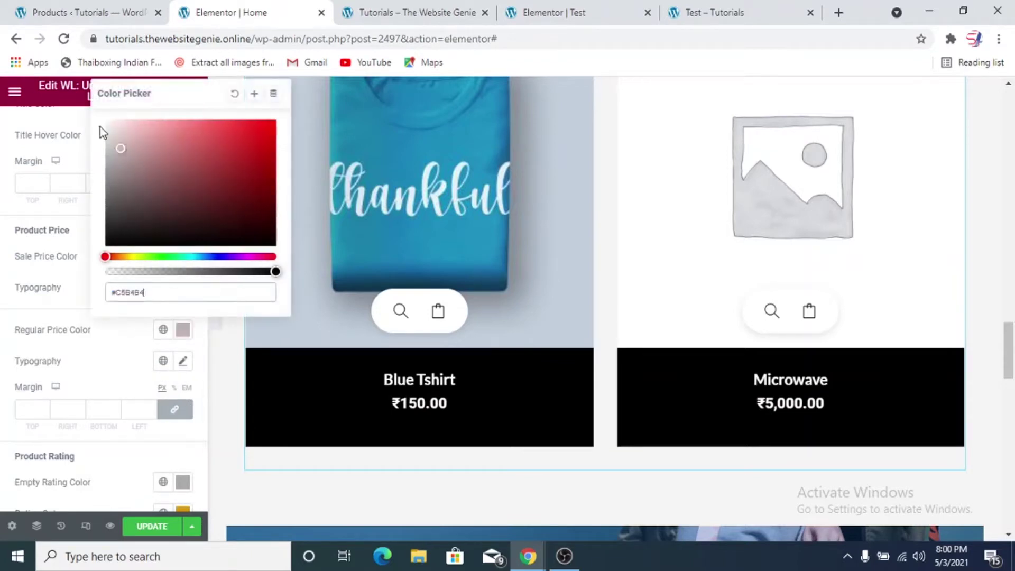
pyautogui.click(88, 357)
# Set the tooltip color in the Action Button Style settings to black (#000000)
pyautogui.scroll(-4, 117, 375)
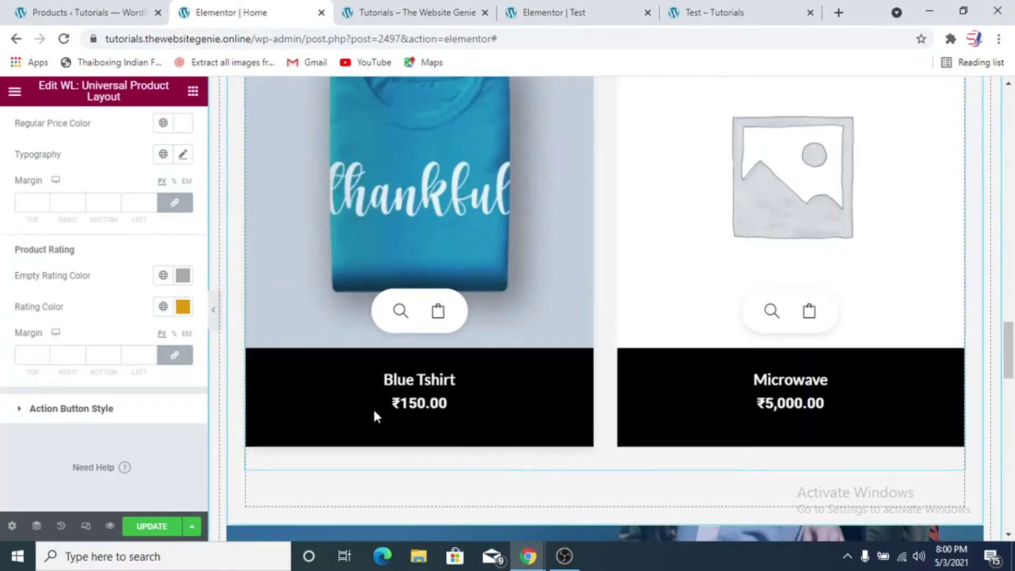
pyautogui.click(66, 415)
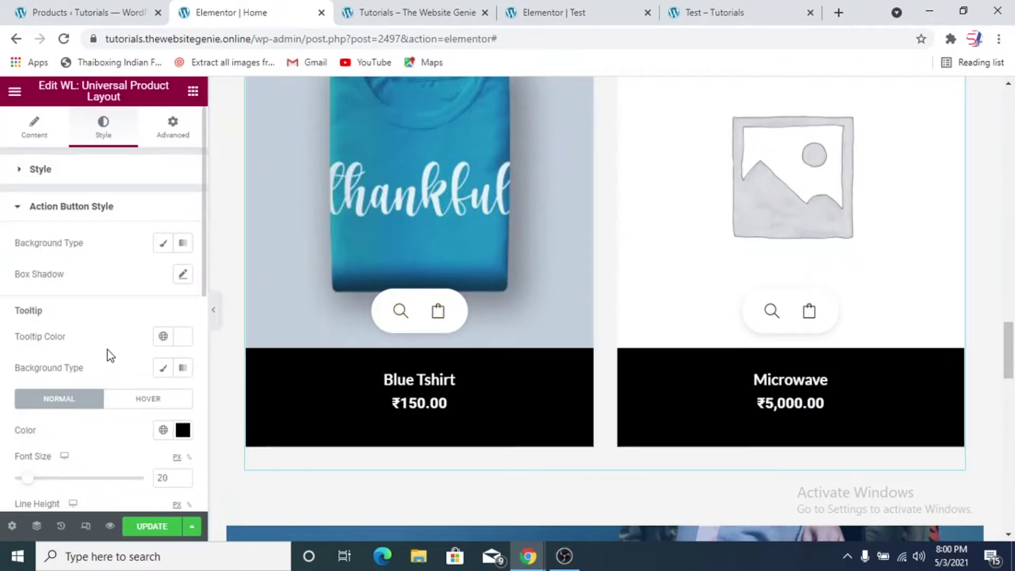
pyautogui.click(182, 341)
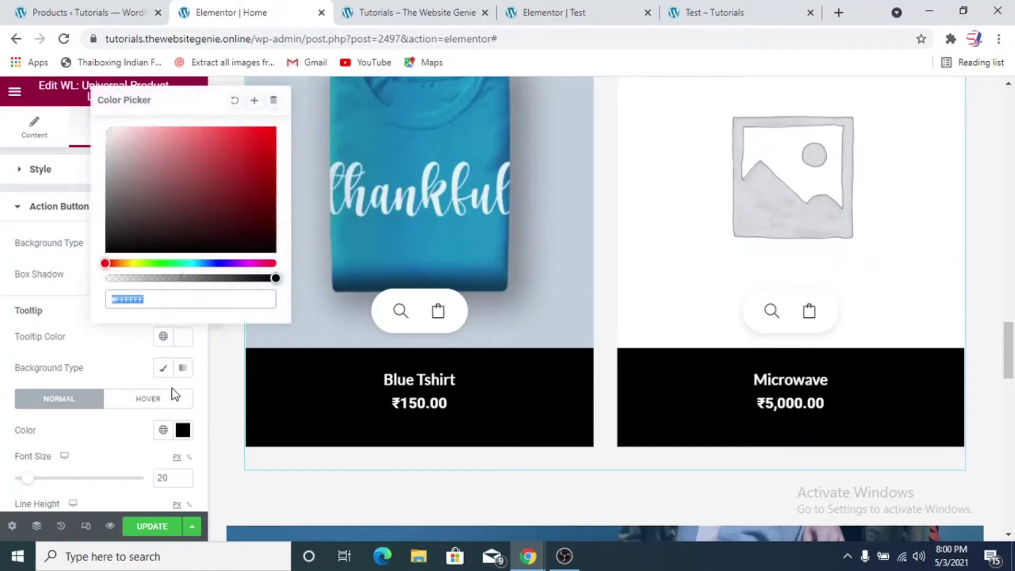
pyautogui.write('#000000')
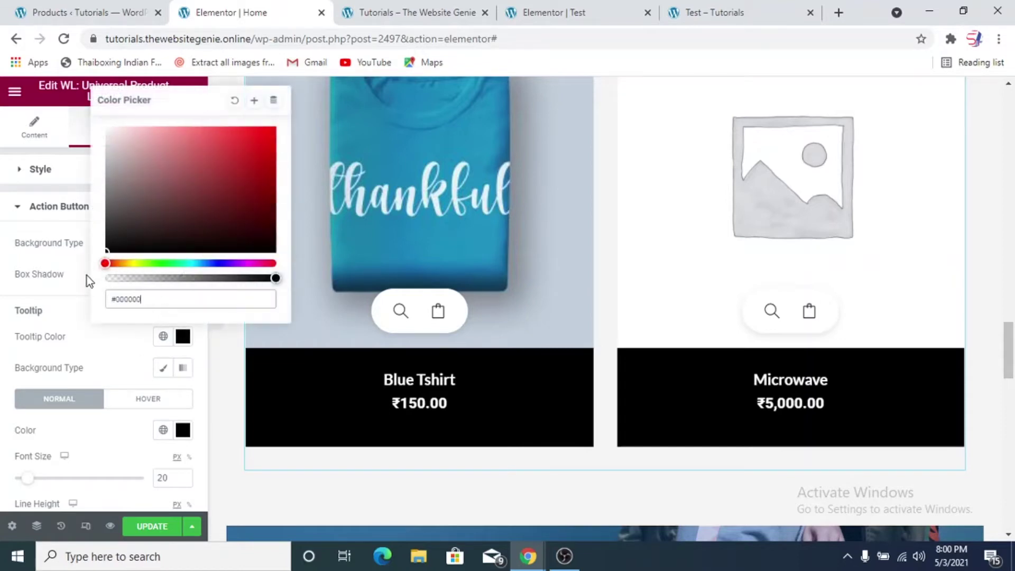
pyautogui.click(106, 354)
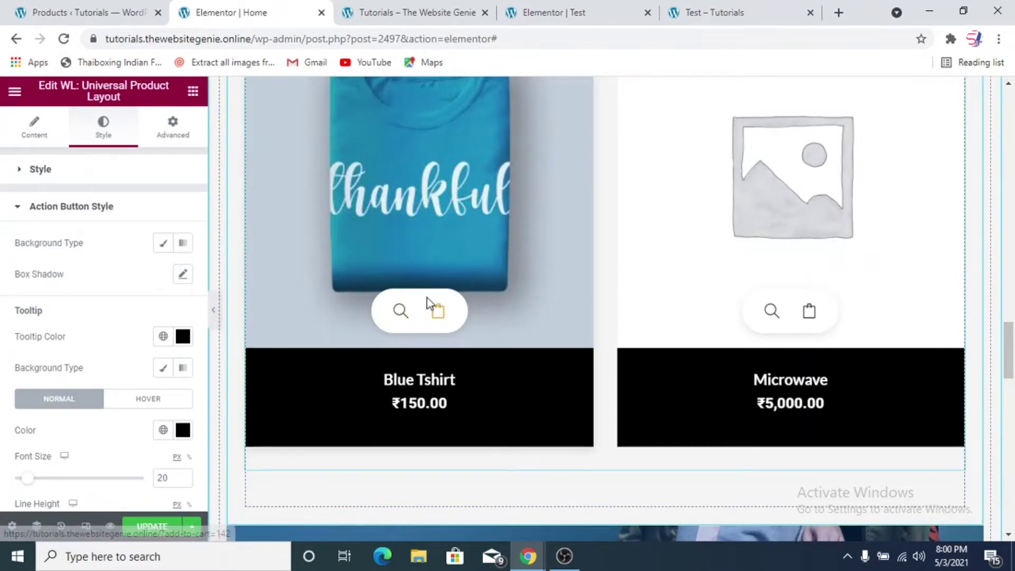
# Return the action buttons' tooltip color to white (#FFFFFF)
pyautogui.click(183, 336)
pyautogui.moveTo(151, 186); pyautogui.dragTo(69, 86)
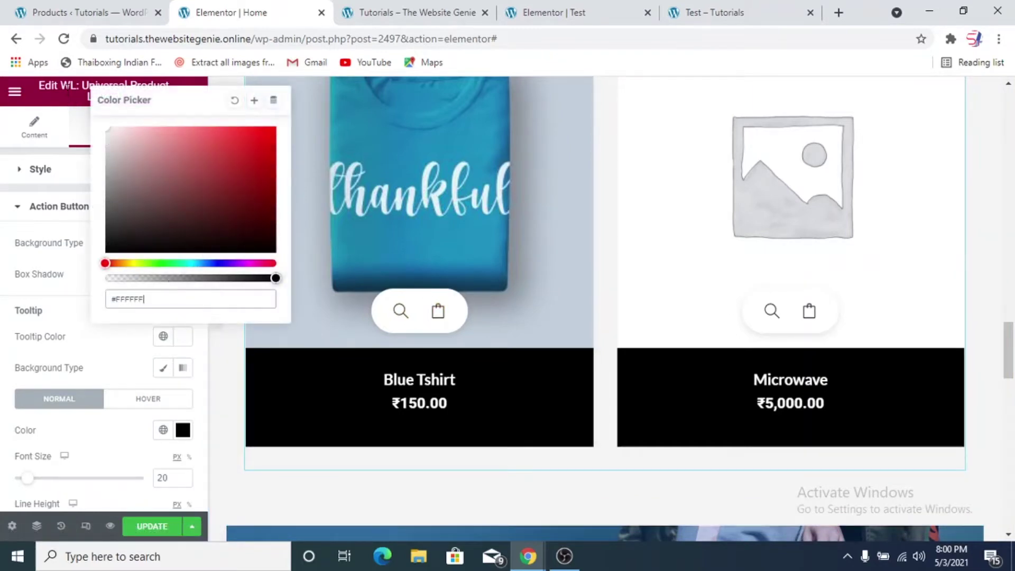
pyautogui.click(74, 302)
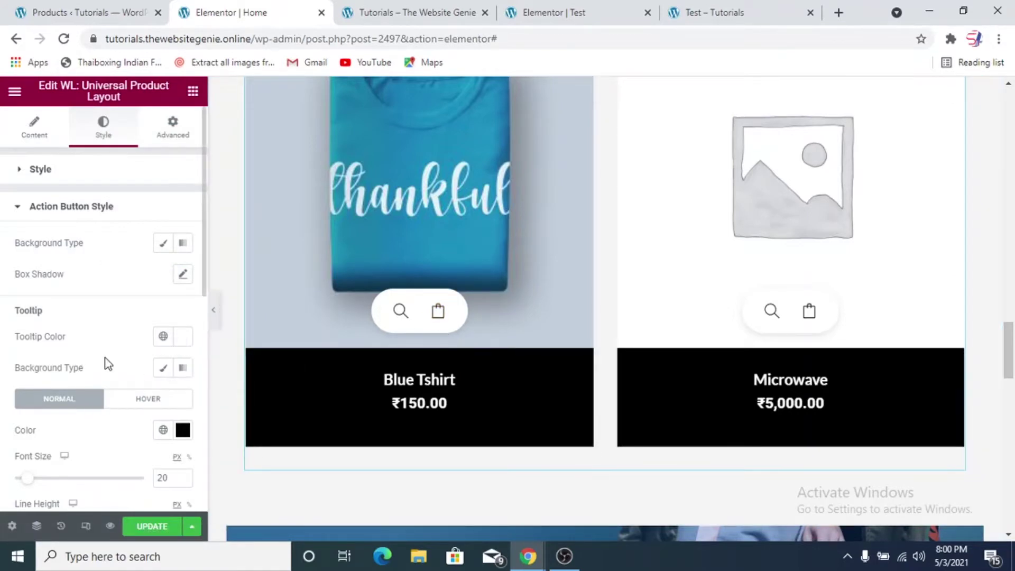
# Give the action buttons' tooltip a classic background in black (#000000)
pyautogui.scroll(-2, 119, 374)
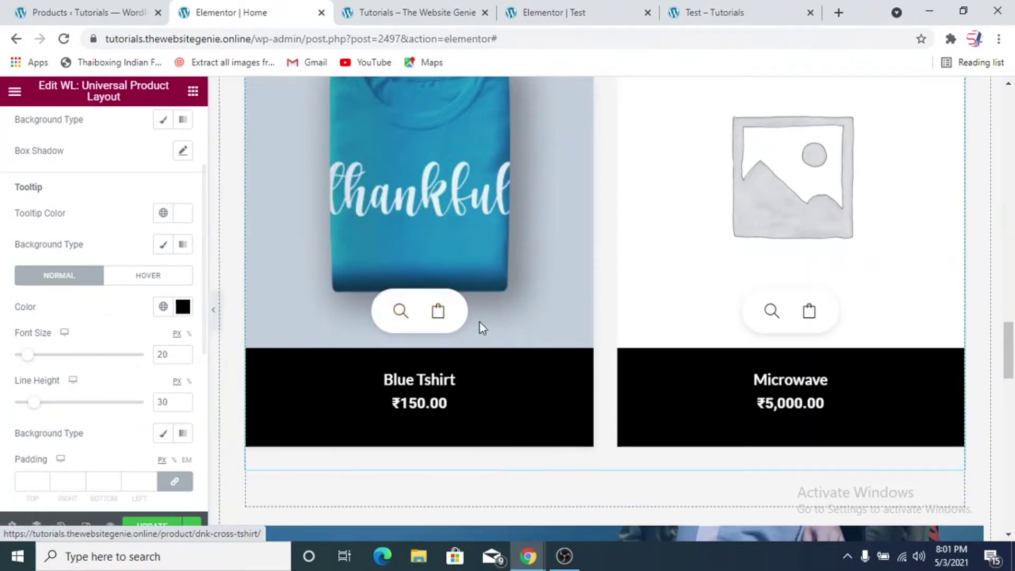
pyautogui.click(172, 279)
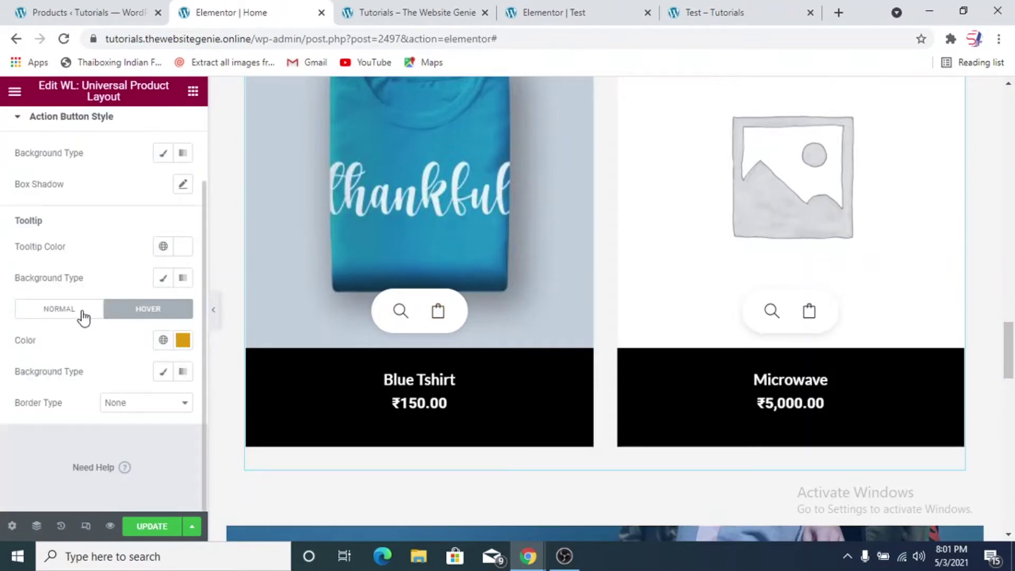
pyautogui.click(163, 278)
pyautogui.click(183, 310)
pyautogui.moveTo(238, 231); pyautogui.dragTo(200, 268)
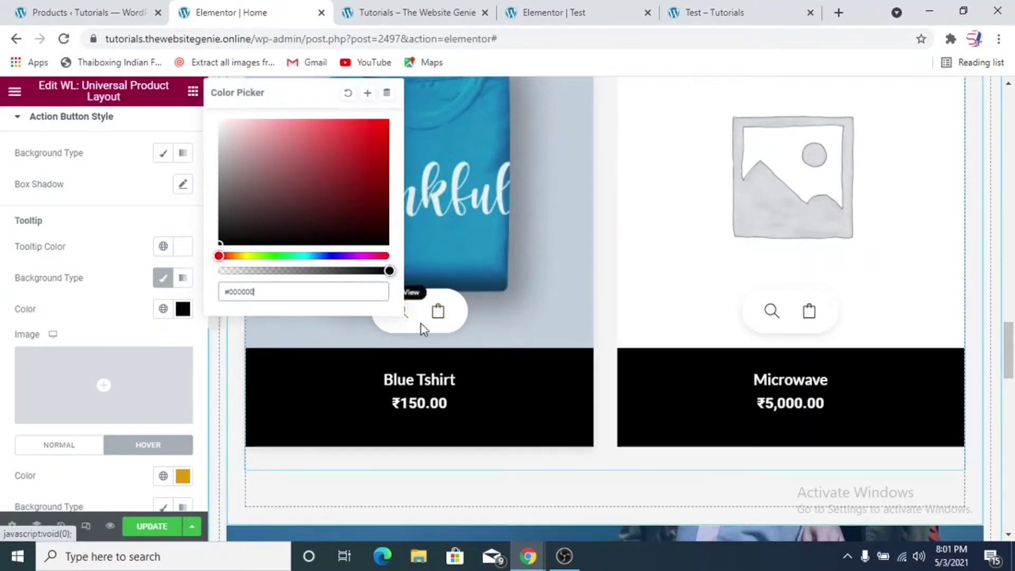
pyautogui.click(130, 333)
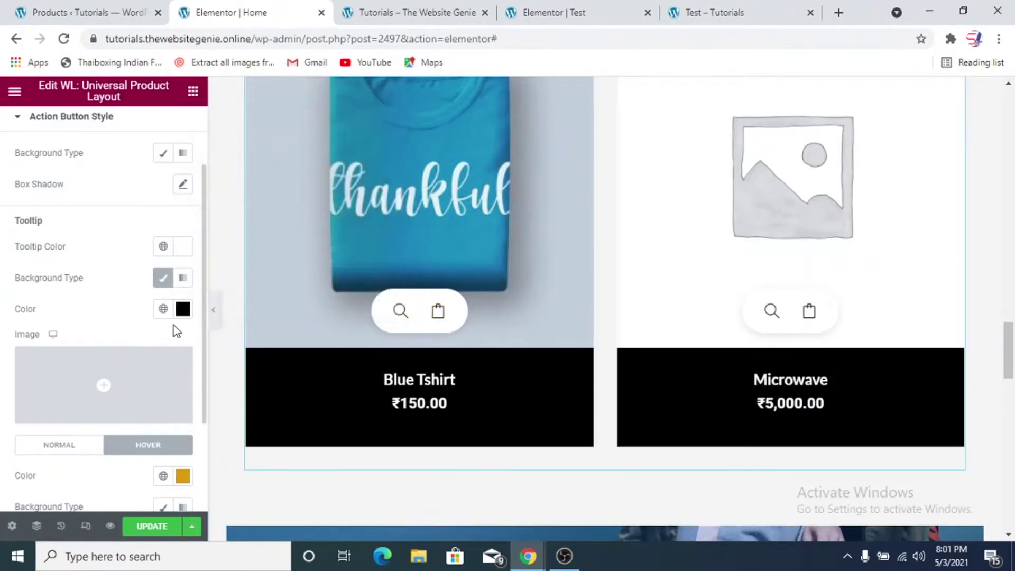
# Try a classic black (#000000) hover background for the action buttons, and remove that background again
pyautogui.scroll(-2, 166, 328)
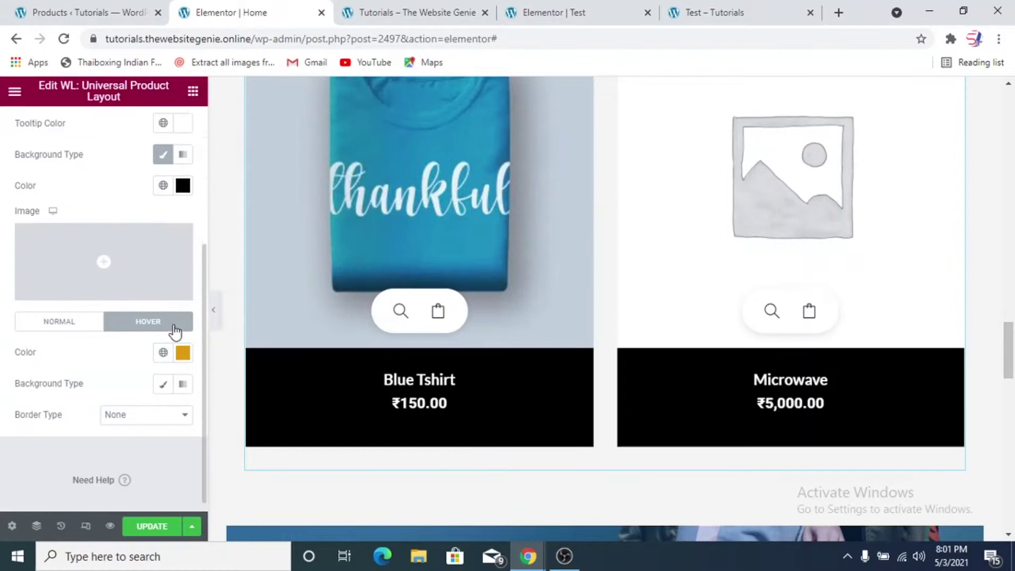
pyautogui.scroll(-1, 122, 356)
pyautogui.click(165, 372)
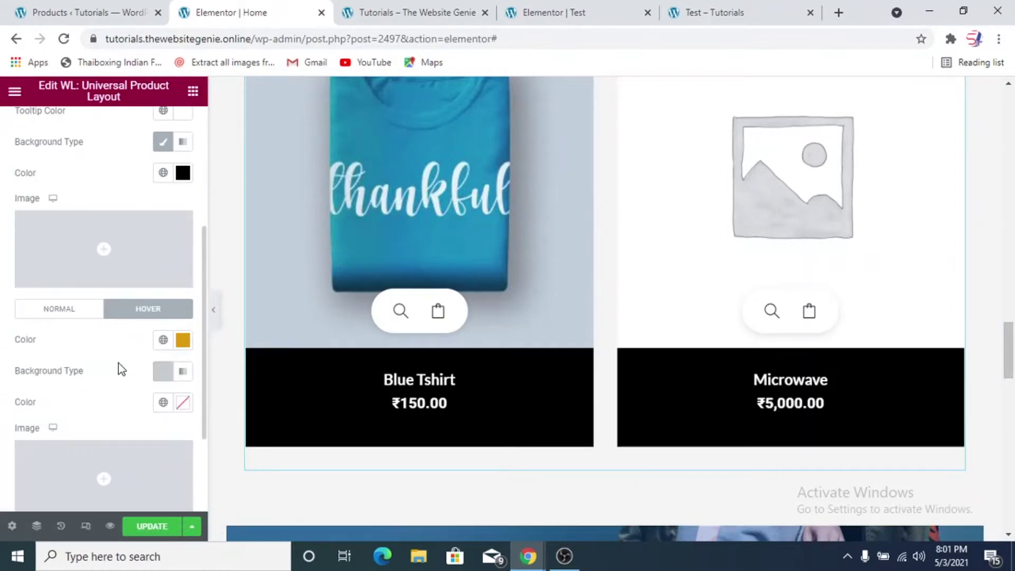
pyautogui.scroll(-3, 154, 356)
pyautogui.click(183, 266)
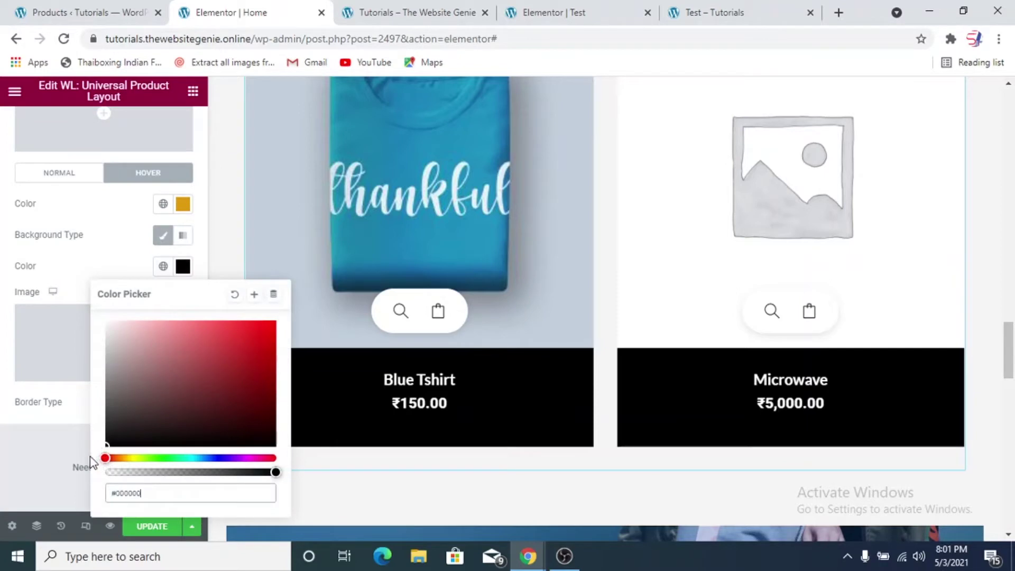
pyautogui.click(60, 429)
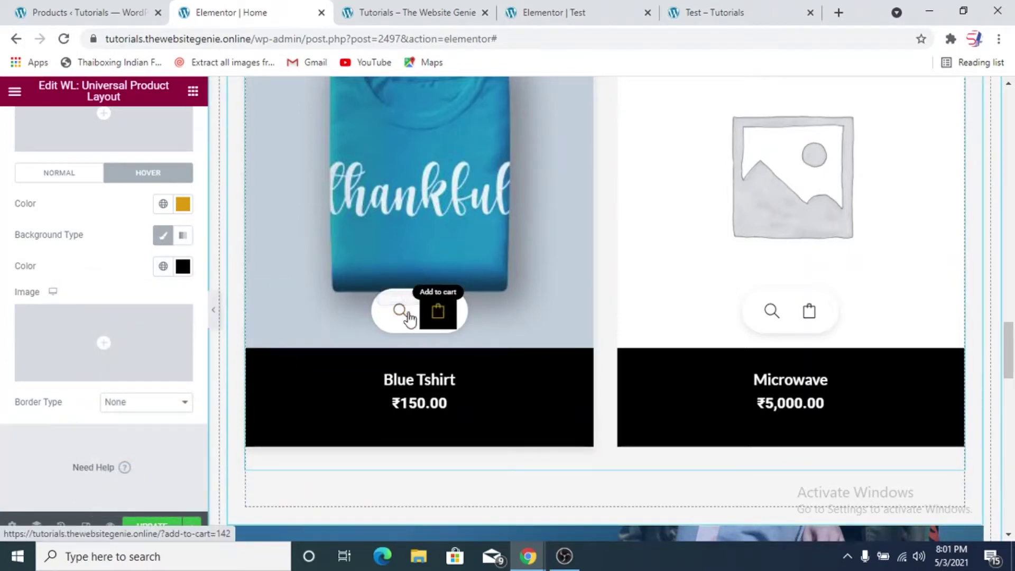
pyautogui.click(167, 239)
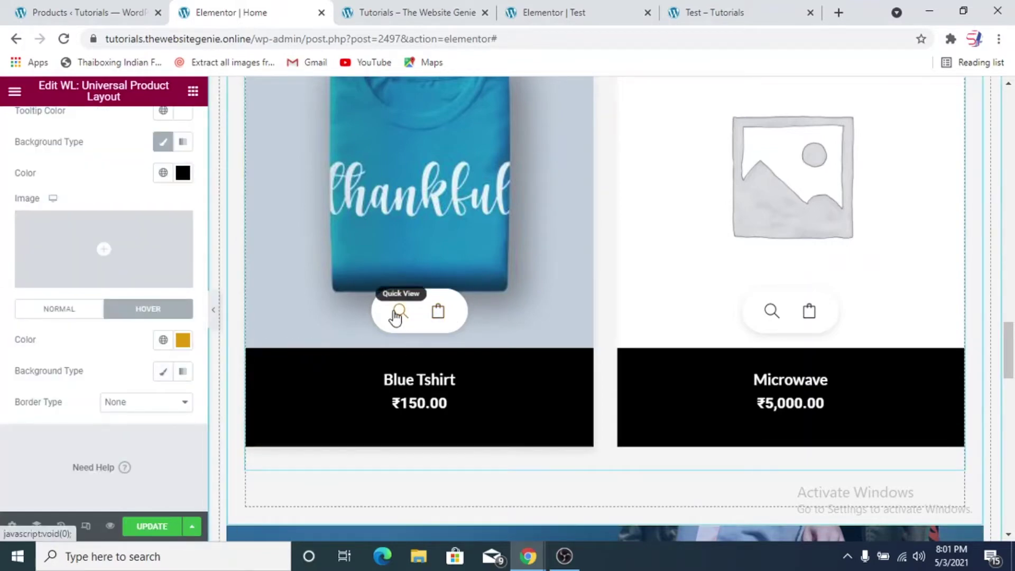
# Try lighter colors for the tooltip background and return it to black
pyautogui.scroll(2, 113, 382)
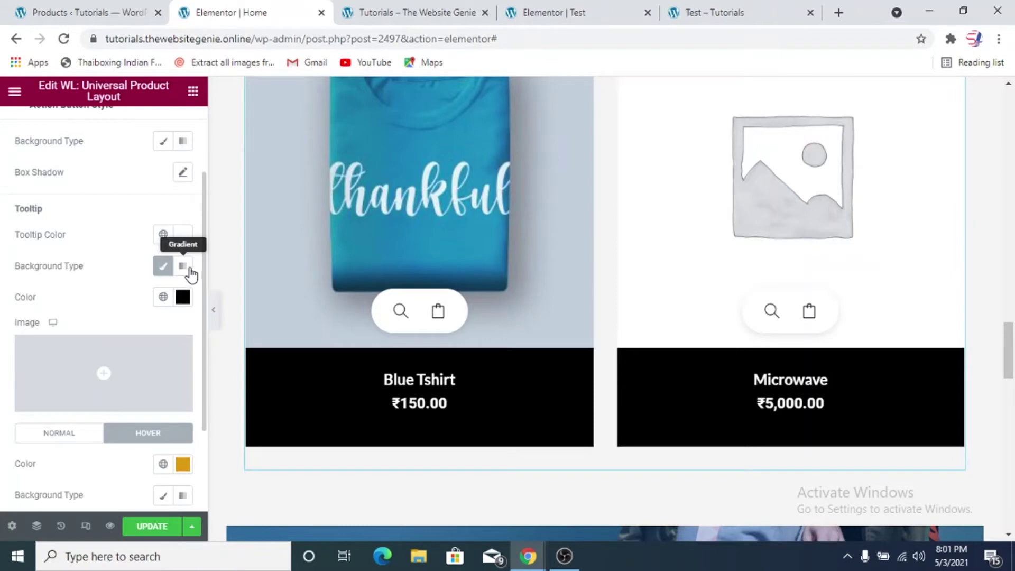
pyautogui.click(188, 302)
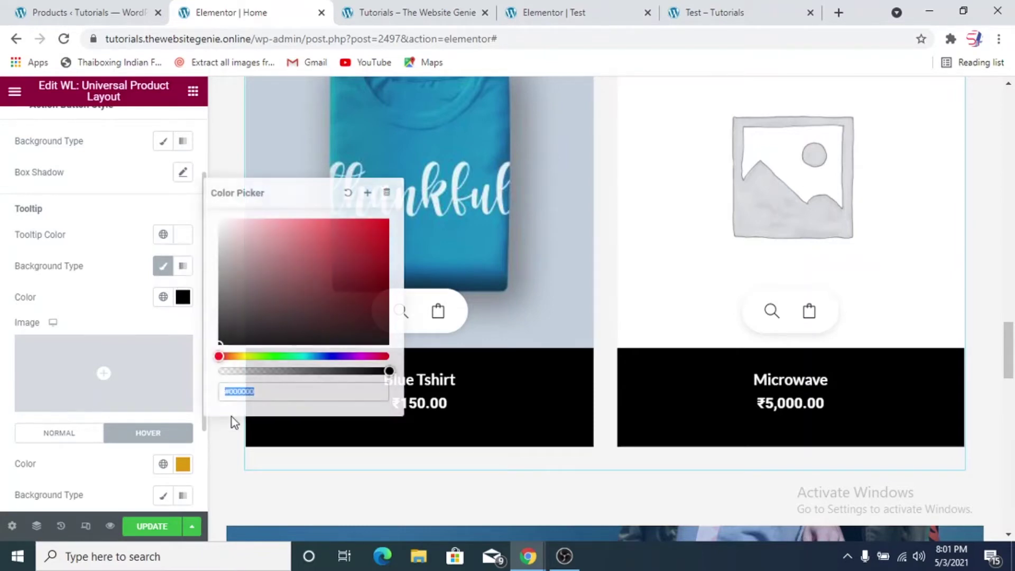
pyautogui.moveTo(389, 366)
pyautogui.mouseDown()
pyautogui.moveTo(359, 371)
pyautogui.moveTo(389, 372)
pyautogui.mouseUp()
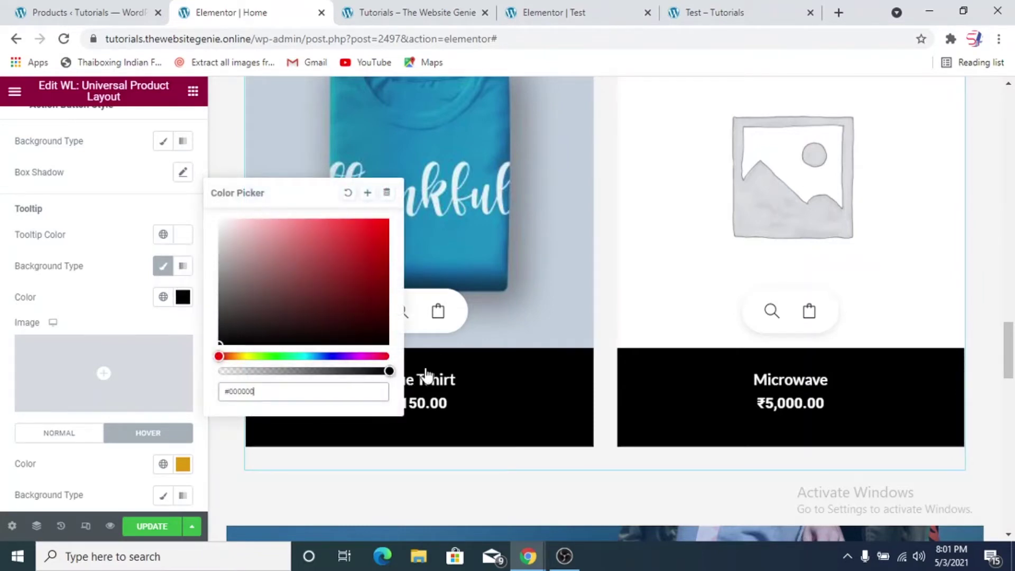
pyautogui.click(345, 240)
pyautogui.click(221, 228)
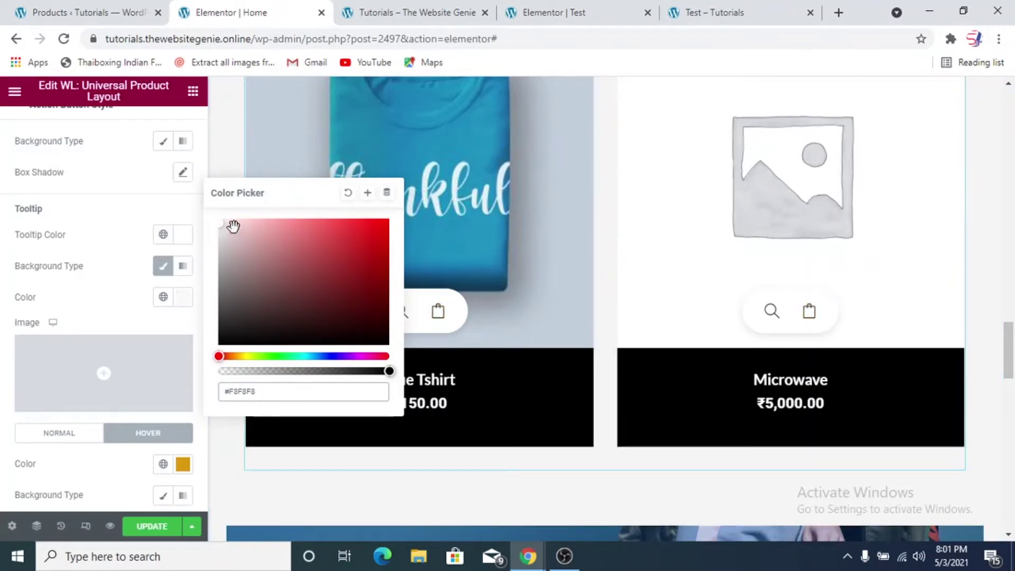
pyautogui.click(236, 324)
pyautogui.click(109, 311)
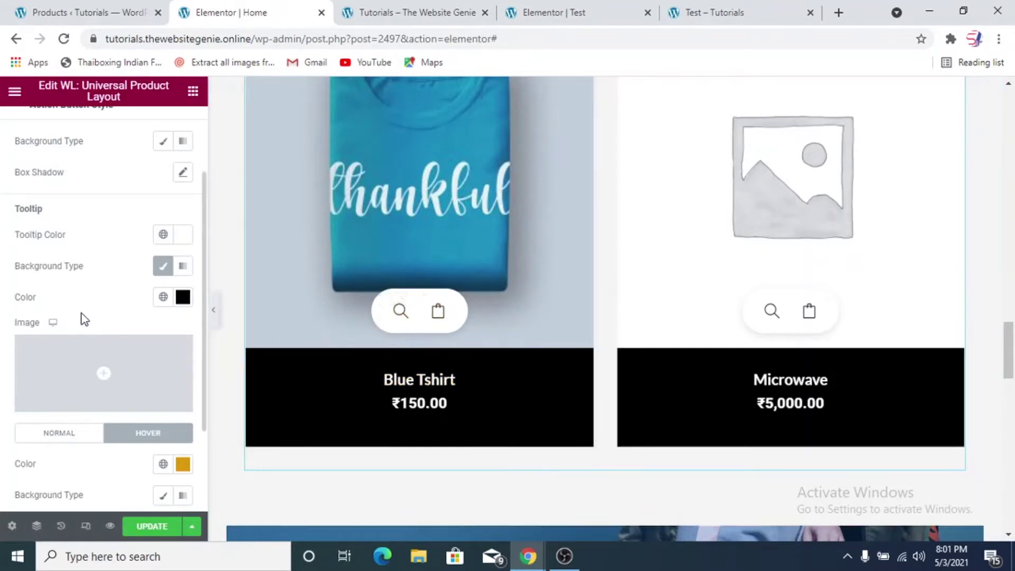
# Give the action button area a classic background in black (#000000)
pyautogui.scroll(-3, 90, 333)
pyautogui.scroll(5, 109, 360)
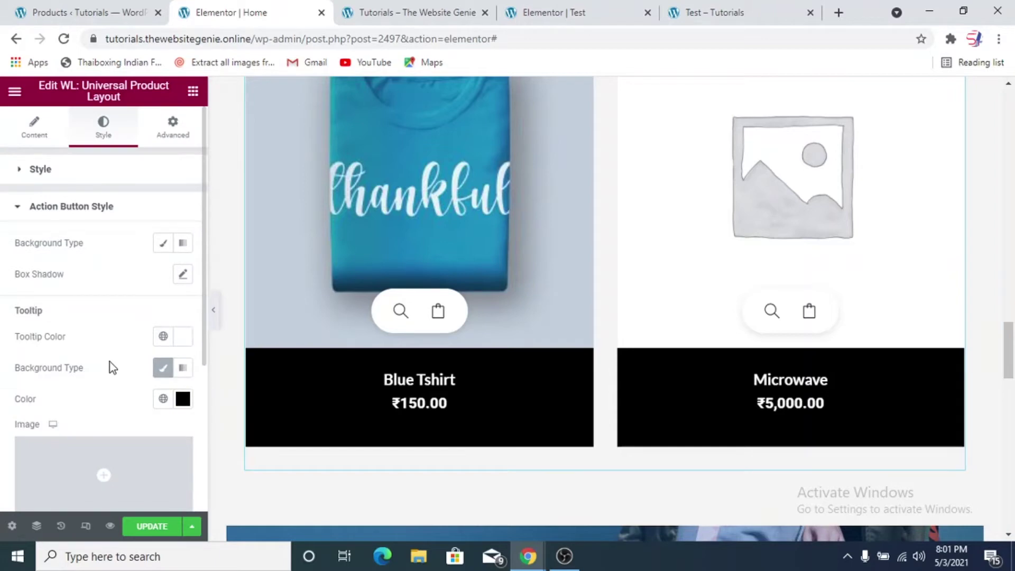
pyautogui.click(165, 243)
pyautogui.click(183, 273)
pyautogui.moveTo(130, 421); pyautogui.dragTo(94, 462)
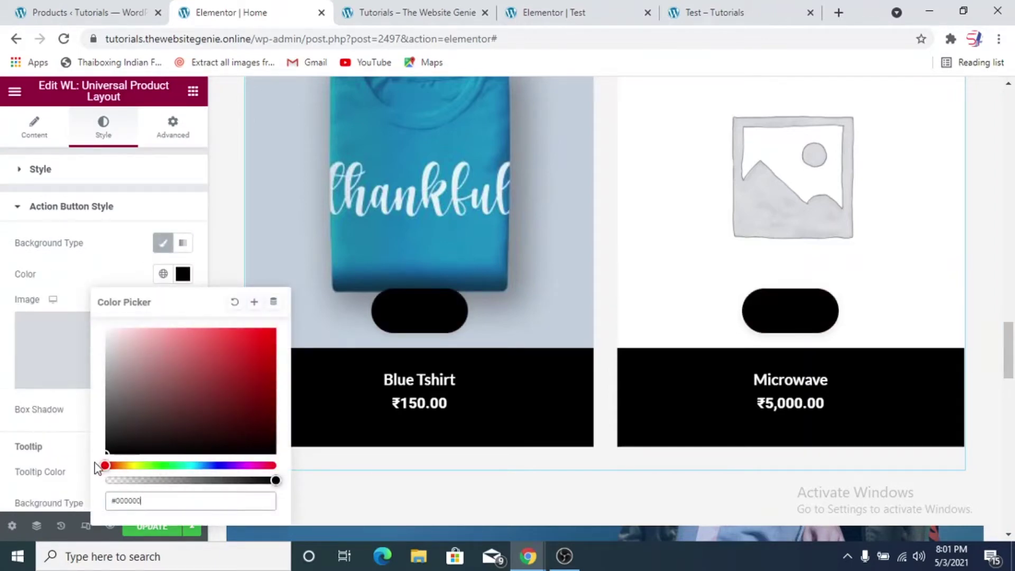
pyautogui.click(67, 275)
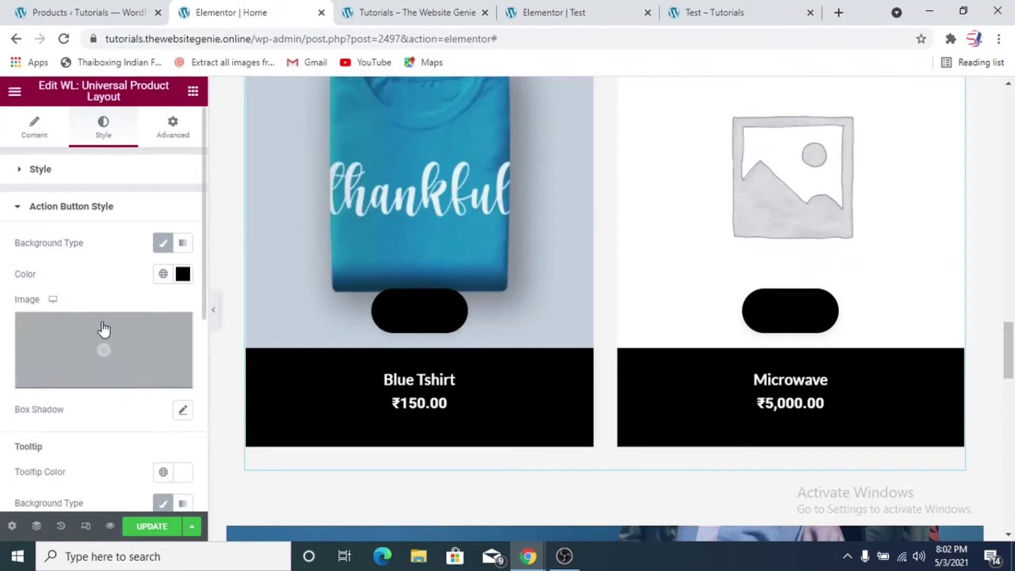
# Set the normal-state icon color of the action buttons to white (#FFFFFF)
pyautogui.scroll(-6, 103, 331)
pyautogui.click(47, 312)
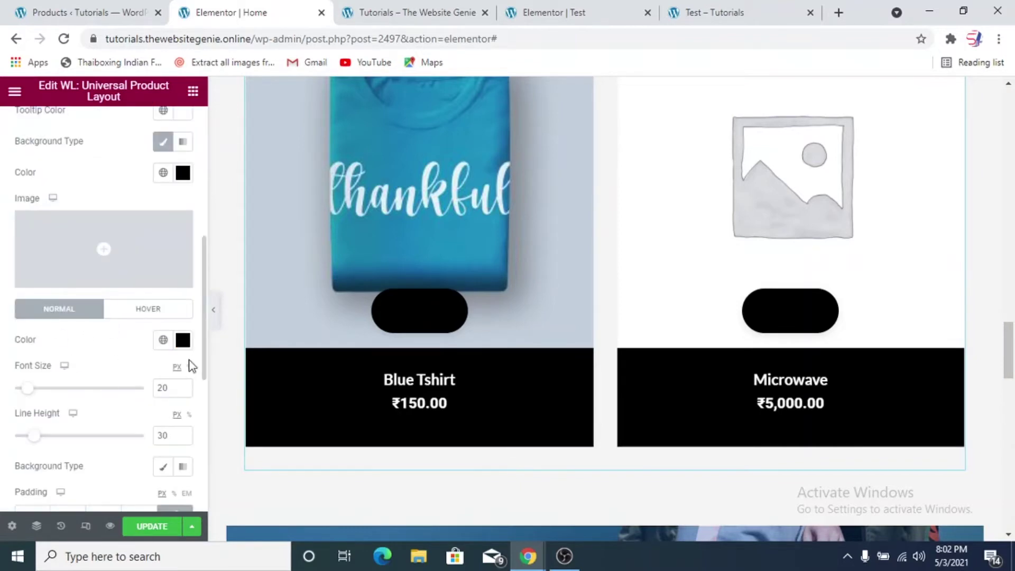
pyautogui.click(183, 340)
pyautogui.write('#FFFFFF')
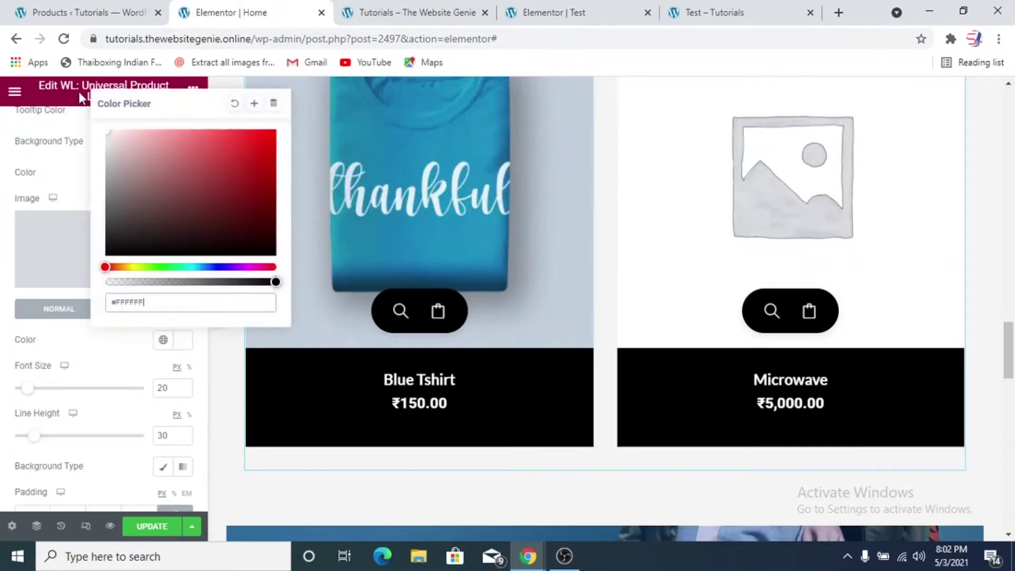
pyautogui.click(88, 344)
# Set the text color of the action buttons' tooltip to black
pyautogui.click(148, 309)
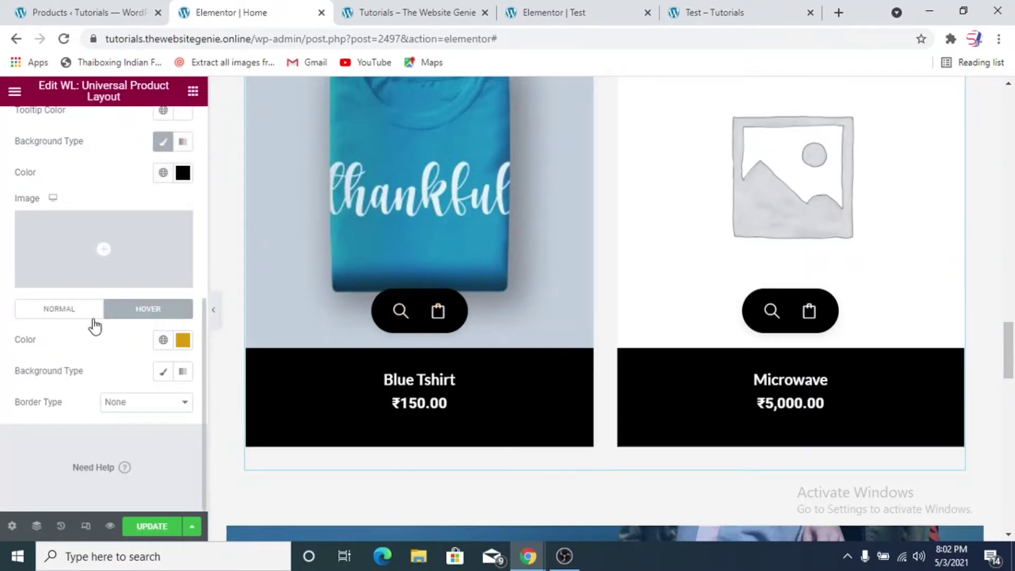
pyautogui.scroll(2, 180, 211)
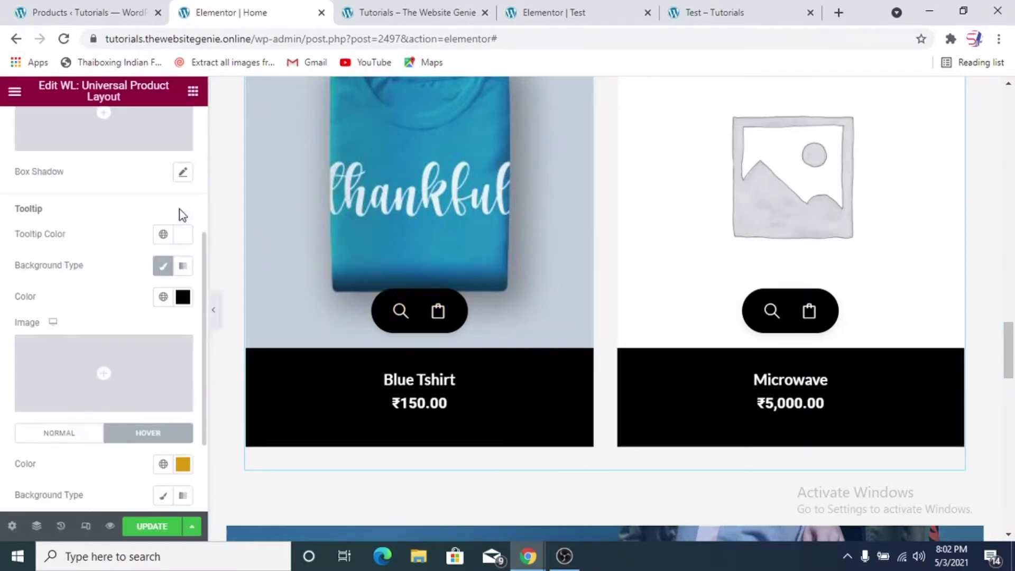
pyautogui.click(183, 242)
pyautogui.hotkey('ctrl', 'c')
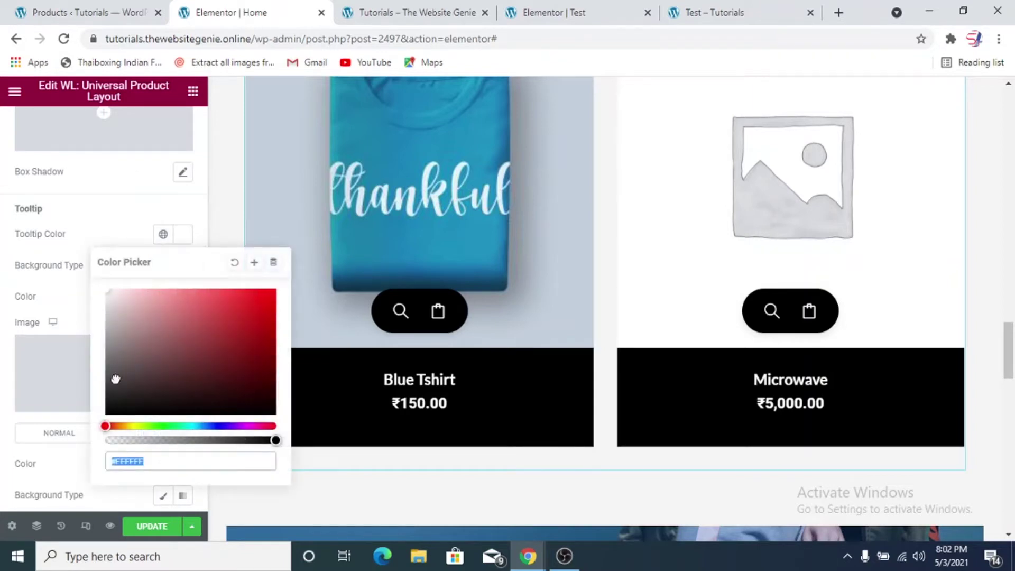
pyautogui.moveTo(118, 374); pyautogui.dragTo(103, 430)
pyautogui.click(181, 295)
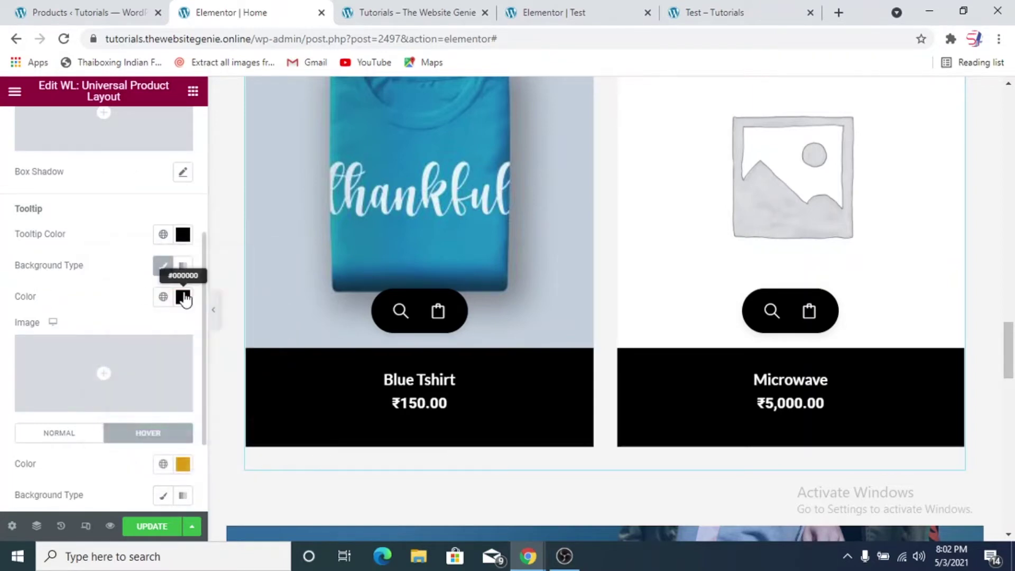
# Set the tooltip's background color to white (#FFFFFF)
pyautogui.click(183, 309)
pyautogui.hotkey('ctrl', 'v')
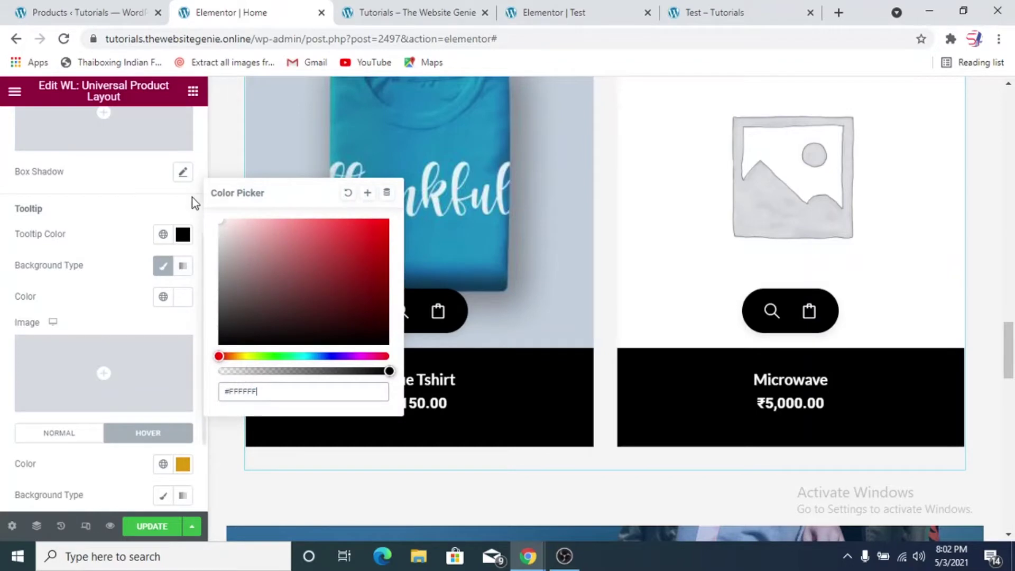
pyautogui.click(80, 269)
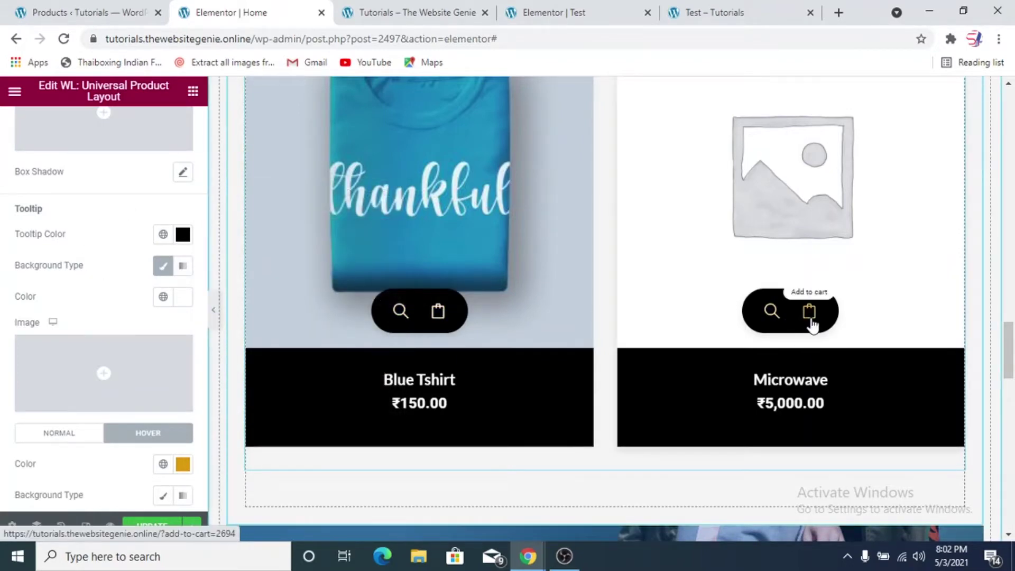
pyautogui.scroll(-2, 144, 468)
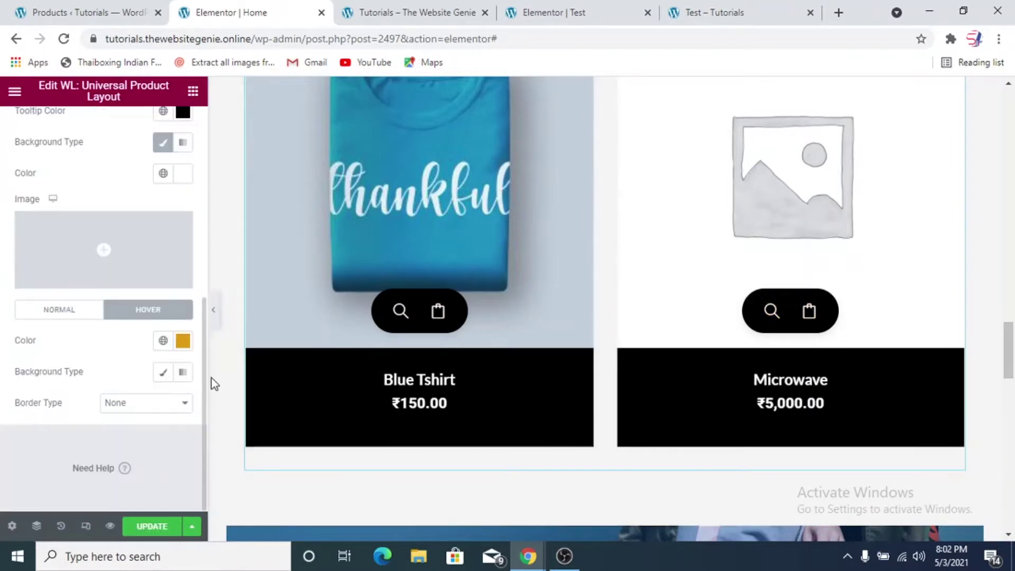
# Preview the restyled Featured Products section at full page width
pyautogui.click(215, 311)
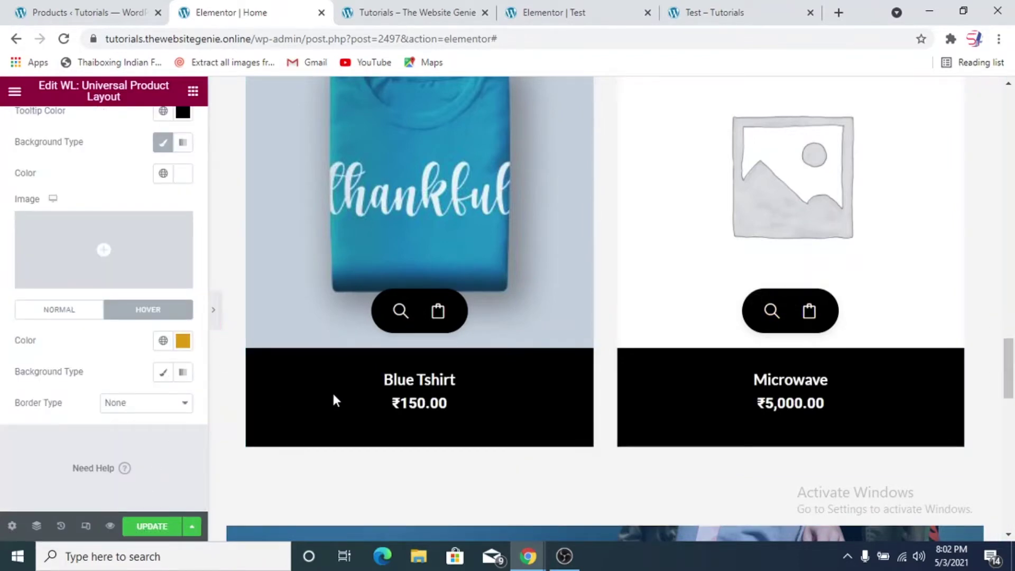
pyautogui.scroll(-2, 388, 408)
pyautogui.scroll(7, 388, 408)
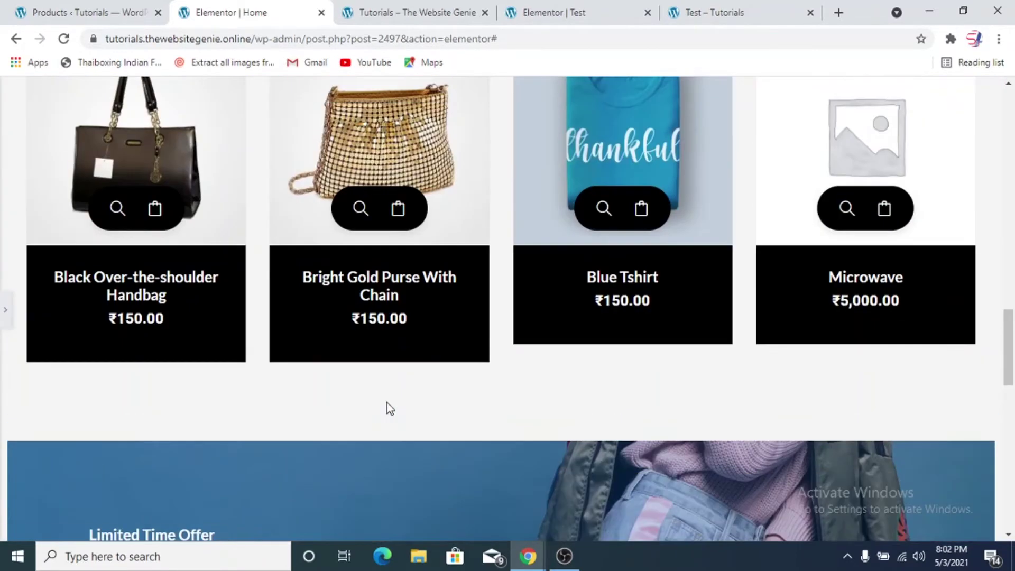
pyautogui.scroll(2, 402, 434)
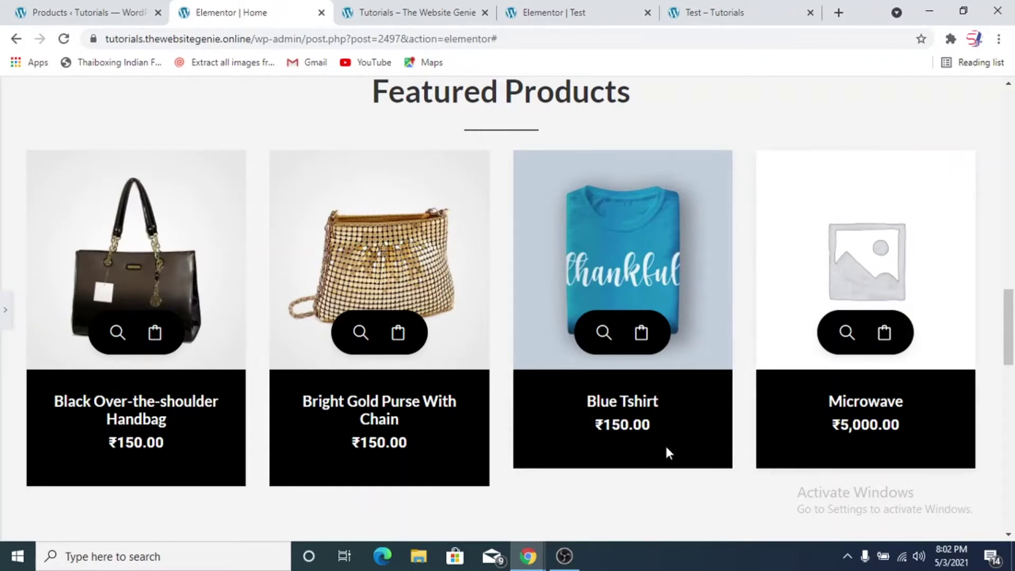
# Set the product title's font size to 15 px in the product layout and preview the section at full width
pyautogui.click(5, 306)
pyautogui.scroll(-5, 125, 381)
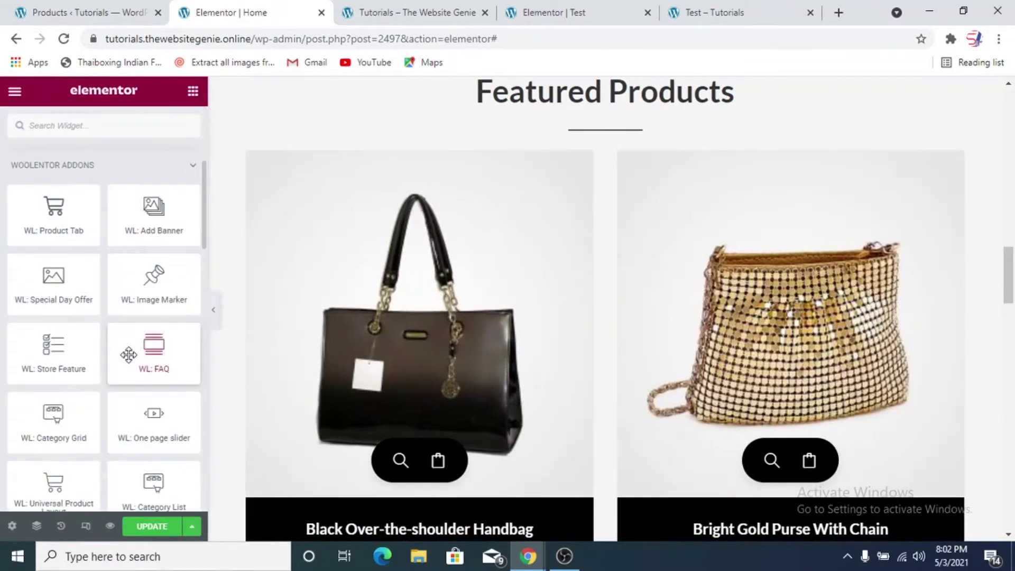
pyautogui.scroll(-9, 164, 381)
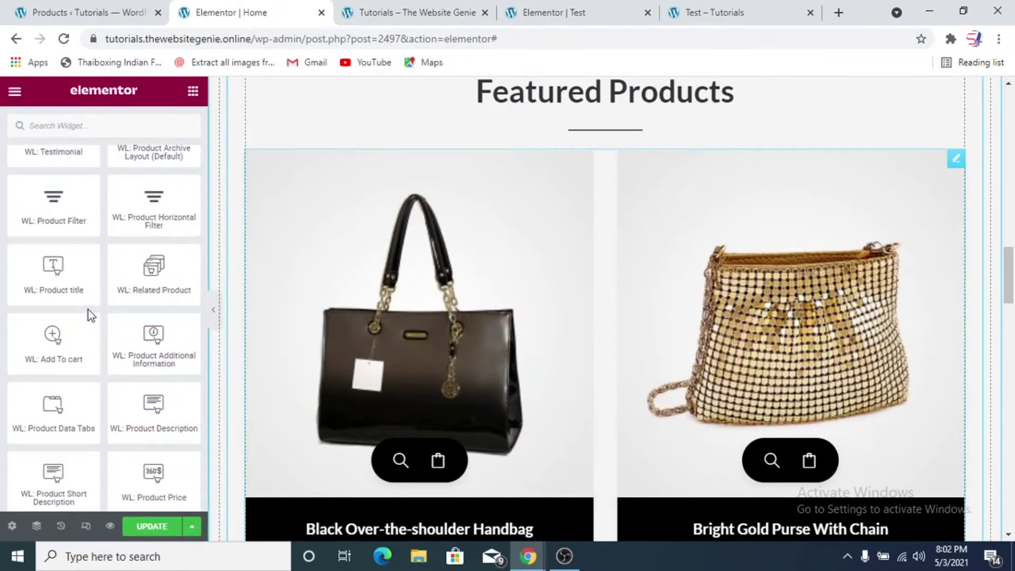
pyautogui.click(956, 158)
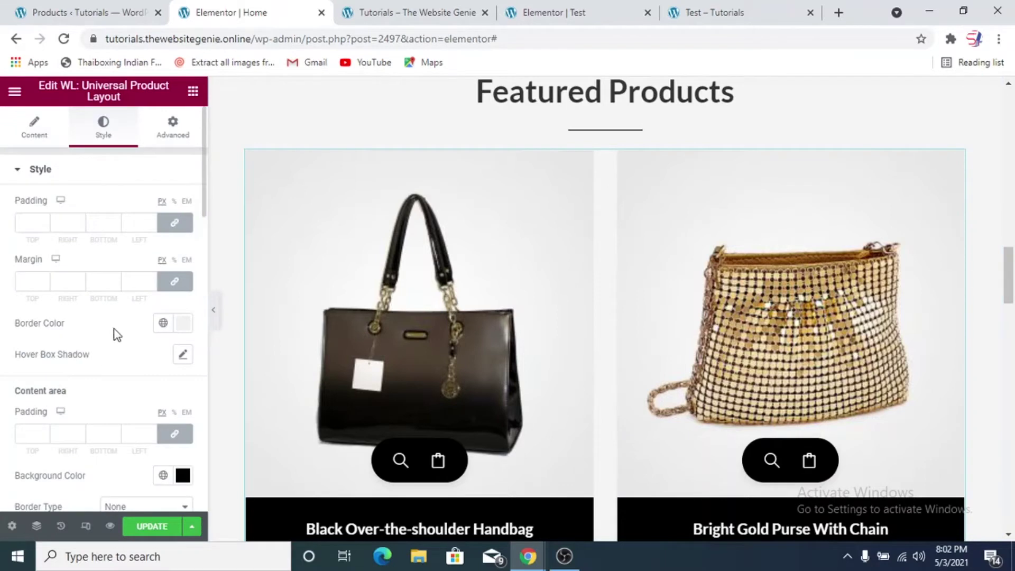
pyautogui.scroll(-7, 124, 344)
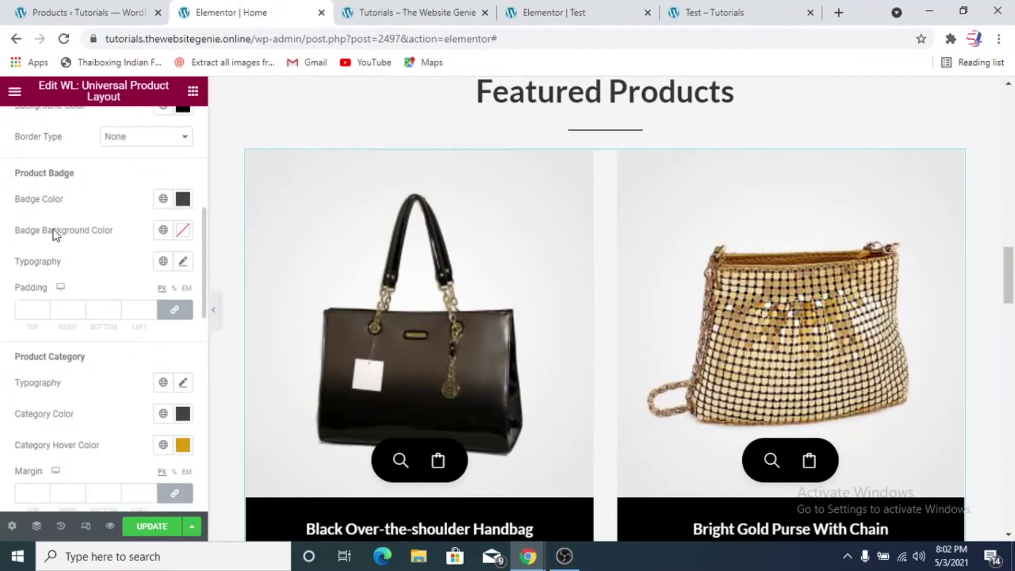
pyautogui.scroll(-5, 99, 431)
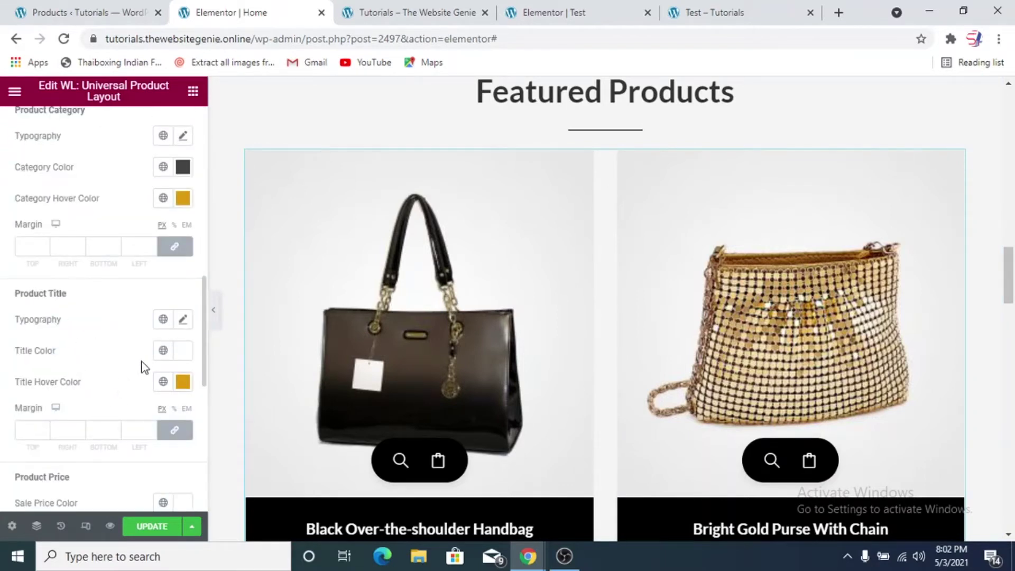
pyautogui.scroll(-2, 404, 349)
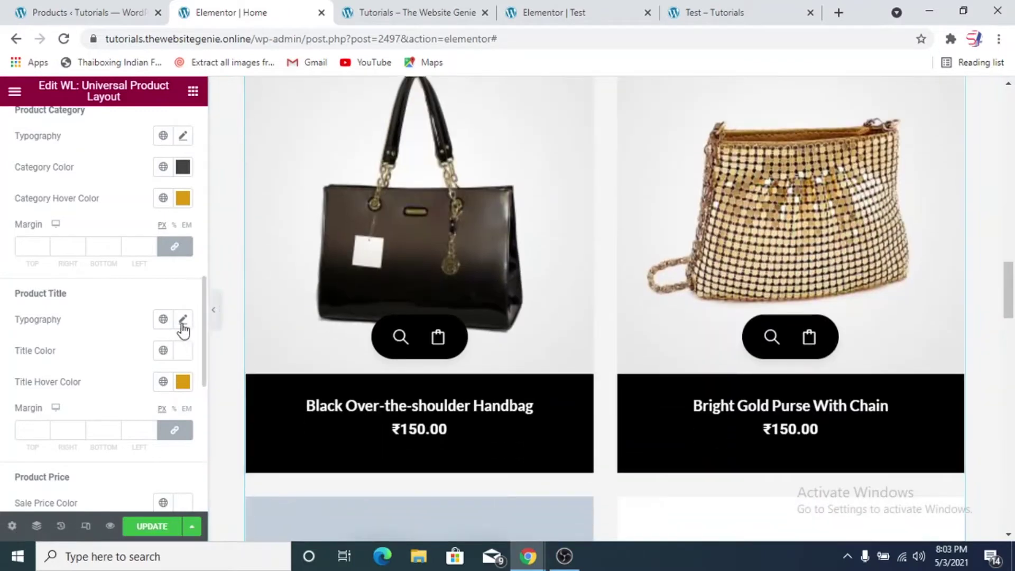
pyautogui.click(183, 319)
pyautogui.moveTo(32, 443); pyautogui.dragTo(37, 445)
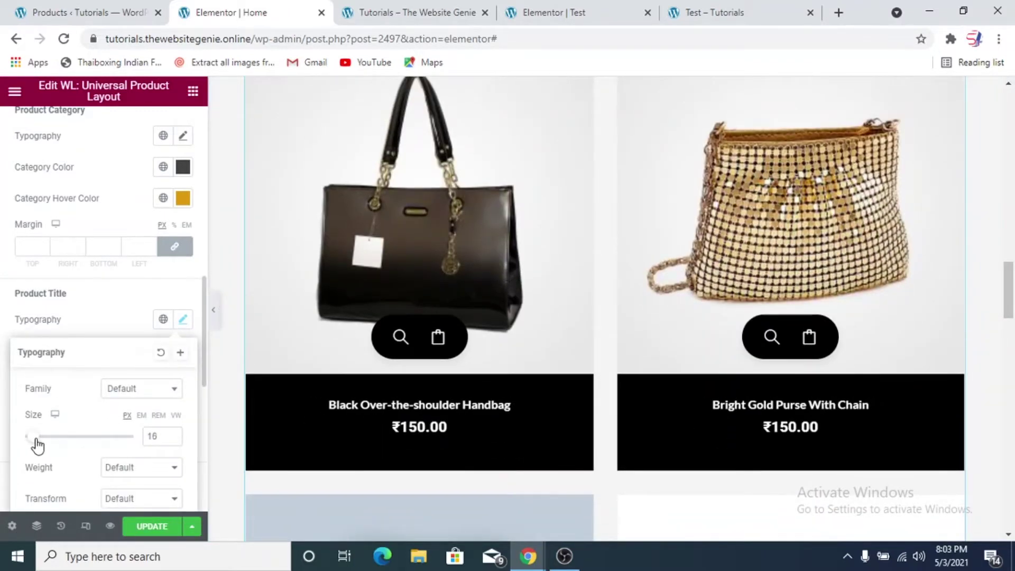
pyautogui.click(173, 440)
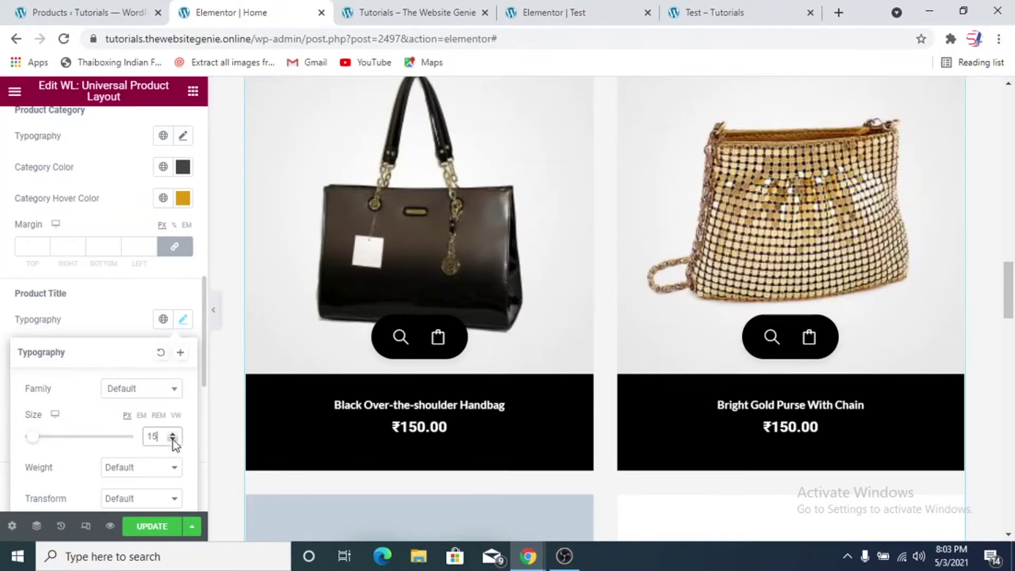
pyautogui.click(216, 312)
pyautogui.scroll(2, 363, 445)
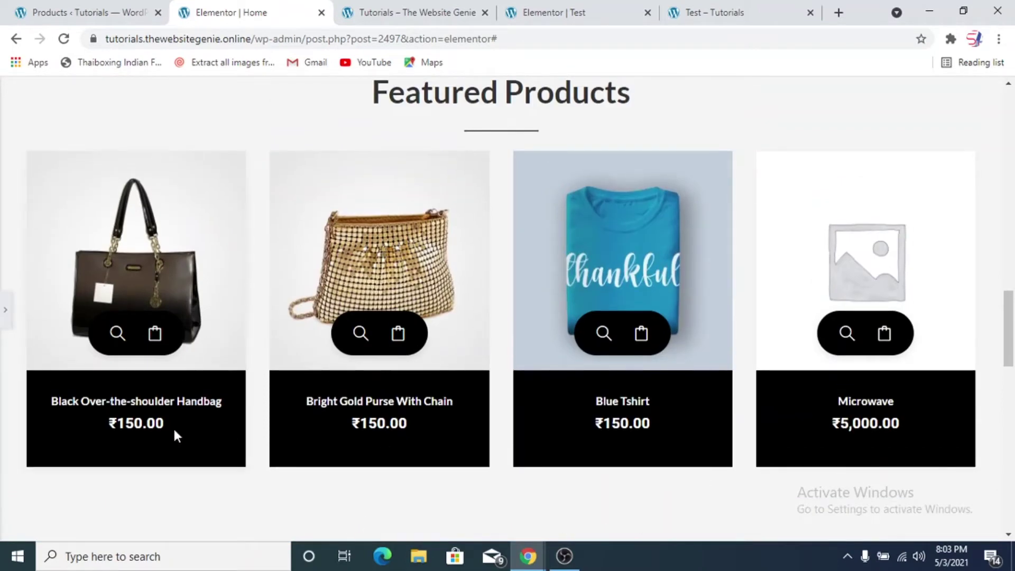
# Adjust the regular price's font size slightly and set the sale price's font size to 16 px
pyautogui.click(5, 309)
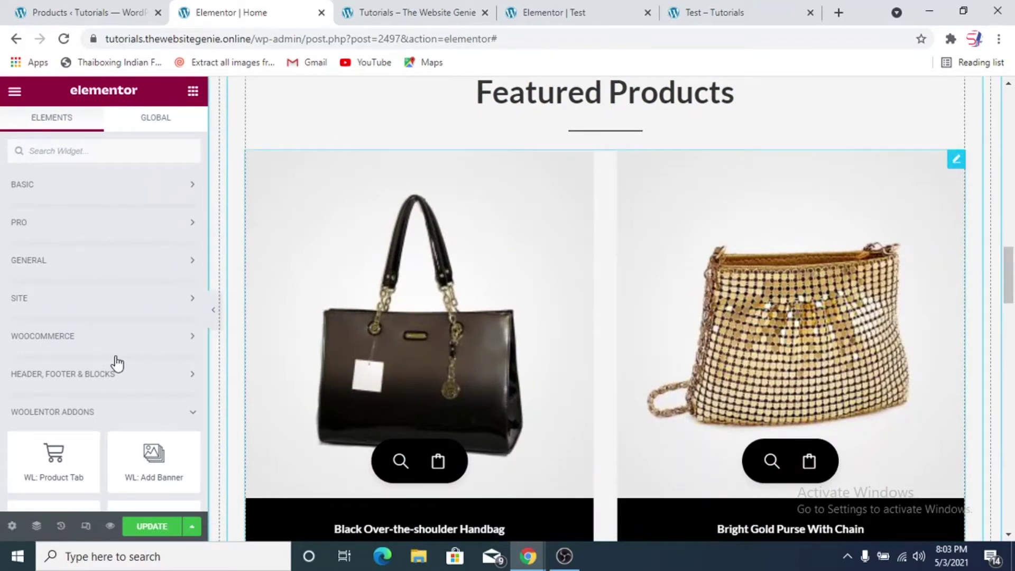
pyautogui.scroll(-5, 113, 339)
pyautogui.scroll(-5, 112, 338)
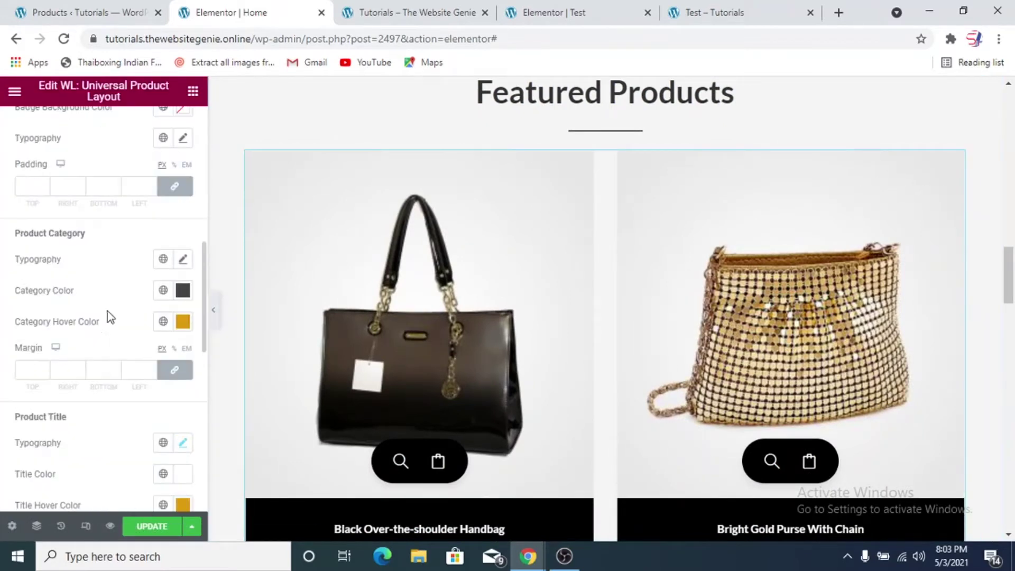
pyautogui.scroll(-7, 74, 380)
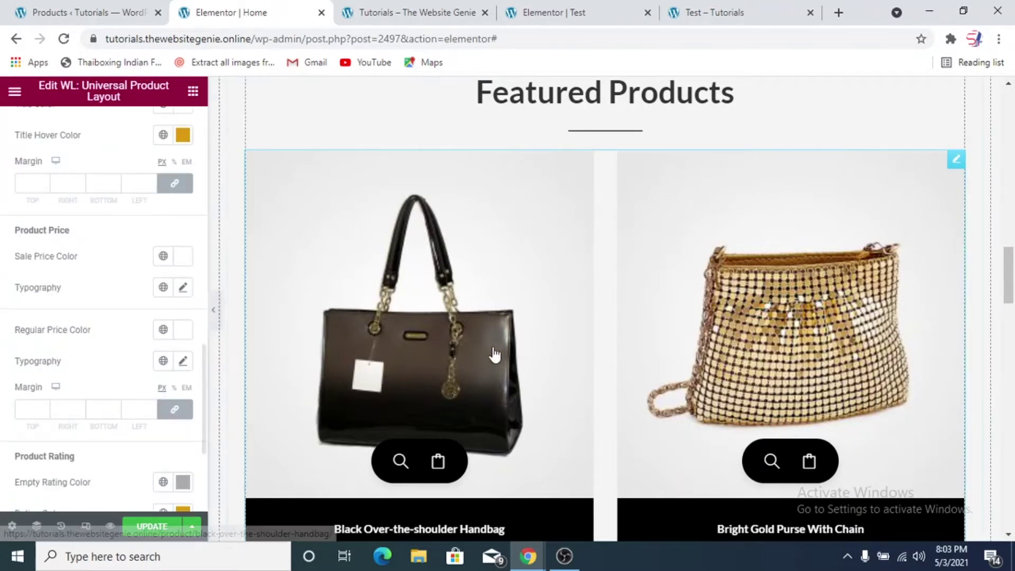
pyautogui.scroll(-2, 218, 291)
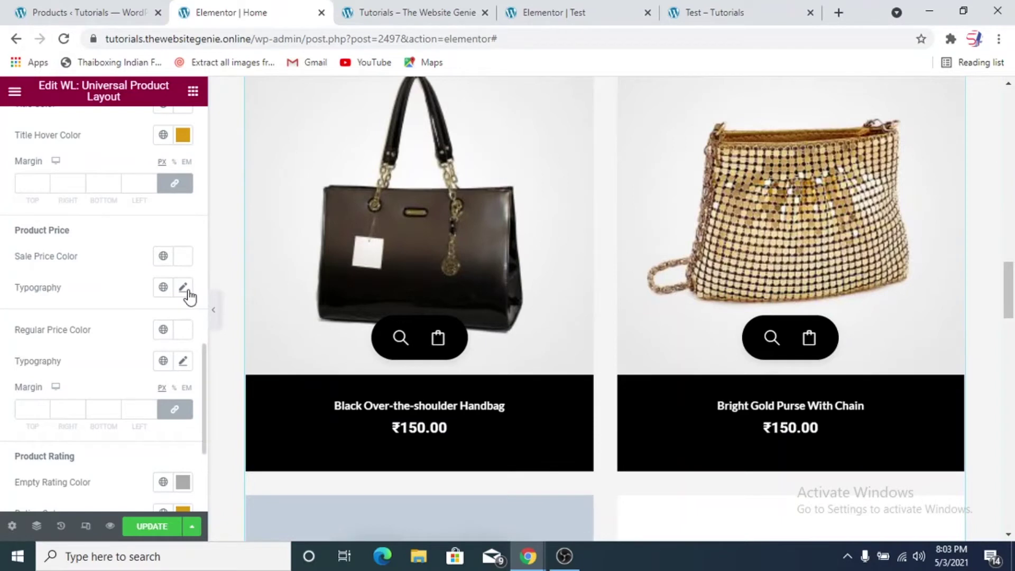
pyautogui.click(183, 362)
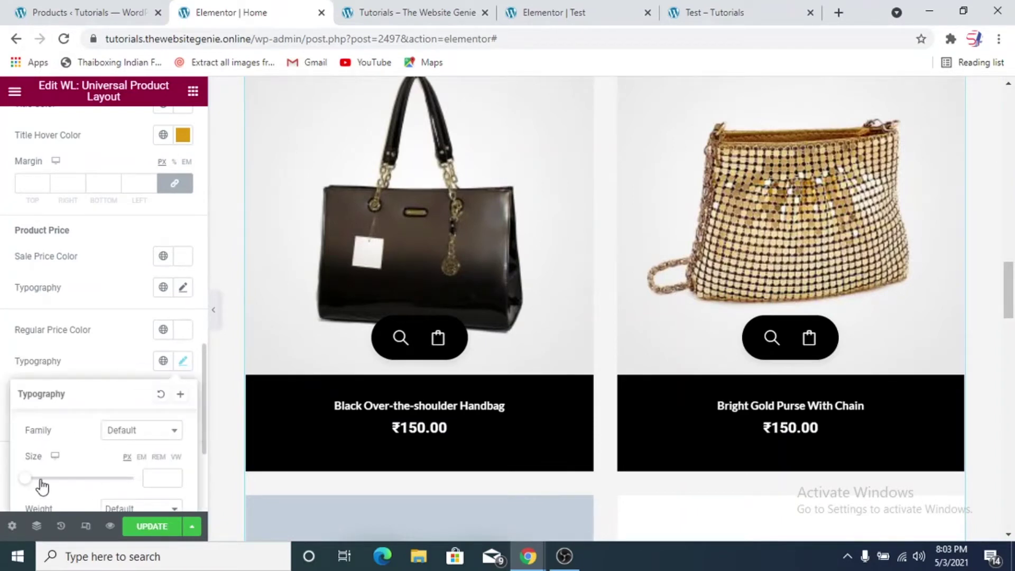
pyautogui.moveTo(28, 478); pyautogui.dragTo(31, 479)
pyautogui.click(125, 338)
pyautogui.click(183, 287)
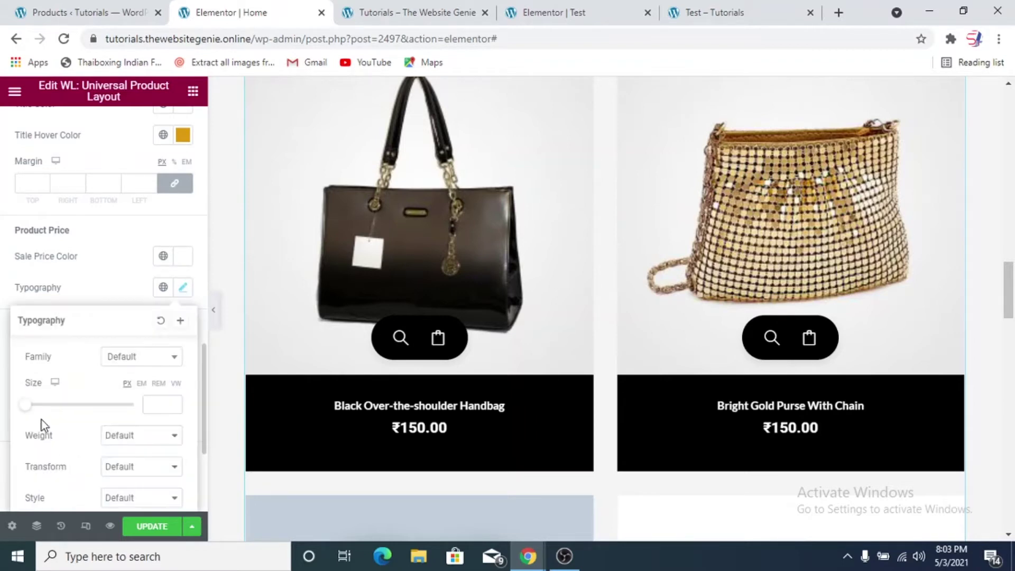
pyautogui.moveTo(27, 406); pyautogui.dragTo(35, 414)
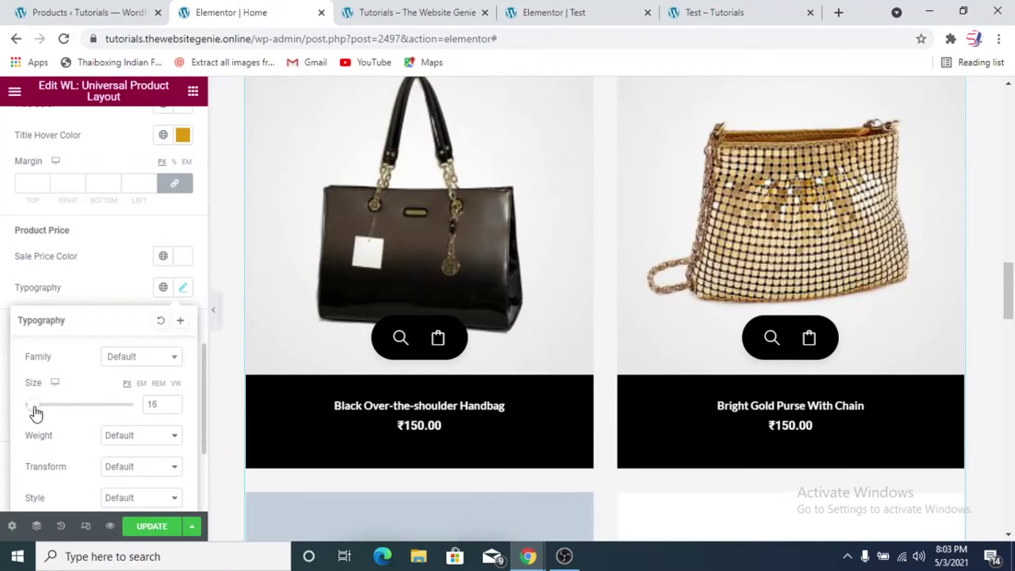
# Preview the Featured Products section at full width and compare it with the page in the Tutorials browser tab
pyautogui.click(214, 312)
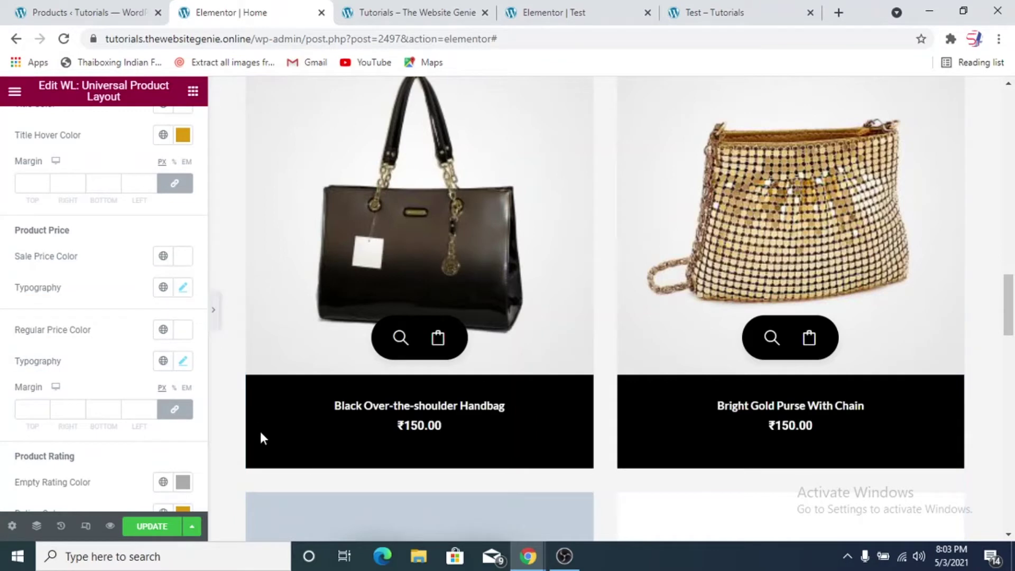
pyautogui.scroll(3, 404, 425)
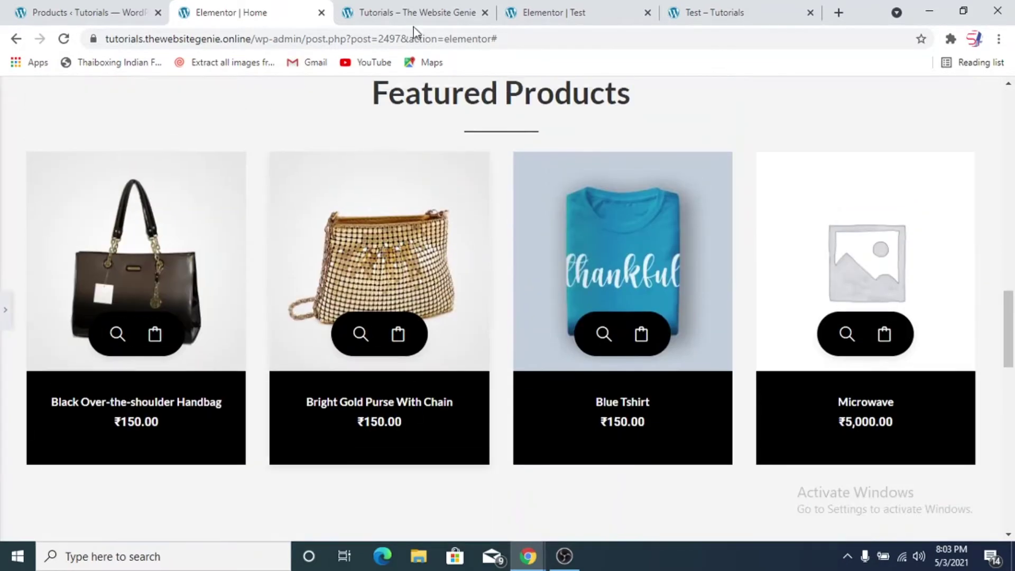
pyautogui.click(413, 12)
pyautogui.click(246, 12)
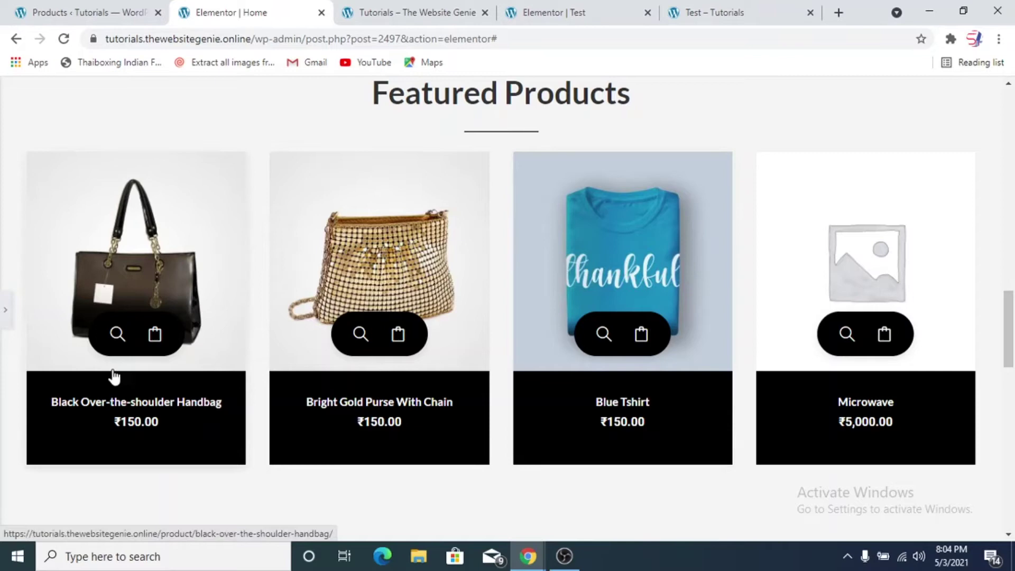
# Look over the finished Featured Products section and the actions available for its product layout widget
pyautogui.click(4, 319)
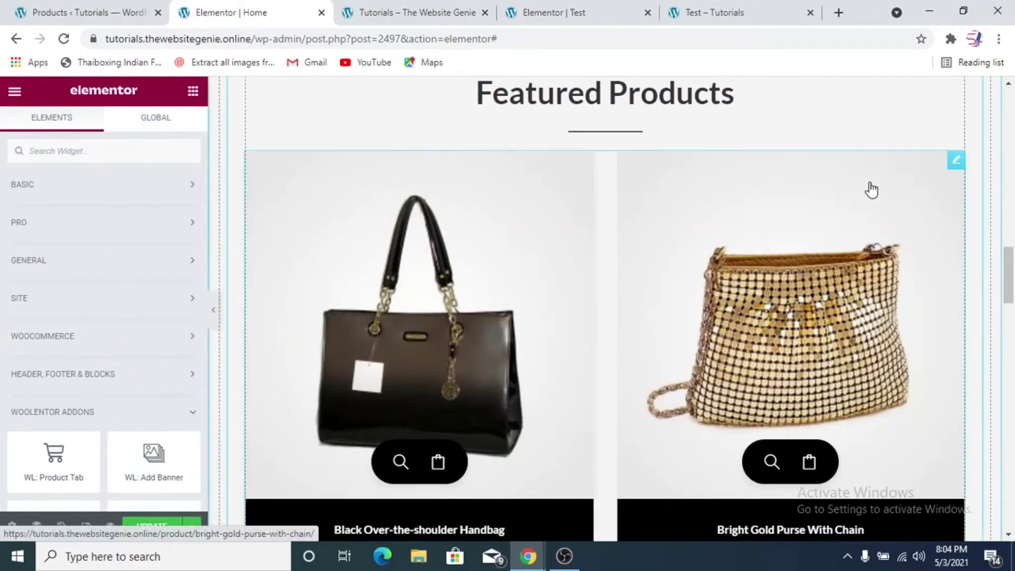
pyautogui.scroll(-5, 579, 350)
pyautogui.scroll(-10, 578, 347)
pyautogui.scroll(2, 576, 347)
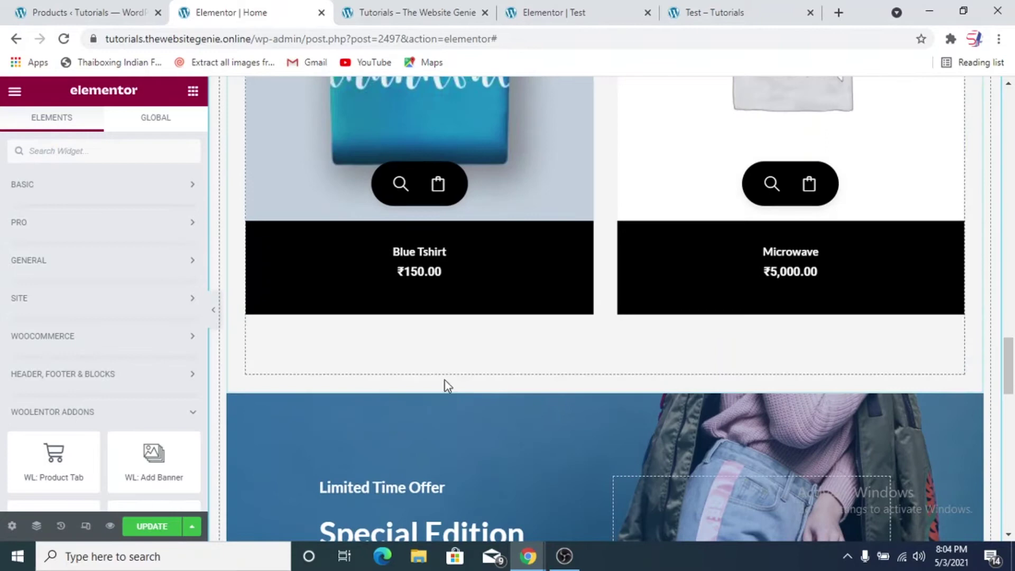
pyautogui.scroll(-5, 11, 317)
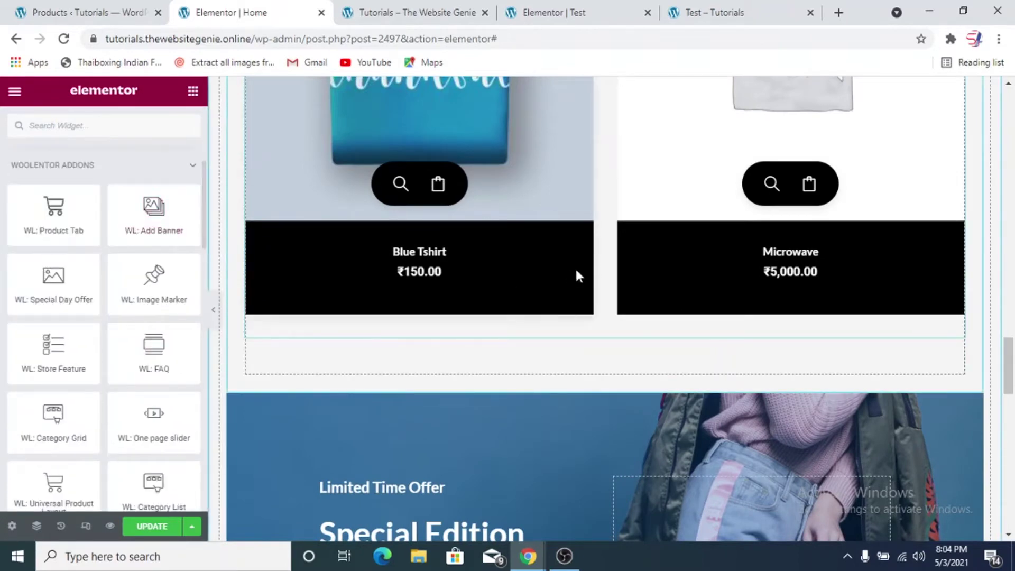
pyautogui.scroll(-3, 567, 275)
pyautogui.scroll(18, 632, 243)
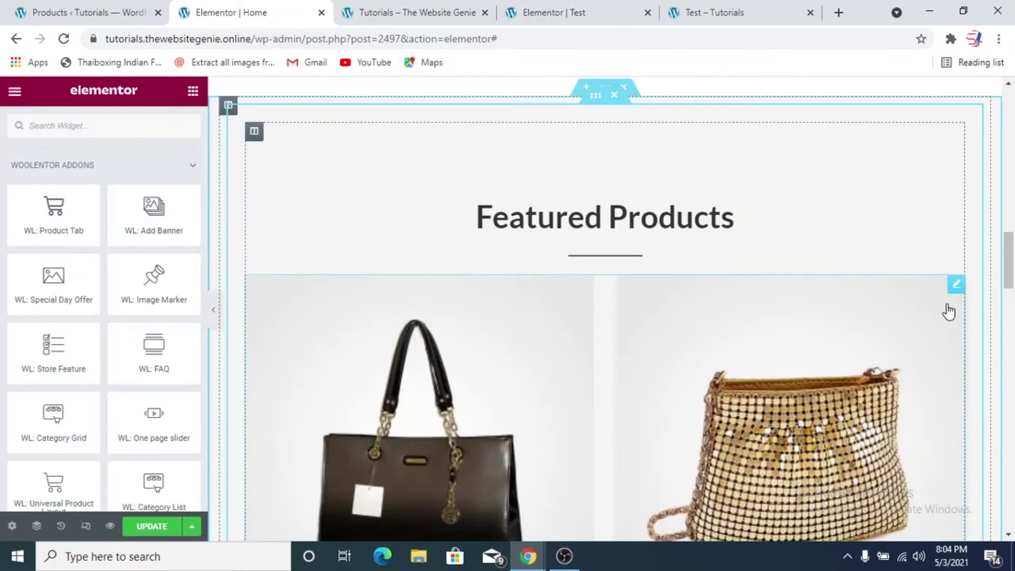
pyautogui.rightClick(954, 297)
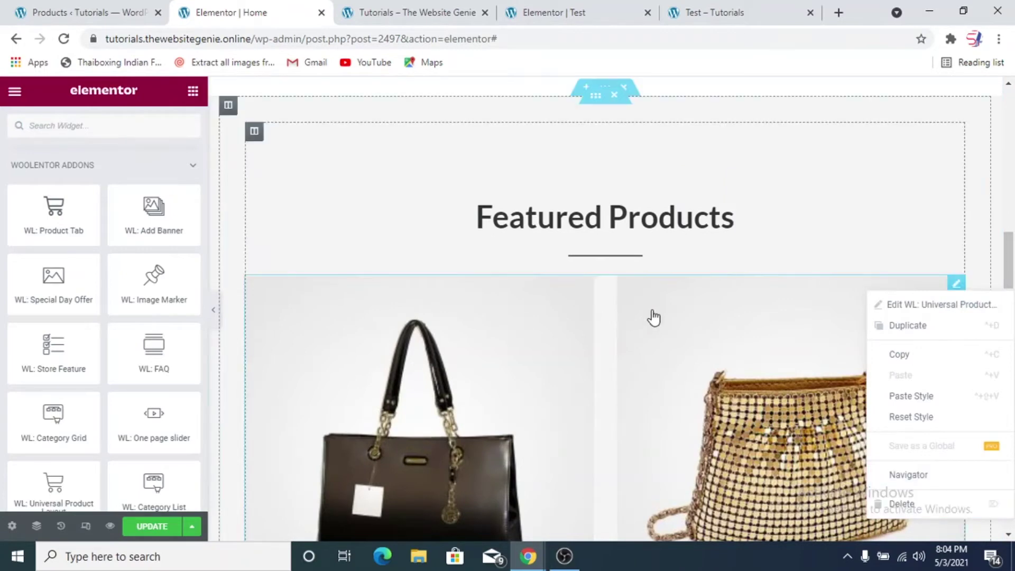
pyautogui.click(788, 182)
# Insert a WL: Category List widget between the Featured Products section and the Limited Time Offer banner
pyautogui.scroll(-7, 317, 370)
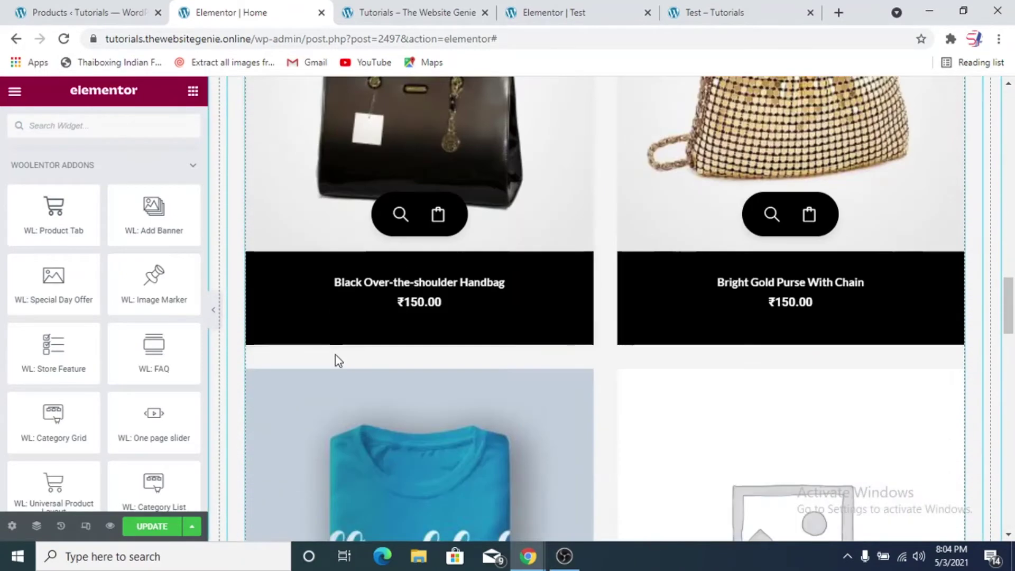
pyautogui.scroll(-7, 600, 390)
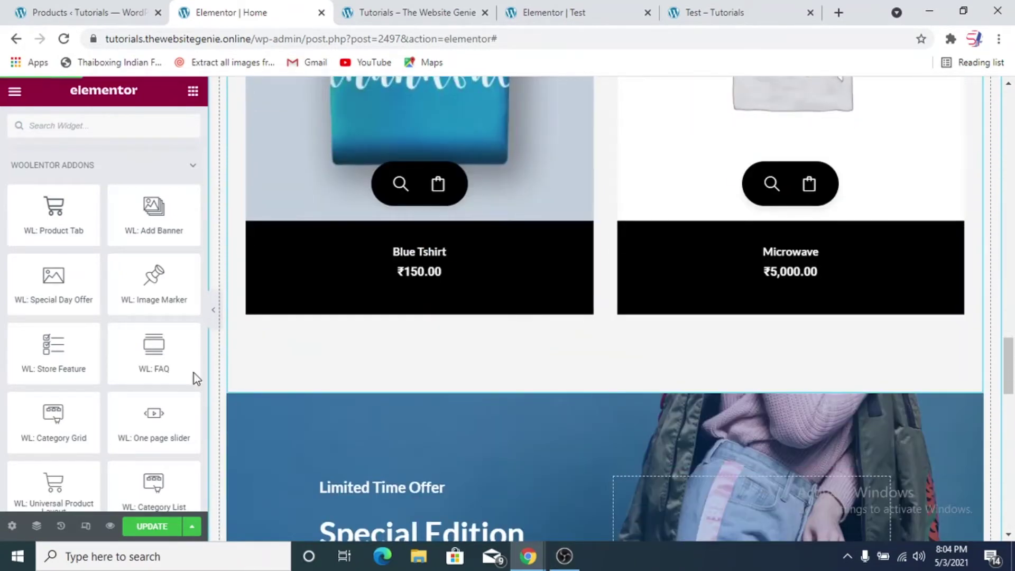
pyautogui.scroll(-10, 109, 324)
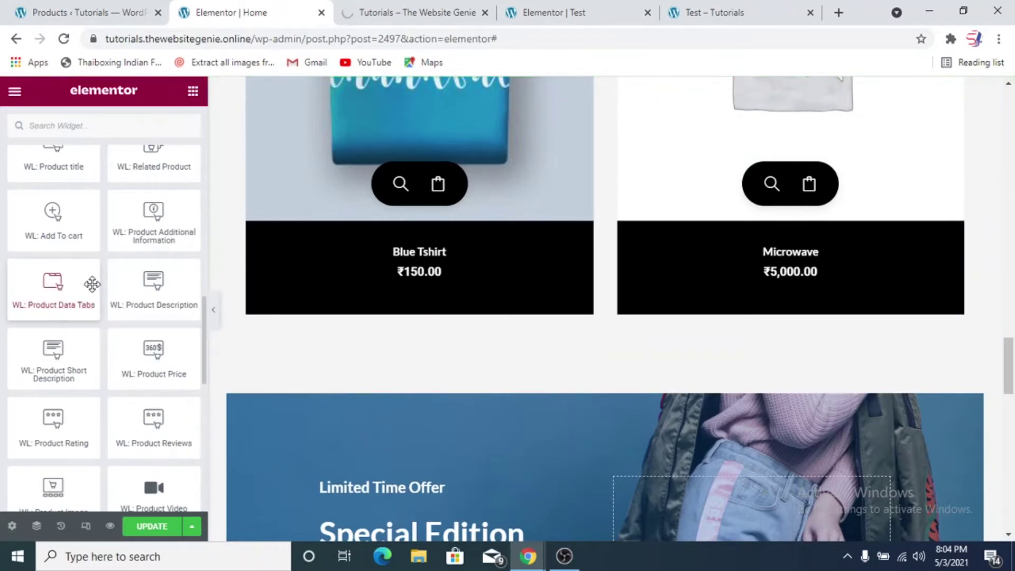
pyautogui.scroll(5, 92, 284)
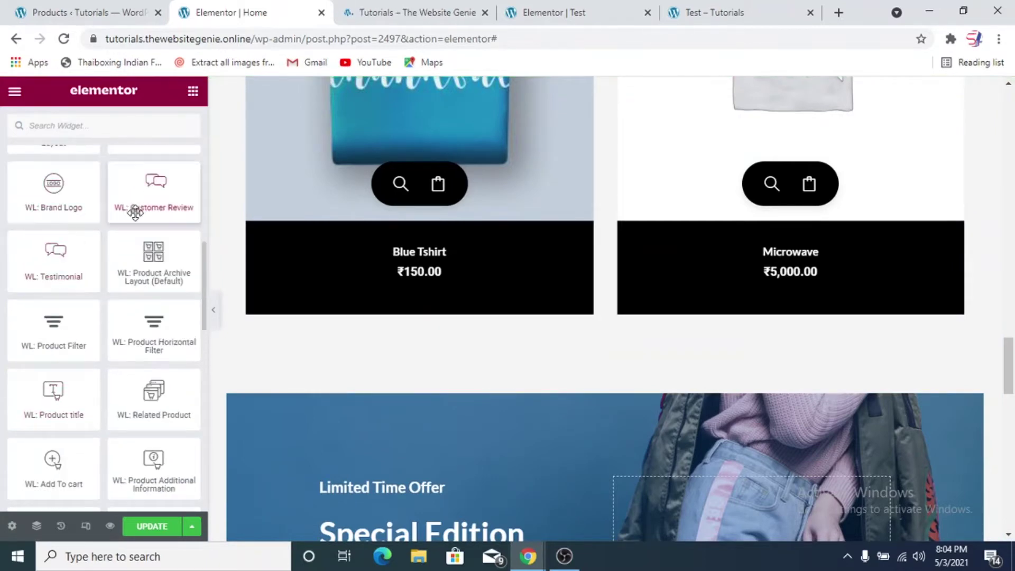
pyautogui.scroll(2, 122, 223)
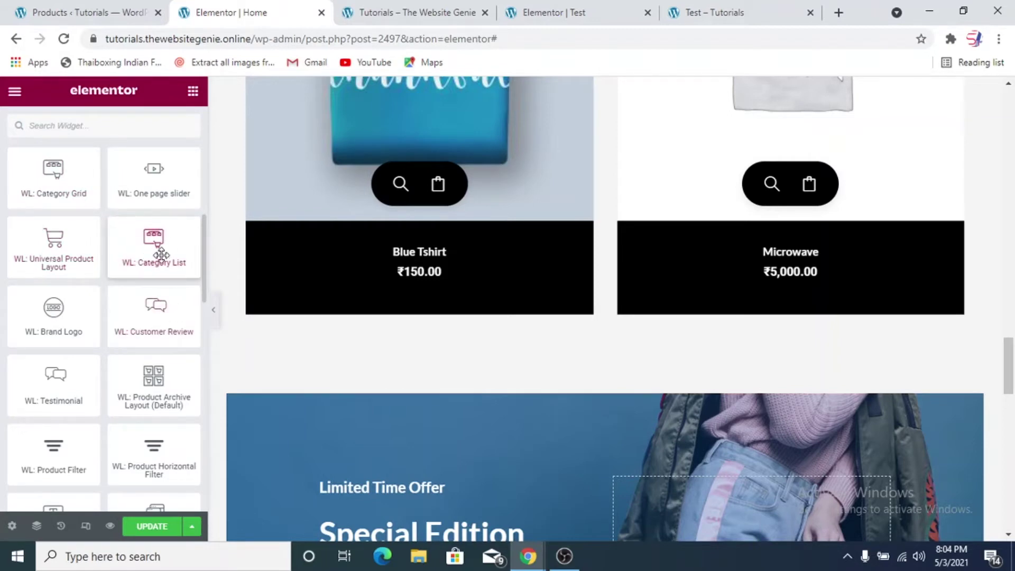
pyautogui.moveTo(157, 252); pyautogui.dragTo(618, 404)
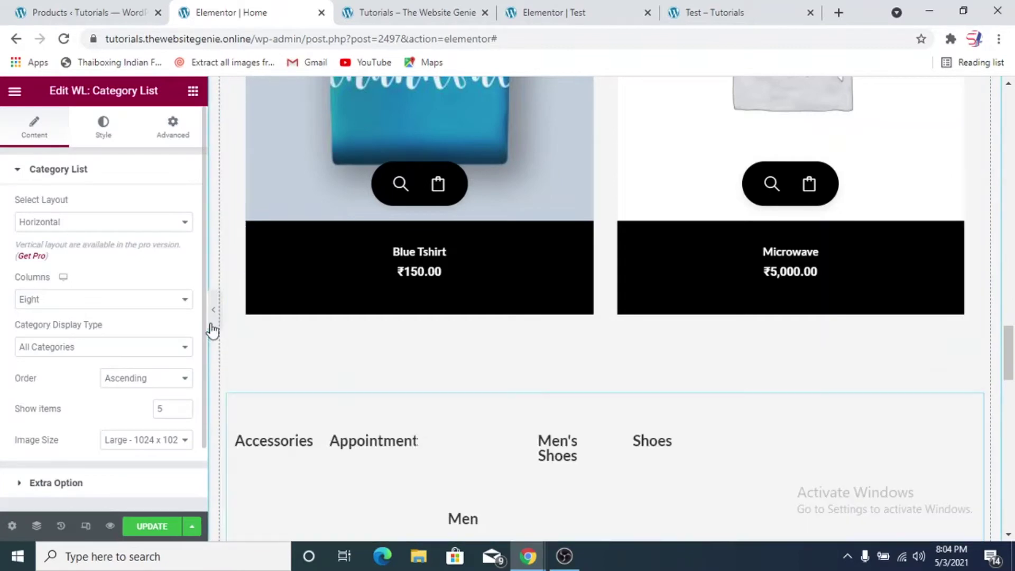
# Set the category list widget to four columns and review how the categories are laid out
pyautogui.scroll(-2, 118, 324)
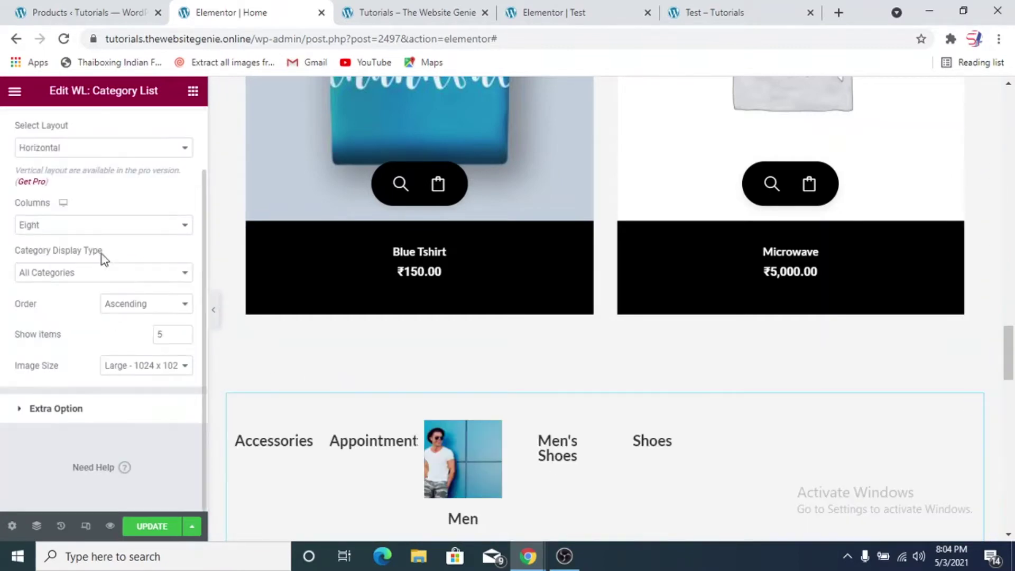
pyautogui.click(87, 227)
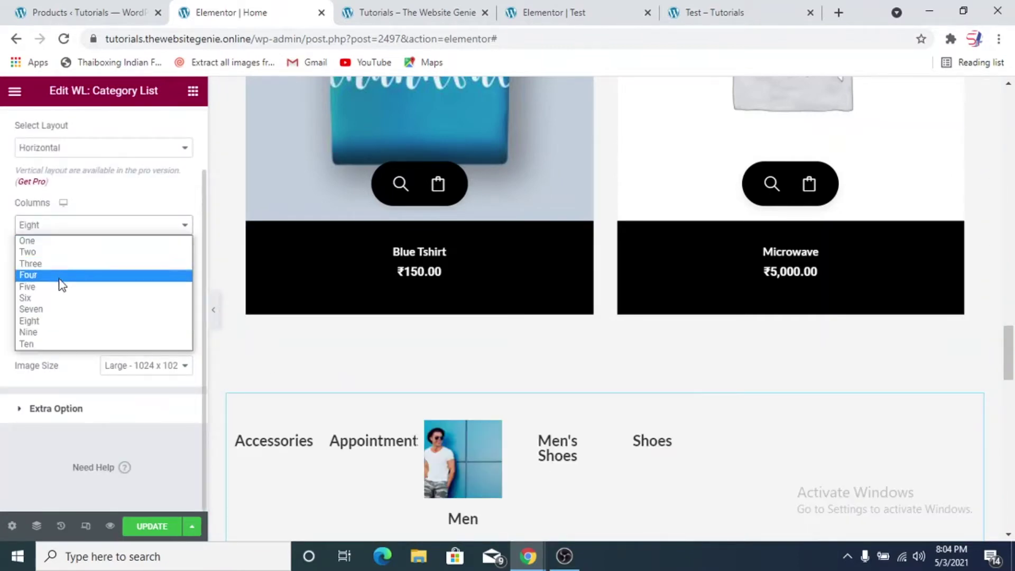
pyautogui.click(56, 275)
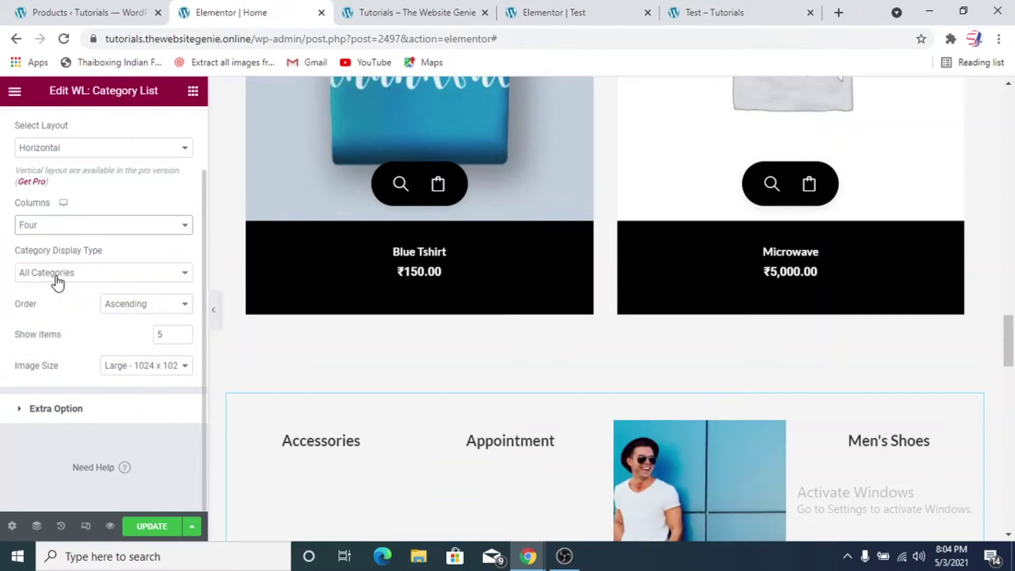
pyautogui.scroll(-5, 656, 331)
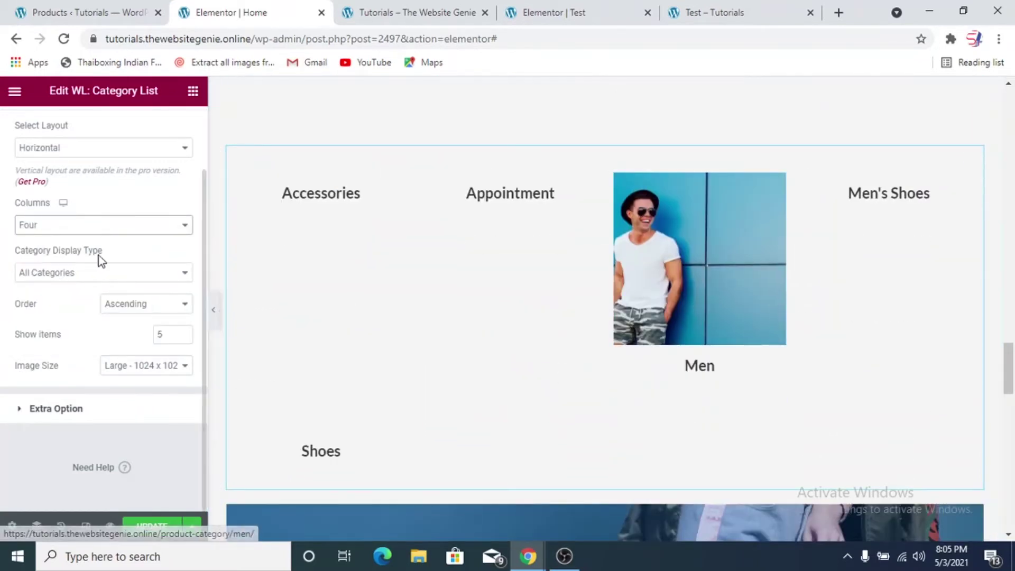
pyautogui.scroll(2, 98, 254)
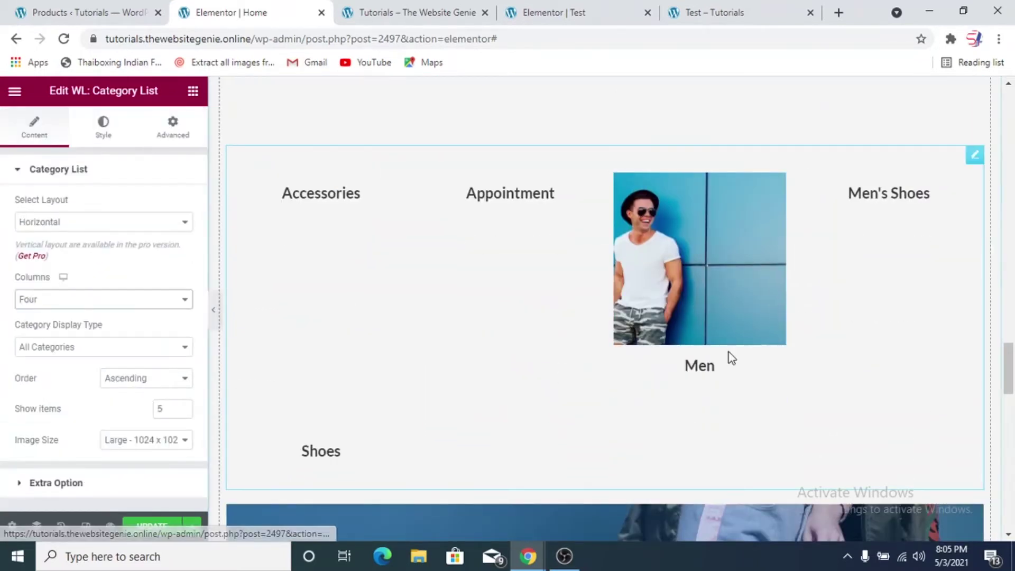
# Delete the category list widget and insert a fresh WL: Category List widget above the Limited Time Offer banner
pyautogui.rightClick(973, 159)
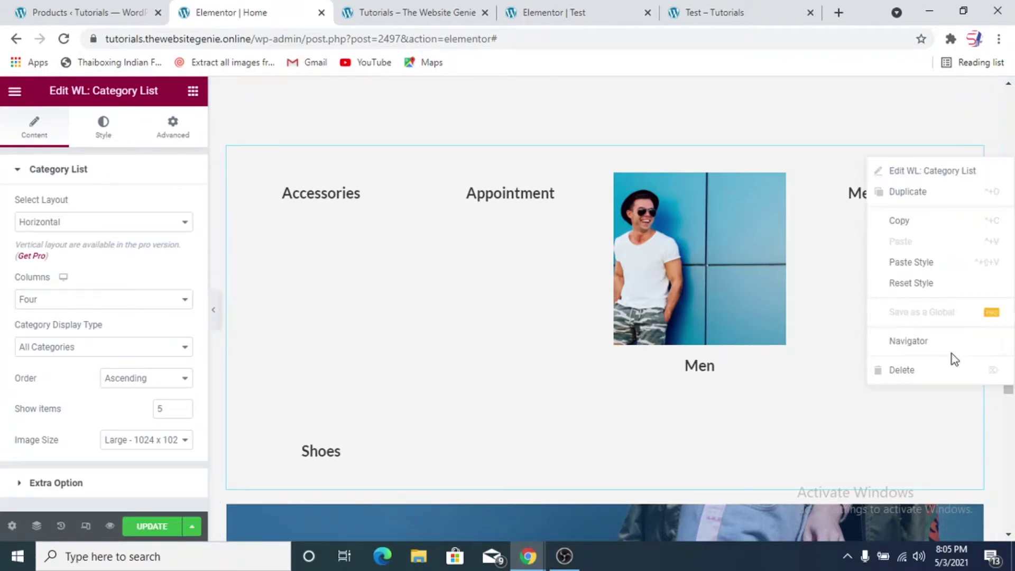
pyautogui.click(899, 370)
pyautogui.scroll(-8, 114, 253)
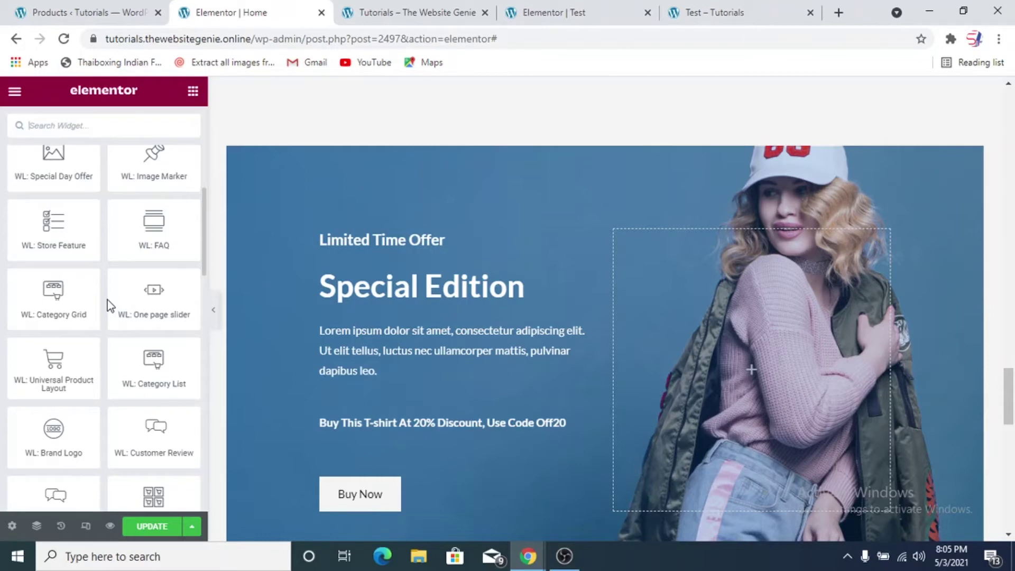
pyautogui.scroll(2, 571, 364)
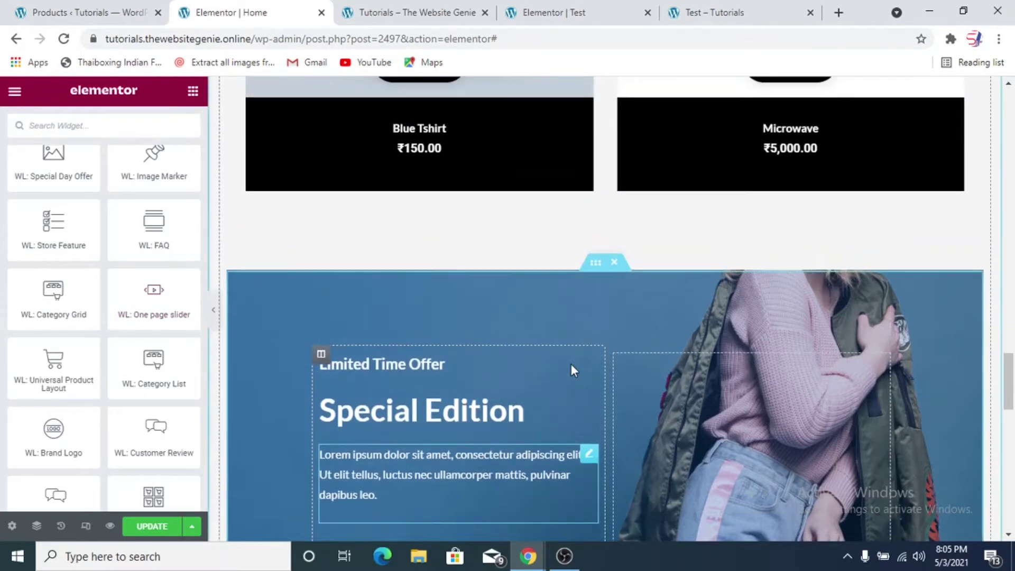
pyautogui.scroll(2, 113, 276)
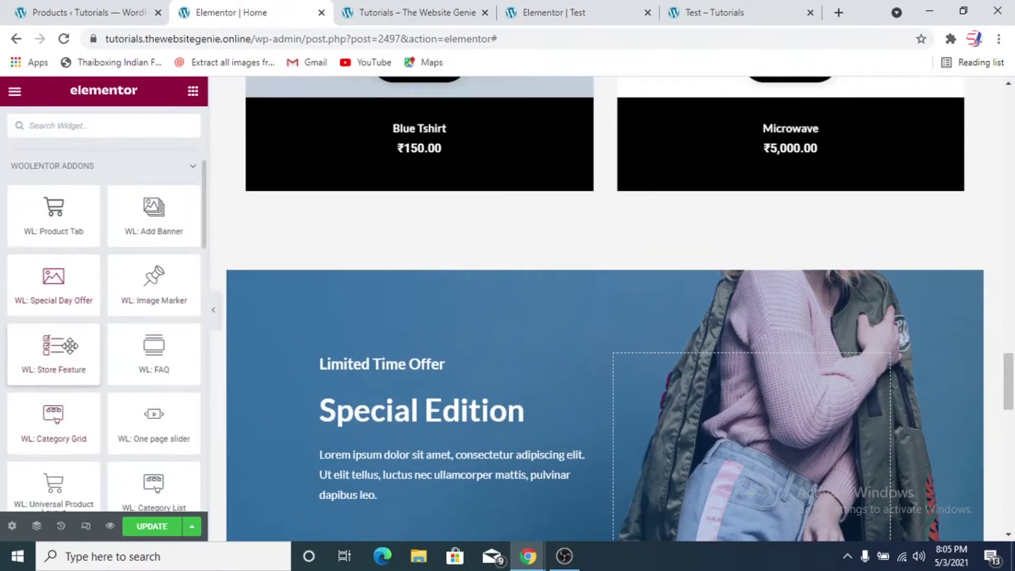
pyautogui.scroll(-2, 69, 346)
pyautogui.moveTo(150, 371); pyautogui.dragTo(628, 302)
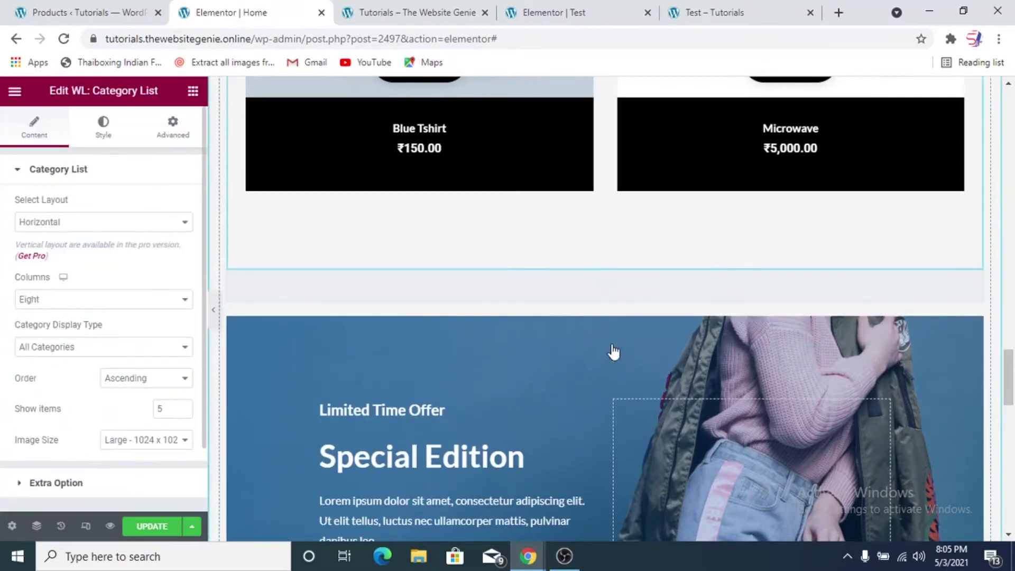
# Insert a WL: Category Grid widget below the featured products and delete the category list widget beneath it
pyautogui.click(188, 96)
pyautogui.moveTo(52, 290); pyautogui.dragTo(539, 390)
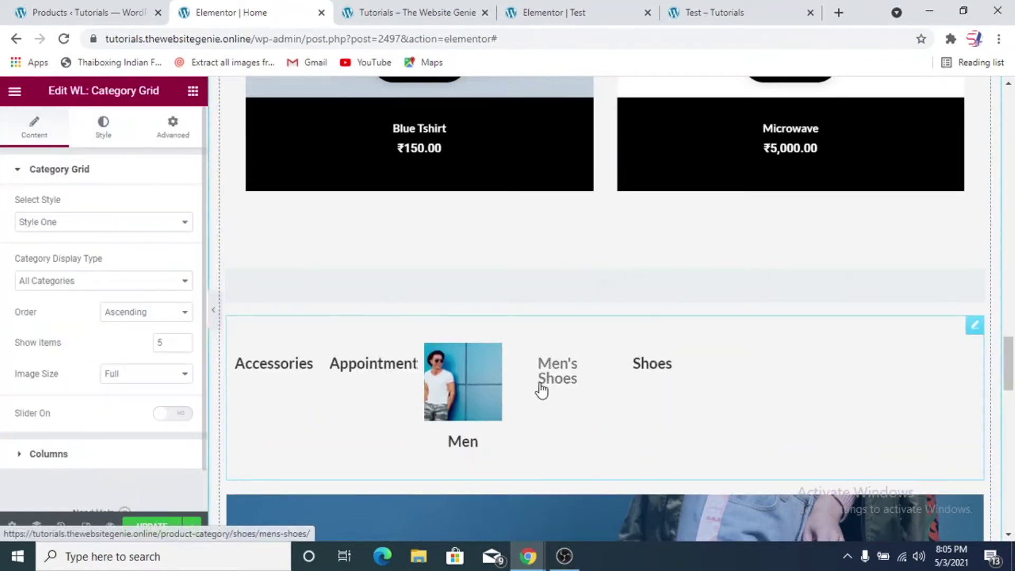
pyautogui.scroll(-7, 453, 329)
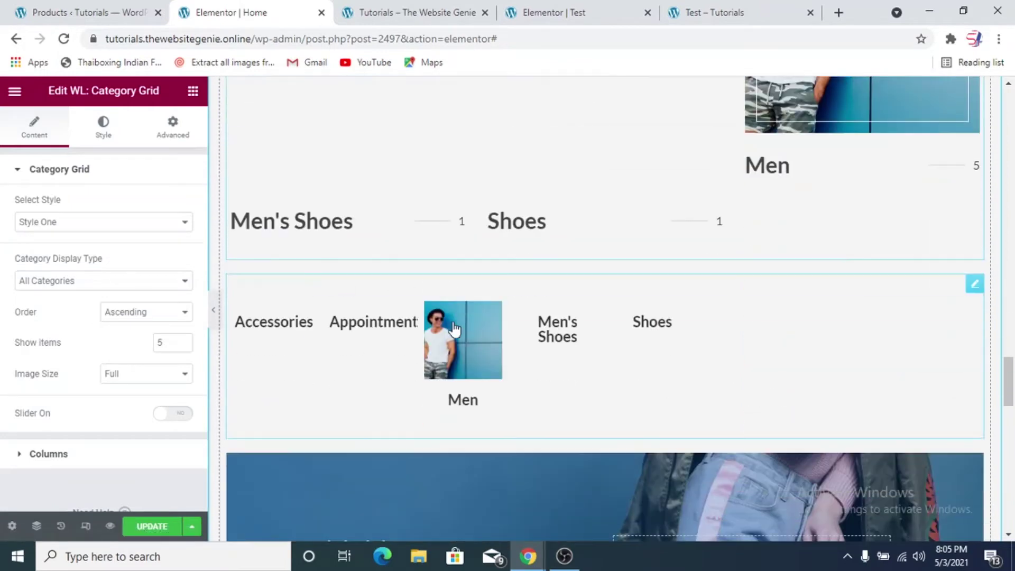
pyautogui.rightClick(978, 295)
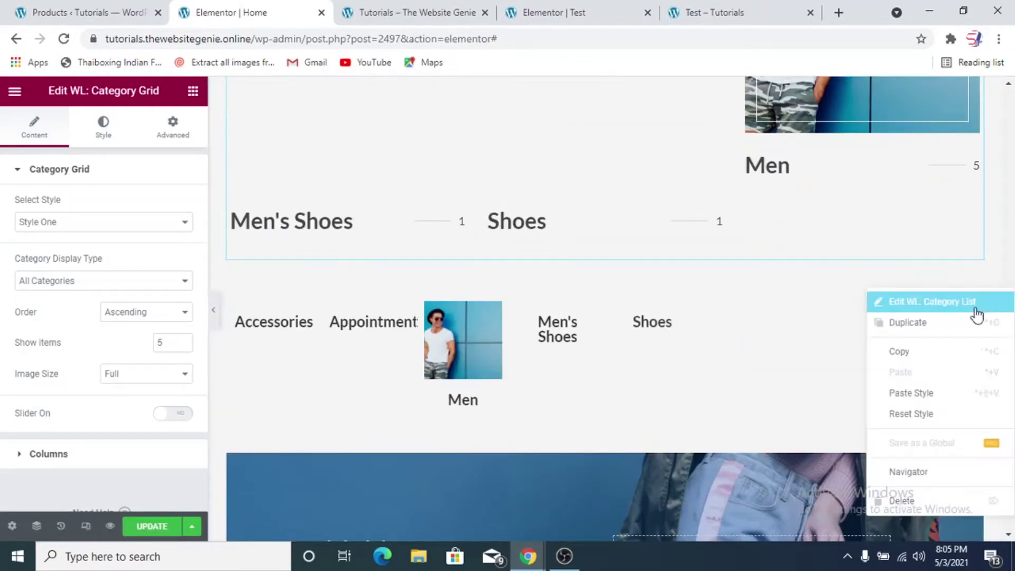
pyautogui.click(924, 509)
pyautogui.scroll(7, 448, 208)
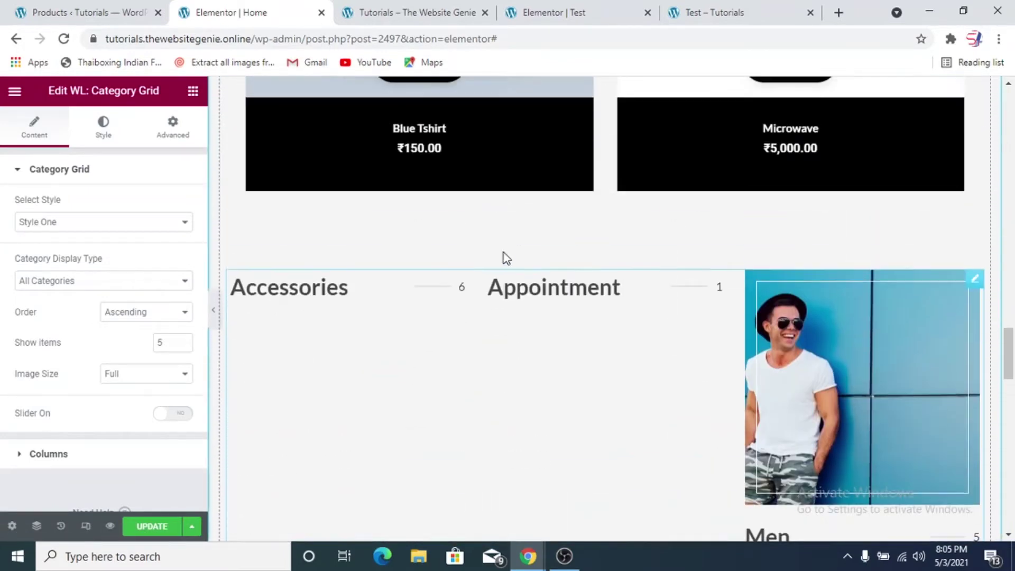
pyautogui.scroll(-2, 561, 264)
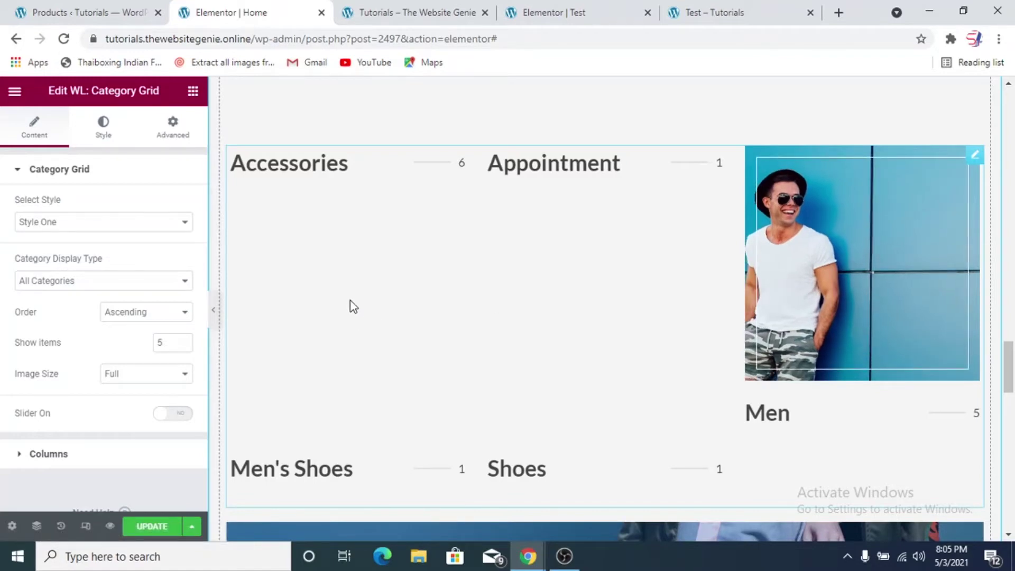
# In the WordPress admin browser tab, go to the product categories and open the Accessories category for editing
pyautogui.click(66, 12)
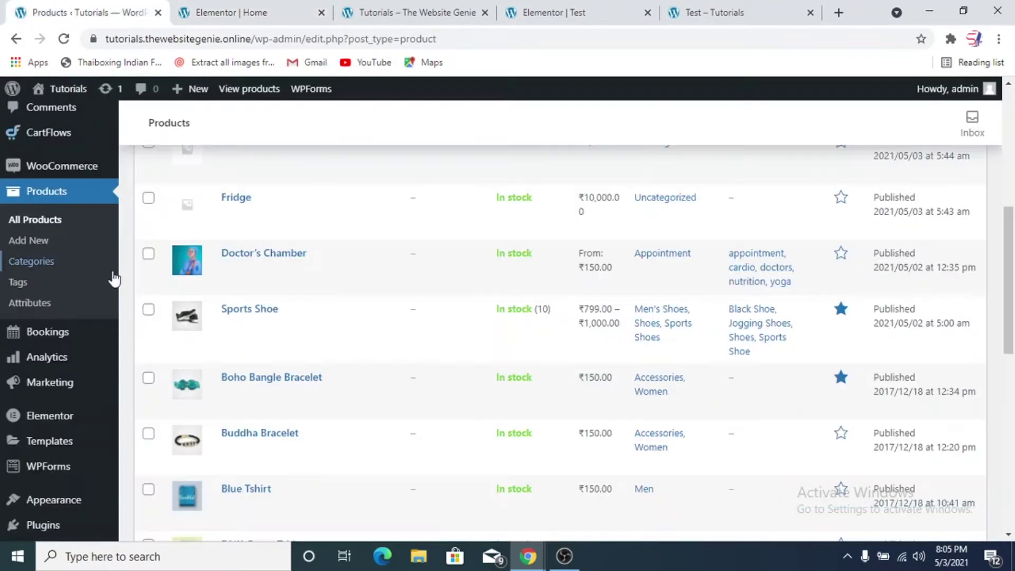
pyautogui.click(49, 263)
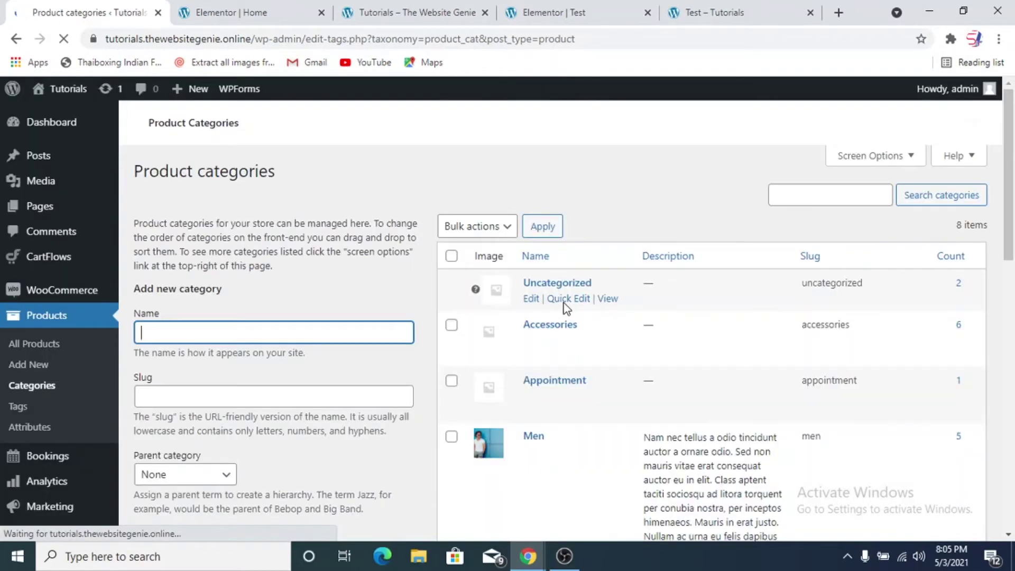
pyautogui.scroll(-4, 562, 418)
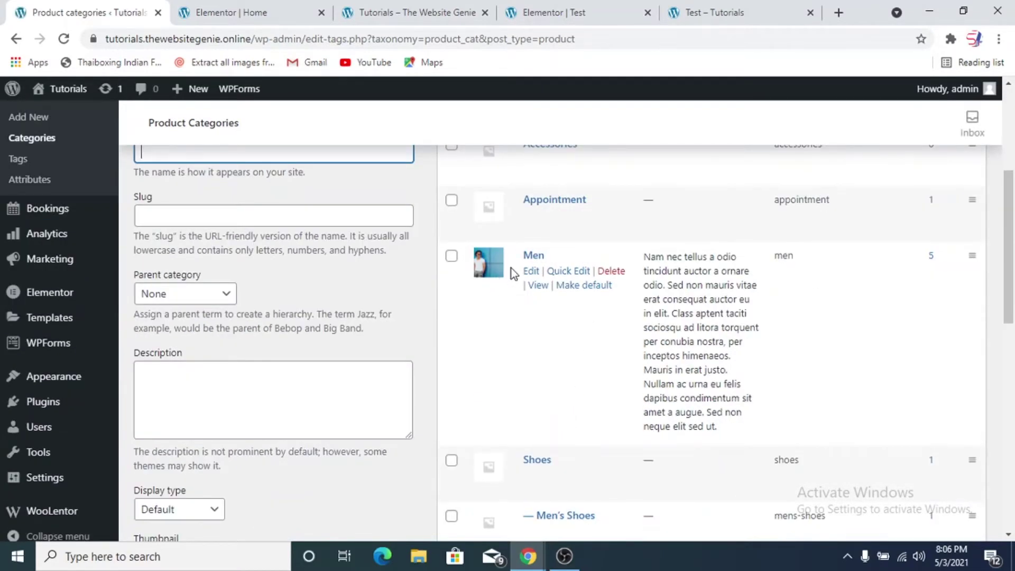
pyautogui.scroll(3, 538, 318)
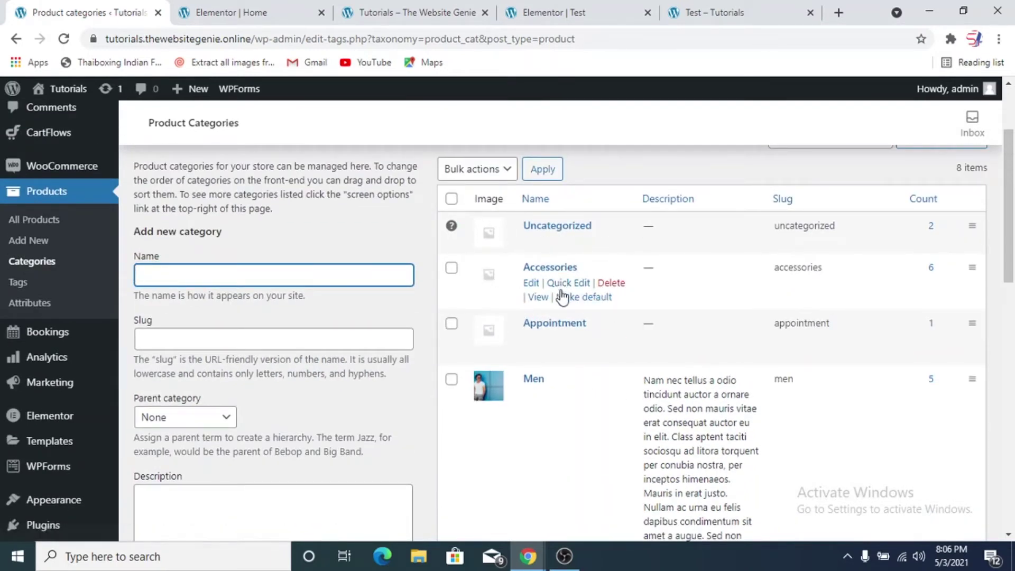
pyautogui.click(531, 283)
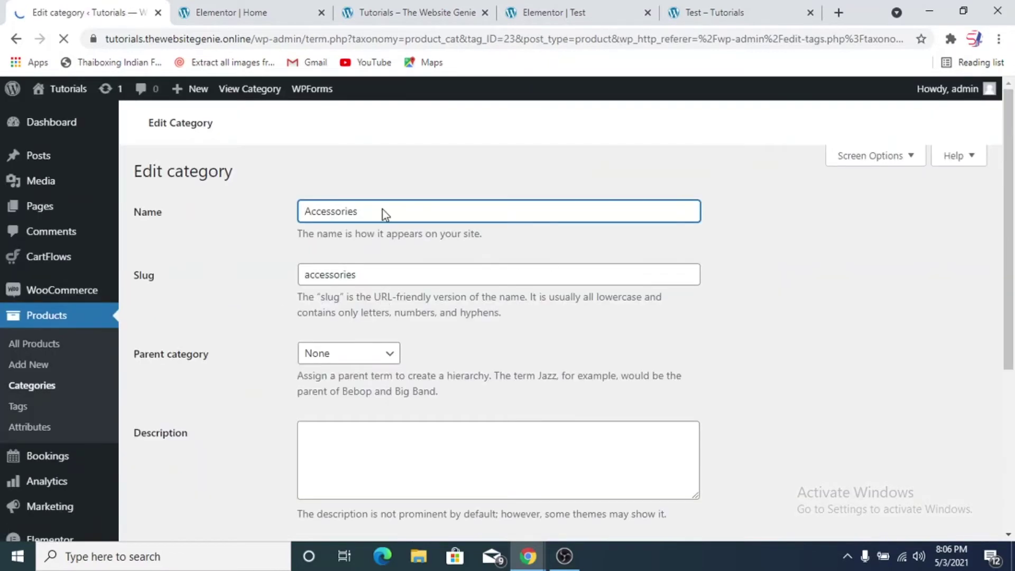
# Set the Accessories category thumbnail to the black bracelet image product-accessory3.jpg from the media library and update the category
pyautogui.scroll(-5, 231, 331)
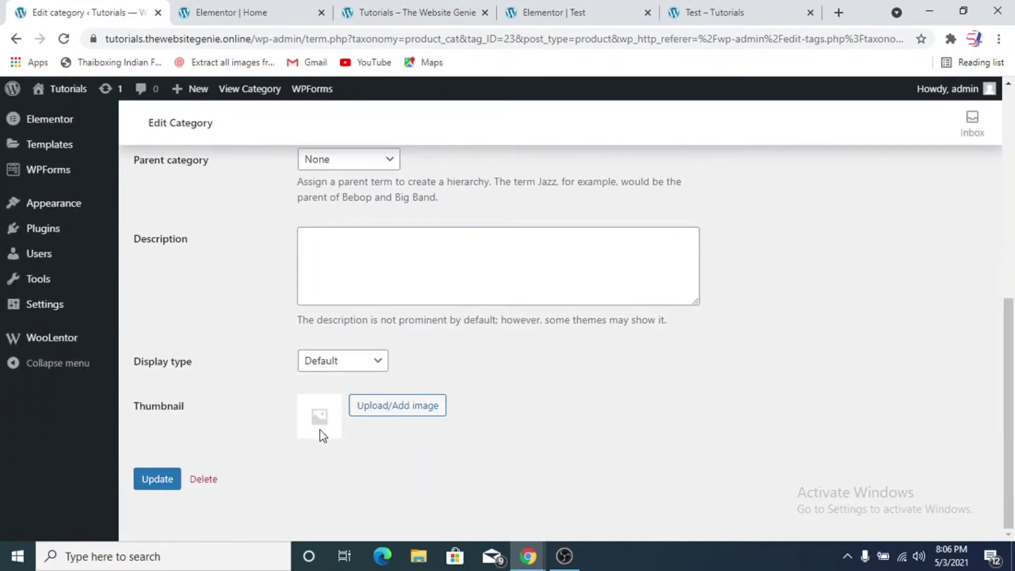
pyautogui.click(399, 405)
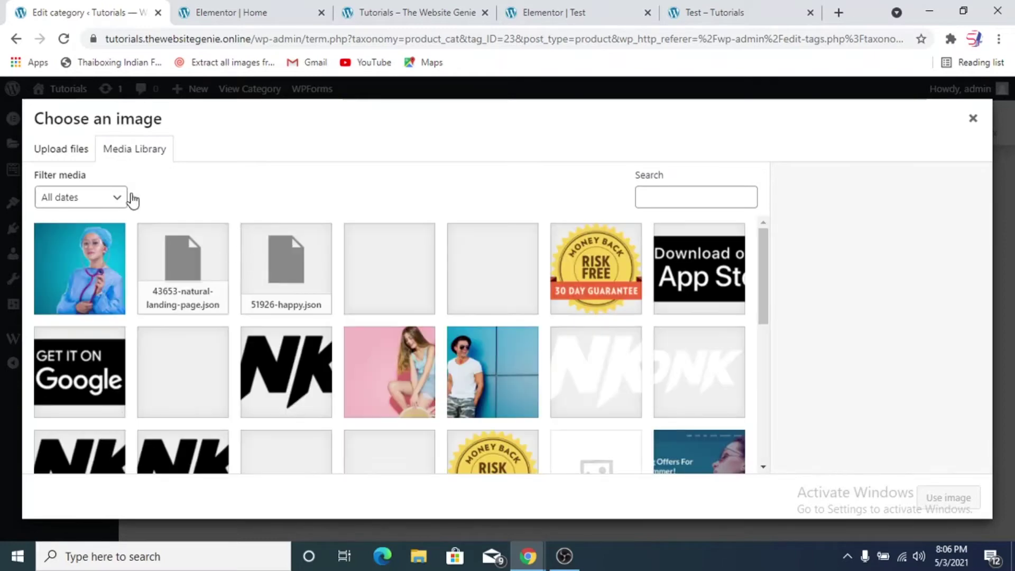
pyautogui.scroll(-10, 414, 410)
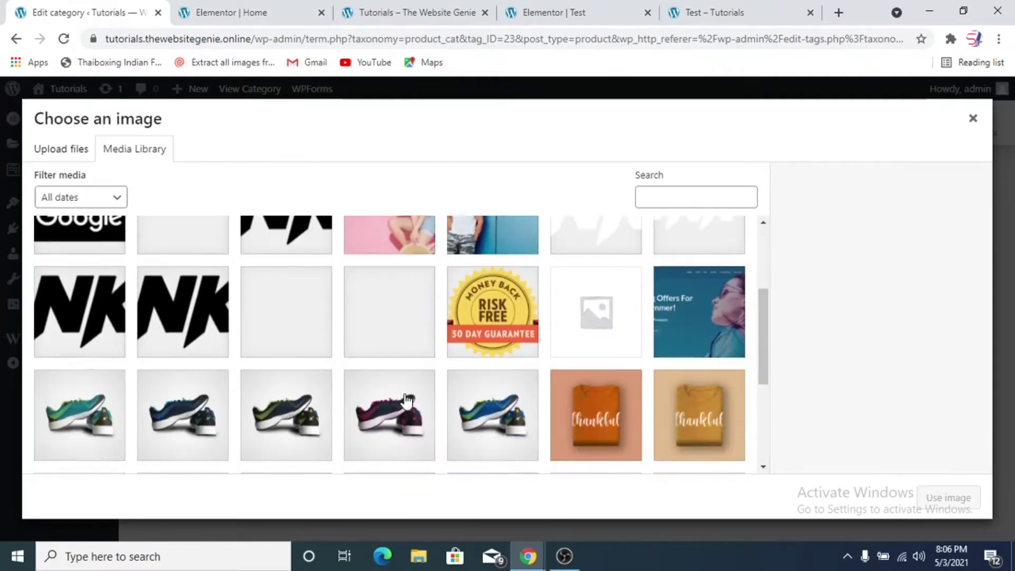
pyautogui.scroll(-4, 428, 413)
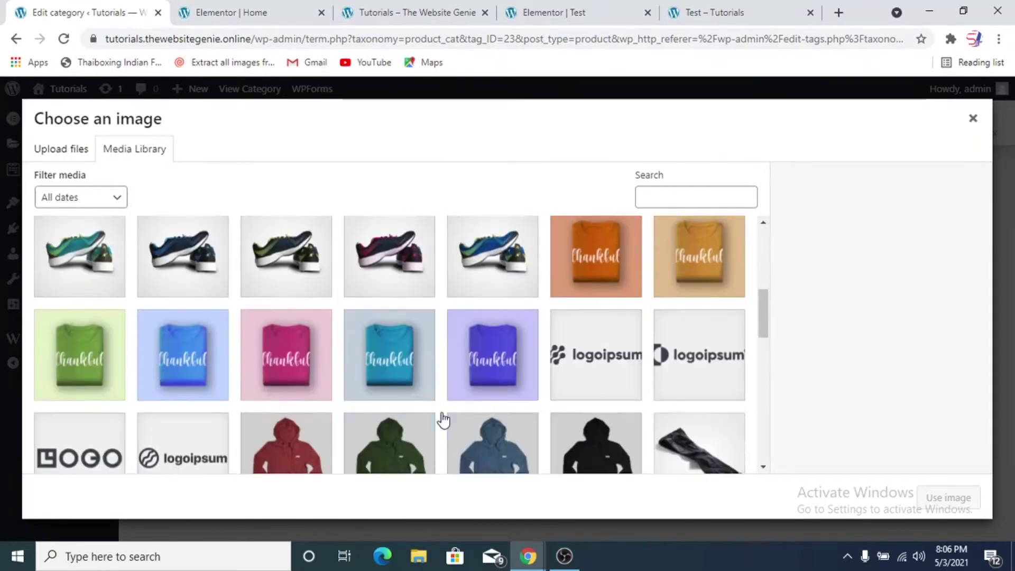
pyautogui.scroll(-5, 429, 410)
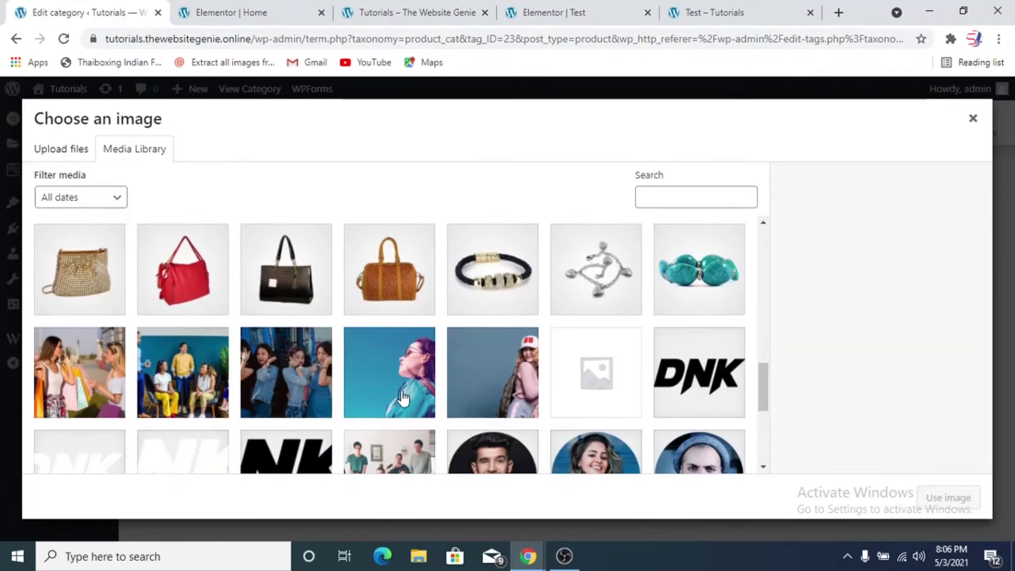
pyautogui.click(484, 277)
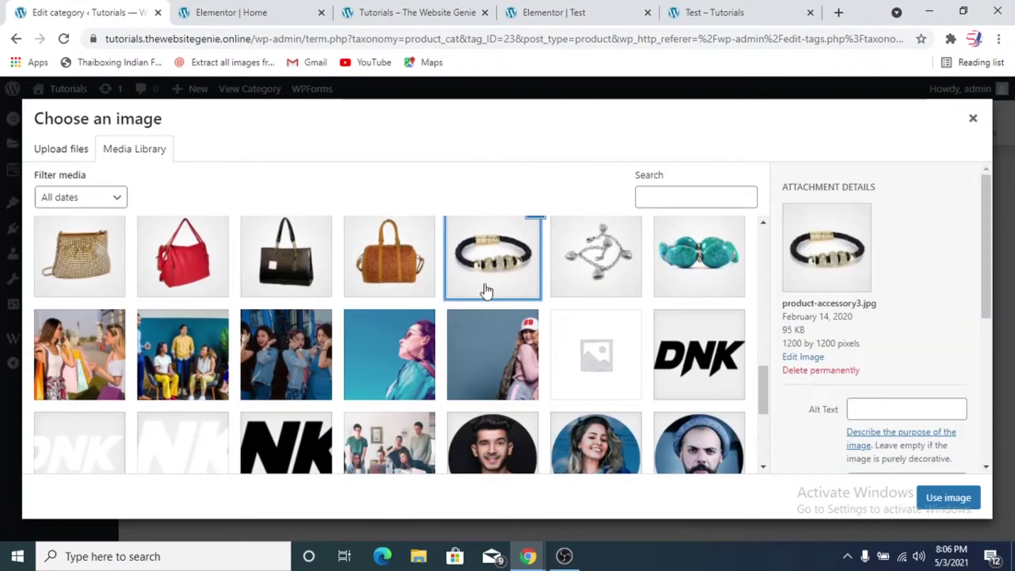
pyautogui.click(944, 499)
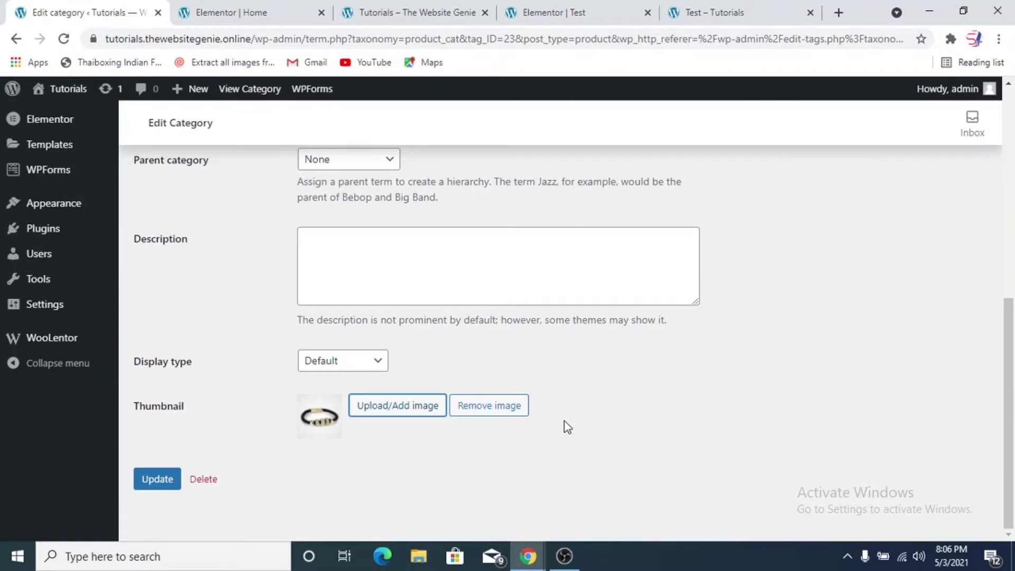
pyautogui.click(169, 481)
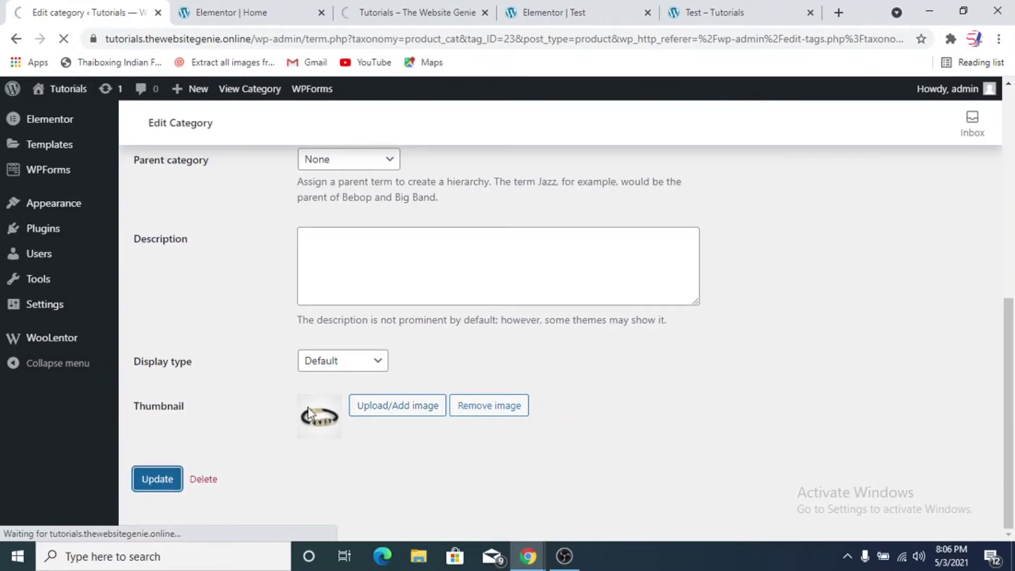
# Back in the Home page's Elementor tab, delete the category grid and insert a fresh WL: Category Grid above the Limited Time Offer banner
pyautogui.click(217, 2)
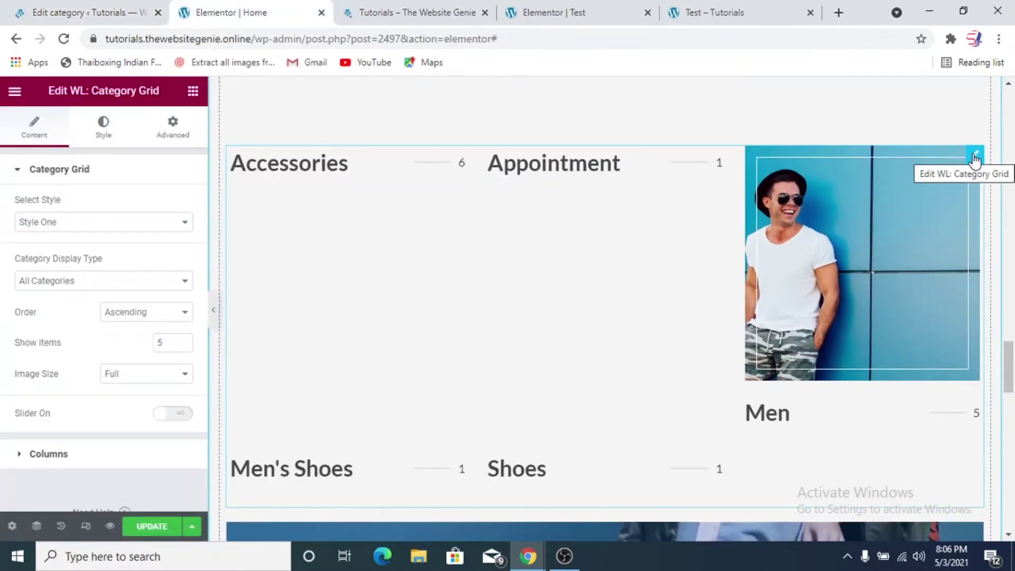
pyautogui.rightClick(975, 155)
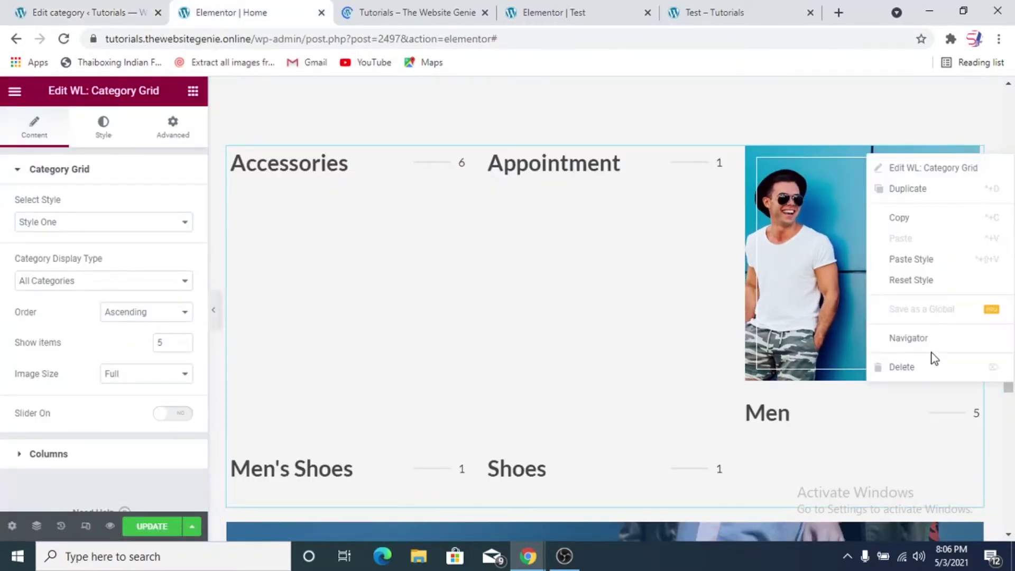
pyautogui.press('Delete')
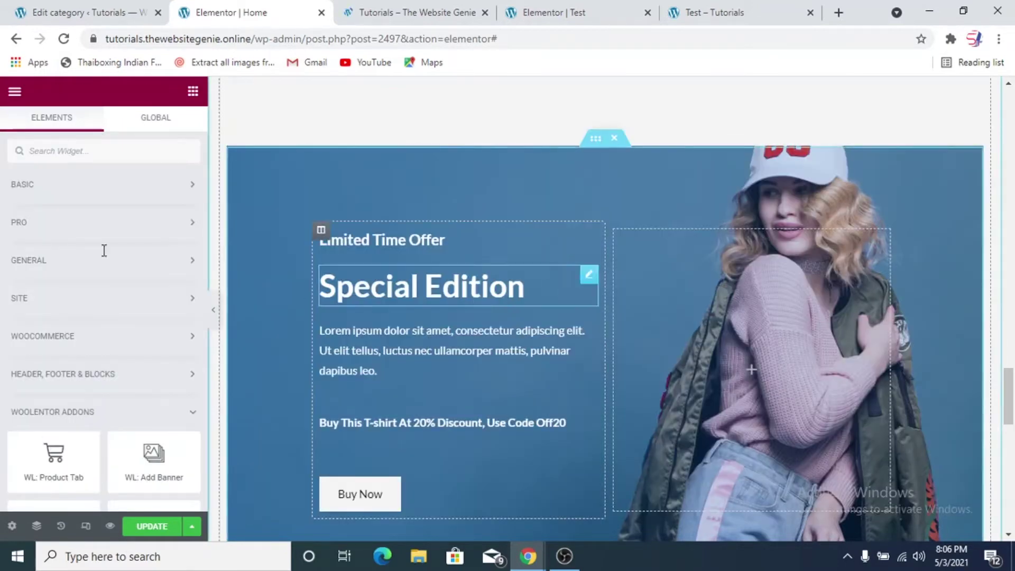
pyautogui.scroll(-5, 123, 337)
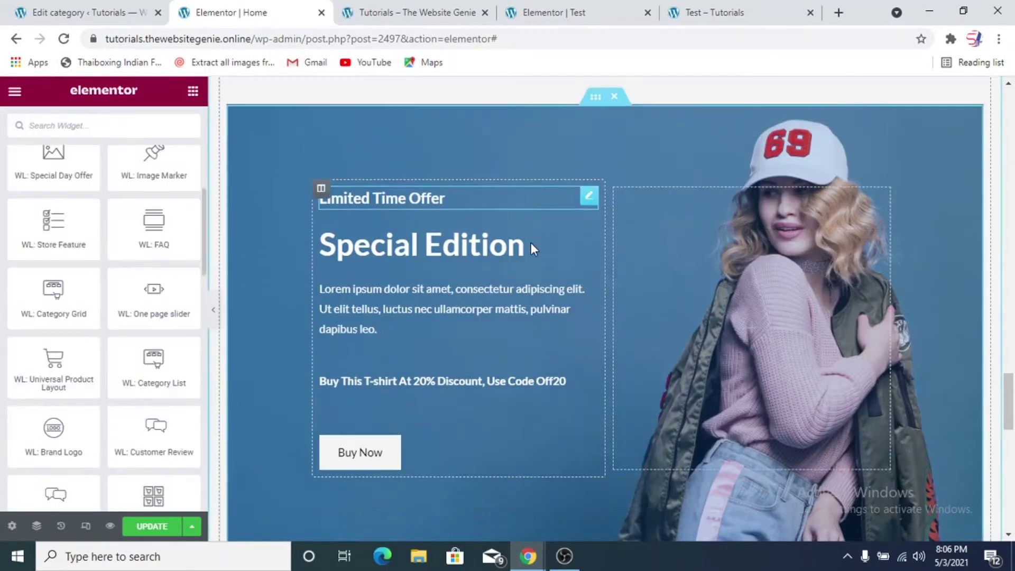
pyautogui.scroll(-2, 324, 347)
pyautogui.scroll(4, 516, 348)
pyautogui.moveTo(53, 299); pyautogui.dragTo(533, 254)
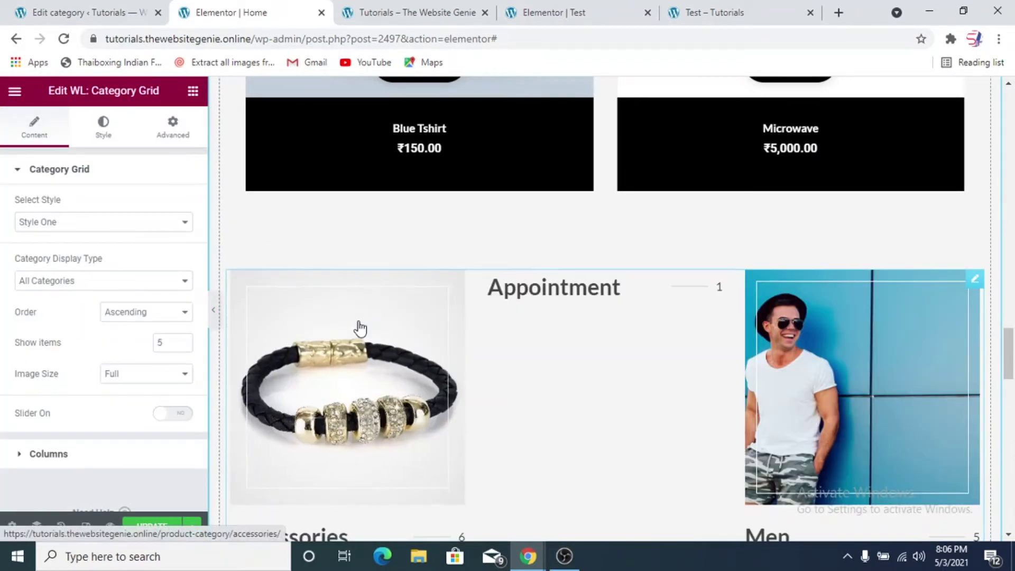
# Change the category grid's style to Style Two
pyautogui.scroll(-1, 616, 417)
pyautogui.scroll(-2, 616, 417)
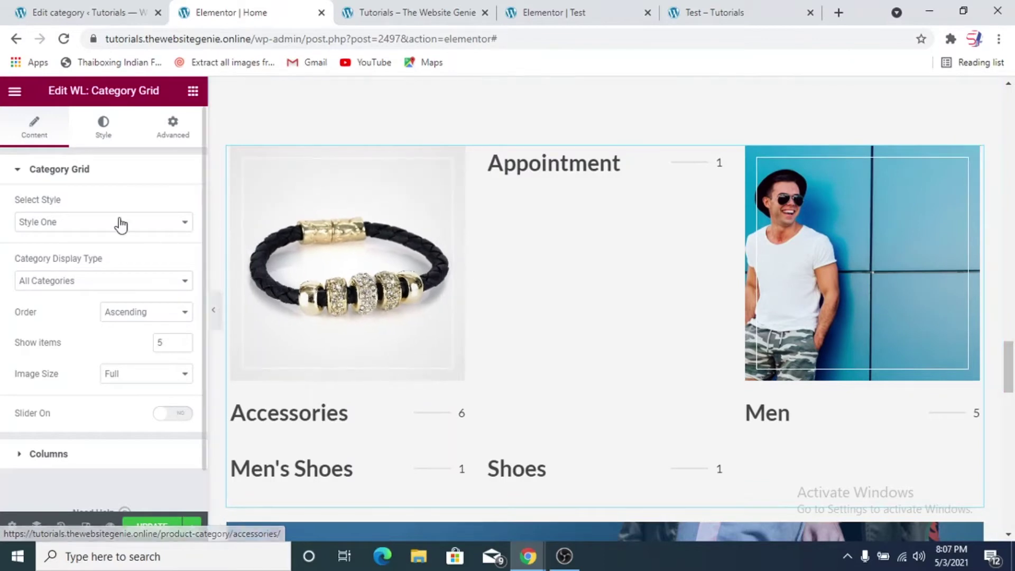
pyautogui.click(94, 227)
pyautogui.click(75, 250)
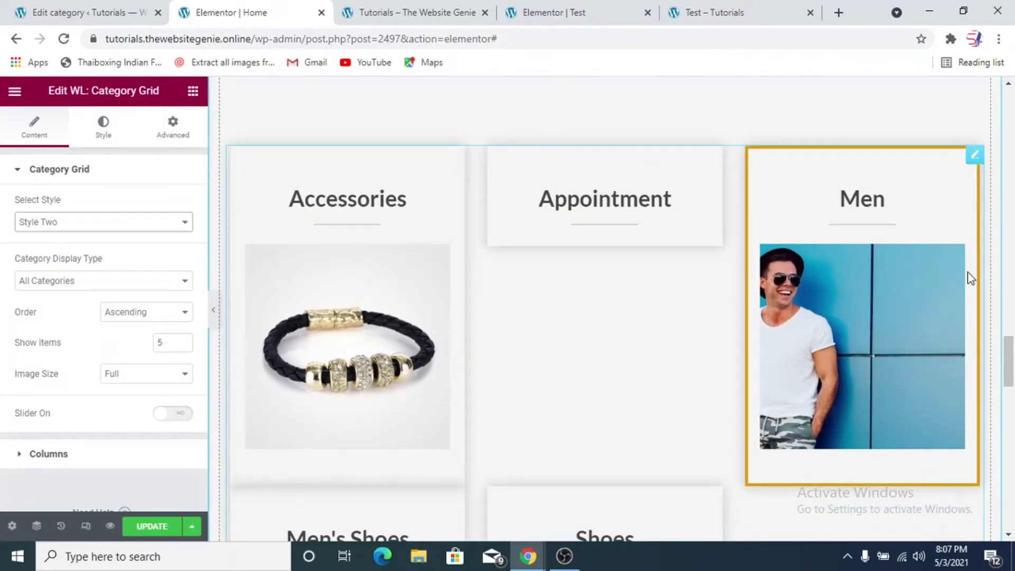
# Try Style Three and Style Four on the category grid
pyautogui.click(106, 222)
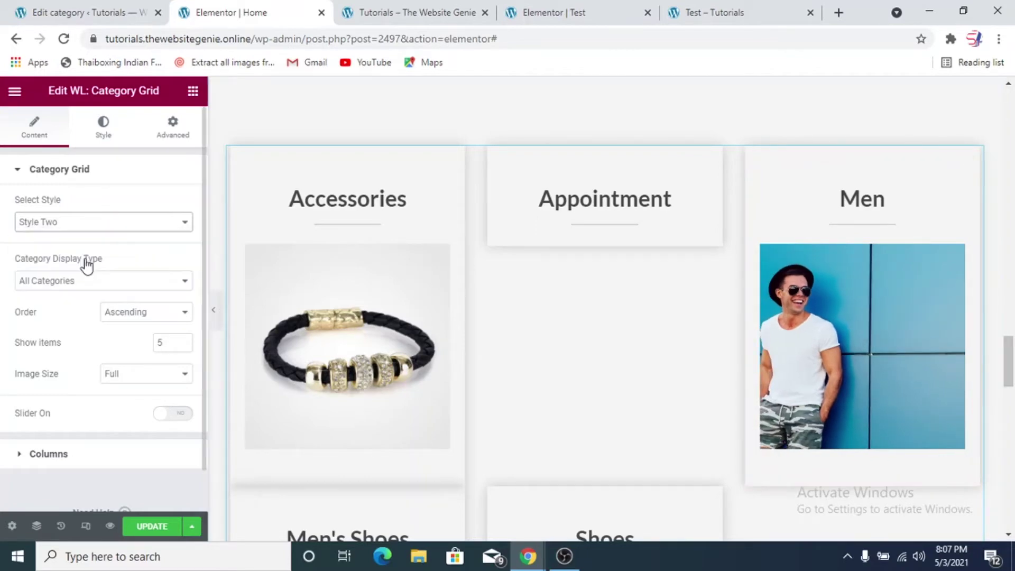
pyautogui.click(87, 262)
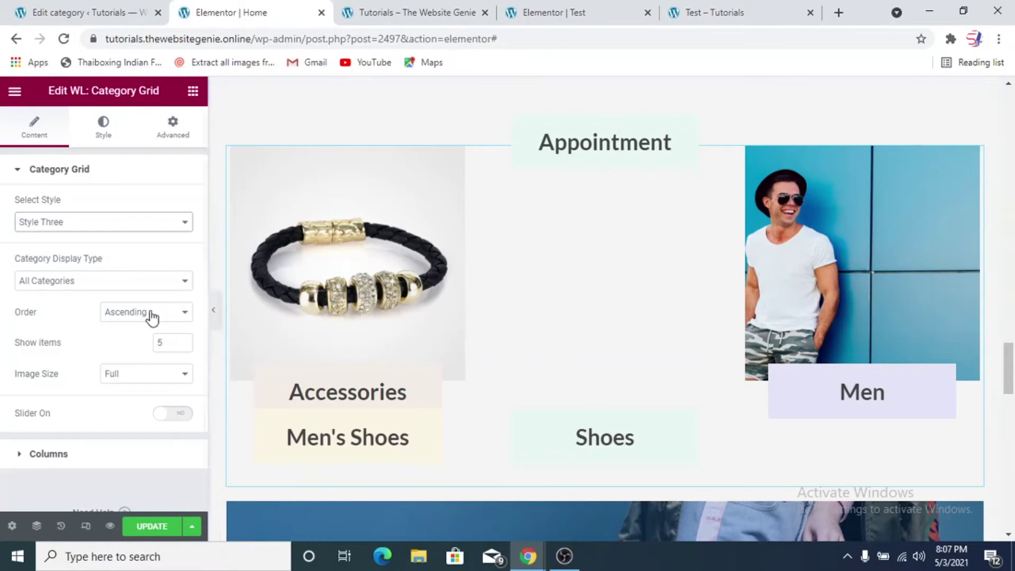
pyautogui.click(140, 225)
pyautogui.click(121, 275)
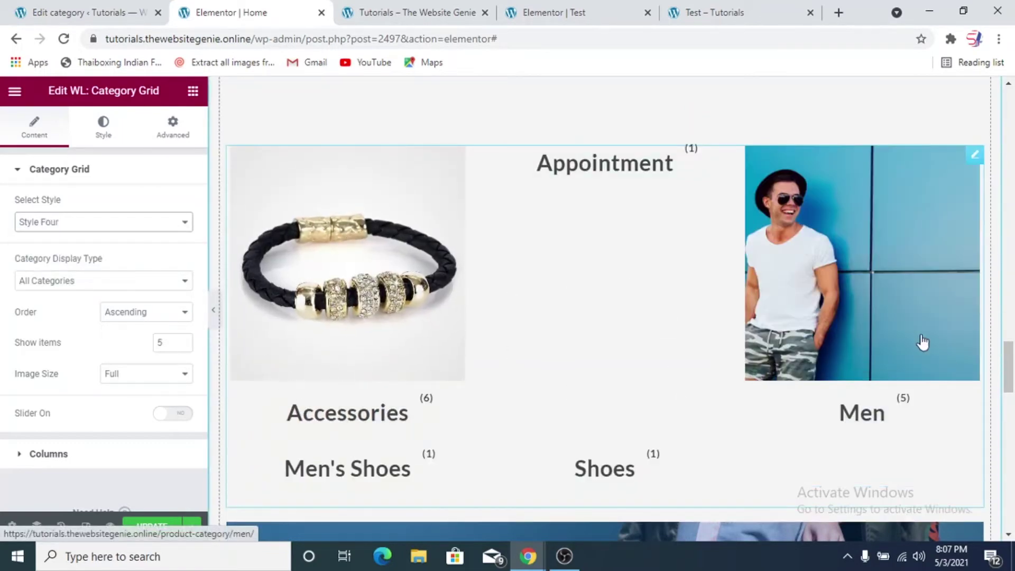
# Change the category grid's style to Style Five and look over the resulting layout
pyautogui.click(136, 225)
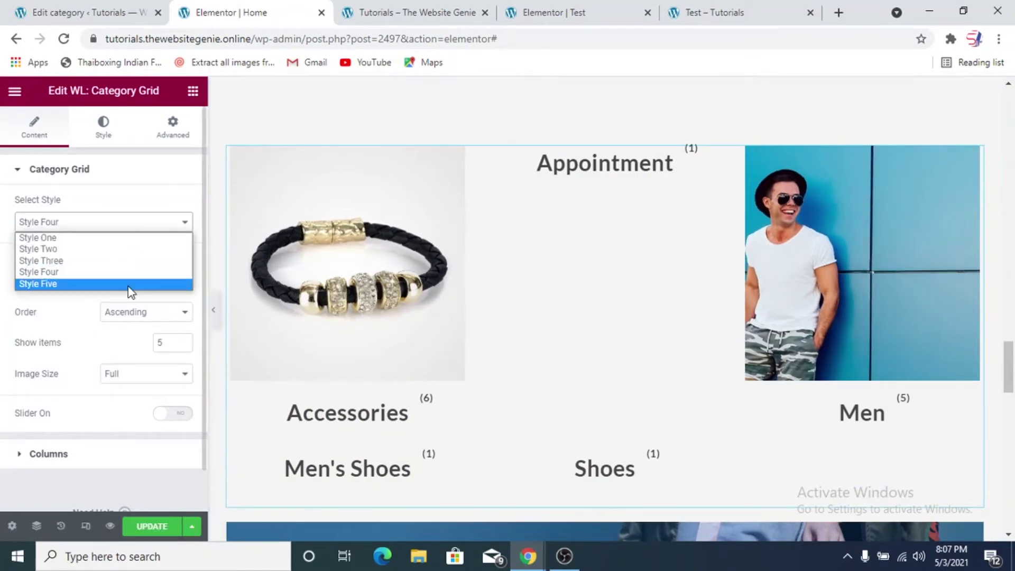
pyautogui.click(130, 284)
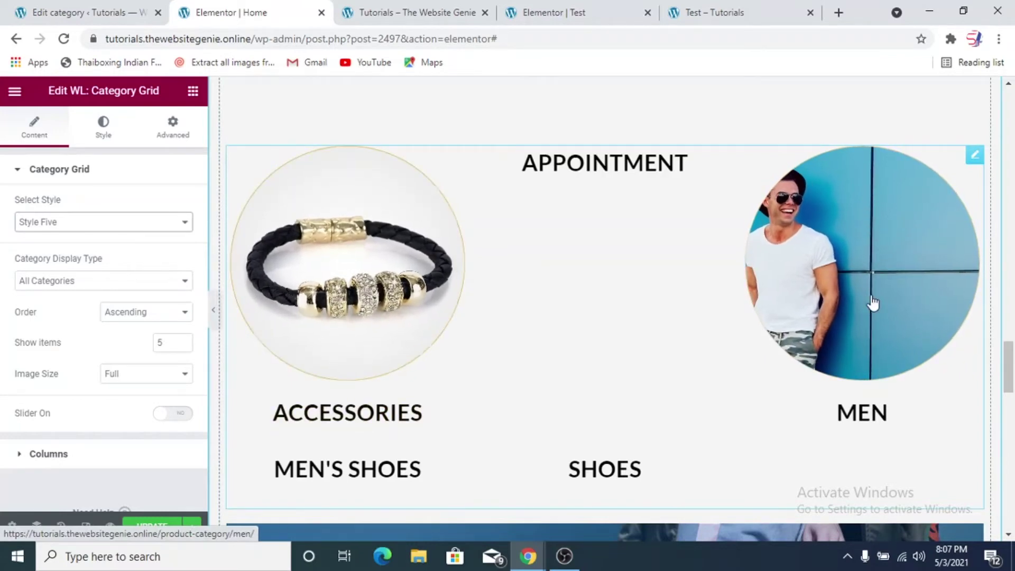
pyautogui.scroll(-5, 528, 365)
pyautogui.scroll(2, 788, 322)
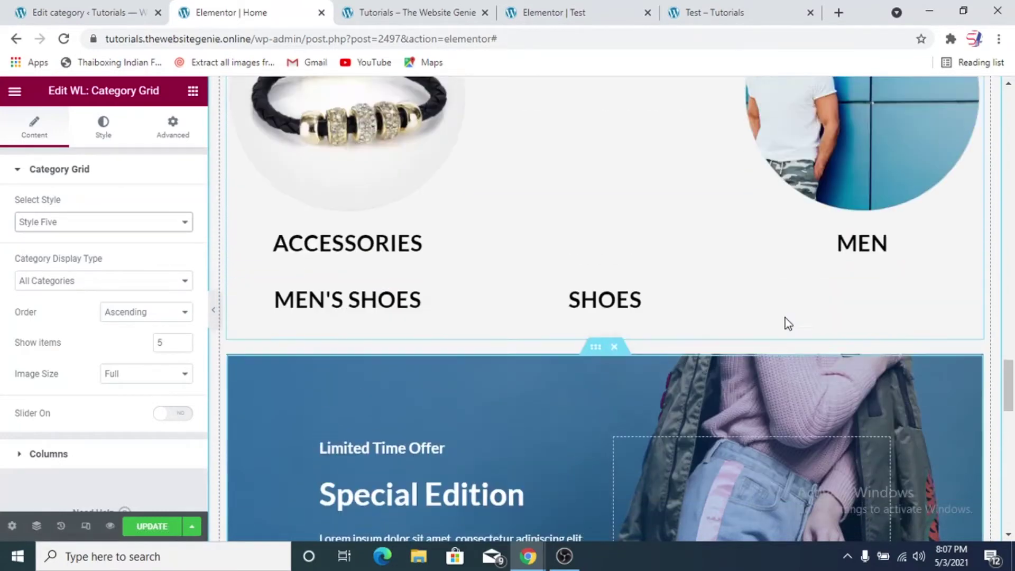
pyautogui.scroll(3, 785, 318)
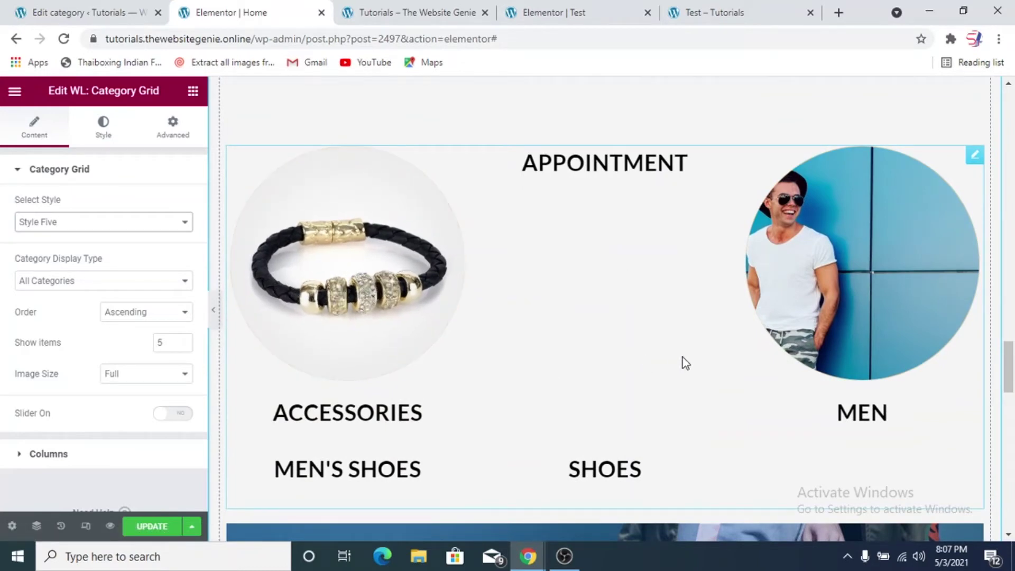
# Delete the category grid above the Limited Time Offer banner
pyautogui.rightClick(975, 159)
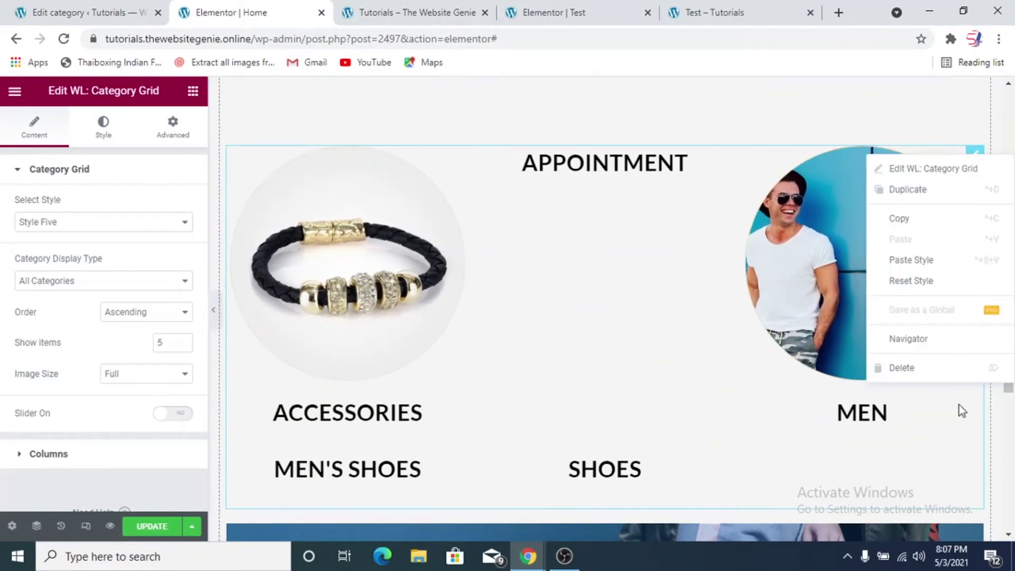
pyautogui.click(934, 380)
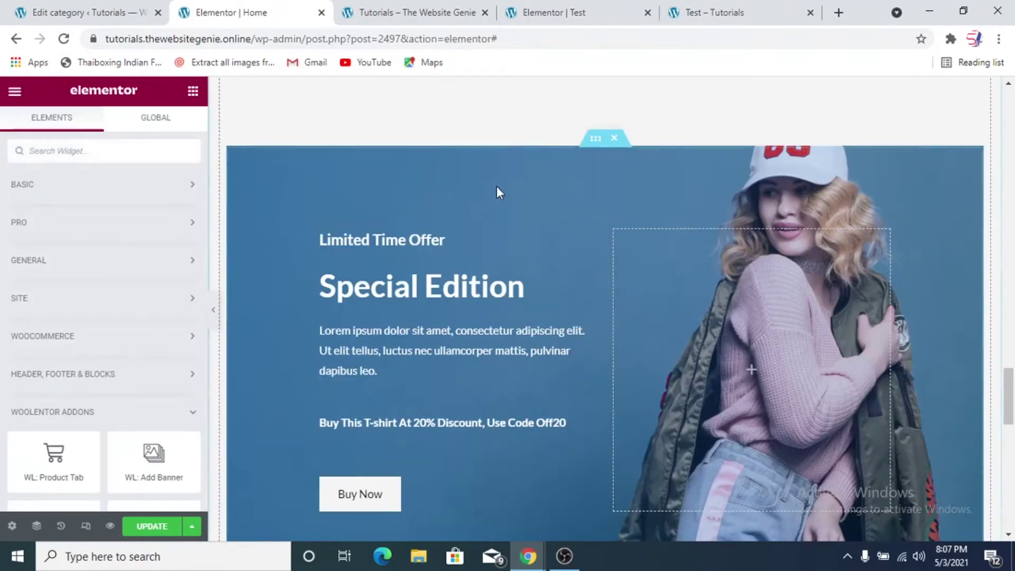
# Insert a WL: Product Archive Layout (Default) widget above the Limited Time Offer banner and look through its product rows
pyautogui.scroll(-5, 141, 389)
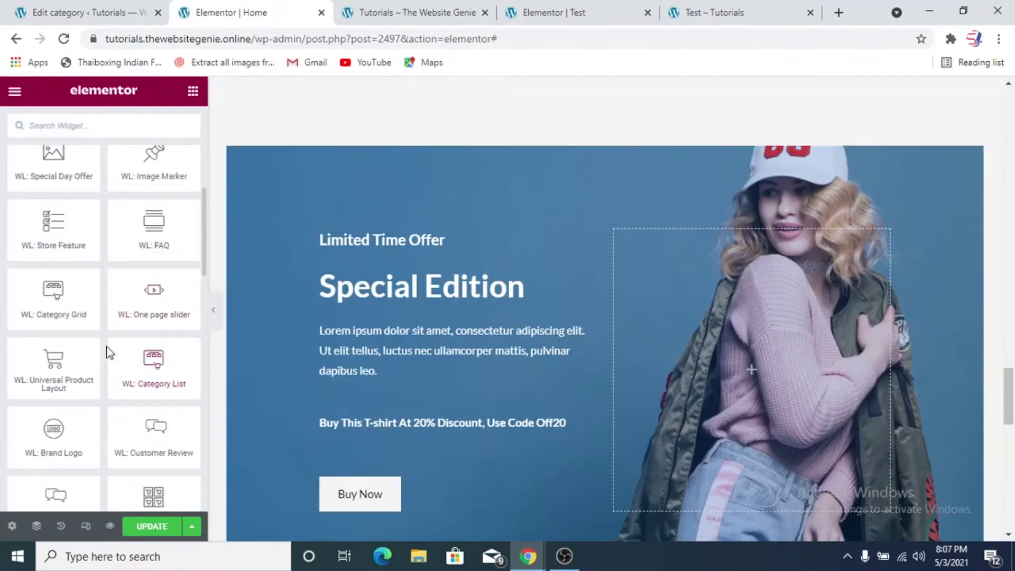
pyautogui.scroll(-5, 100, 350)
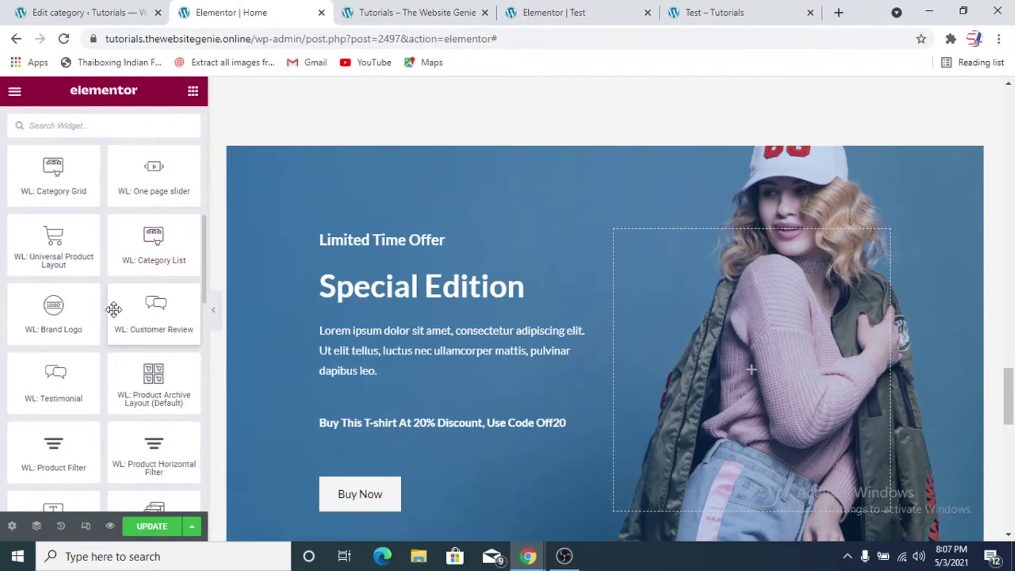
pyautogui.scroll(2, 261, 283)
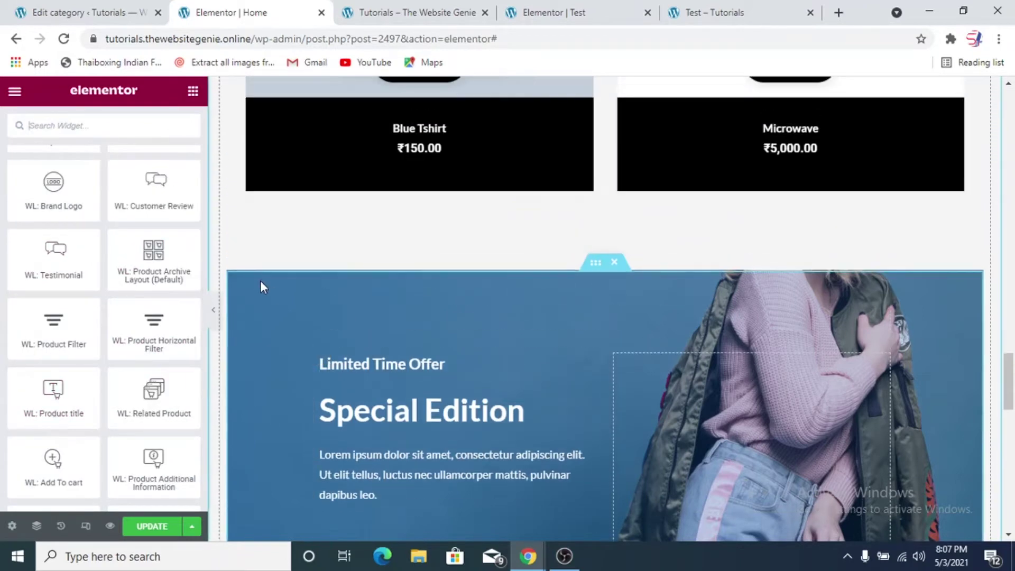
pyautogui.moveTo(153, 251); pyautogui.dragTo(617, 252)
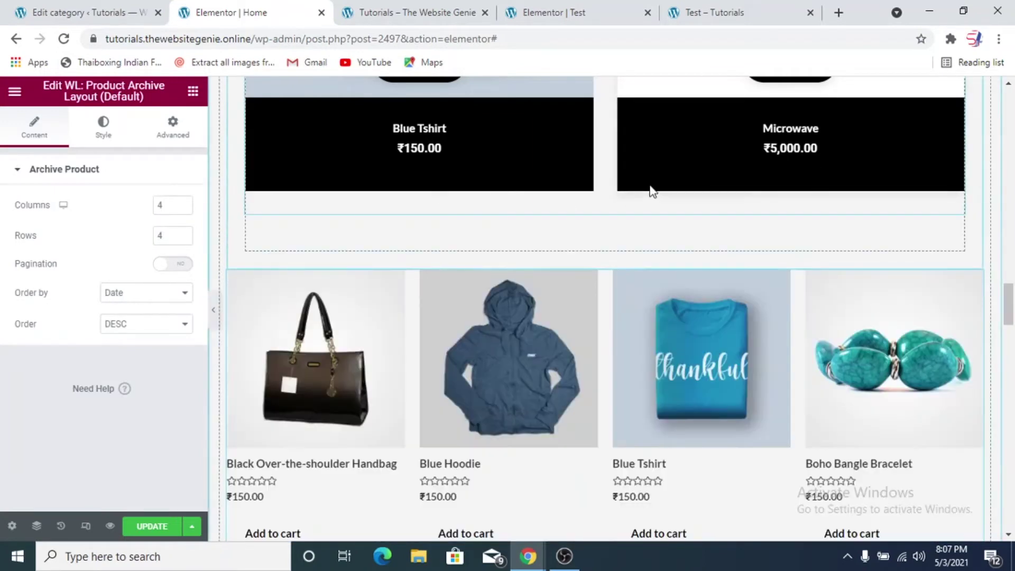
pyautogui.scroll(-2, 377, 372)
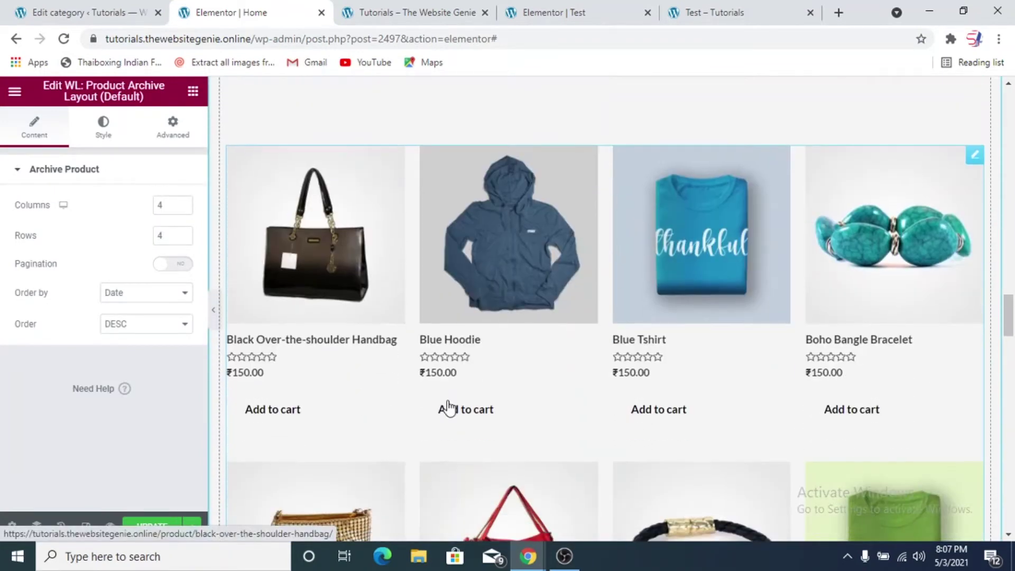
pyautogui.scroll(-4, 376, 363)
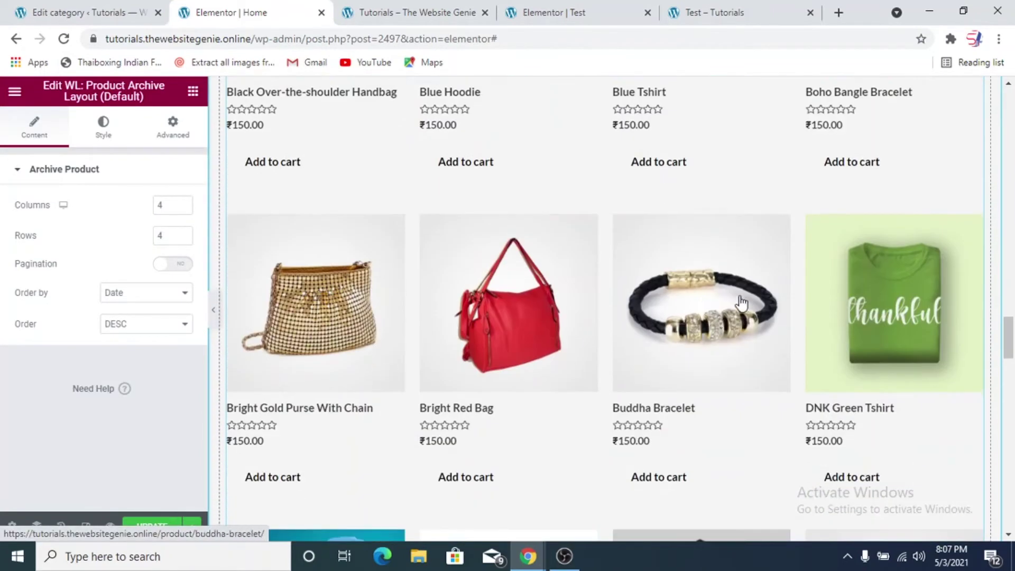
pyautogui.scroll(-7, 449, 249)
pyautogui.scroll(-12, 408, 286)
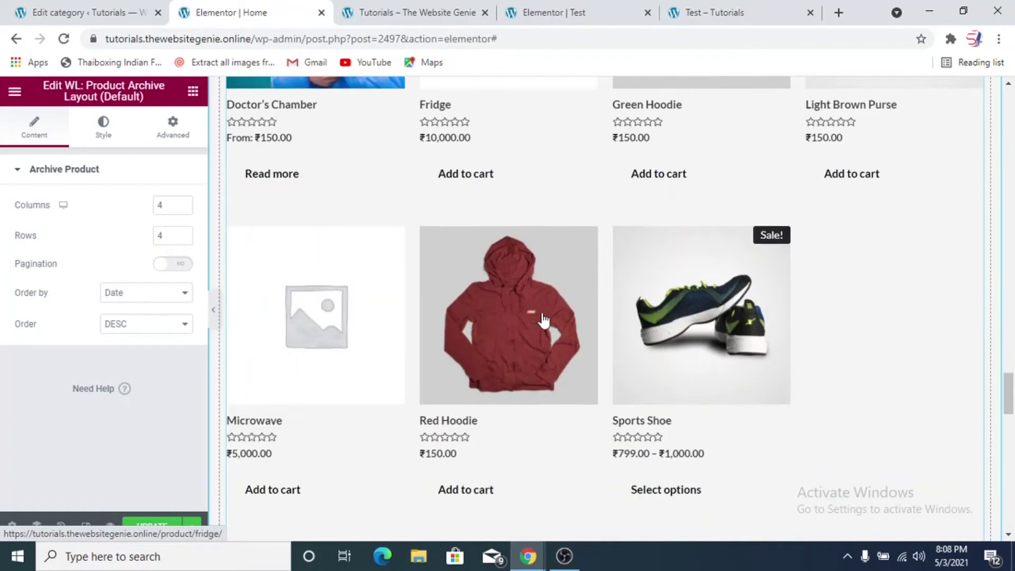
pyautogui.scroll(7, 524, 287)
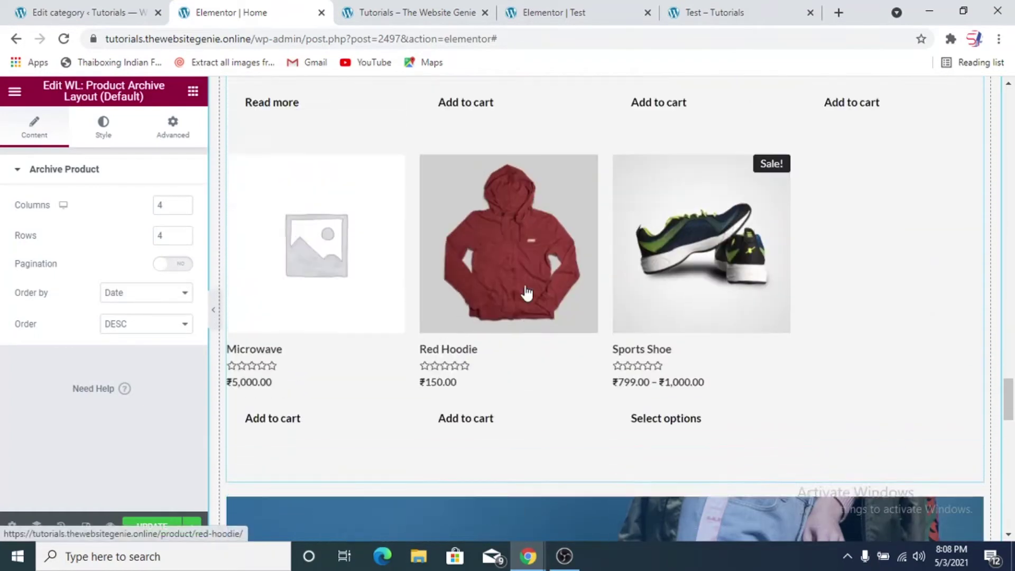
# Review the available sorting criteria and sort direction of the product archive layout
pyautogui.click(138, 305)
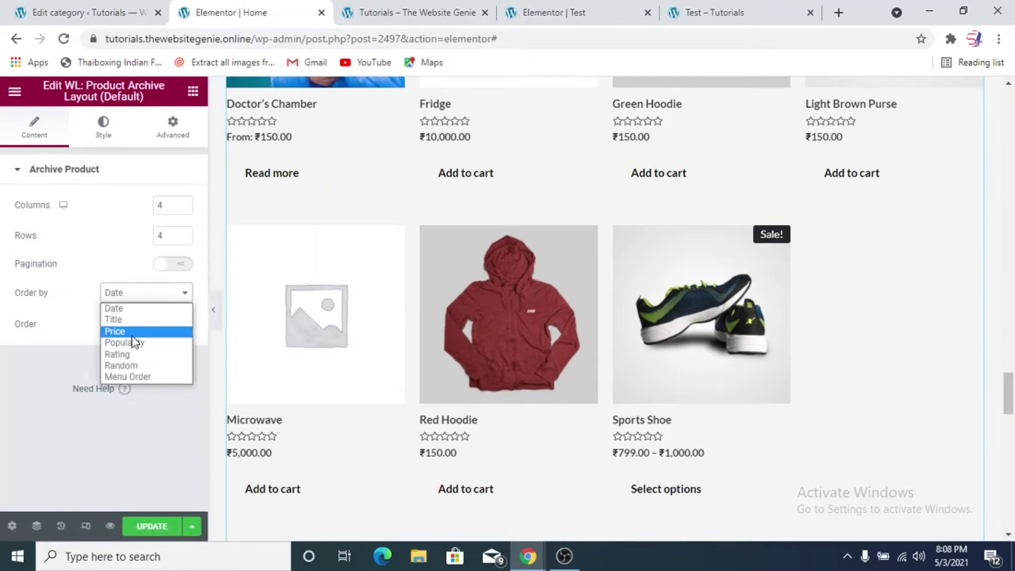
pyautogui.click(145, 292)
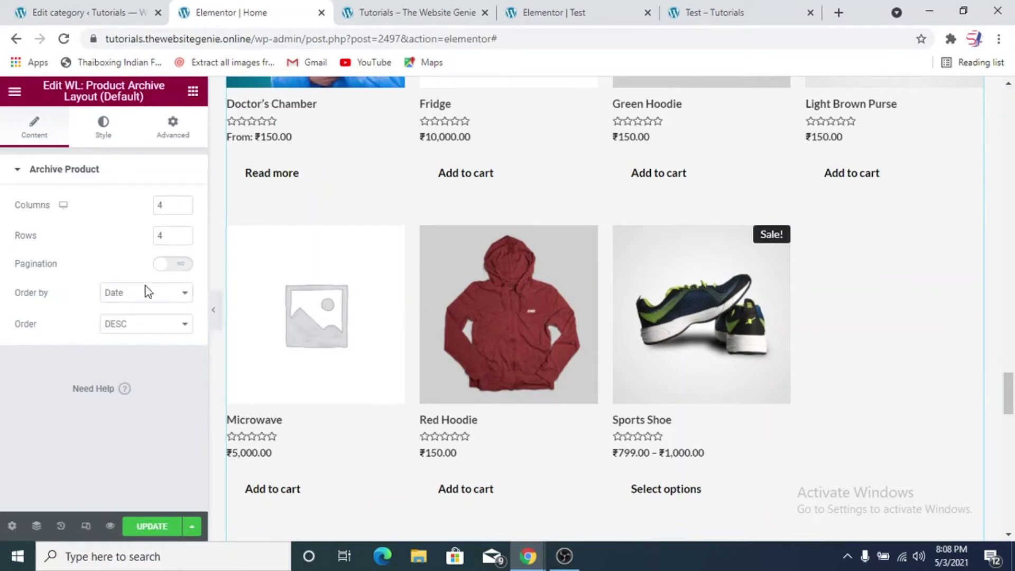
pyautogui.click(144, 332)
pyautogui.click(138, 330)
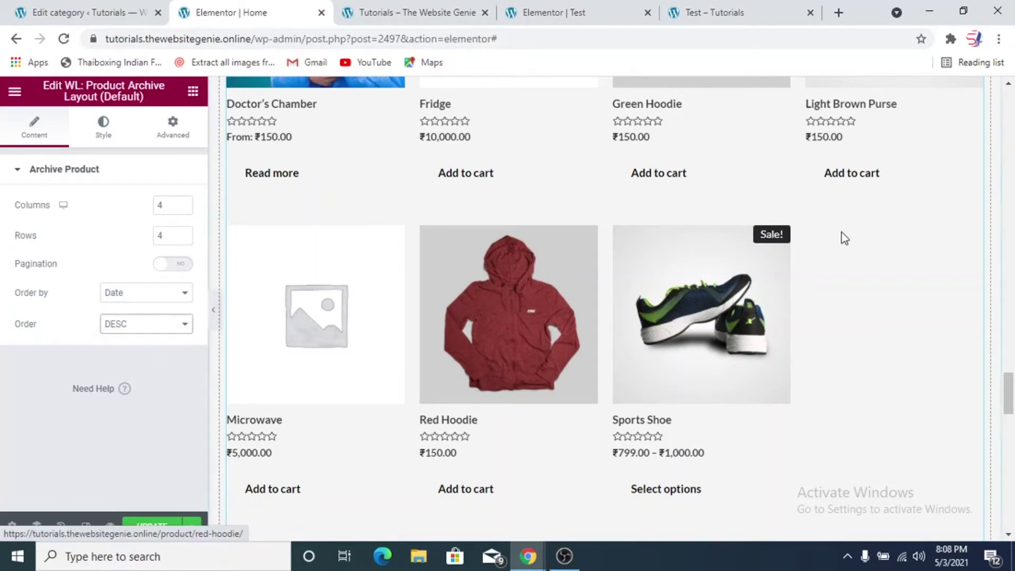
# Delete the product archive layout from below the featured products
pyautogui.scroll(15, 841, 233)
pyautogui.scroll(1, 890, 254)
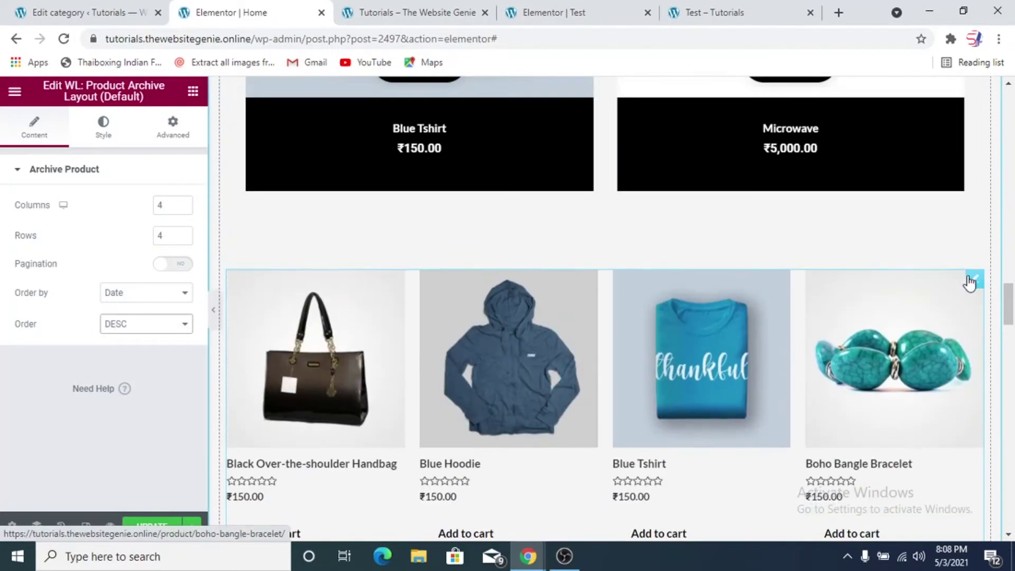
pyautogui.rightClick(975, 278)
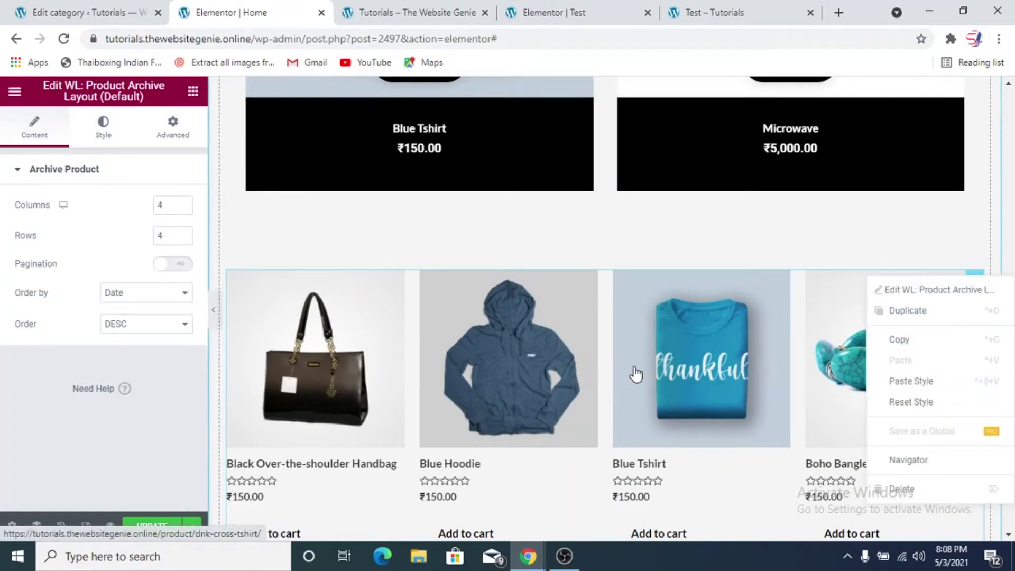
pyautogui.click(916, 489)
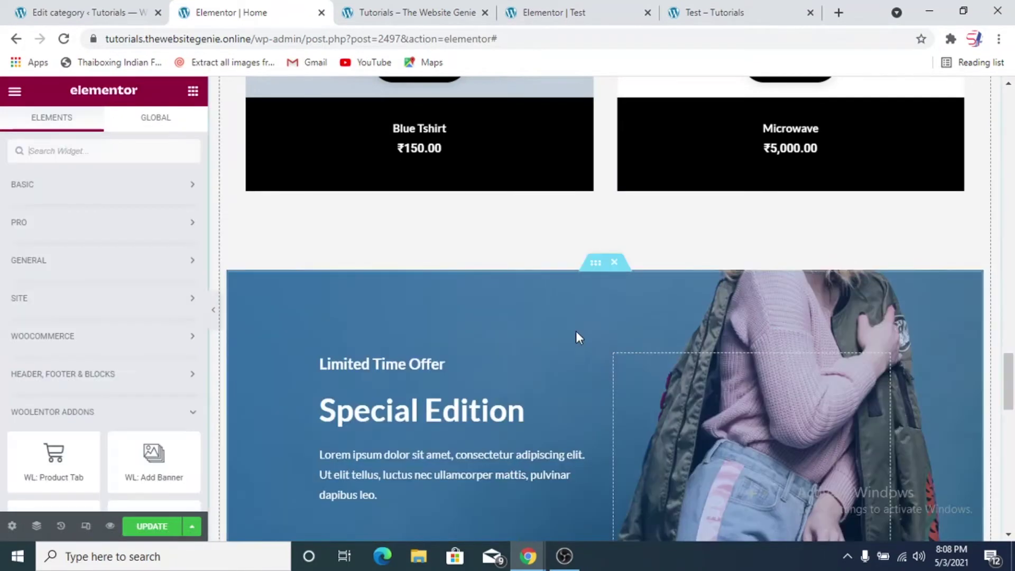
# Insert a WL: Product Curvy widget between the featured products and the Limited Time Offer banner
pyautogui.scroll(-10, 118, 319)
pyautogui.scroll(-5, 133, 315)
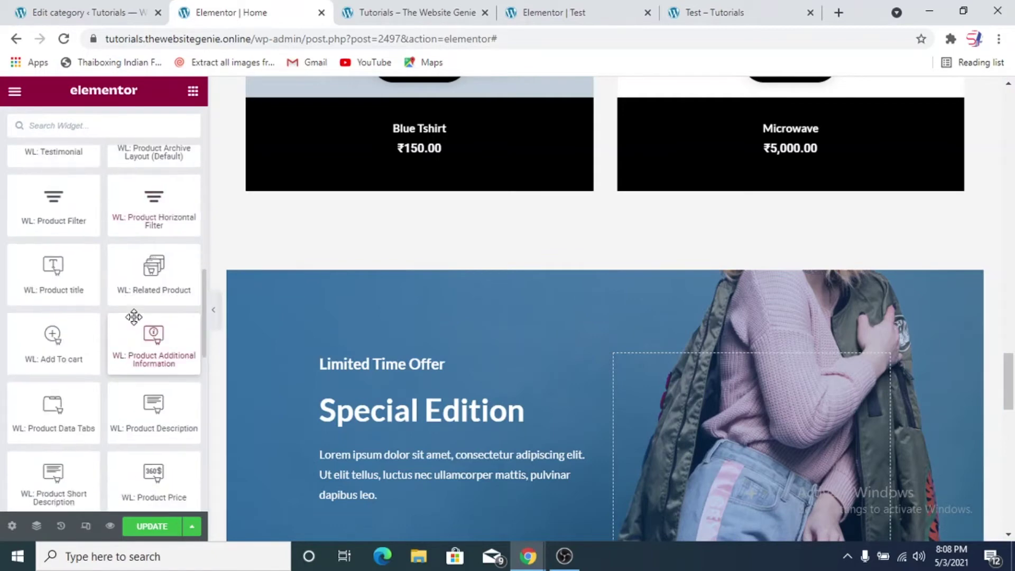
pyautogui.scroll(-2, 134, 317)
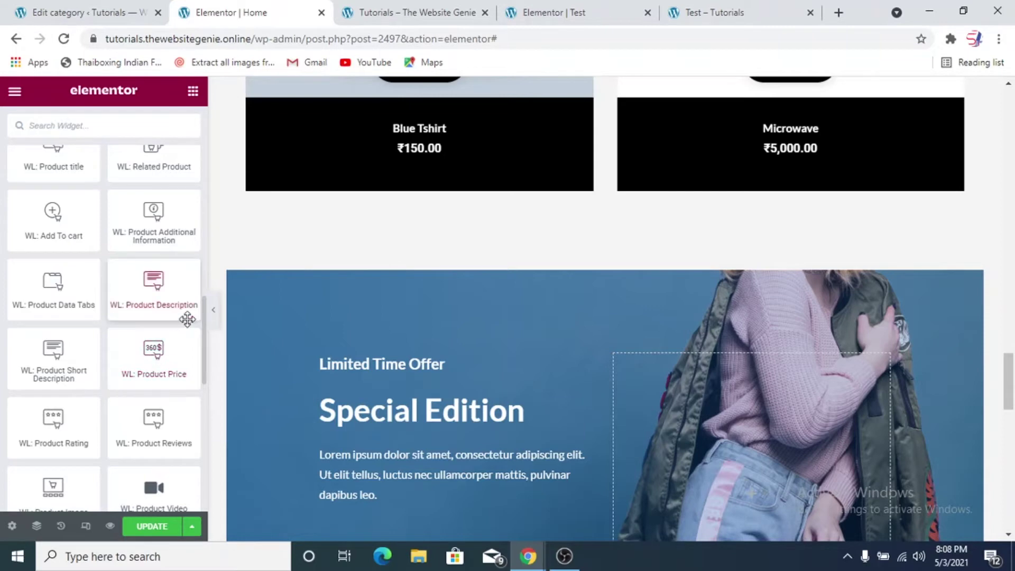
pyautogui.scroll(-3, 182, 323)
pyautogui.scroll(-2, 79, 354)
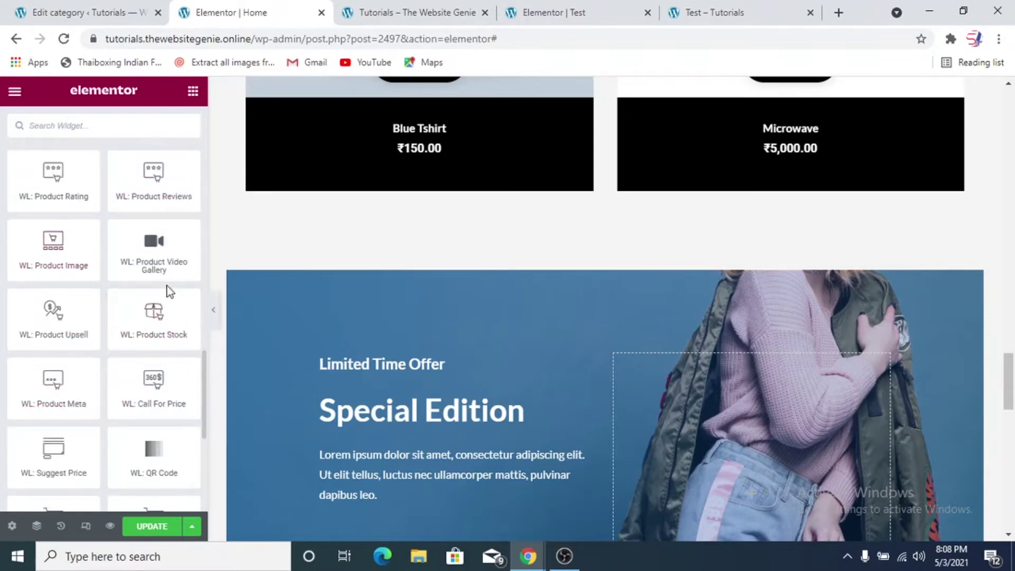
pyautogui.scroll(-2, 136, 328)
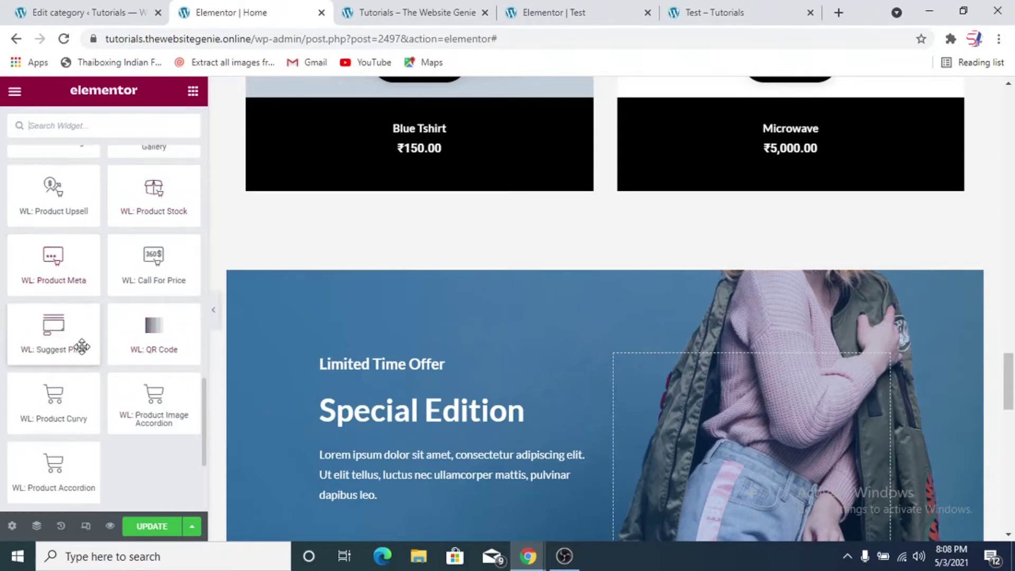
pyautogui.scroll(-2, 159, 370)
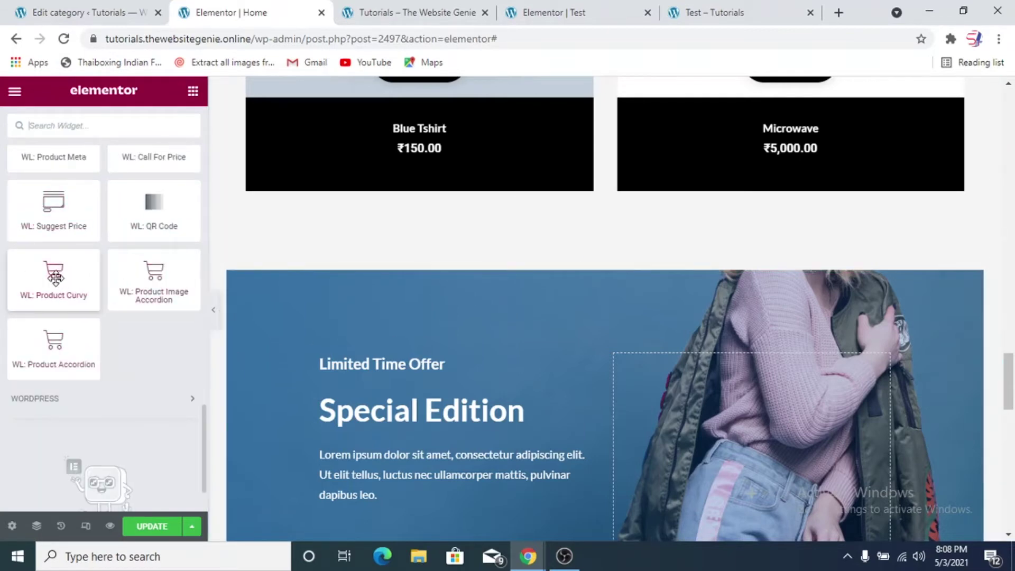
pyautogui.moveTo(57, 275); pyautogui.dragTo(586, 249)
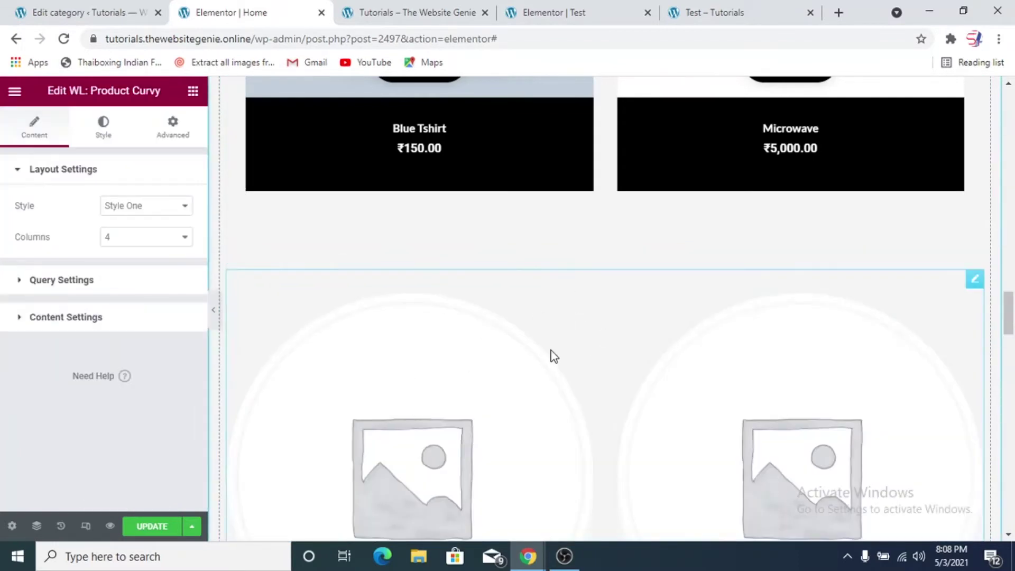
pyautogui.scroll(-7, 552, 355)
pyautogui.scroll(6, 539, 340)
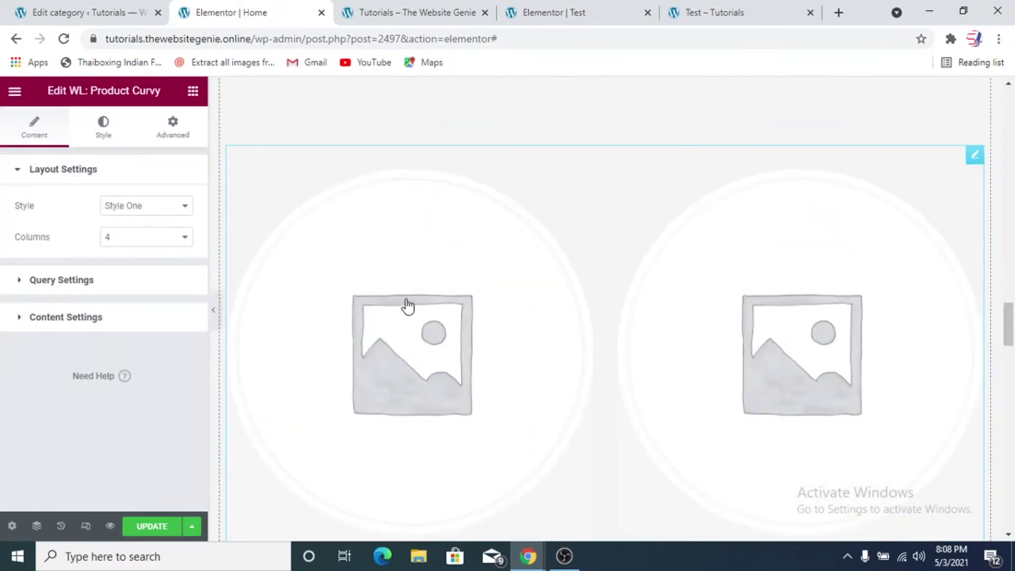
# Set the Product Curvy layout to Style Two with 2 columns
pyautogui.click(149, 209)
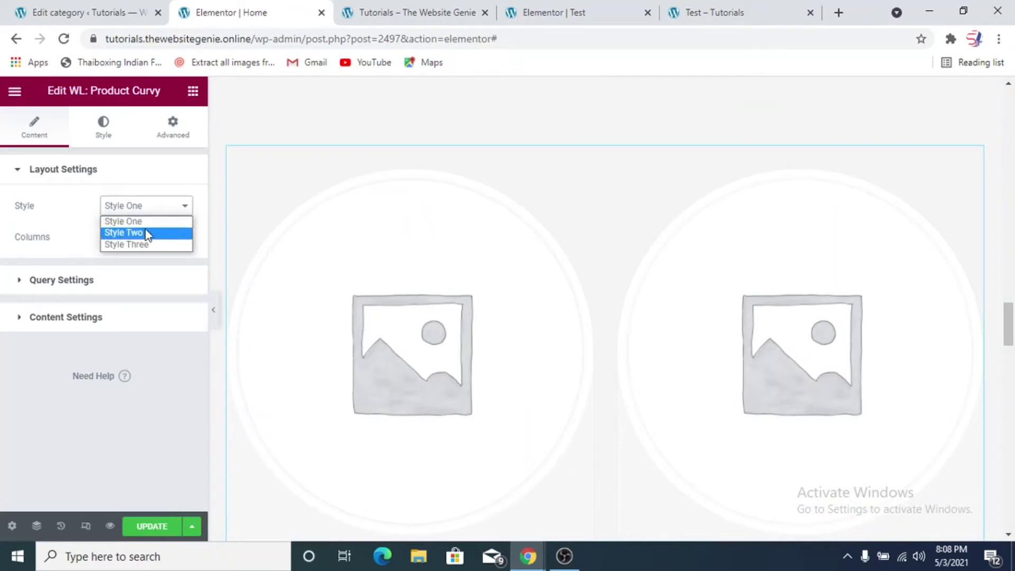
pyautogui.click(145, 233)
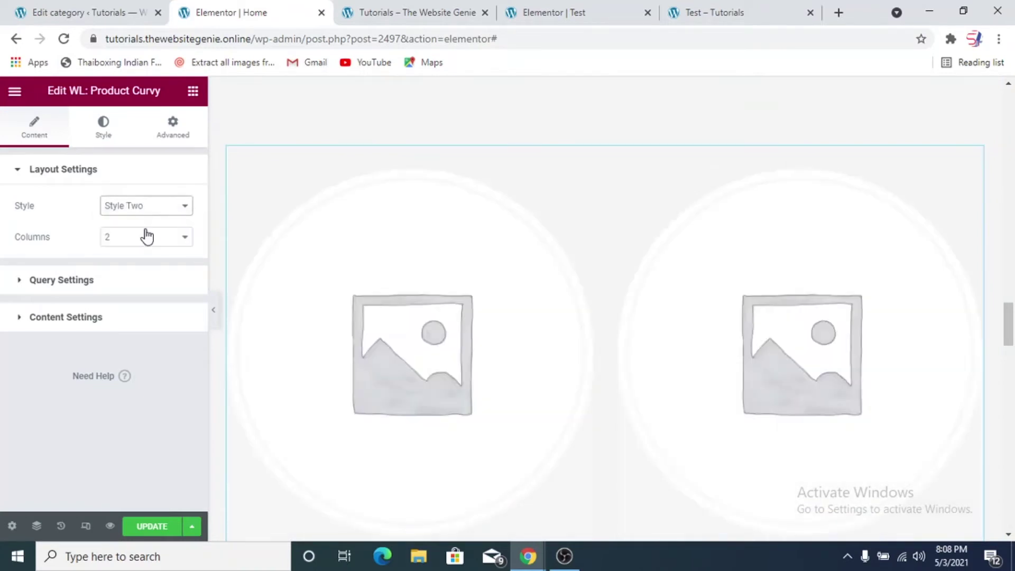
pyautogui.click(138, 244)
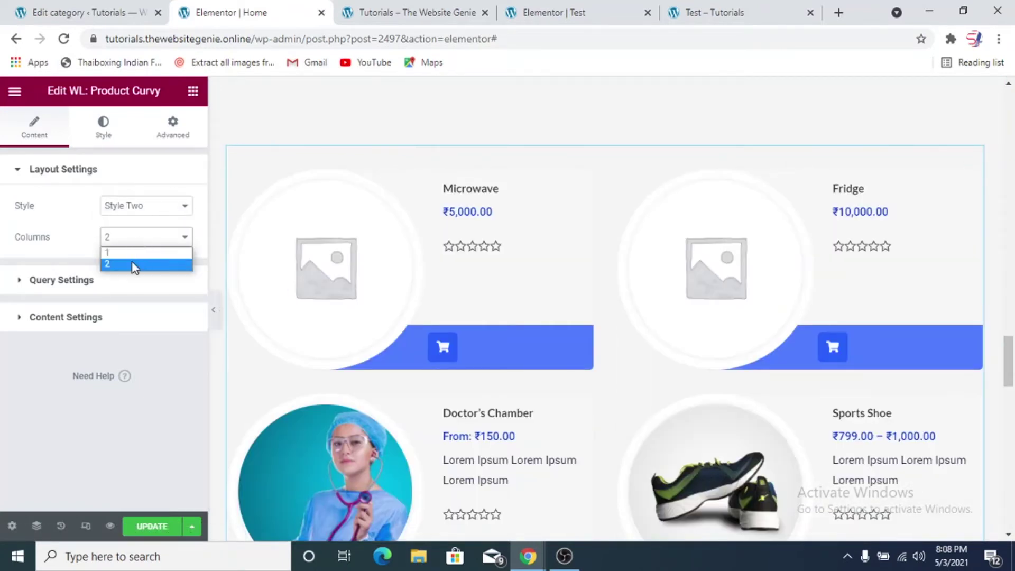
pyautogui.click(134, 264)
# Filter the Product Curvy widget's query by Random Products
pyautogui.click(83, 288)
pyautogui.click(142, 243)
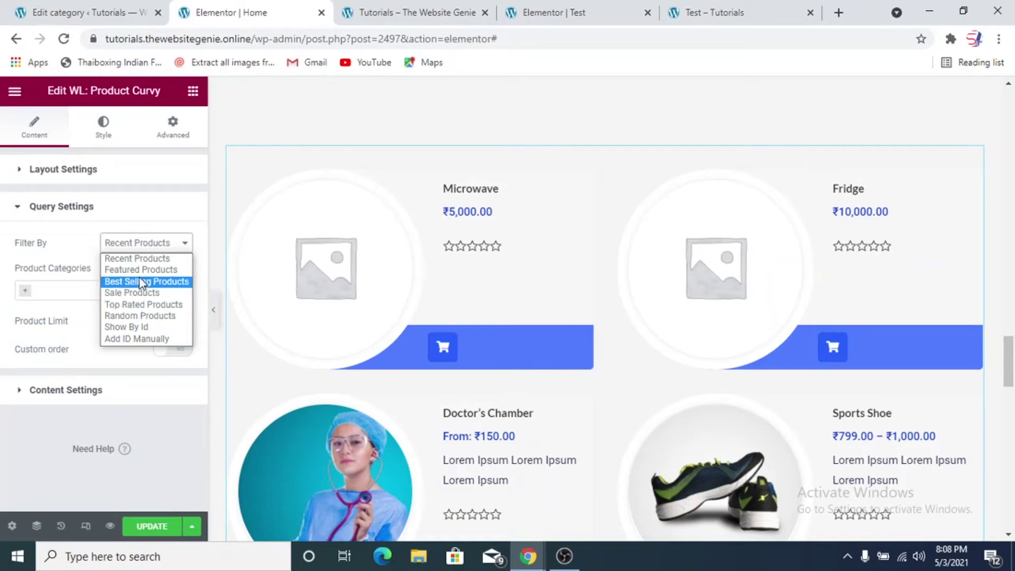
pyautogui.click(129, 316)
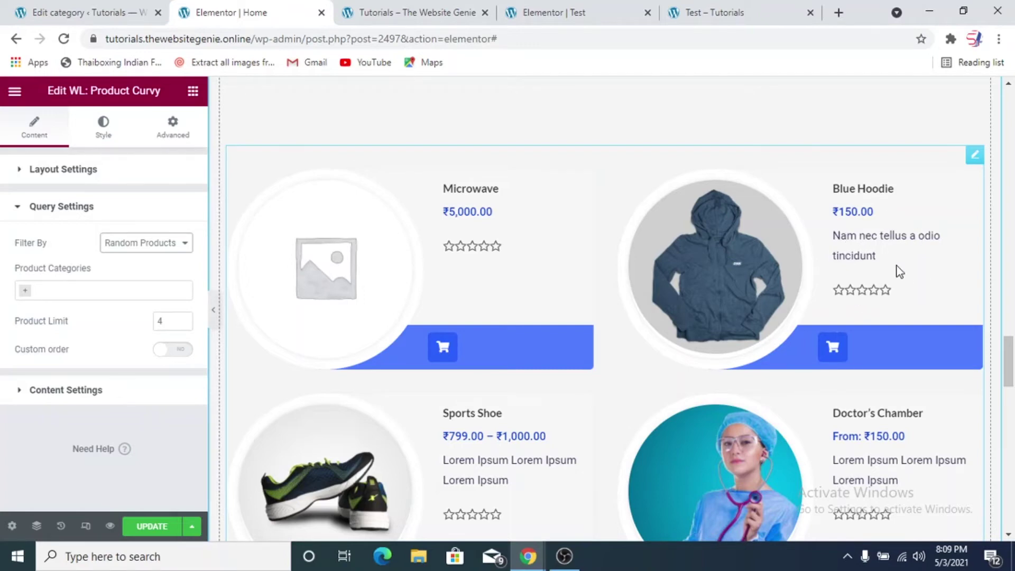
# Hide the product ratings in the Product Curvy widget's content display settings
pyautogui.scroll(-2, 509, 367)
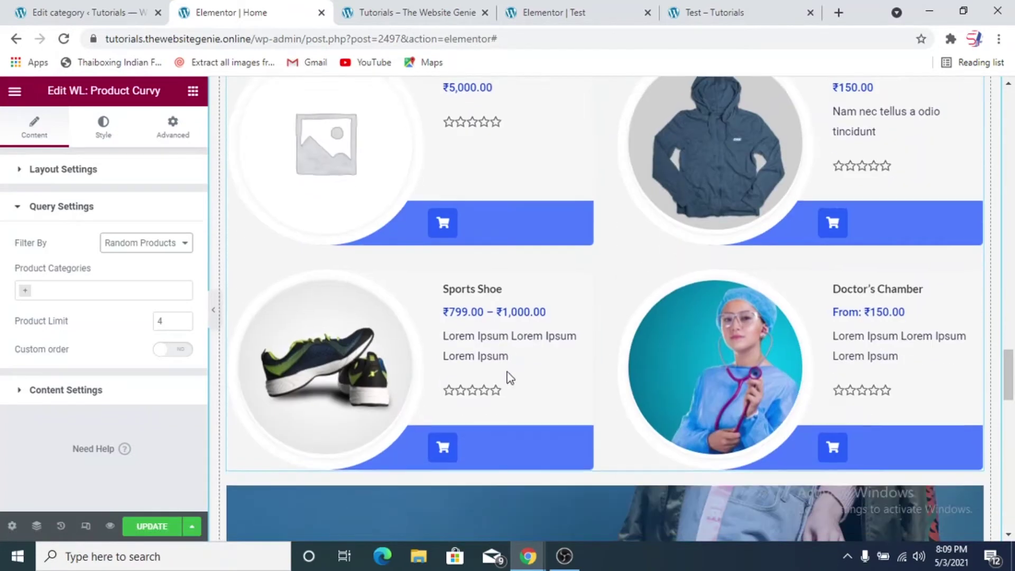
pyautogui.click(83, 391)
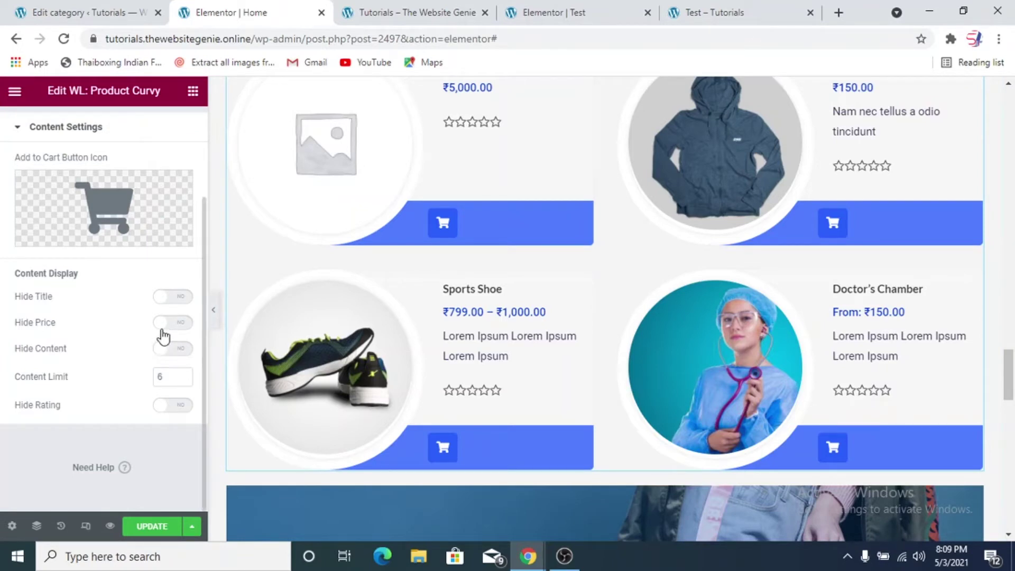
pyautogui.click(171, 407)
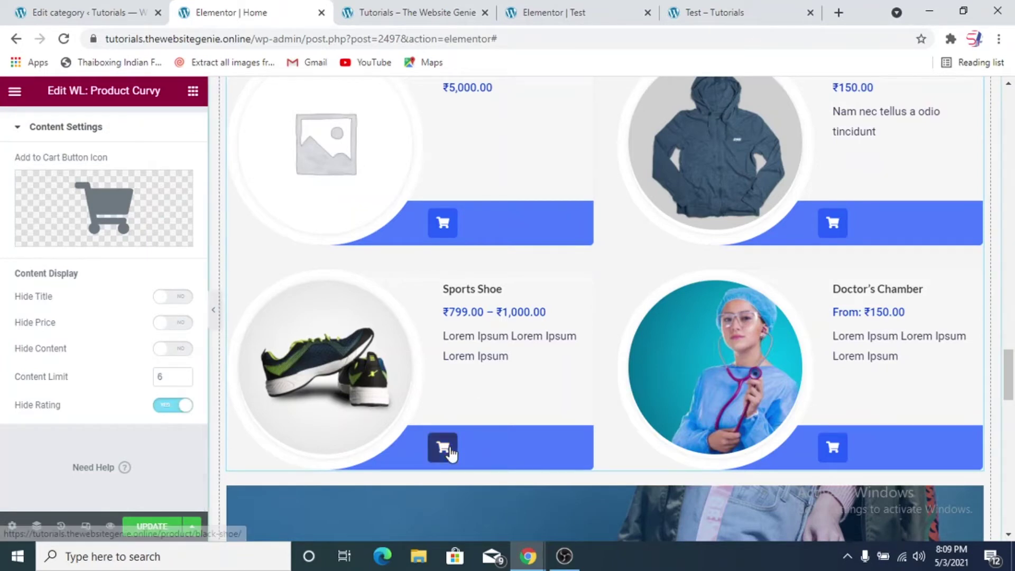
pyautogui.scroll(5, 903, 387)
pyautogui.scroll(-5, 889, 379)
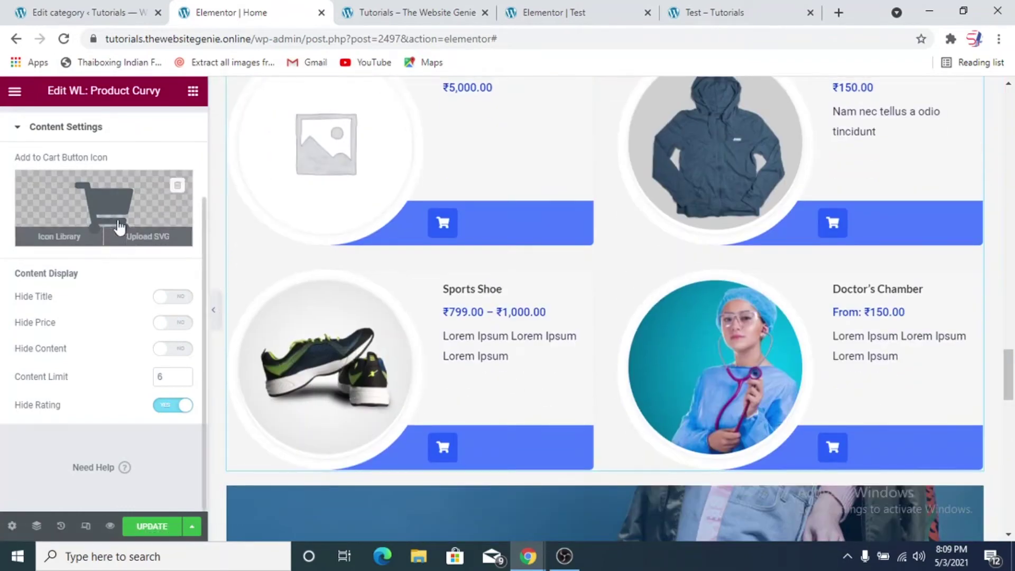
pyautogui.scroll(4, 632, 257)
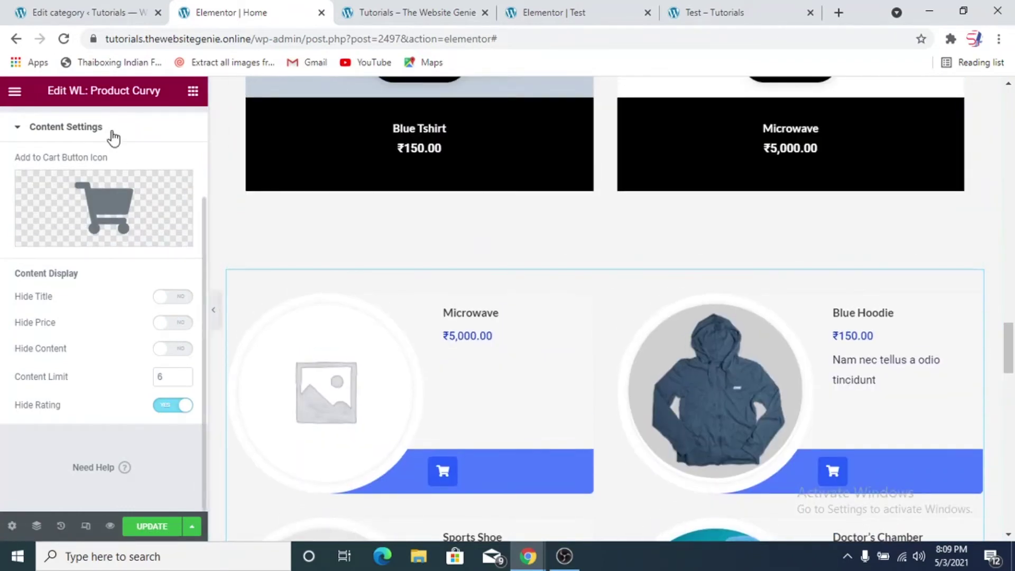
# Try Style Three as the layout style of the Product Curvy widget
pyautogui.click(114, 139)
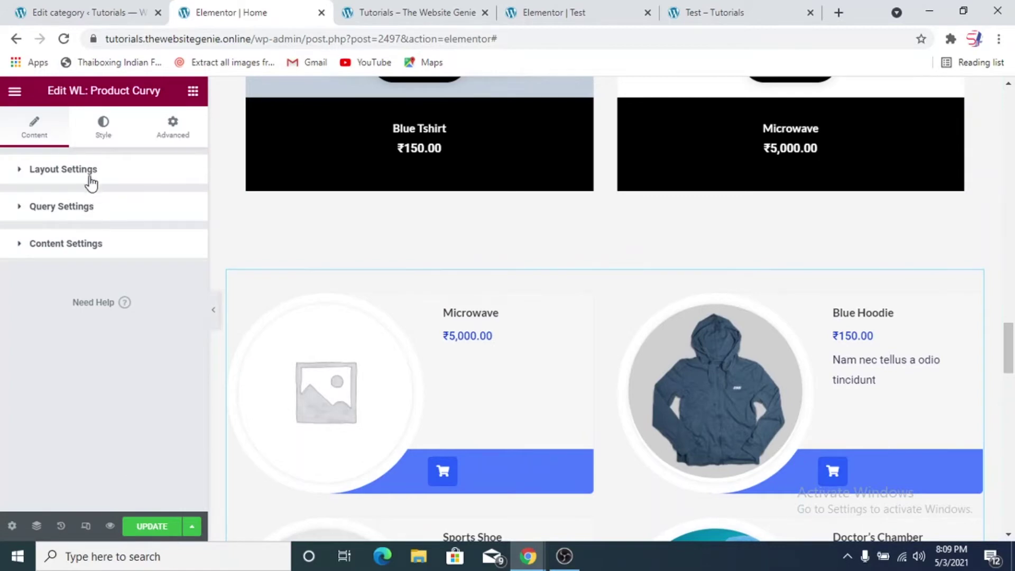
pyautogui.click(87, 177)
pyautogui.click(128, 210)
pyautogui.click(130, 243)
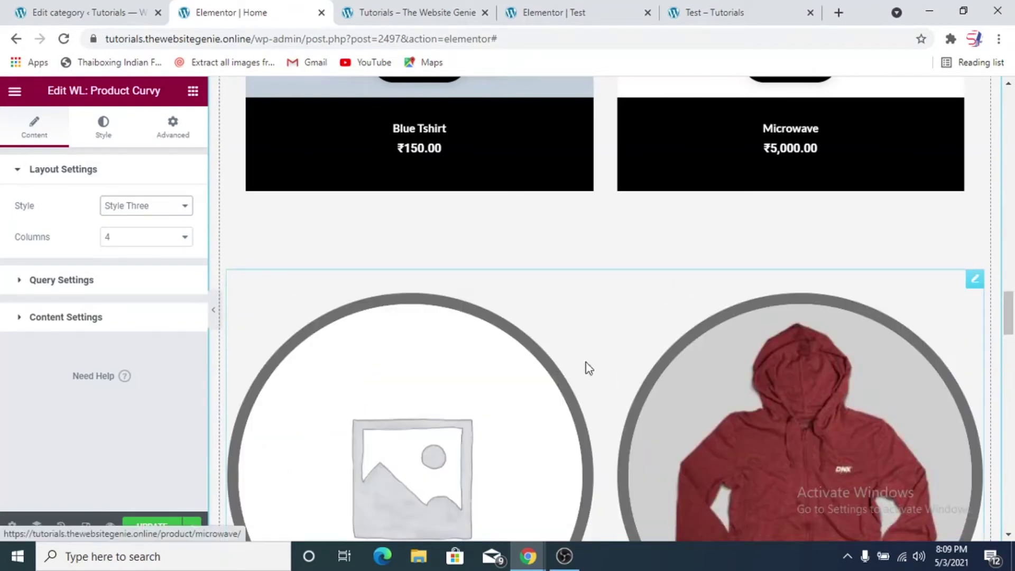
pyautogui.scroll(-4, 585, 363)
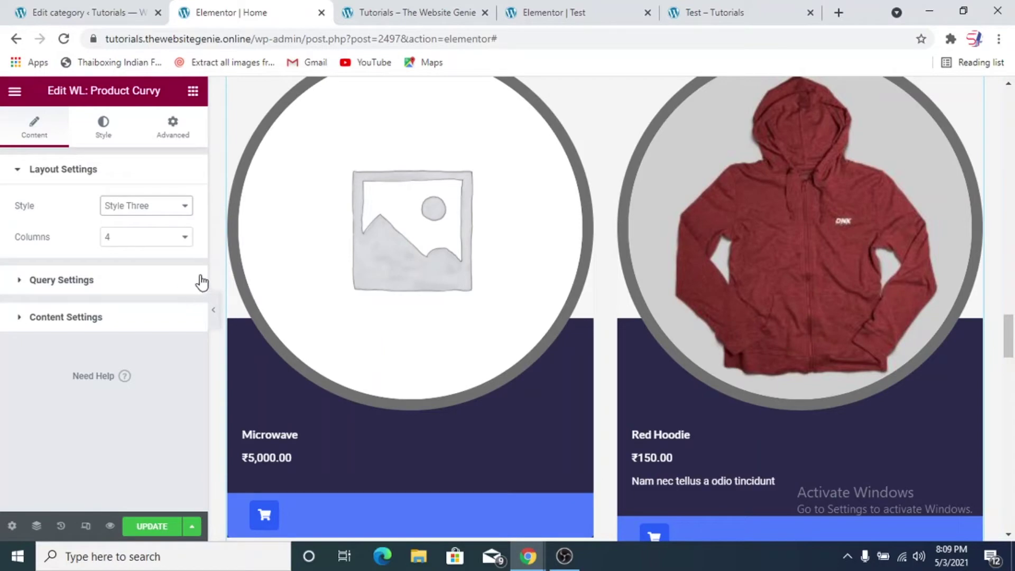
# Preview the curvy product section at full page width, with the editing panel collapsed, and restore the panel
pyautogui.click(213, 312)
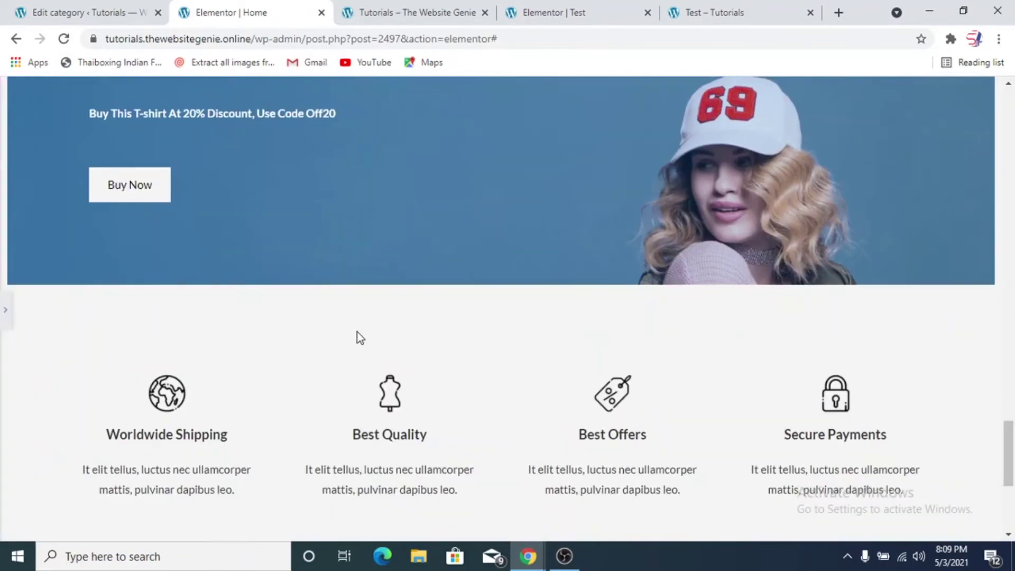
pyautogui.scroll(10, 355, 325)
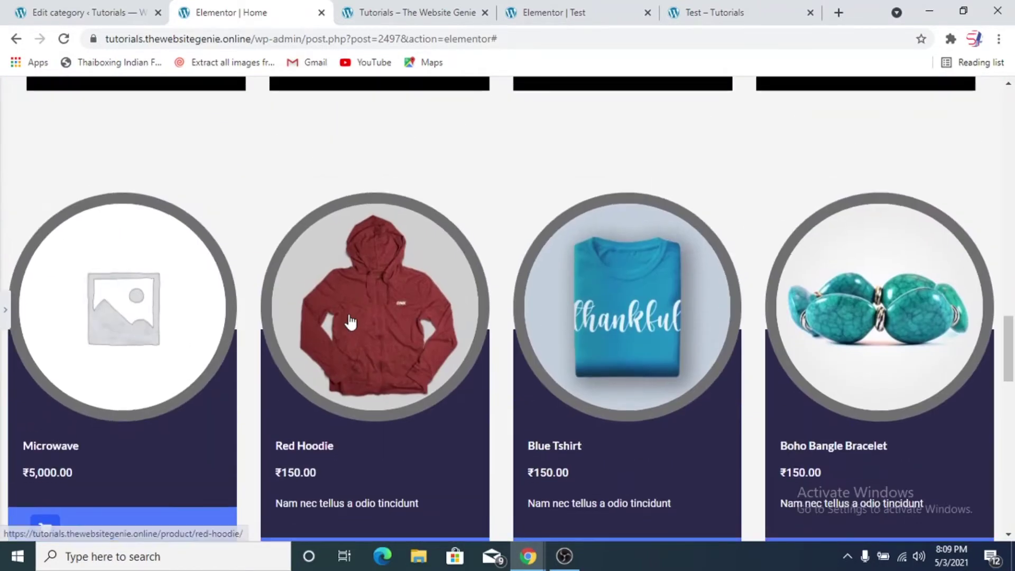
pyautogui.scroll(-2, 328, 306)
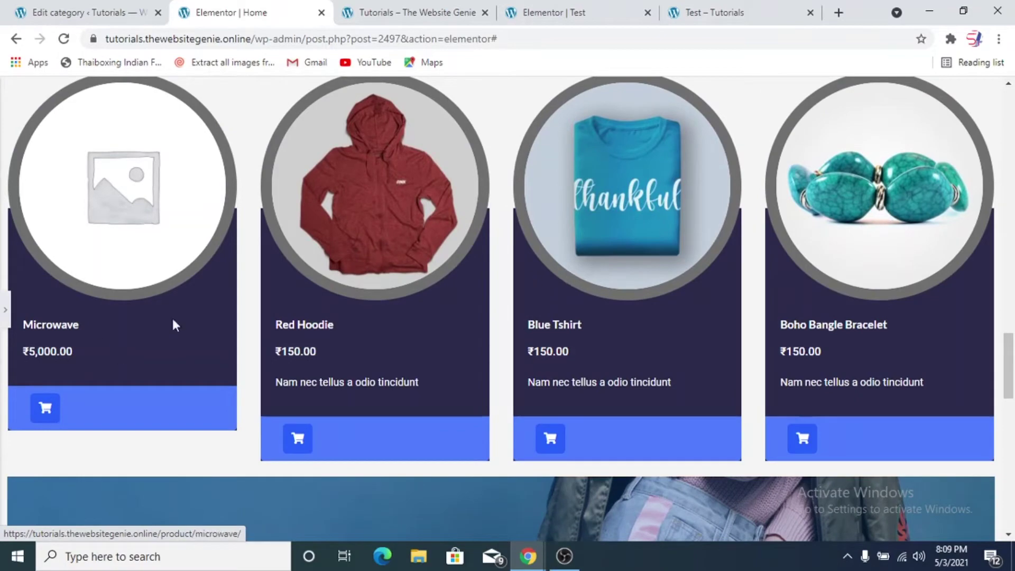
pyautogui.click(6, 311)
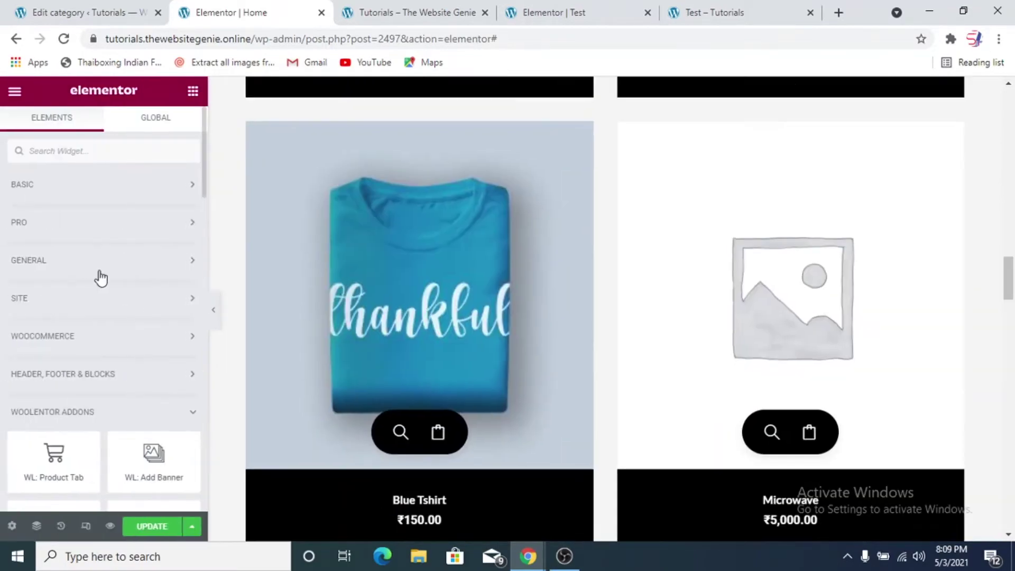
# Reselect the Product Curvy widget below the featured products and set its layout back to Style Two
pyautogui.scroll(-2, 100, 277)
pyautogui.scroll(4, 613, 309)
pyautogui.scroll(-5, 613, 309)
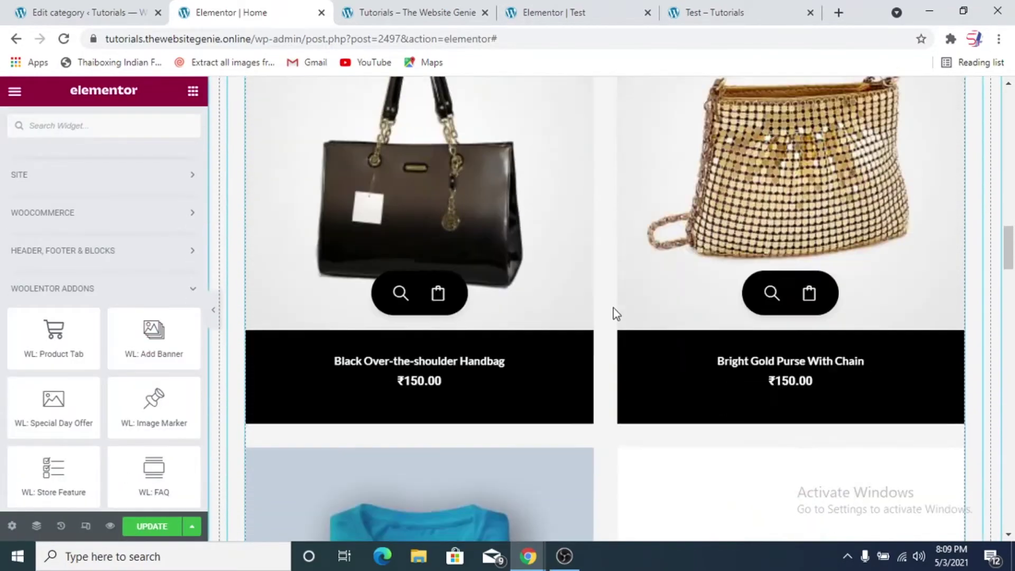
pyautogui.click(280, 319)
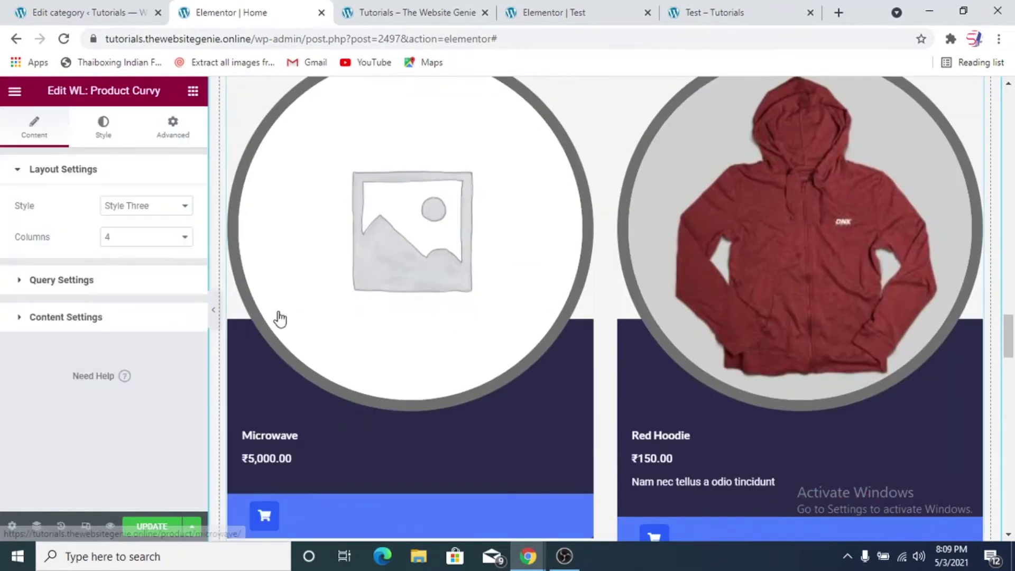
pyautogui.click(120, 211)
pyautogui.click(115, 236)
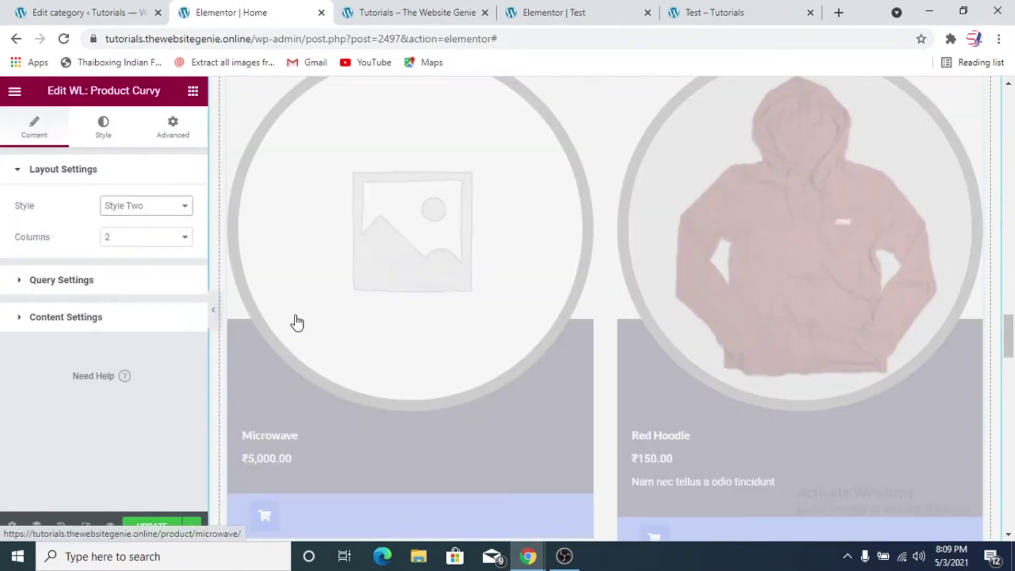
# Review the Product Curvy widget's style options for border, background, product title and price
pyautogui.scroll(3, 523, 222)
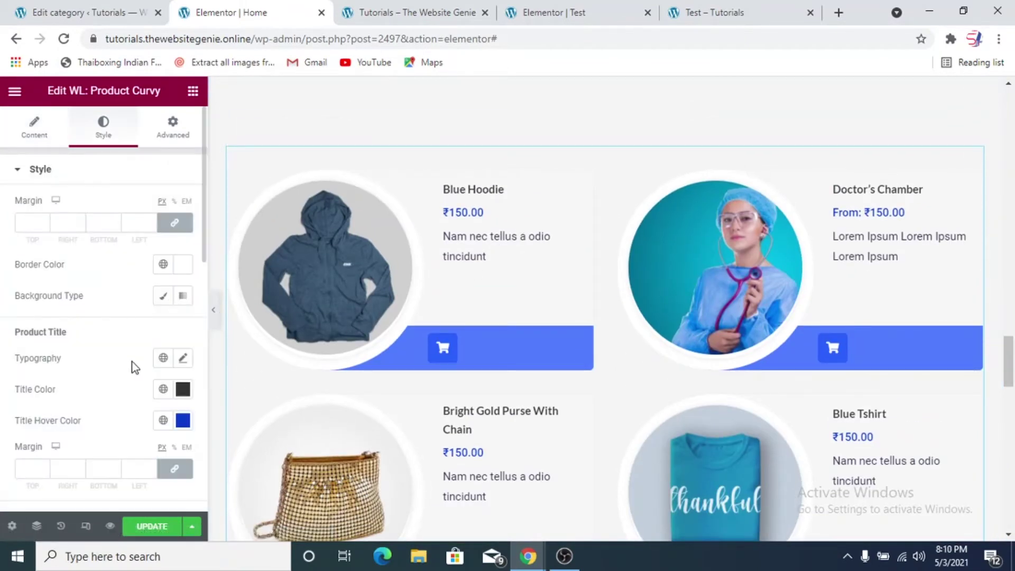
pyautogui.scroll(-2, 134, 365)
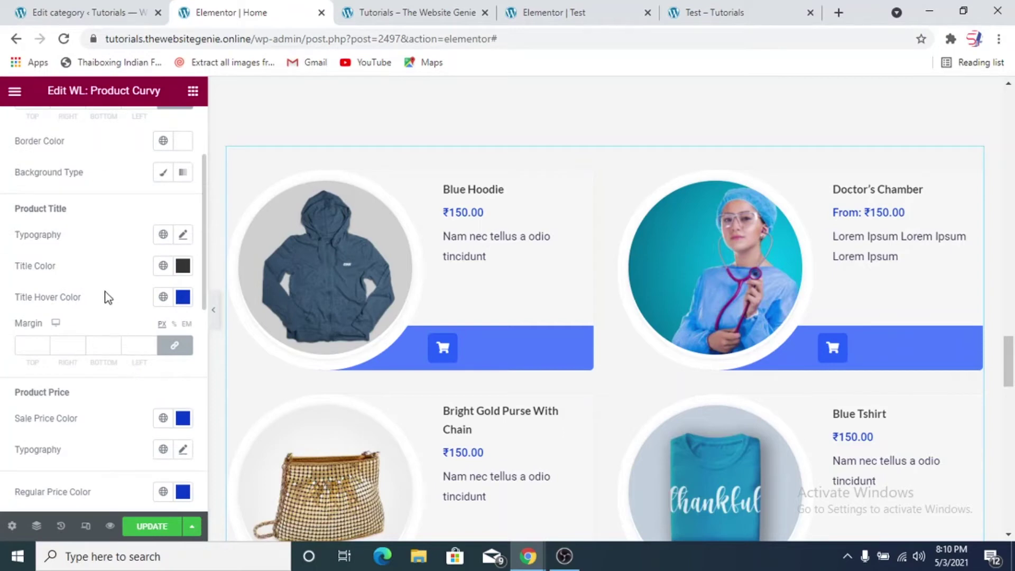
pyautogui.scroll(2, 108, 298)
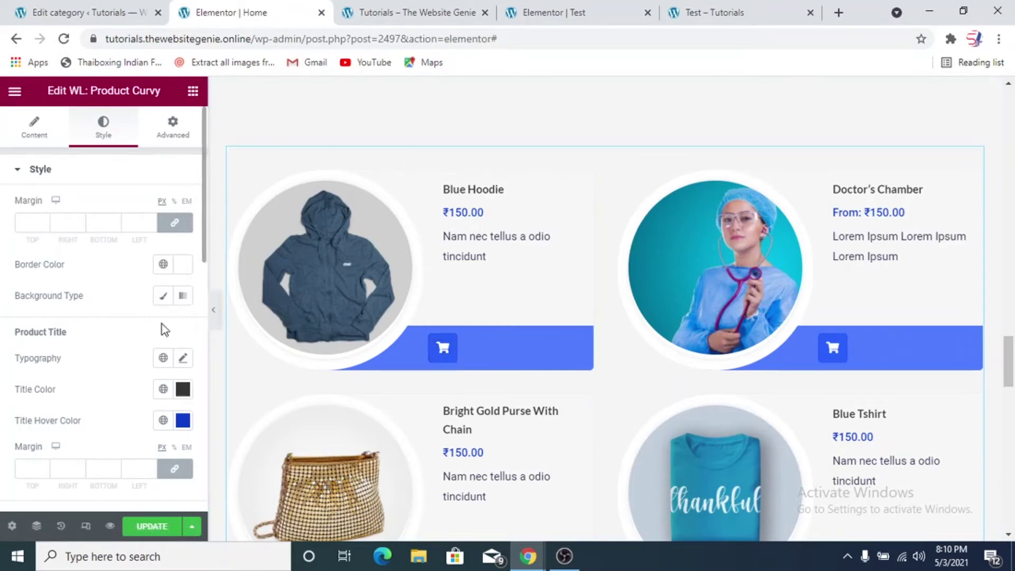
# Give the Product Curvy cards a classic background in white, #FFFFFF
pyautogui.click(162, 301)
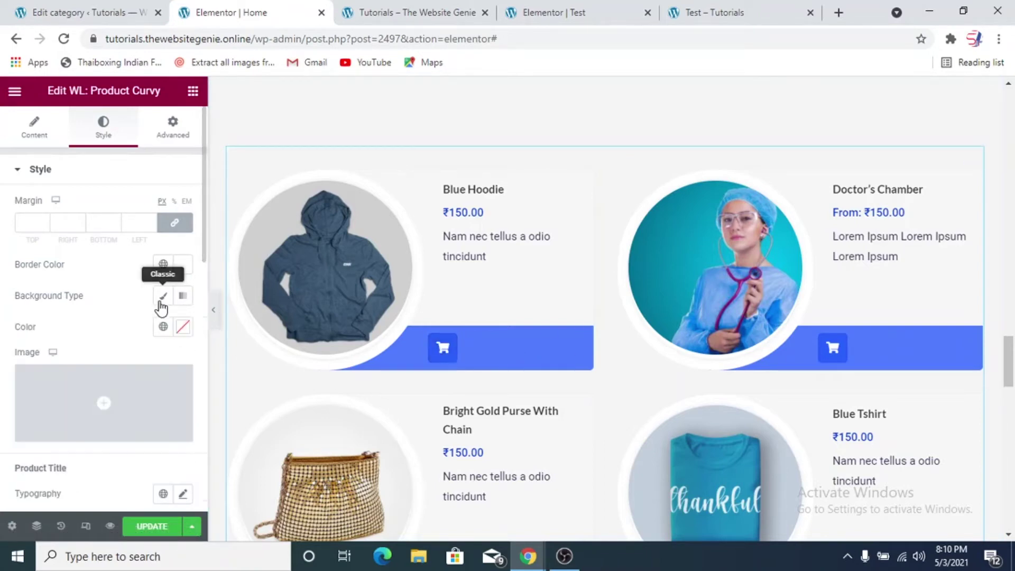
pyautogui.click(184, 329)
pyautogui.moveTo(249, 238)
pyautogui.mouseDown()
pyautogui.moveTo(219, 260)
pyautogui.moveTo(229, 236)
pyautogui.moveTo(214, 125)
pyautogui.mouseUp()
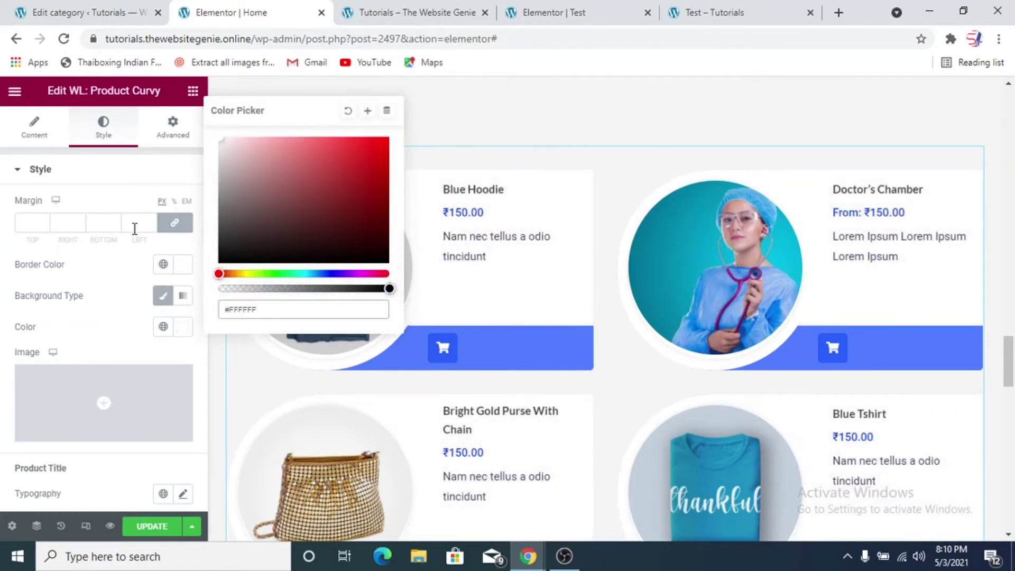
pyautogui.click(112, 316)
# In the action button style, set a classic background in white, #FFFFFF, for the strip behind the cart buttons
pyautogui.scroll(-5, 135, 350)
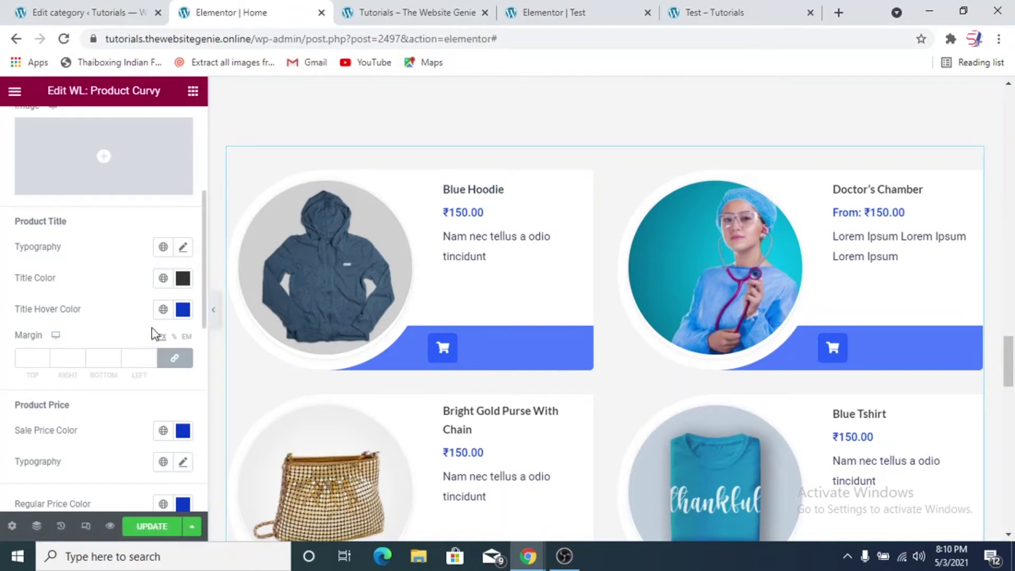
pyautogui.scroll(-2, 118, 351)
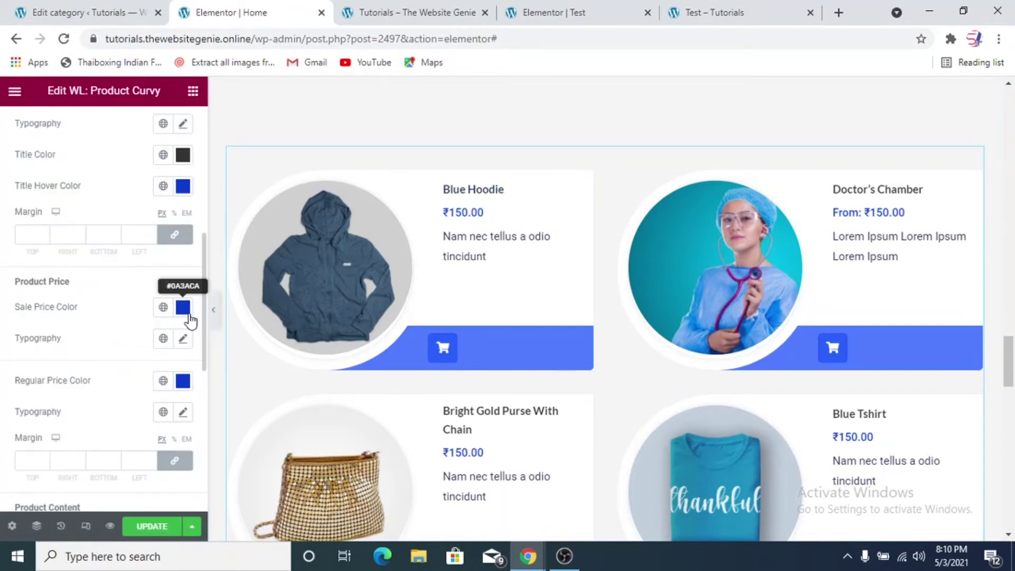
pyautogui.scroll(-2, 190, 320)
pyautogui.scroll(-4, 72, 314)
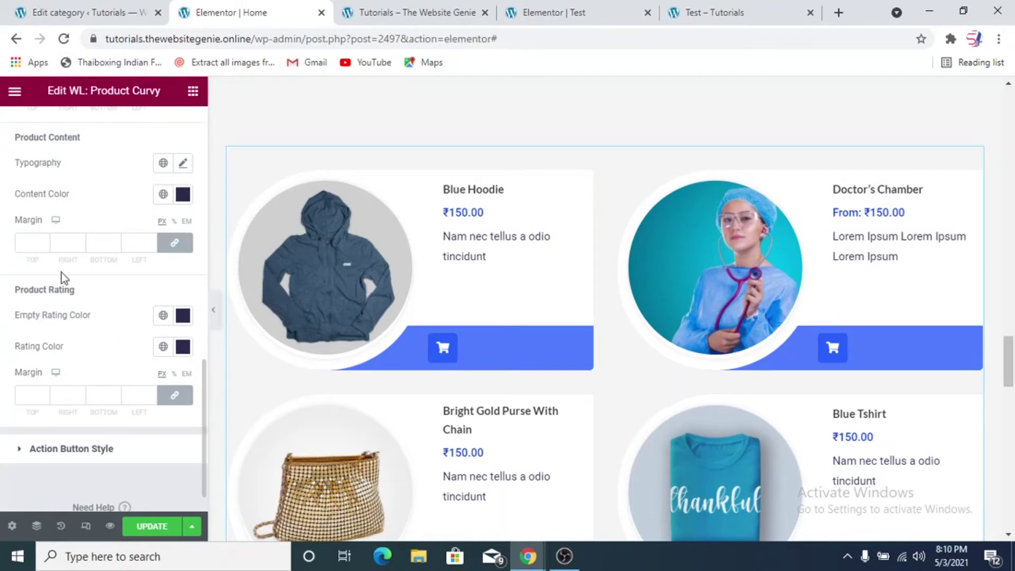
pyautogui.click(64, 450)
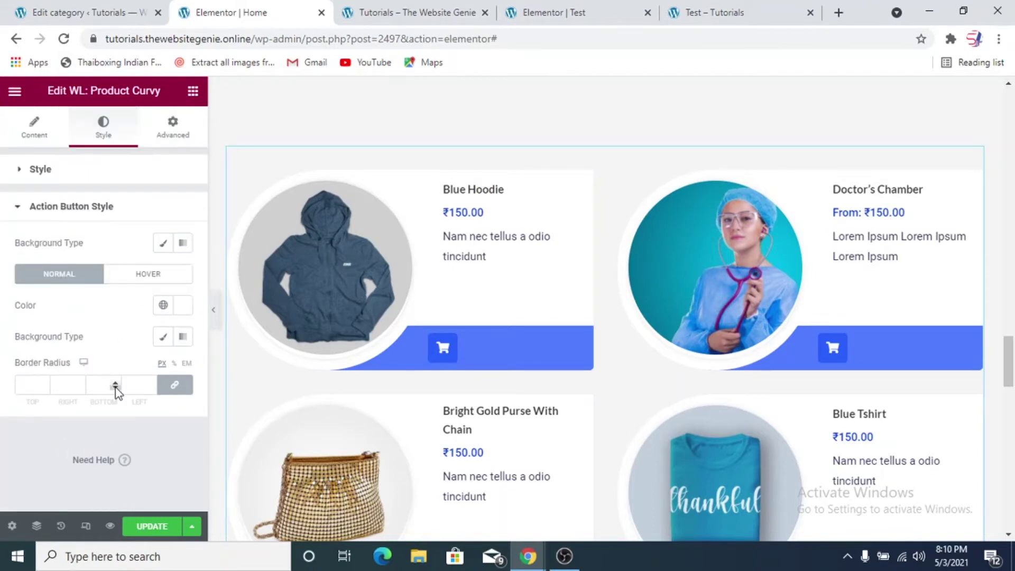
pyautogui.click(164, 243)
pyautogui.click(182, 274)
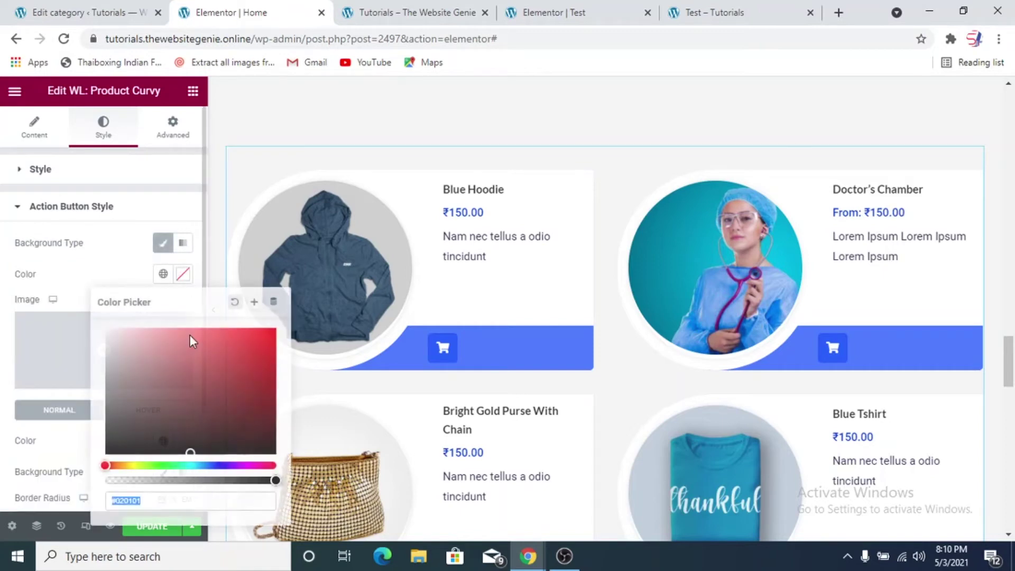
pyautogui.moveTo(130, 394); pyautogui.dragTo(124, 390)
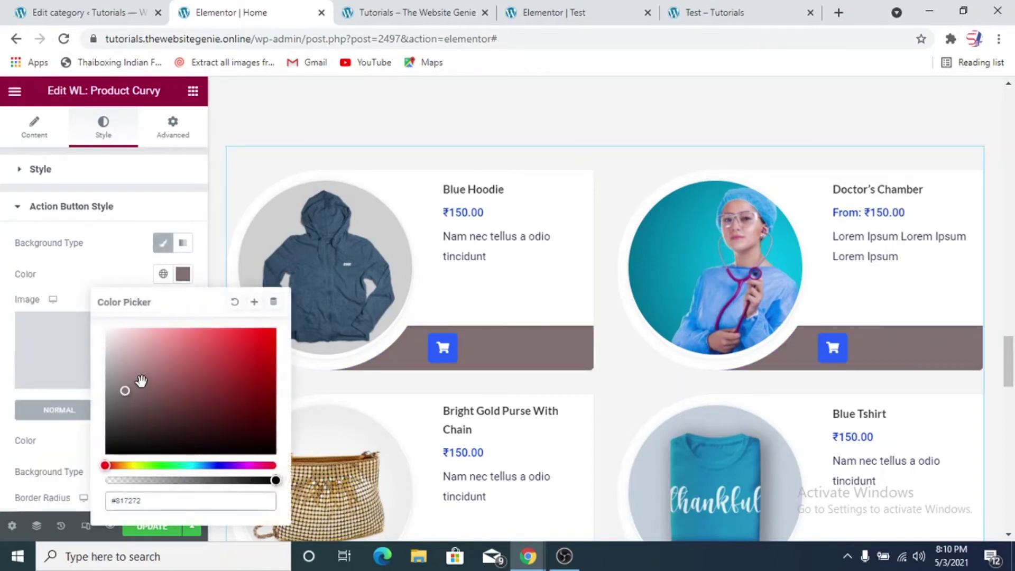
pyautogui.moveTo(126, 389); pyautogui.dragTo(106, 329)
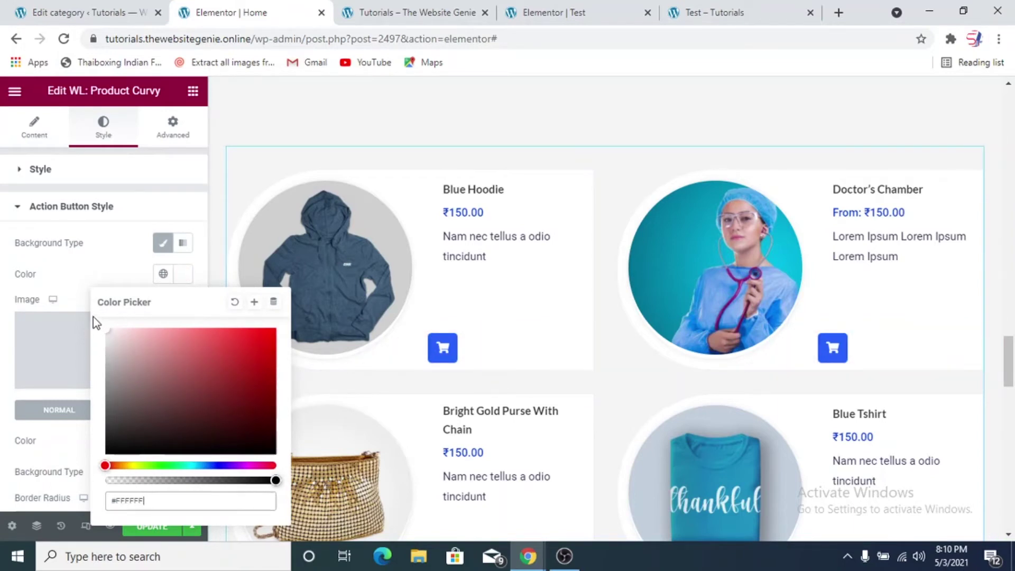
pyautogui.click(199, 333)
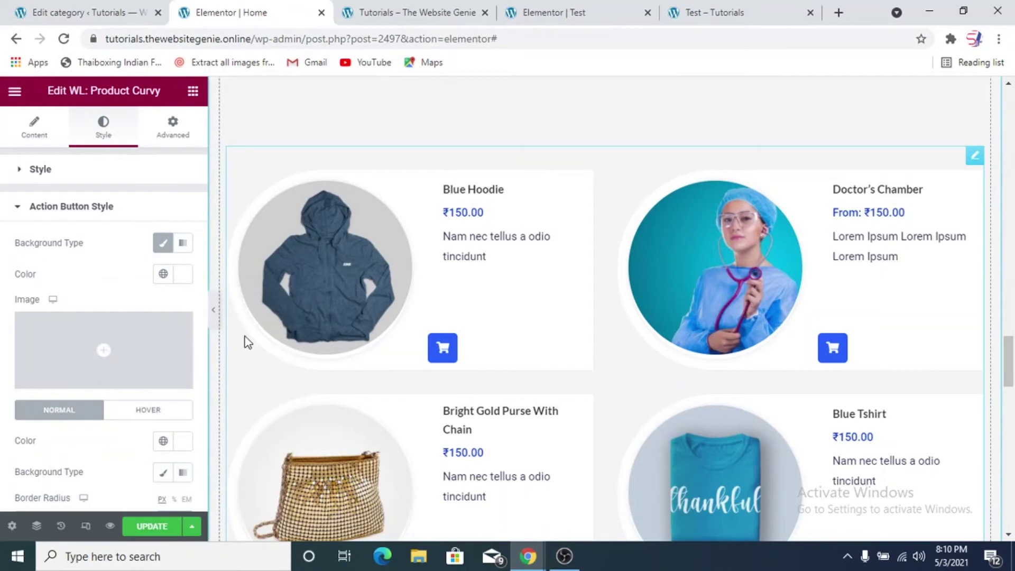
# Set the action button's hover colour to a golden yellow
pyautogui.scroll(-3, 50, 290)
pyautogui.scroll(3, 122, 341)
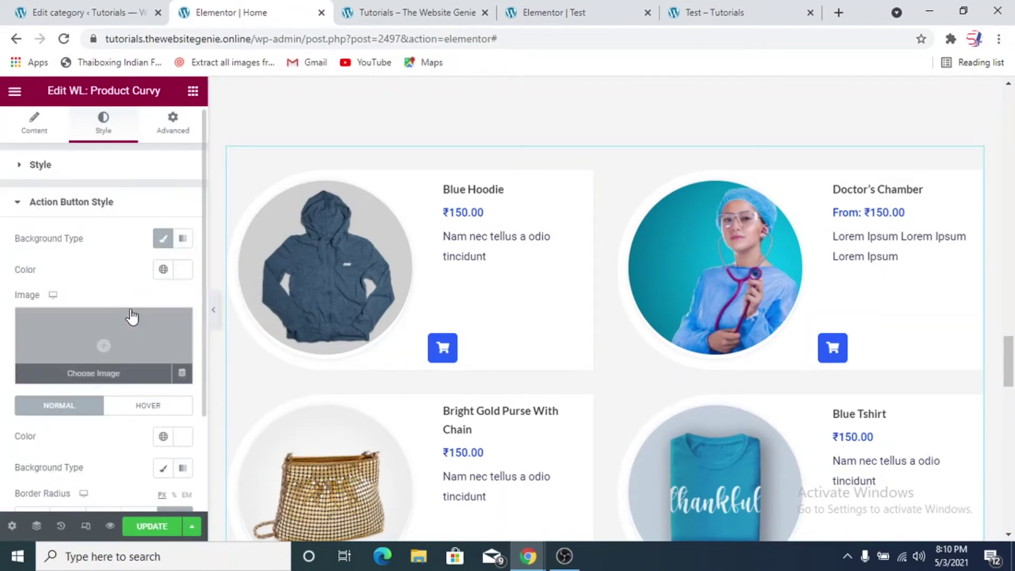
pyautogui.scroll(-3, 132, 316)
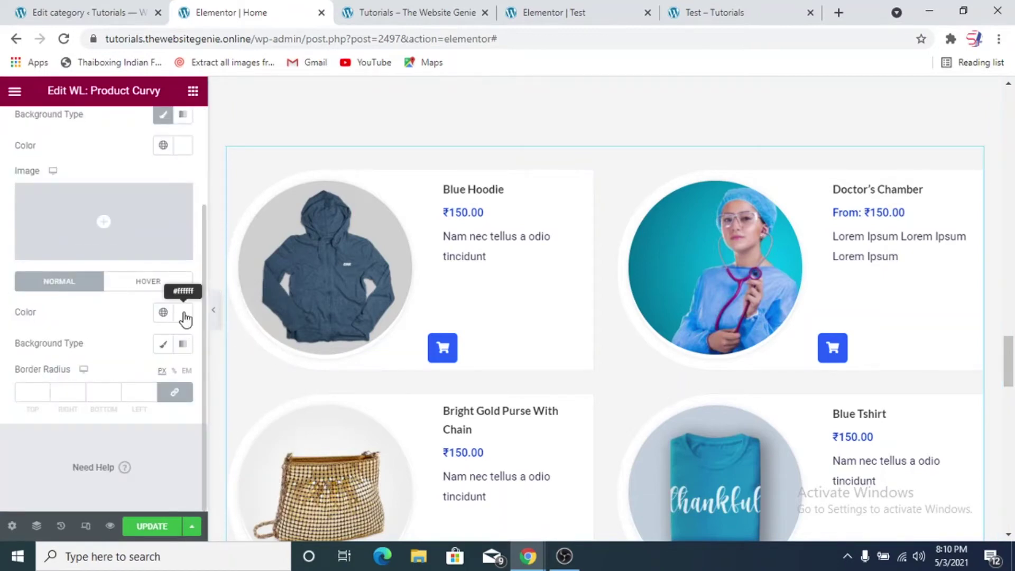
pyautogui.click(166, 288)
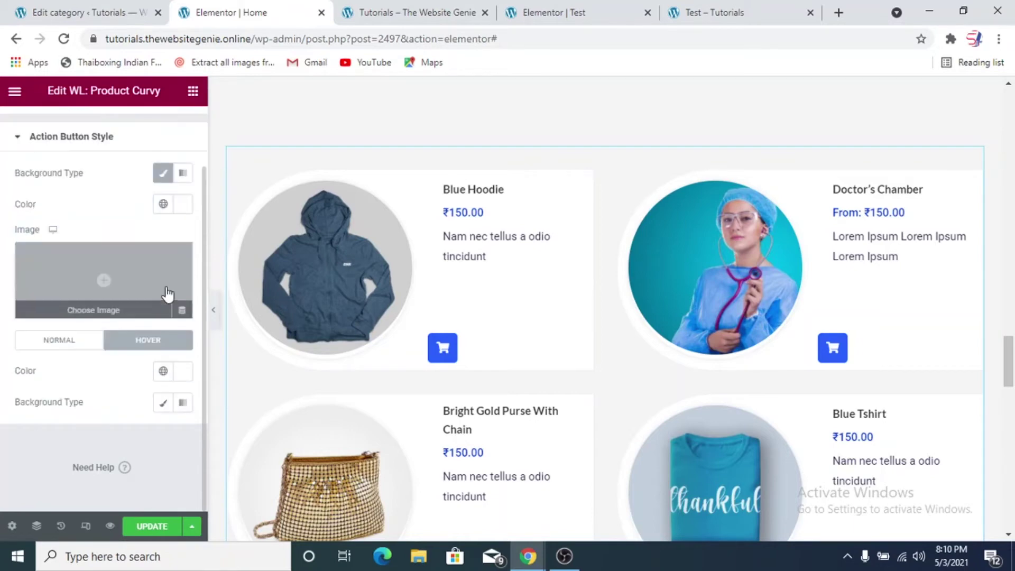
pyautogui.click(183, 370)
pyautogui.moveTo(105, 298); pyautogui.dragTo(124, 302)
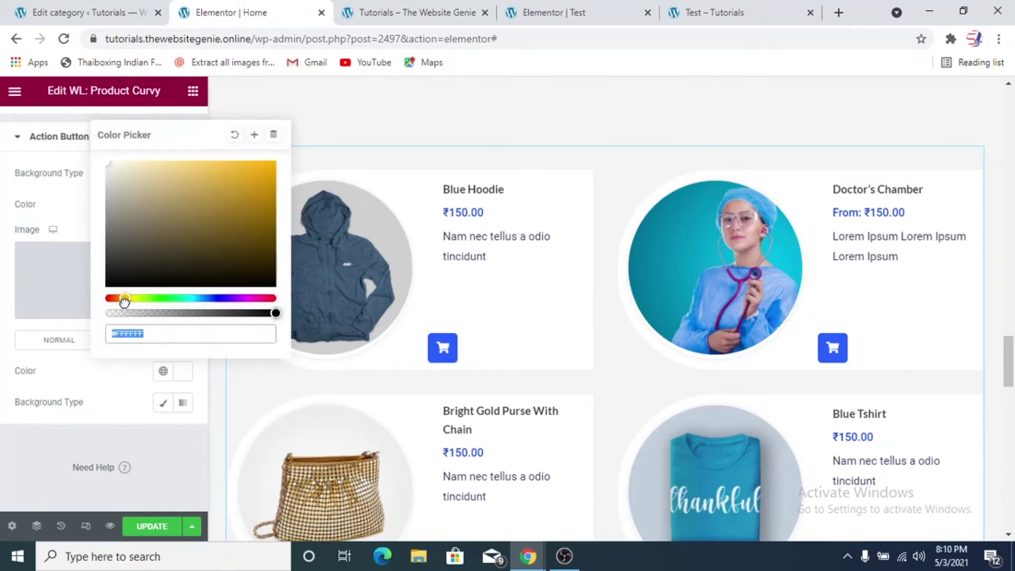
pyautogui.moveTo(156, 203); pyautogui.dragTo(257, 170)
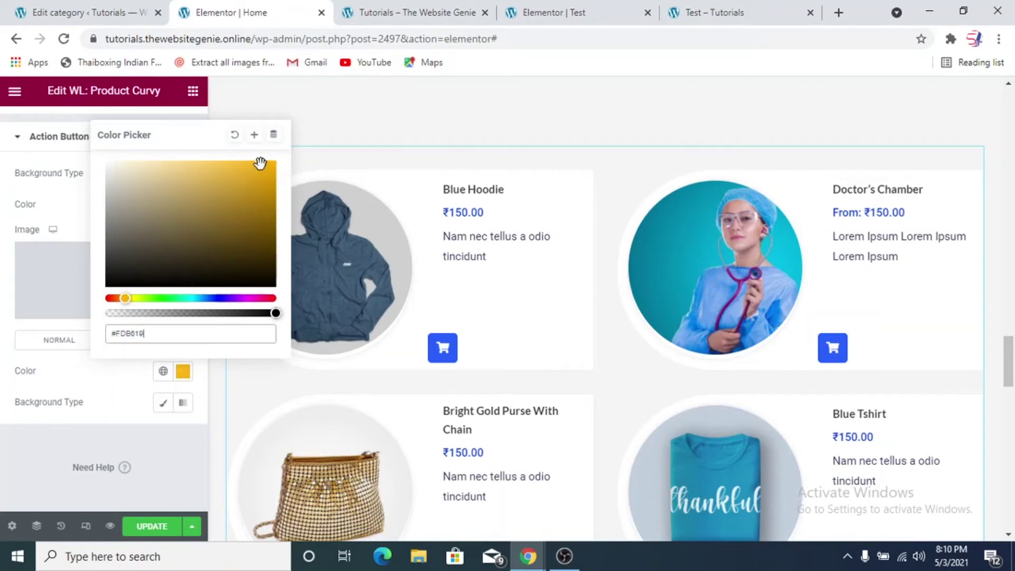
pyautogui.click(242, 179)
pyautogui.click(86, 385)
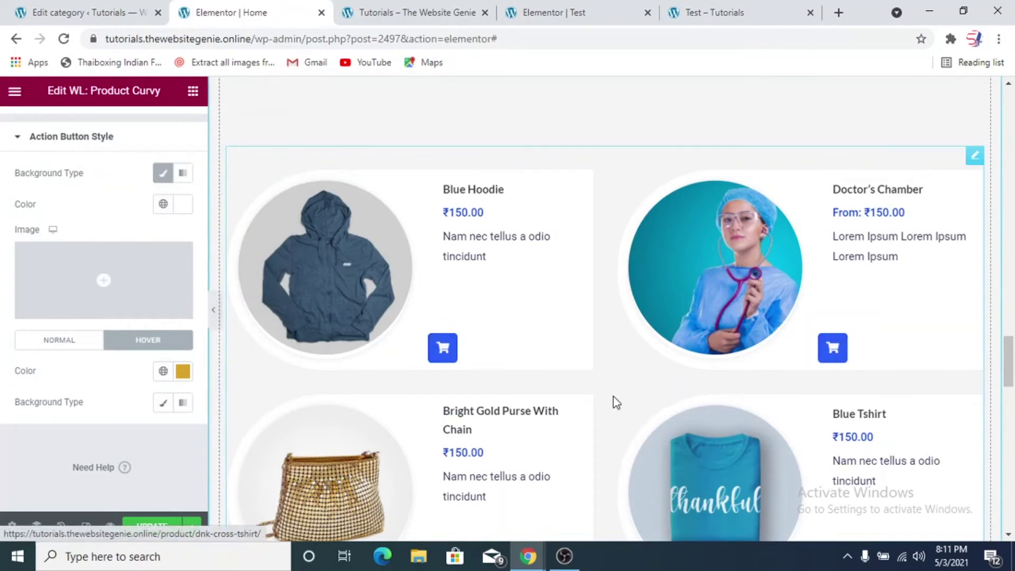
# Replace the add-to-cart button icon with the shopping bag from the icon library, searching for "shop"
pyautogui.scroll(-5, 617, 401)
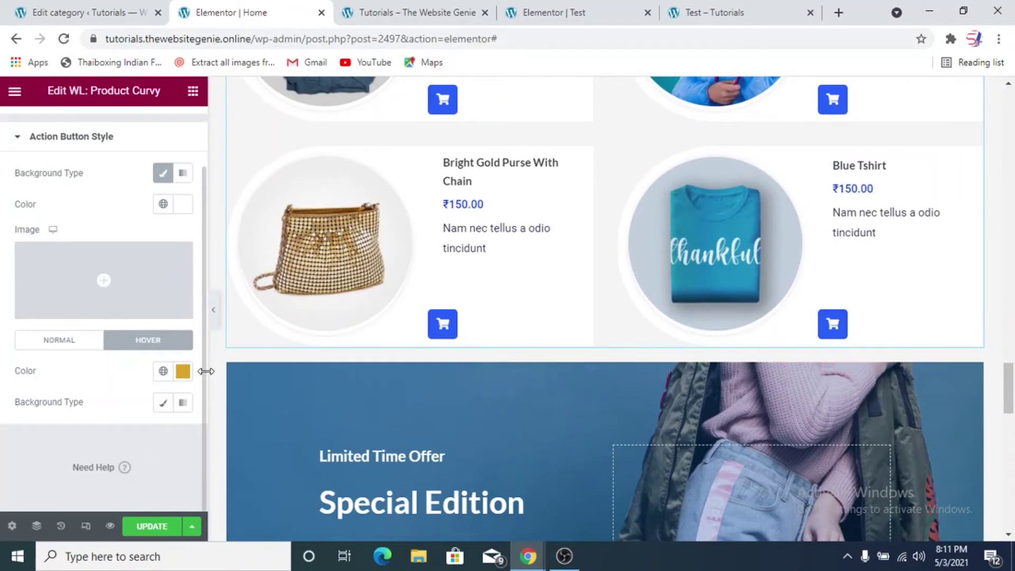
pyautogui.scroll(2, 102, 228)
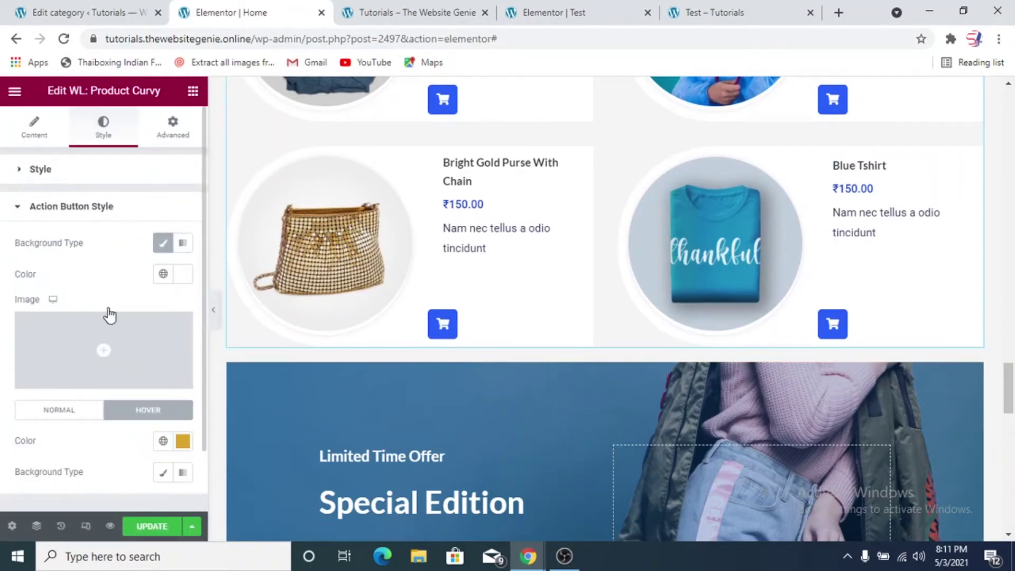
pyautogui.click(48, 160)
pyautogui.click(34, 128)
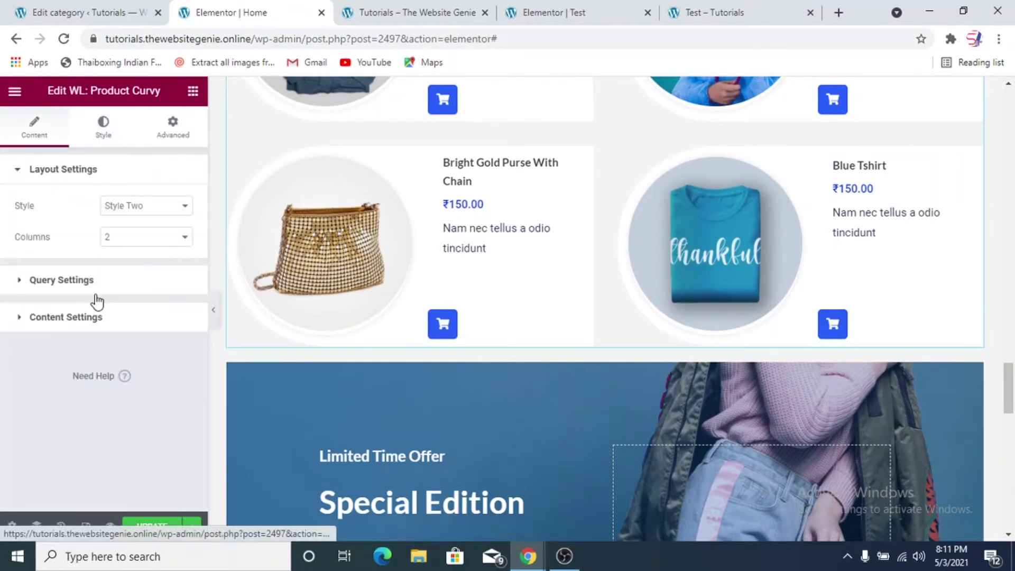
pyautogui.click(88, 328)
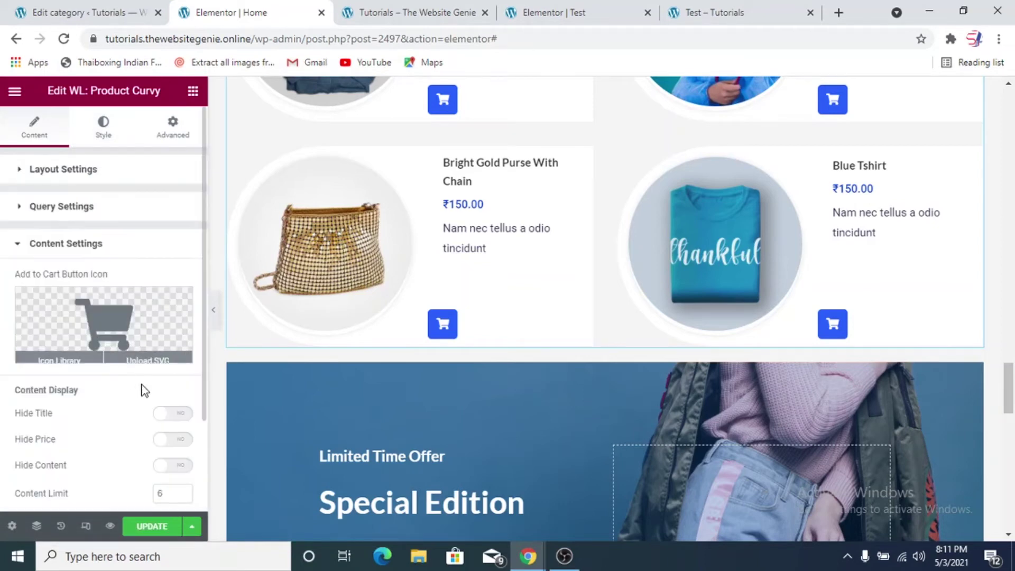
pyautogui.scroll(-2, 141, 390)
pyautogui.moveTo(103, 222)
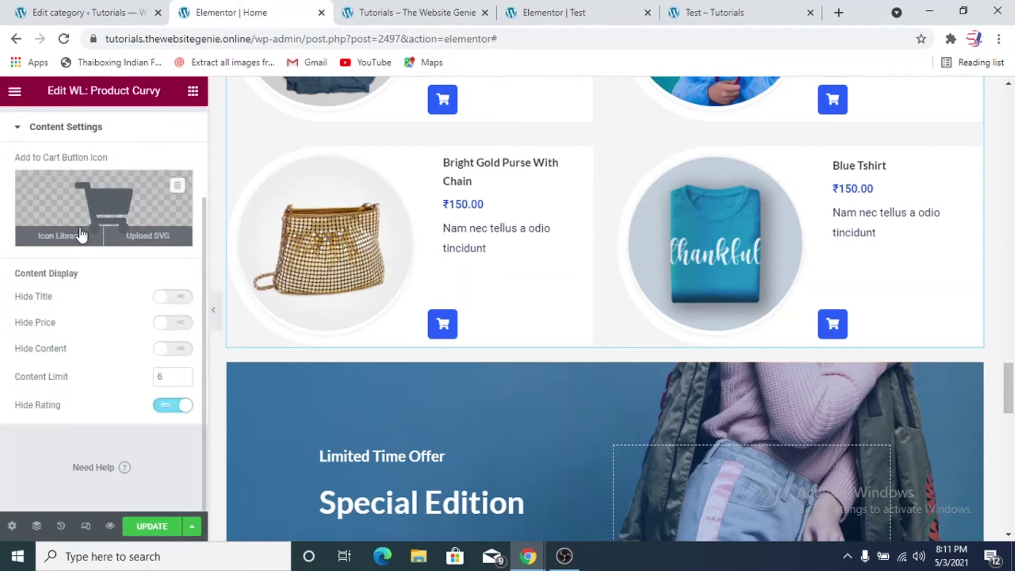
pyautogui.click(110, 210)
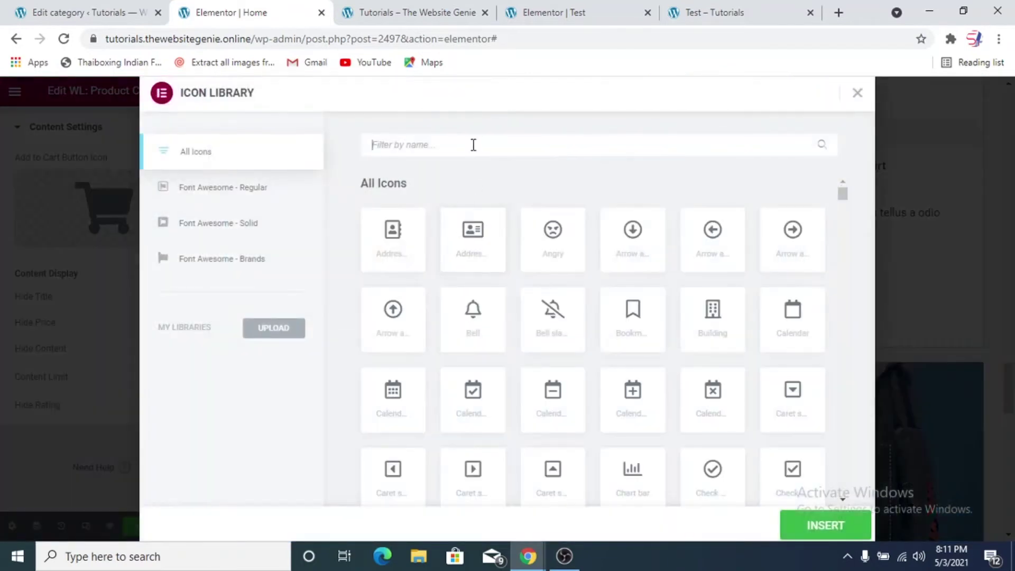
pyautogui.write('shop')
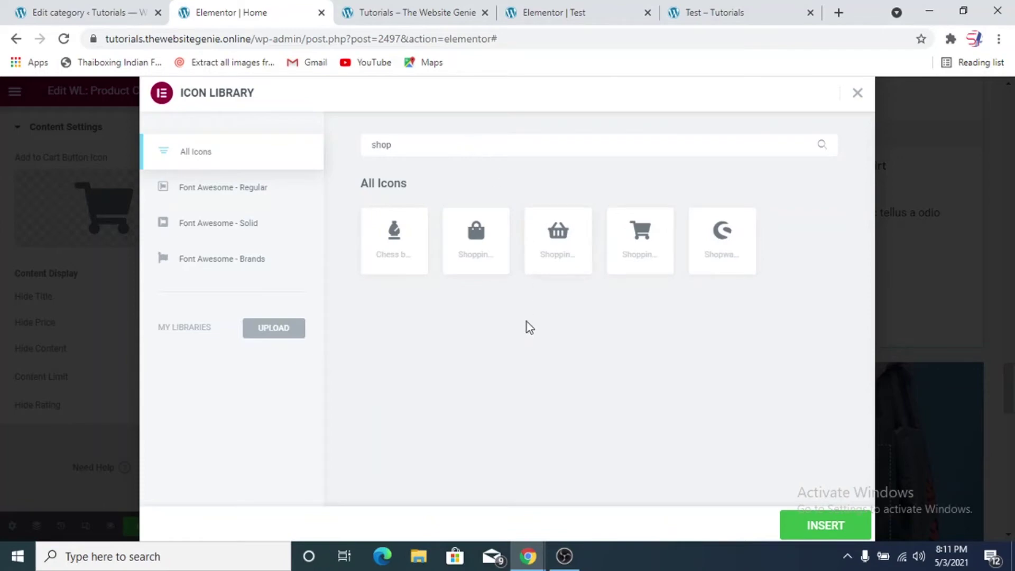
pyautogui.click(475, 233)
pyautogui.click(816, 526)
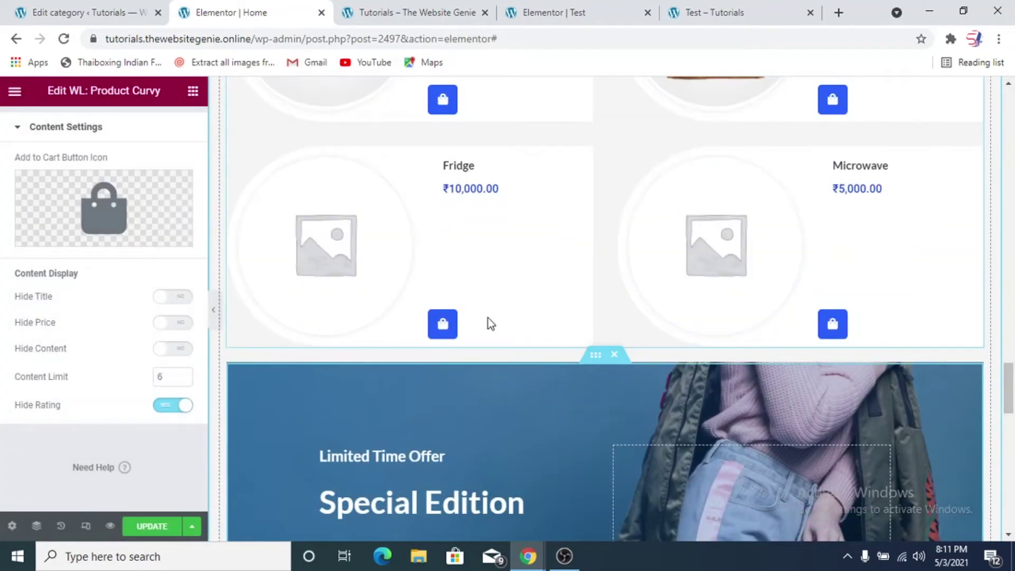
# Preview the restyled product cards at full width together with the sections above and below them
pyautogui.scroll(2, 759, 241)
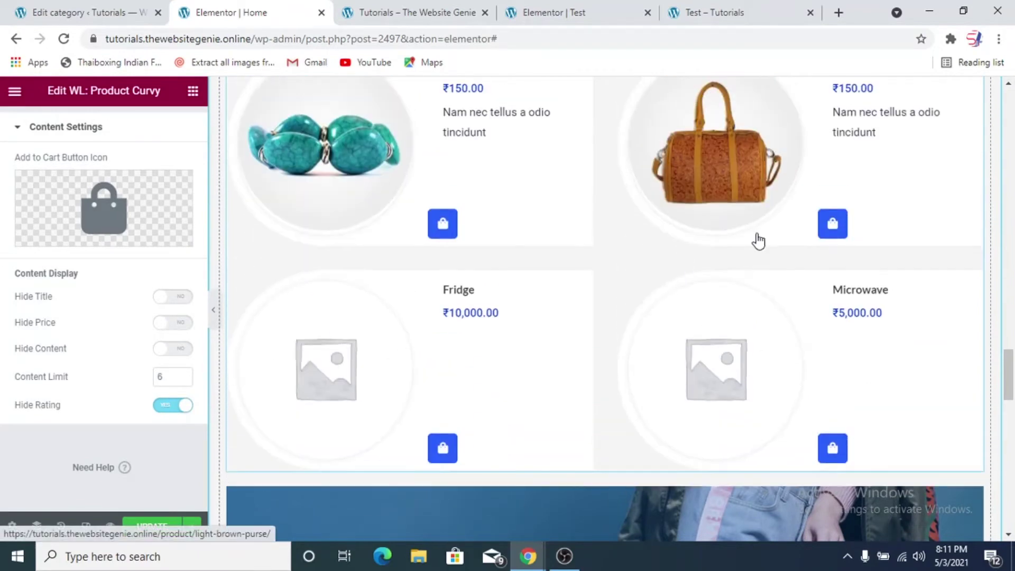
pyautogui.click(213, 318)
pyautogui.scroll(-5, 481, 431)
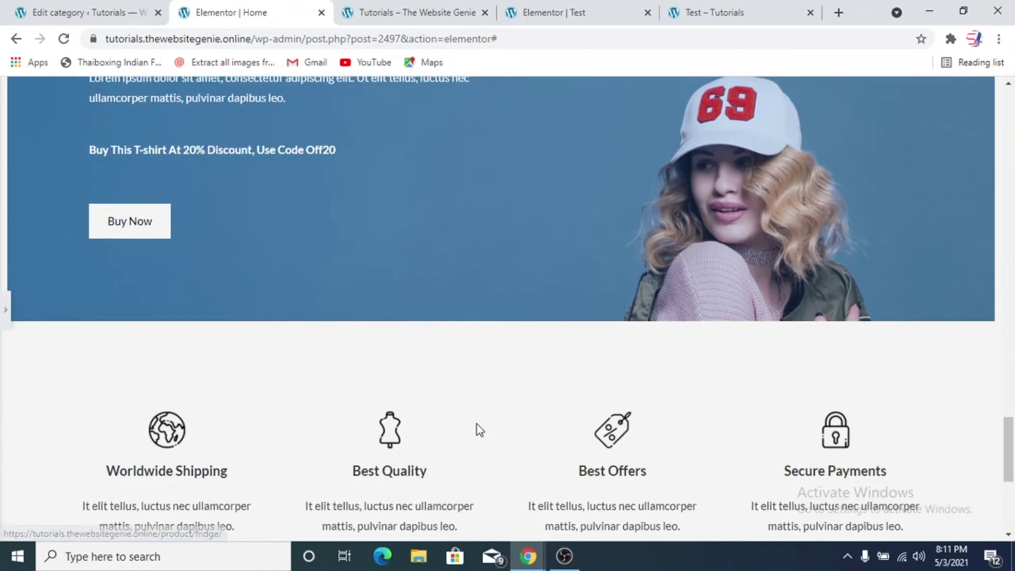
pyautogui.scroll(6, 433, 383)
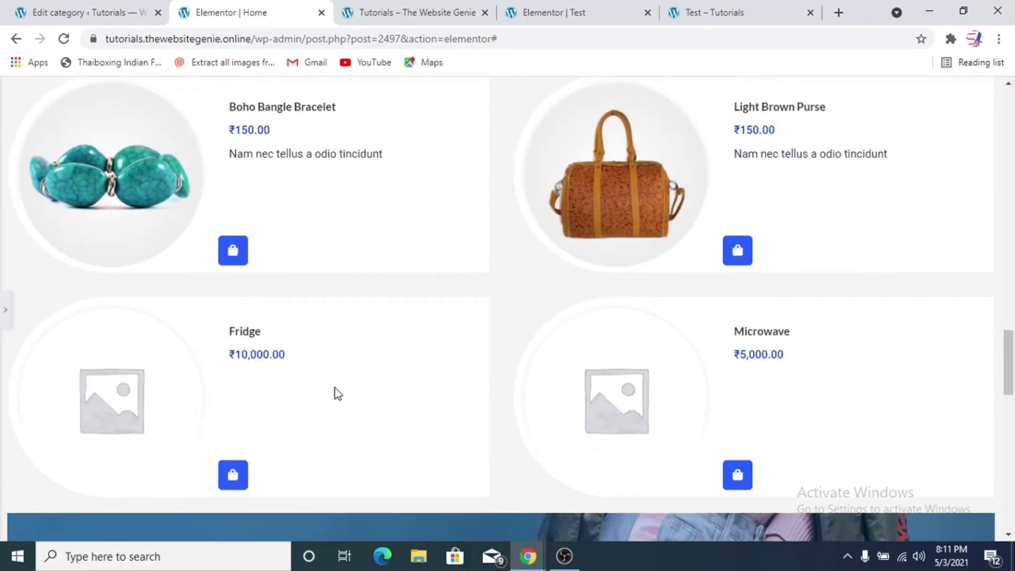
pyautogui.scroll(8, 353, 402)
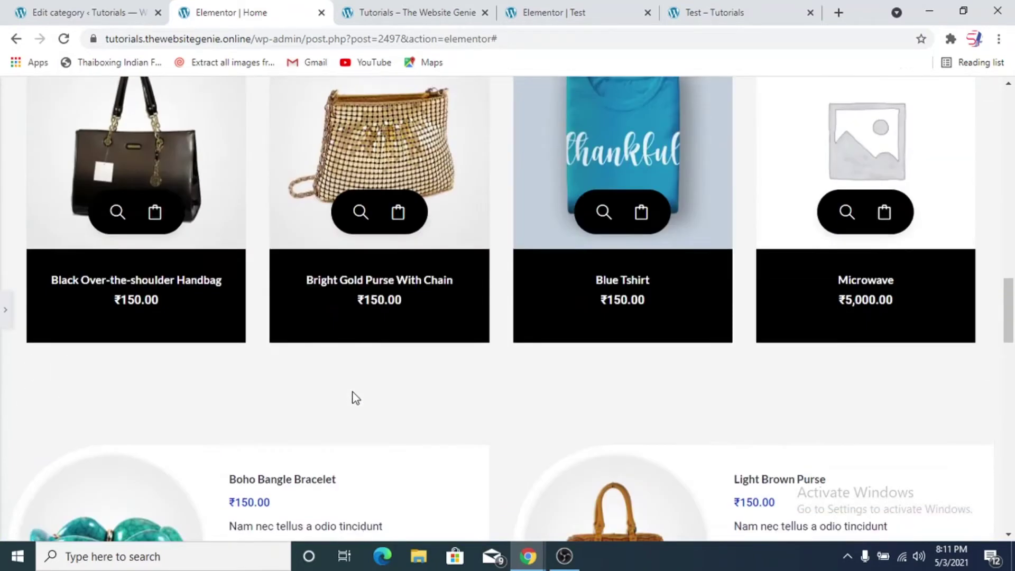
pyautogui.scroll(-6, 357, 486)
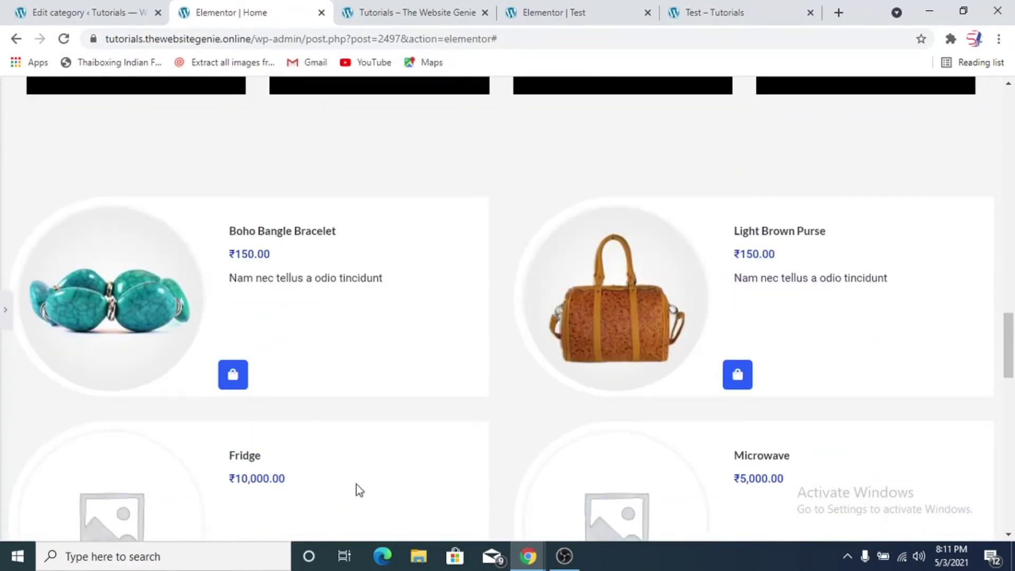
pyautogui.scroll(-2, 357, 485)
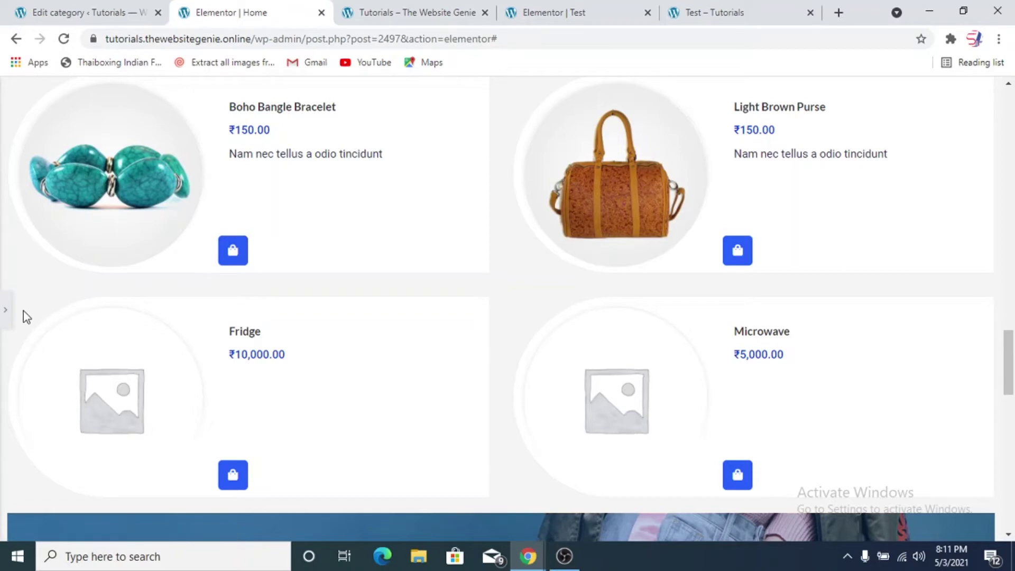
# Add a WL: Product Image Accordion widget between the curvy product cards and the Special Edition banner
pyautogui.hotkey('ctrl', 'p')
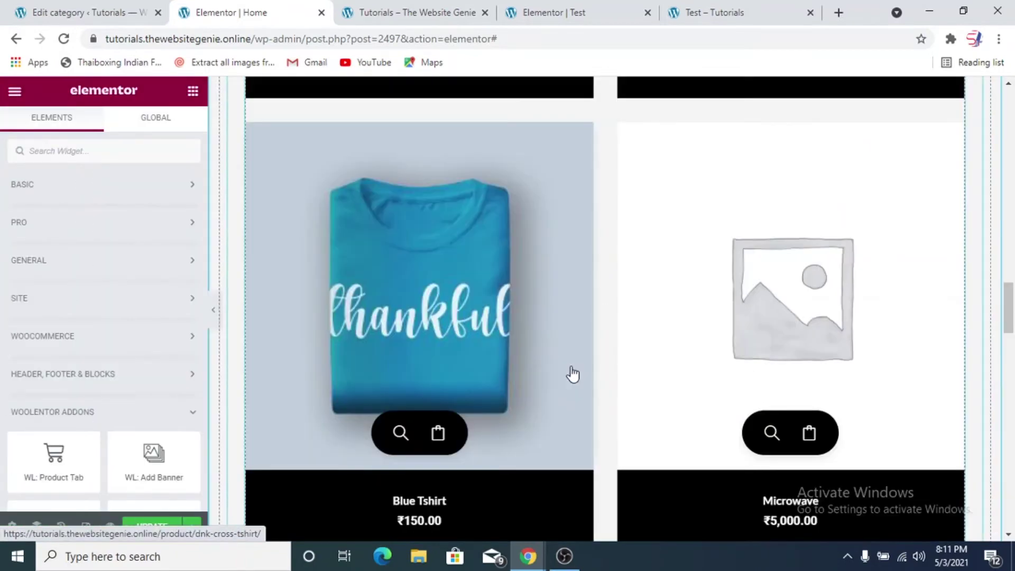
pyautogui.scroll(-5, 570, 367)
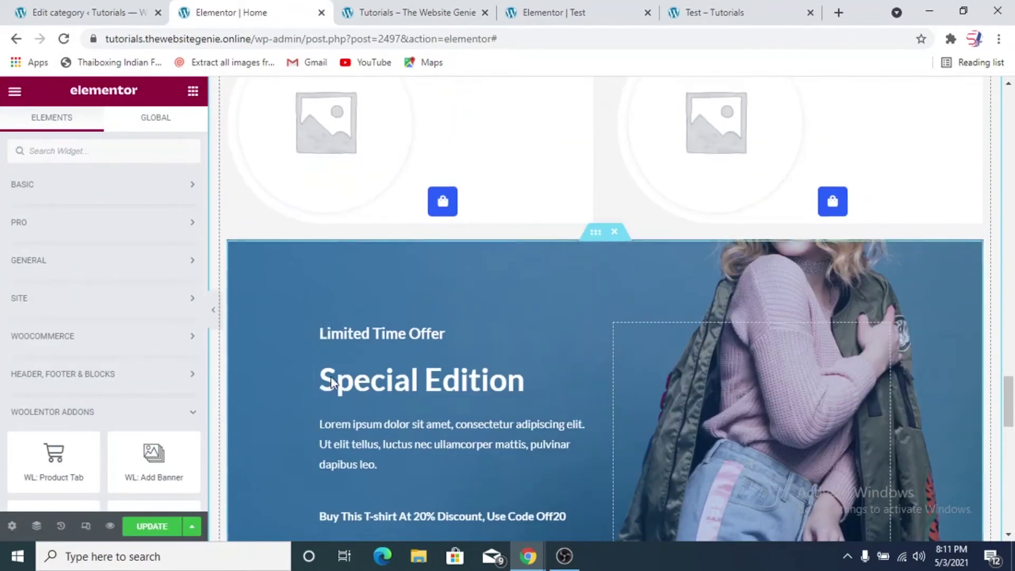
pyautogui.scroll(-10, 107, 351)
pyautogui.scroll(-8, 109, 359)
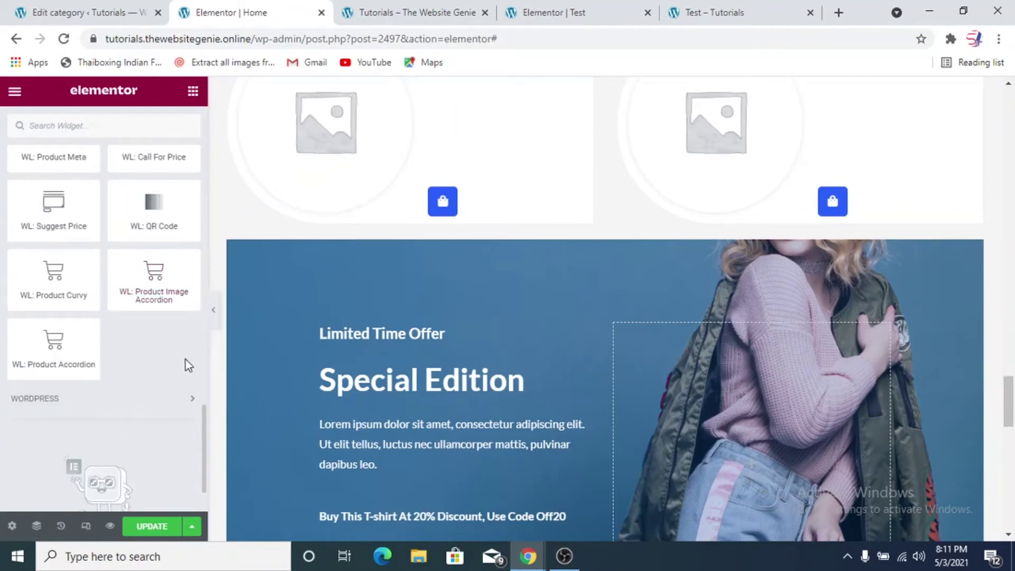
pyautogui.moveTo(161, 288); pyautogui.dragTo(595, 232)
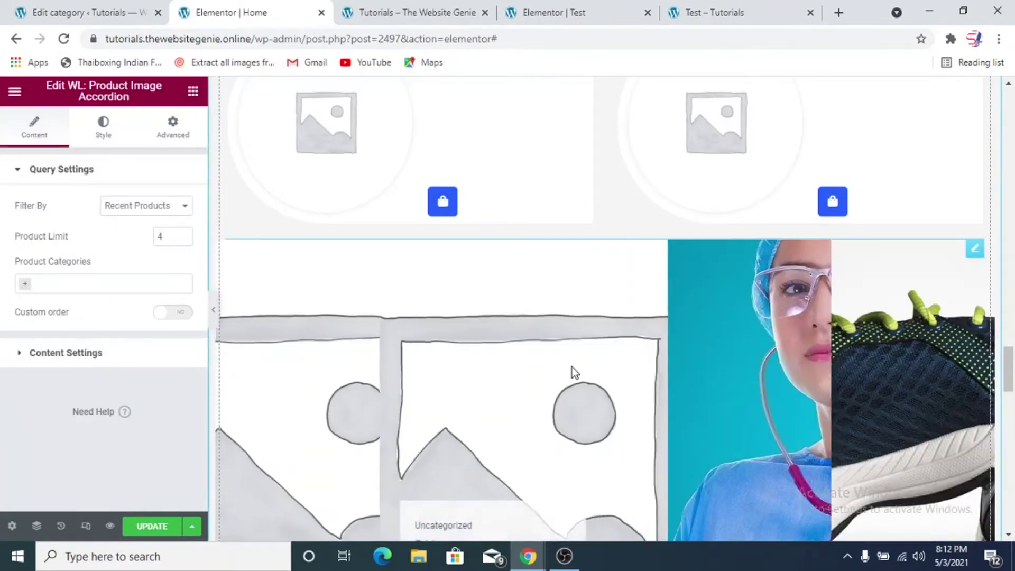
pyautogui.scroll(-2, 555, 366)
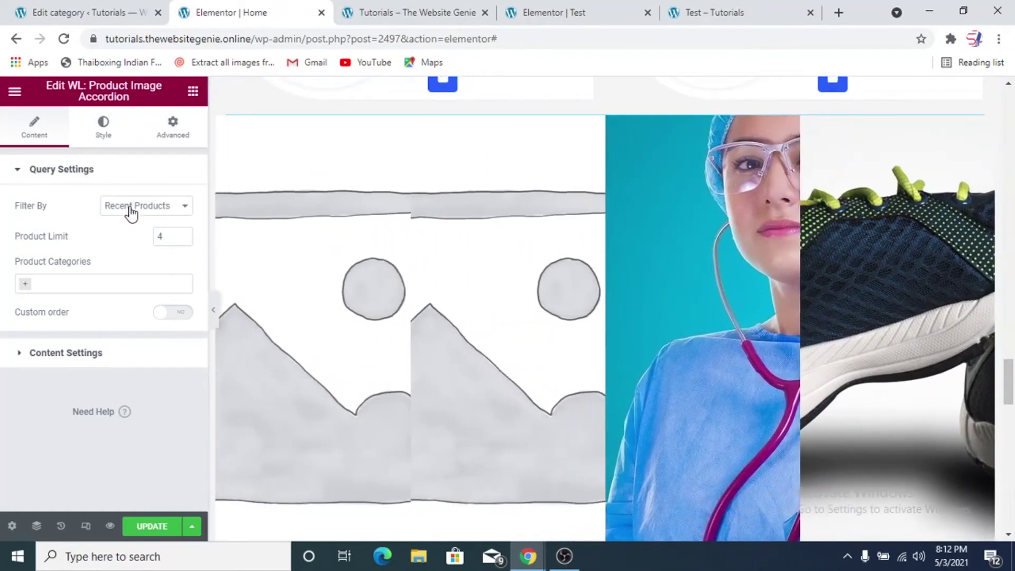
# Filter the product image accordion by Featured Products and hide the product rating
pyautogui.click(131, 214)
pyautogui.click(130, 232)
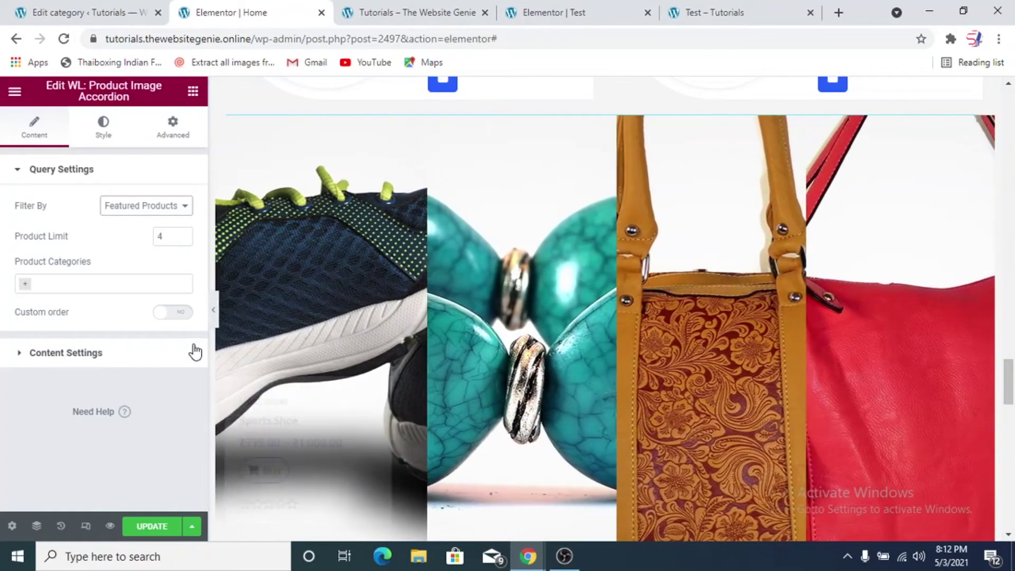
pyautogui.click(127, 353)
pyautogui.moveTo(460, 439)
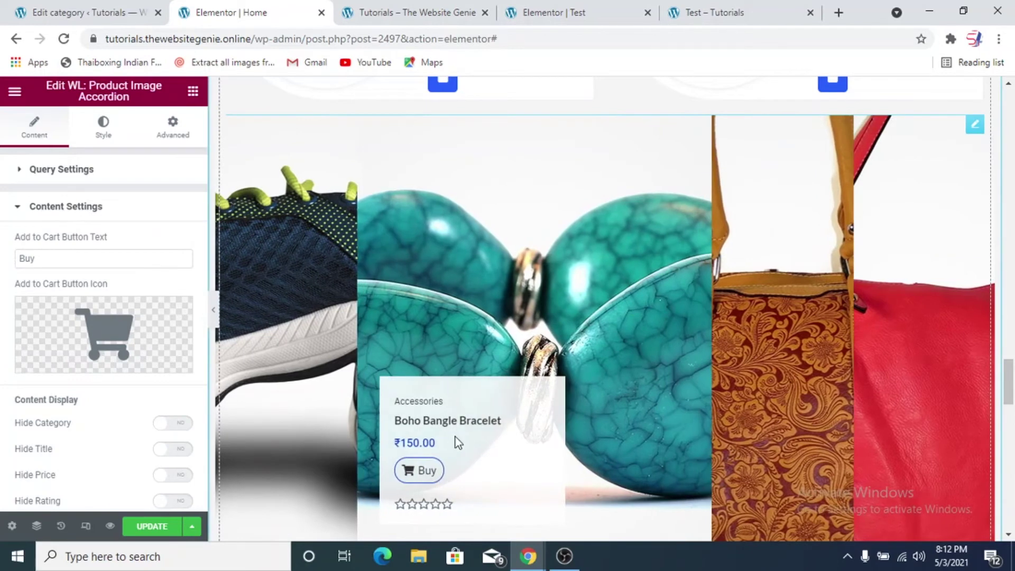
pyautogui.scroll(-2, 99, 361)
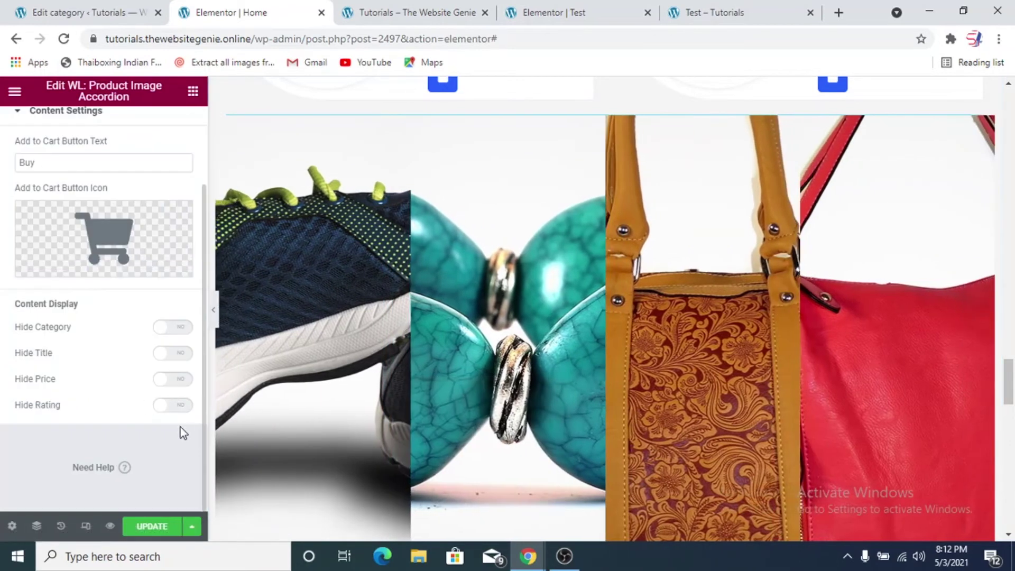
pyautogui.click(180, 407)
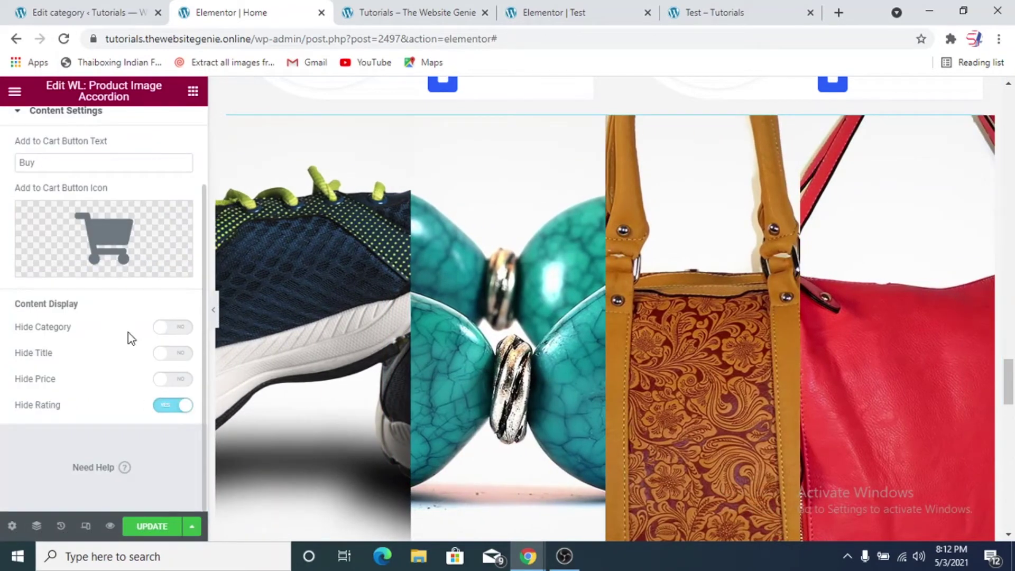
pyautogui.scroll(2, 132, 338)
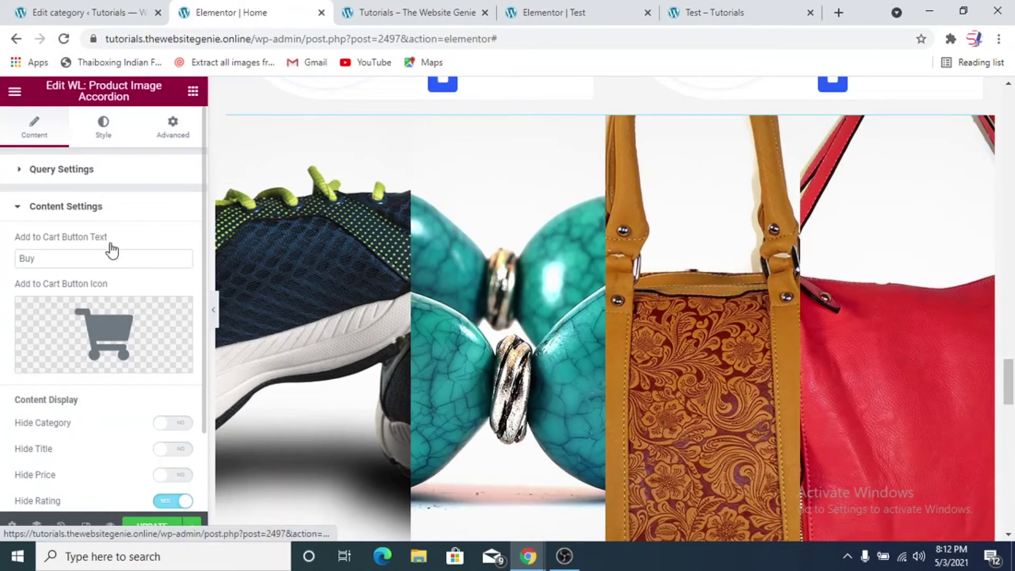
# Review the image accordion's style options and preview the widget at full width
pyautogui.click(103, 127)
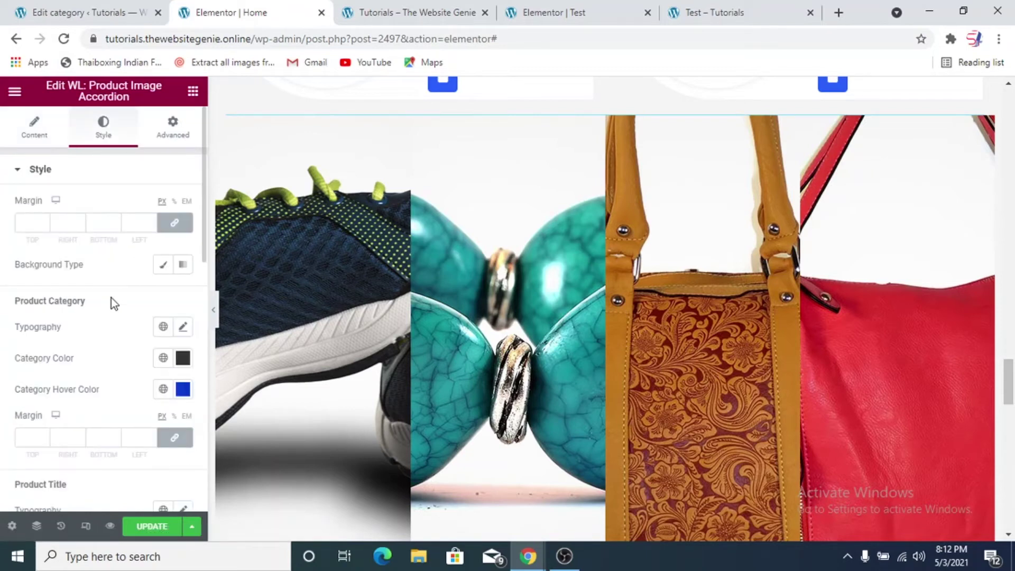
pyautogui.scroll(-2, 122, 304)
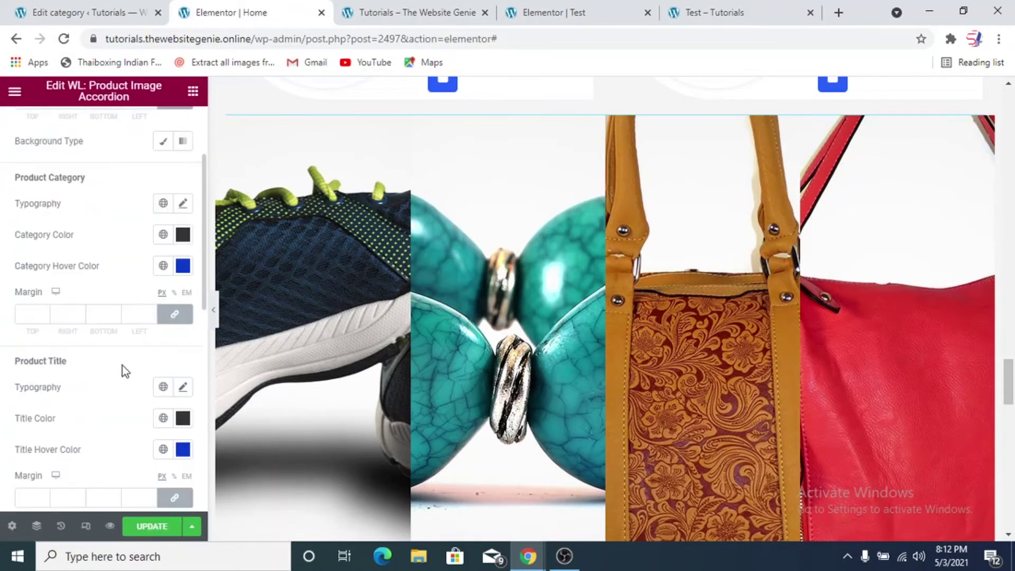
pyautogui.scroll(-8, 122, 366)
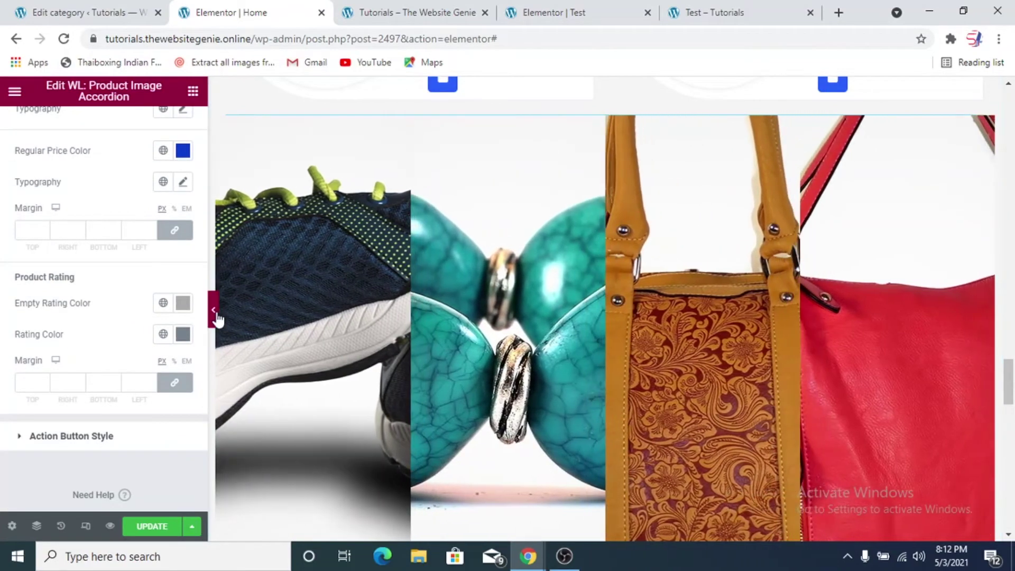
pyautogui.click(216, 312)
pyautogui.scroll(10, 356, 343)
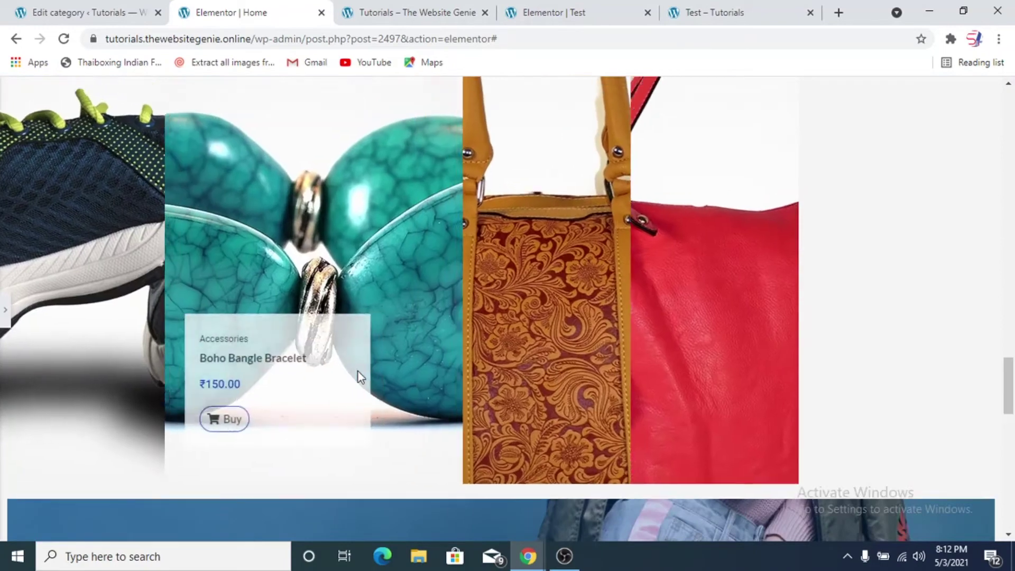
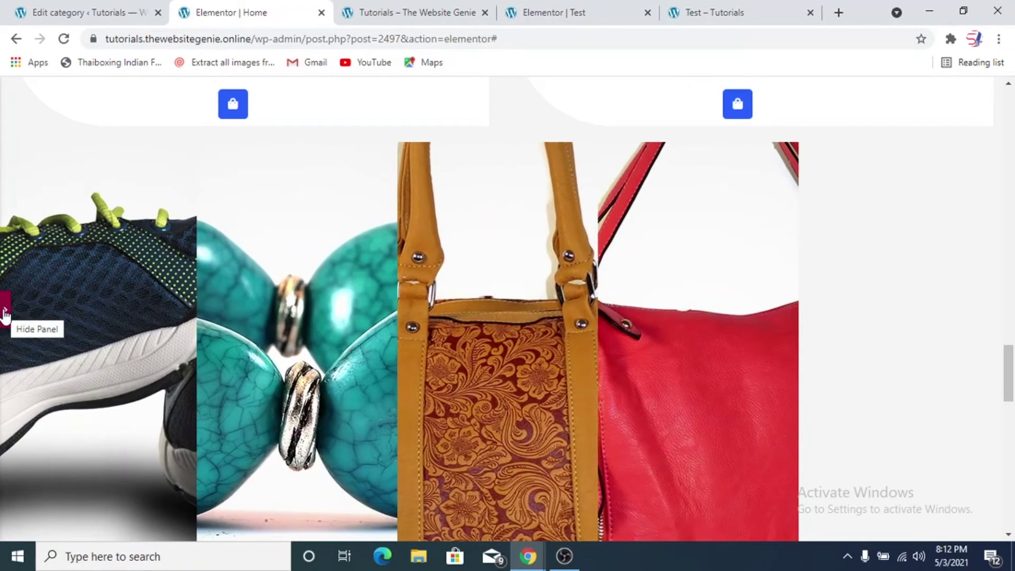
pyautogui.click(4, 315)
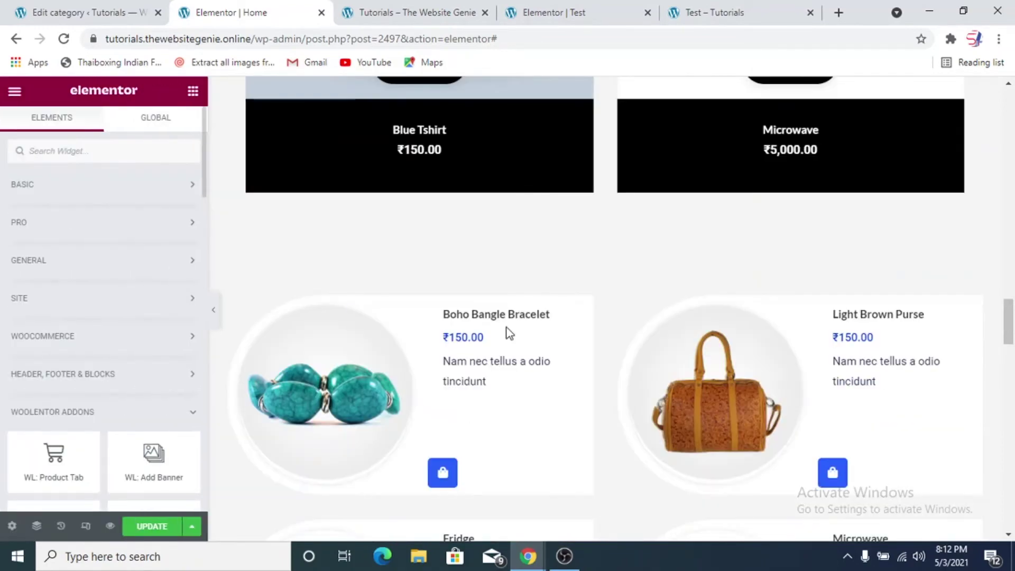
# Set the product image accordion's padding to 35 px on all sides
pyautogui.scroll(-7, 538, 301)
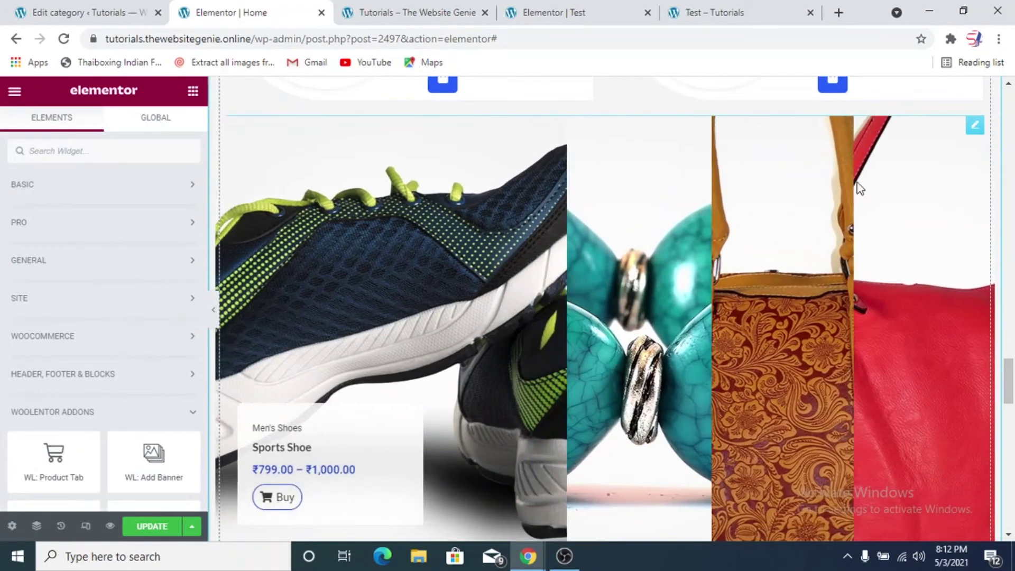
pyautogui.scroll(2, 978, 249)
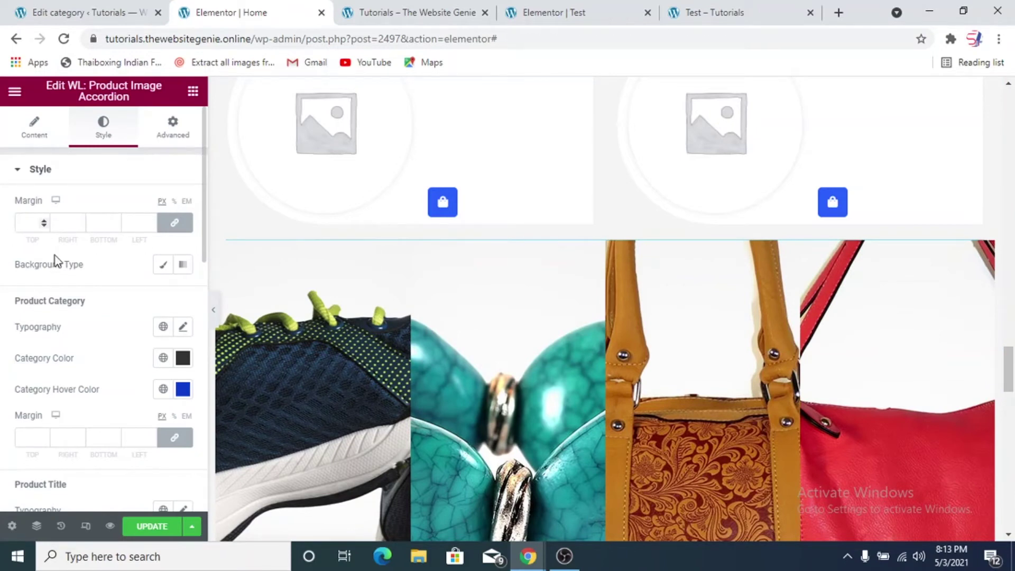
pyautogui.click(173, 128)
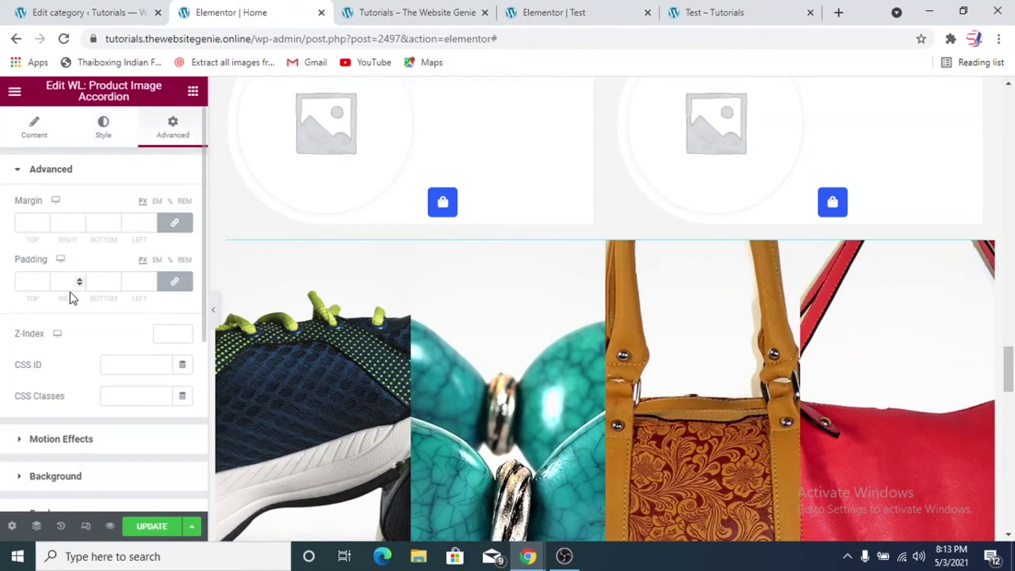
pyautogui.write('25')
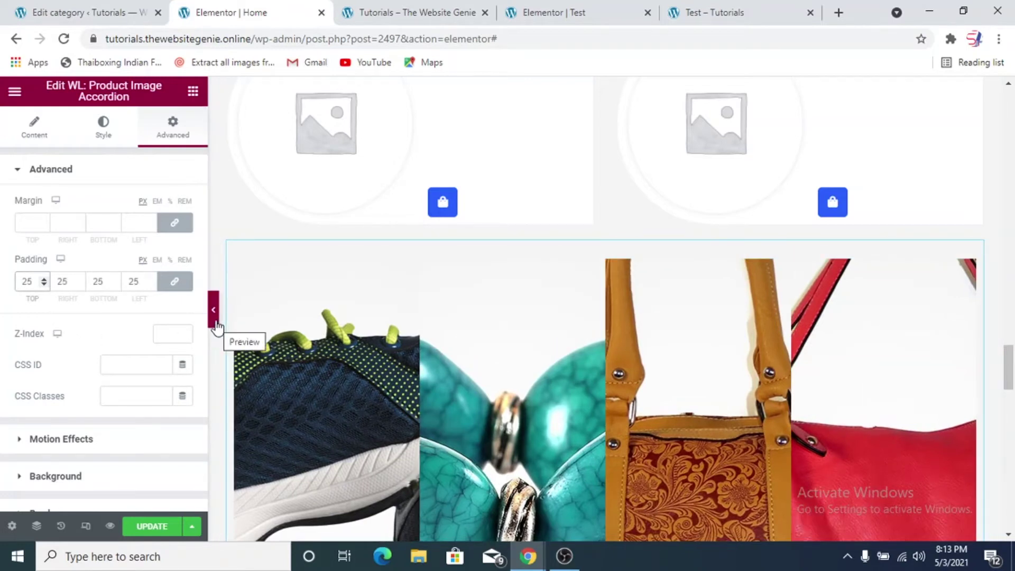
pyautogui.write('3')
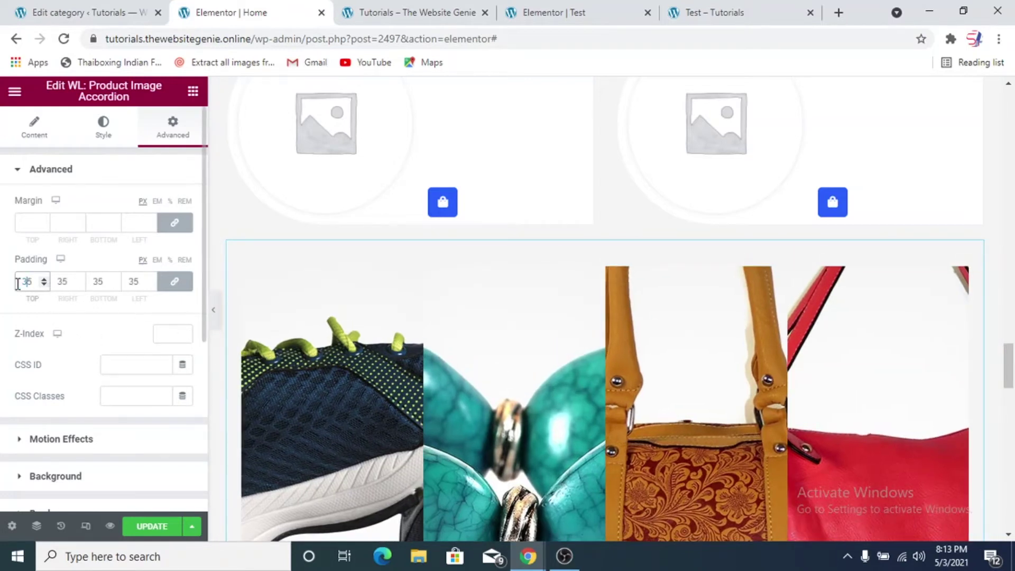
# Preview the padded image accordion at full width and check its spacing against the neighbouring sections
pyautogui.click(213, 318)
pyautogui.scroll(7, 406, 323)
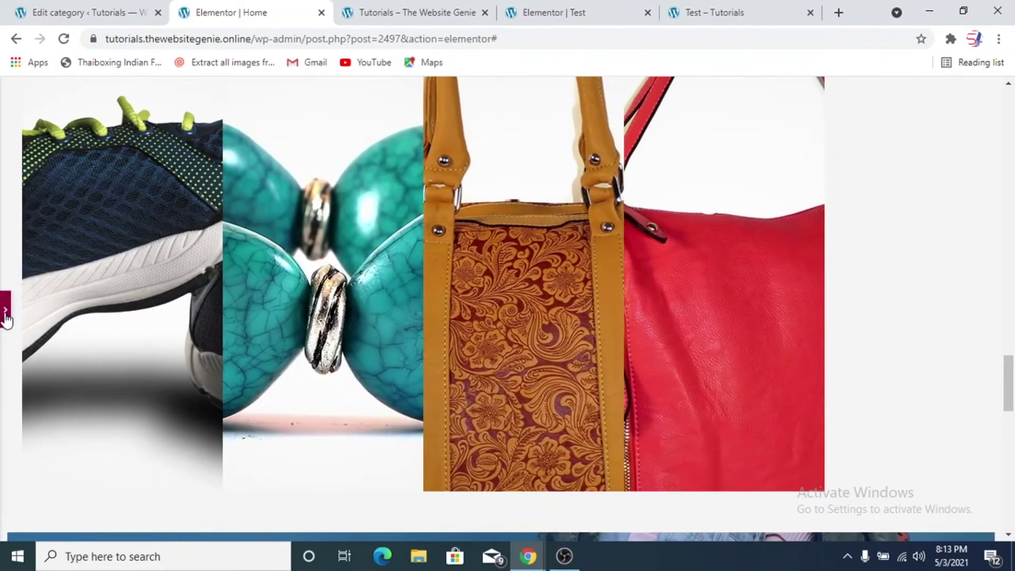
pyautogui.click(4, 316)
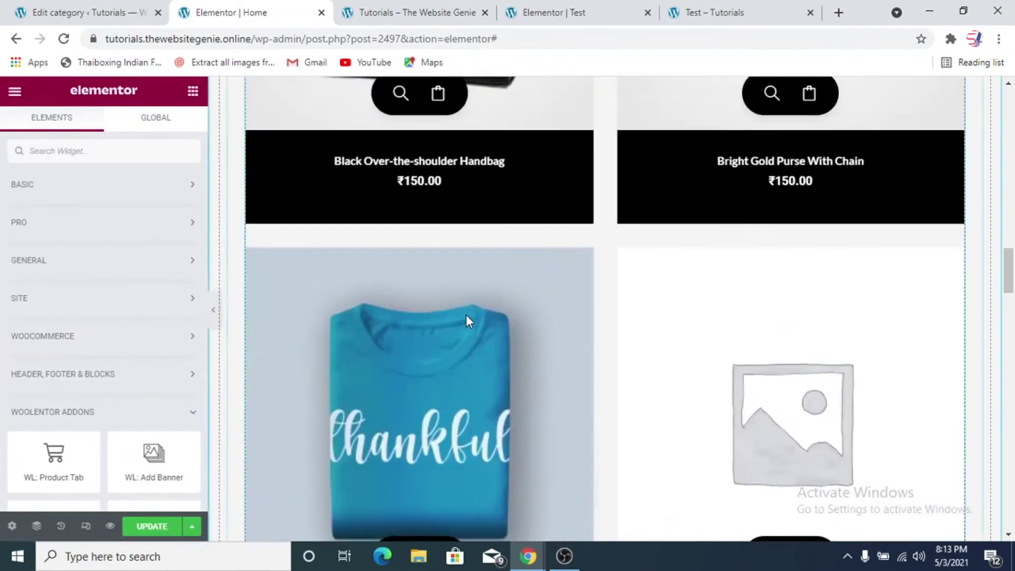
pyautogui.scroll(-5, 470, 330)
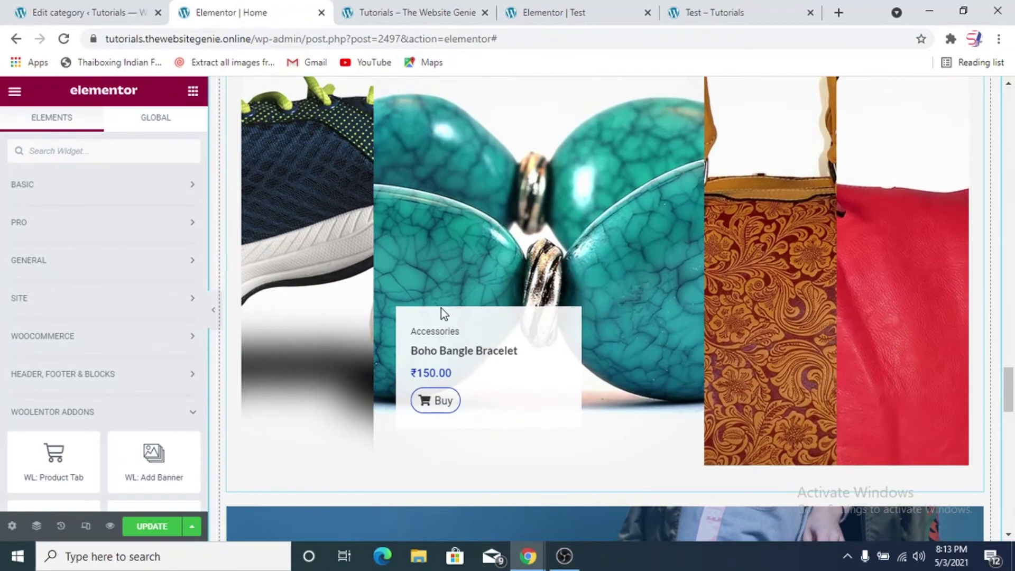
pyautogui.scroll(4, 705, 208)
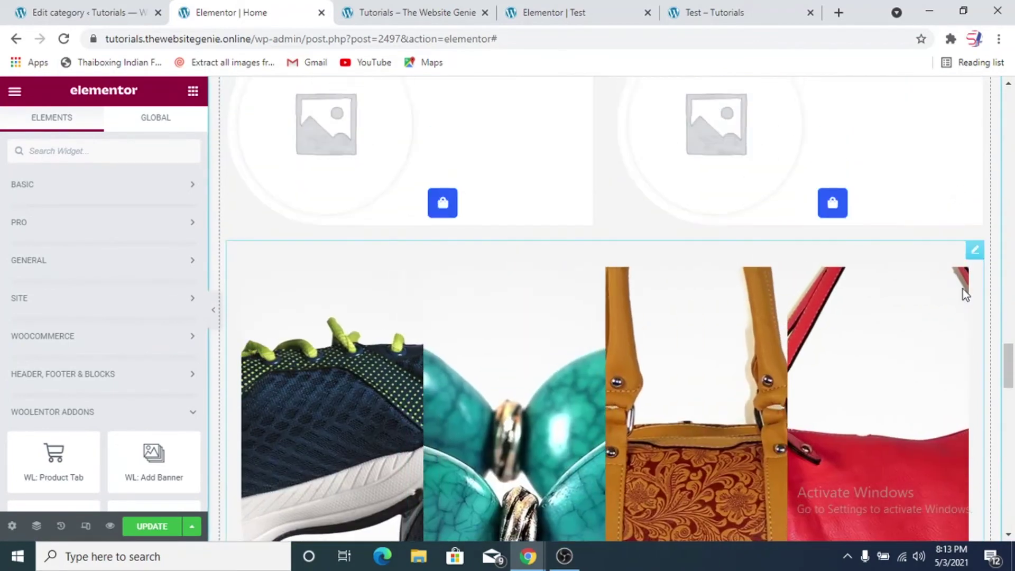
# Mark Blue Tshirt as a featured product in the WordPress admin's list of all products
pyautogui.click(114, 12)
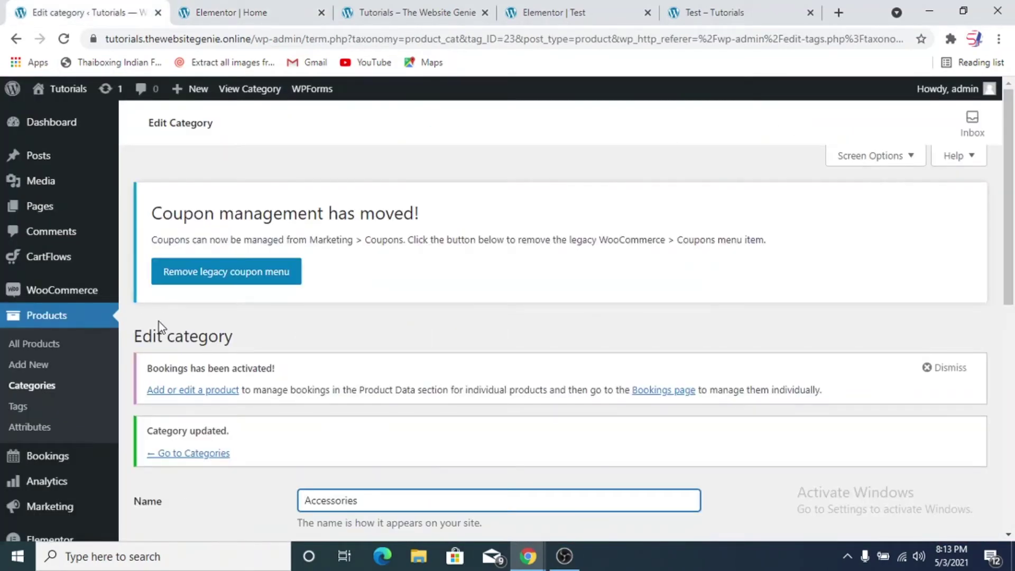
pyautogui.moveTo(60, 300)
pyautogui.click(56, 344)
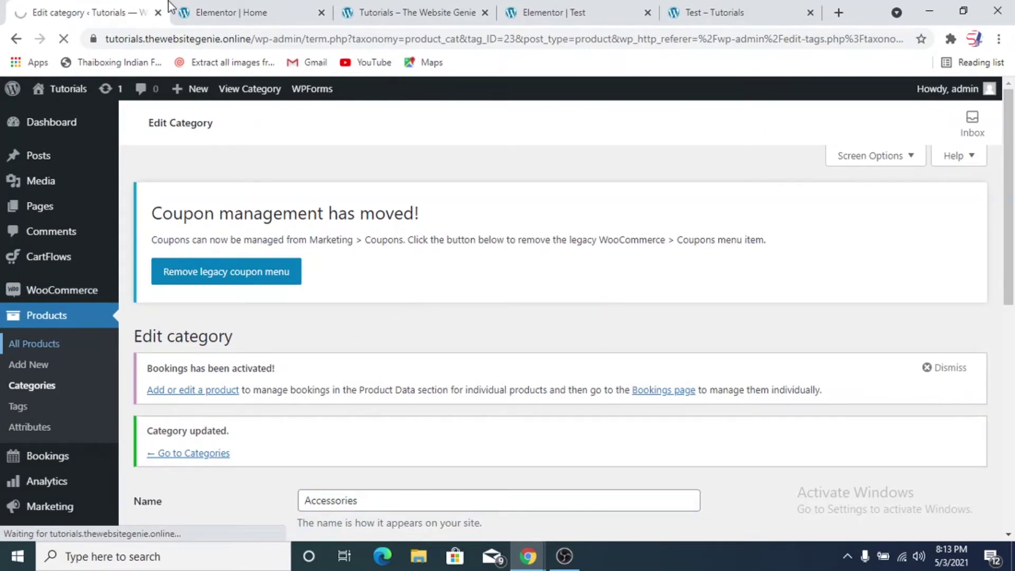
pyautogui.click(222, 11)
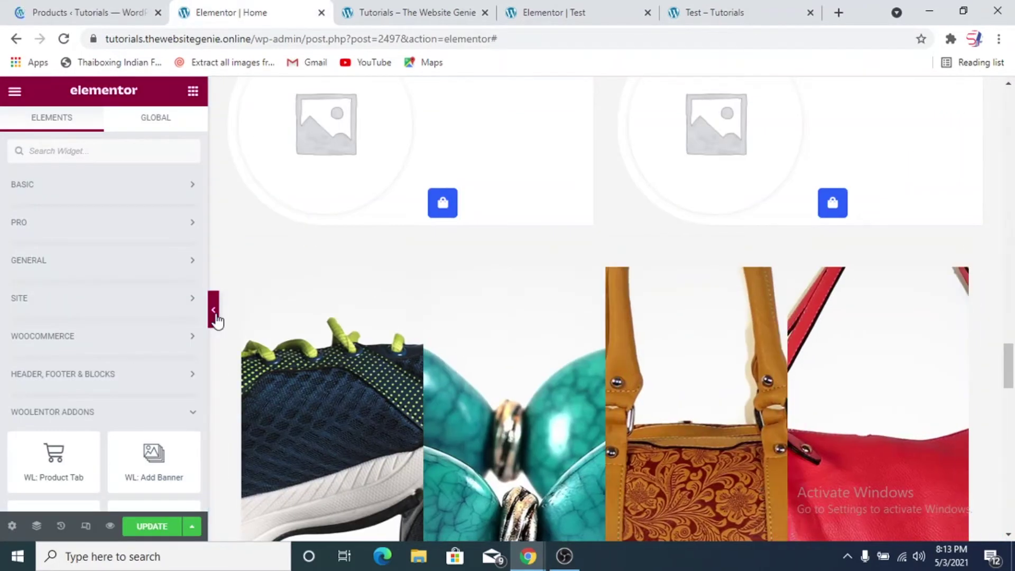
pyautogui.click(216, 320)
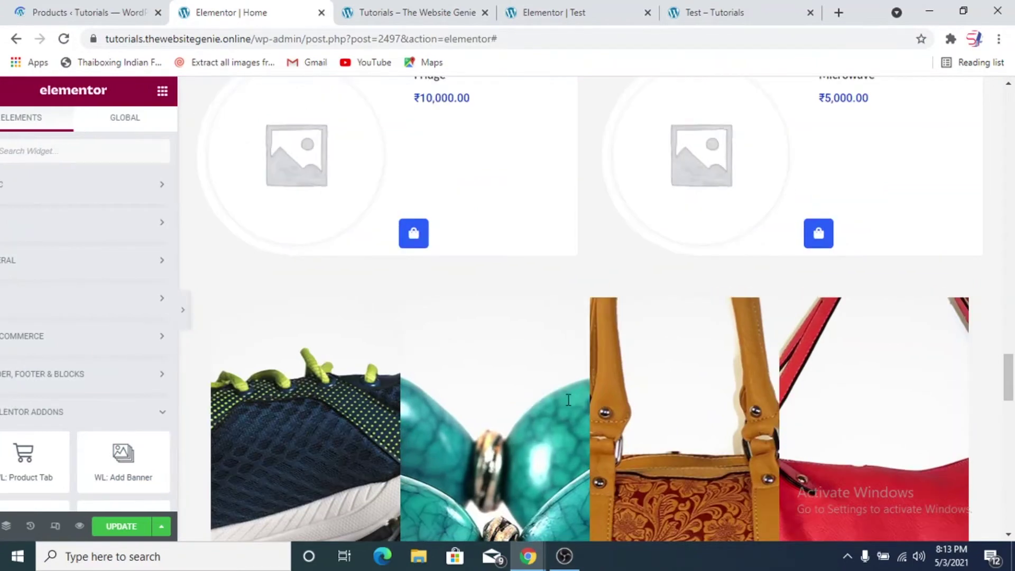
pyautogui.scroll(1, 926, 169)
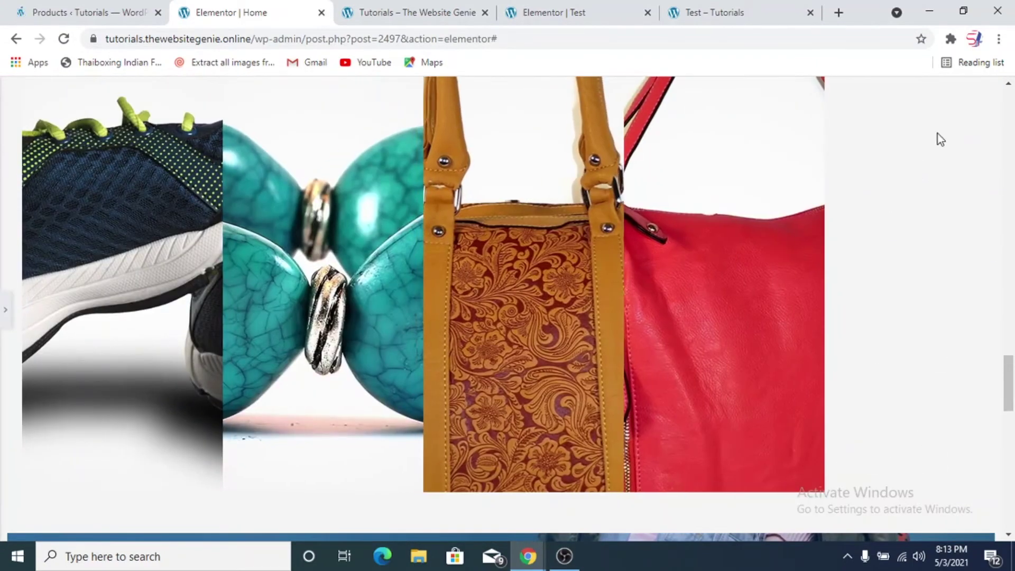
pyautogui.click(58, 11)
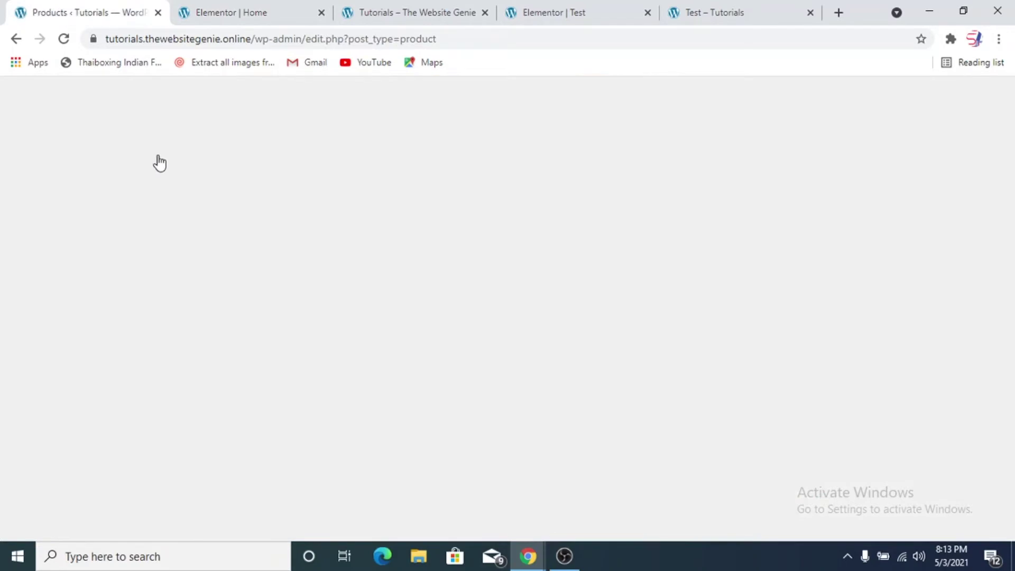
pyautogui.scroll(-5, 416, 377)
pyautogui.scroll(-5, 635, 393)
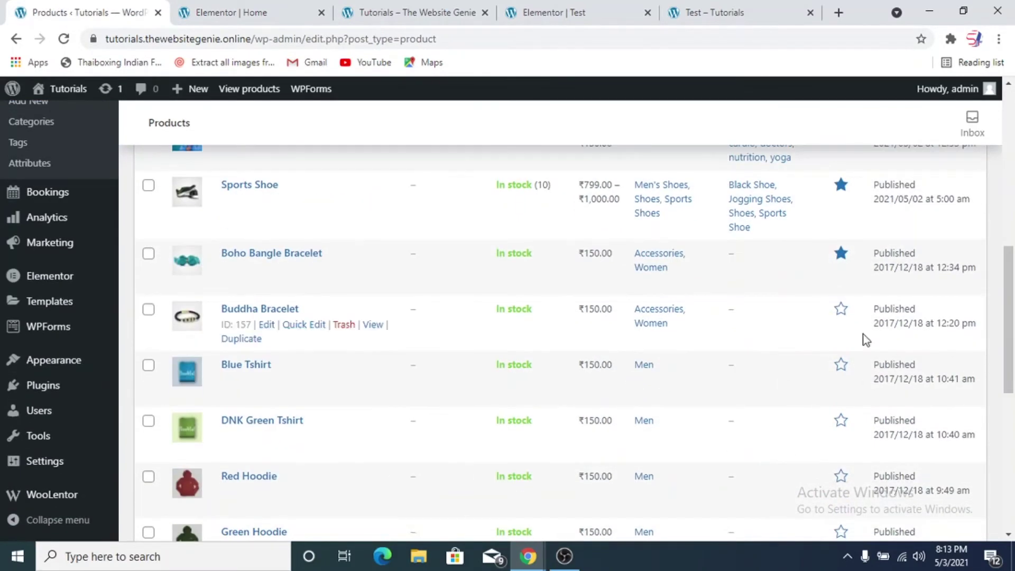
pyautogui.click(841, 366)
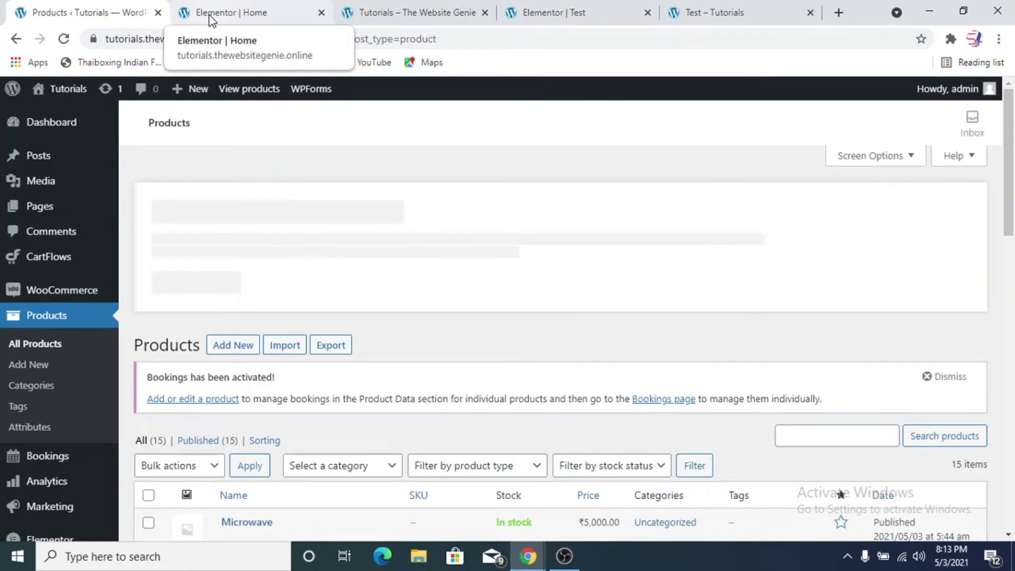
# Return to the Elementor Home page and delete the product image accordion above the Special Edition banner
pyautogui.click(211, 16)
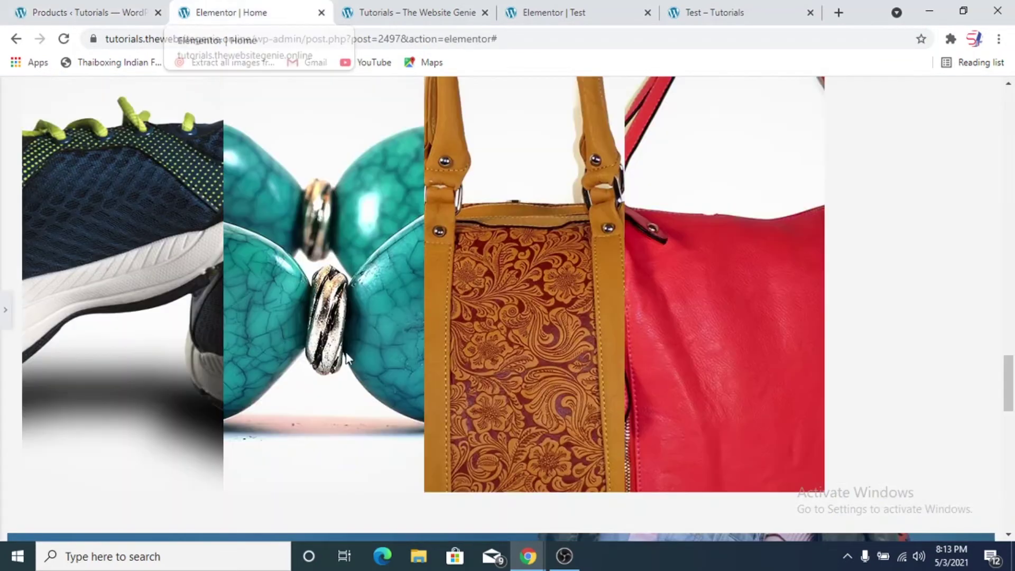
pyautogui.click(4, 316)
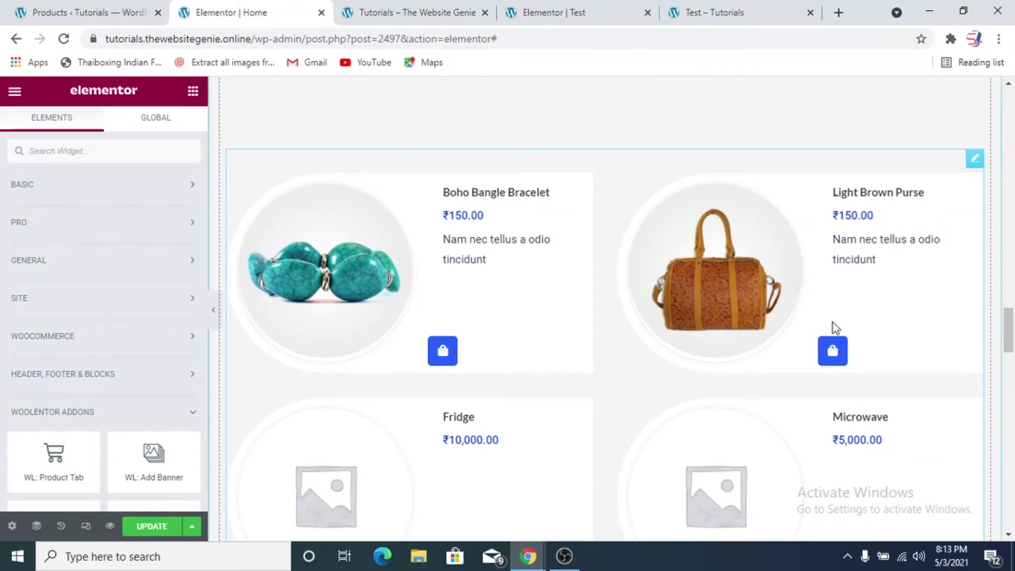
pyautogui.scroll(5, 832, 323)
pyautogui.scroll(-10, 830, 325)
pyautogui.scroll(-5, 829, 325)
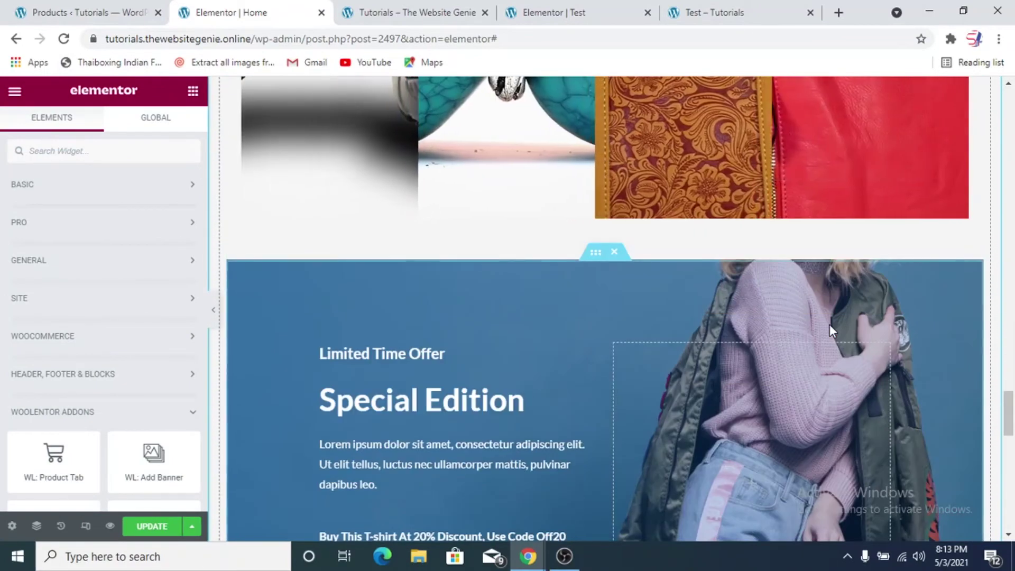
pyautogui.scroll(7, 833, 323)
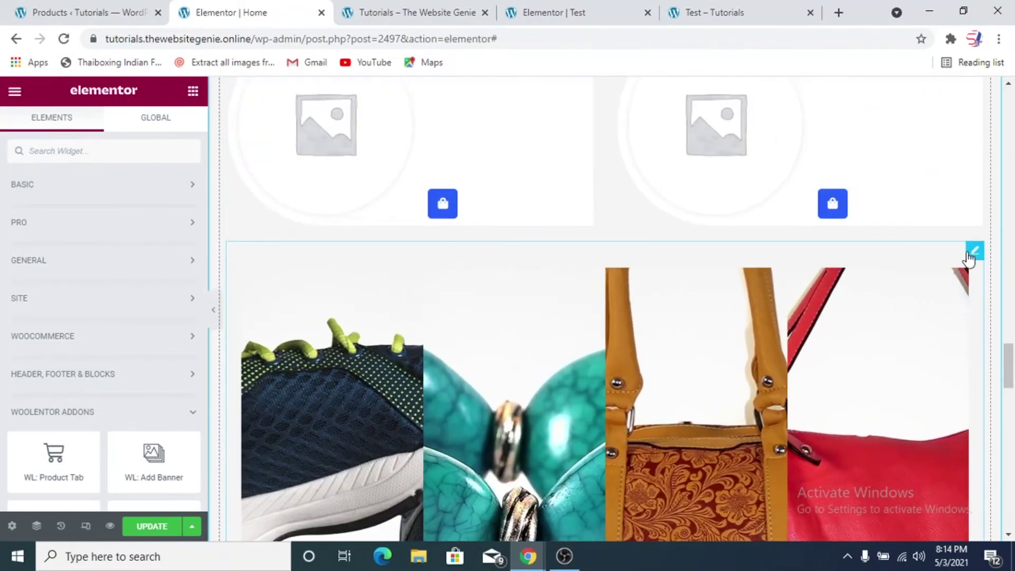
pyautogui.rightClick(951, 260)
pyautogui.click(901, 465)
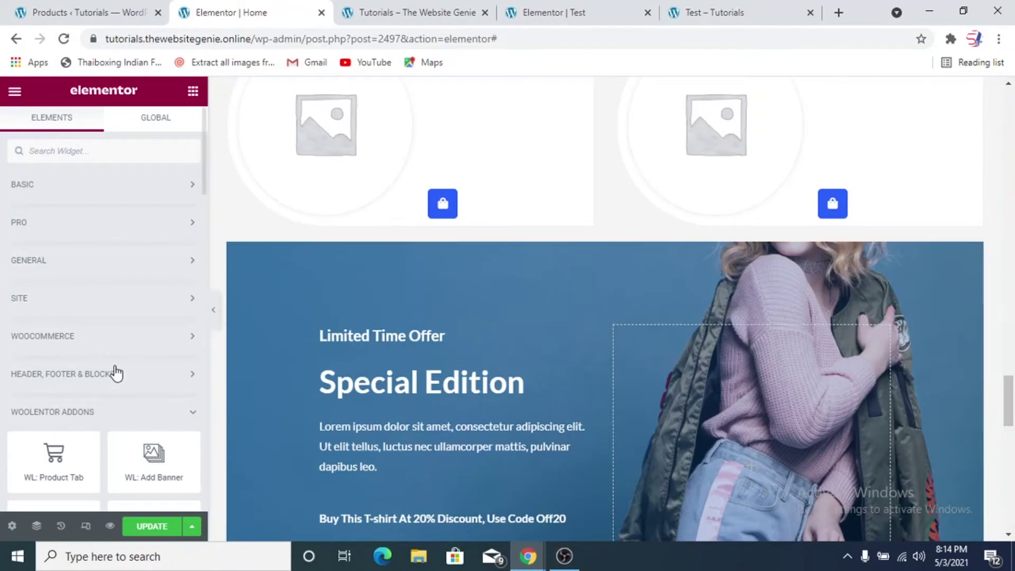
# Add a WL: Product Image Accordion widget above the Special Edition banner and filter it by Featured Products
pyautogui.scroll(-10, 117, 370)
pyautogui.scroll(-12, 116, 370)
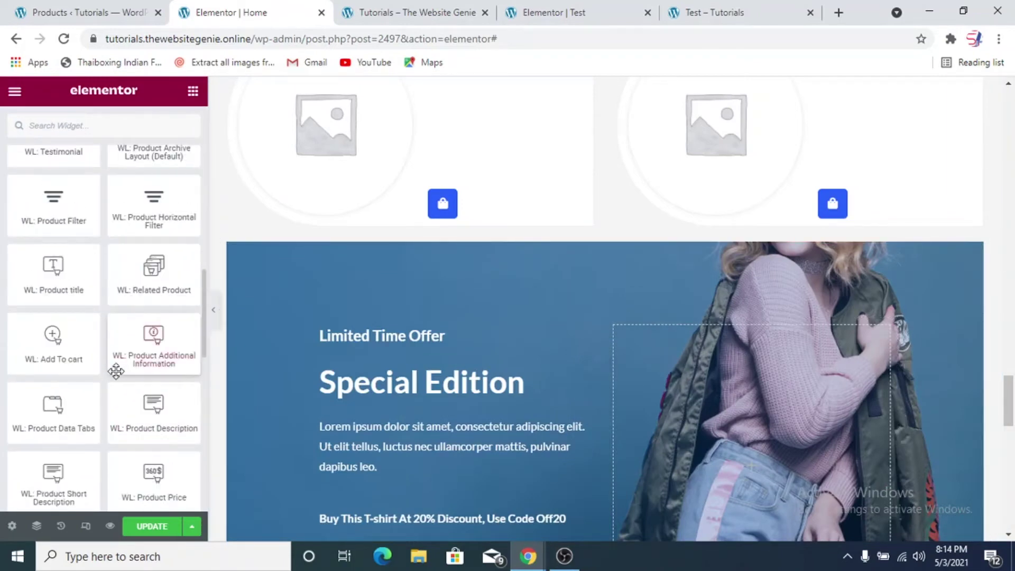
pyautogui.scroll(-2, 113, 411)
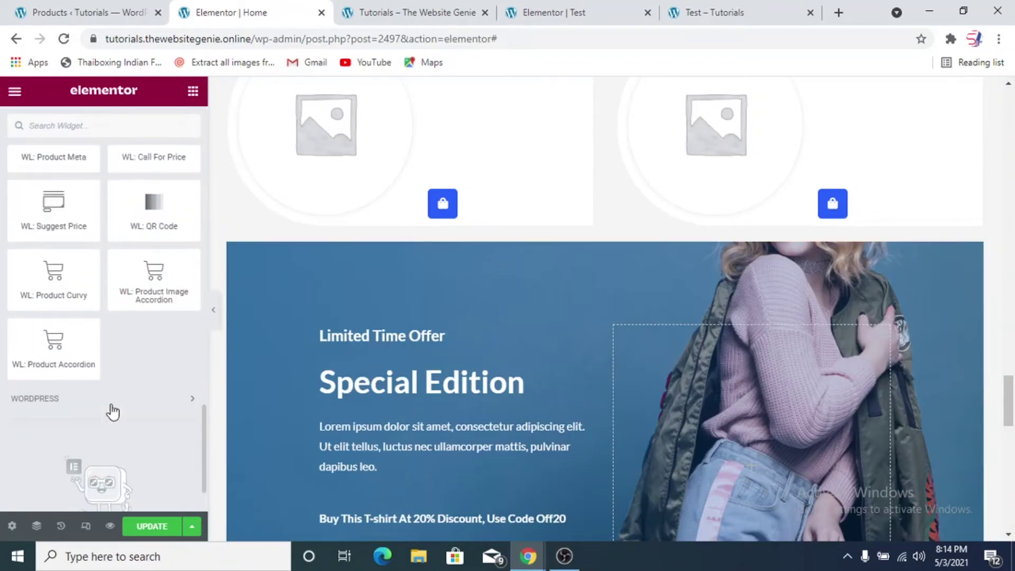
pyautogui.scroll(2, 116, 411)
pyautogui.moveTo(200, 407); pyautogui.dragTo(592, 235)
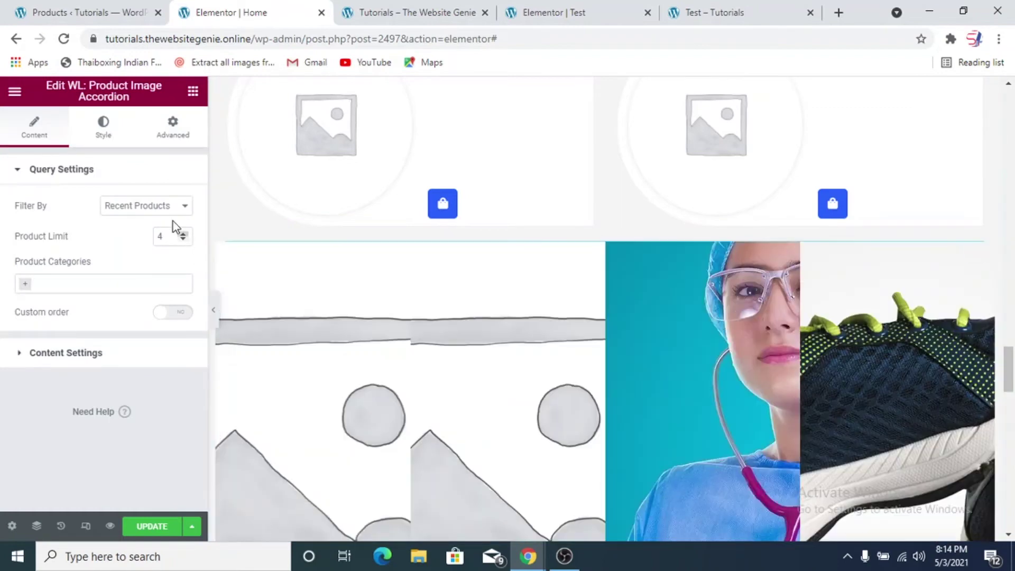
pyautogui.click(161, 207)
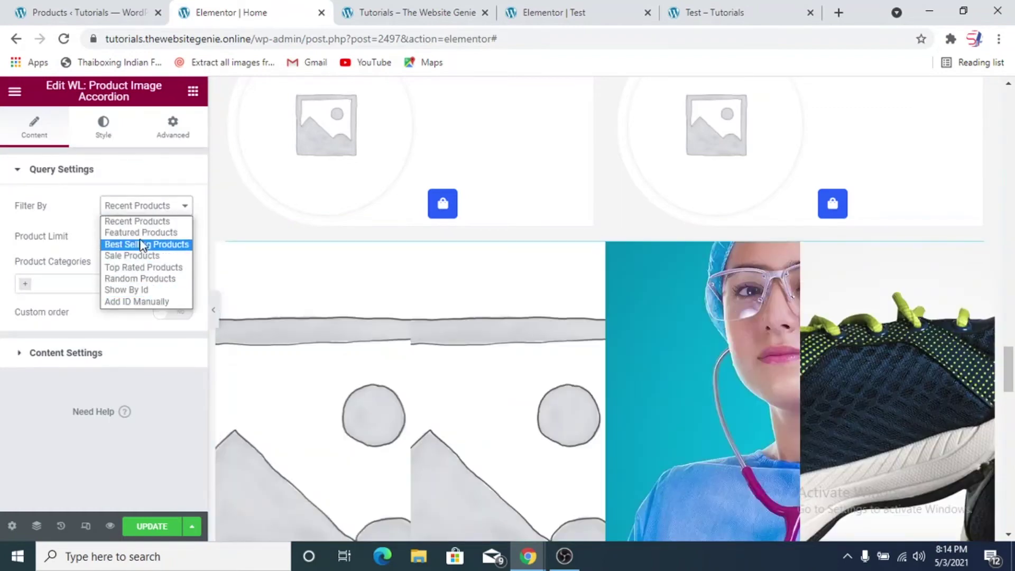
pyautogui.click(141, 232)
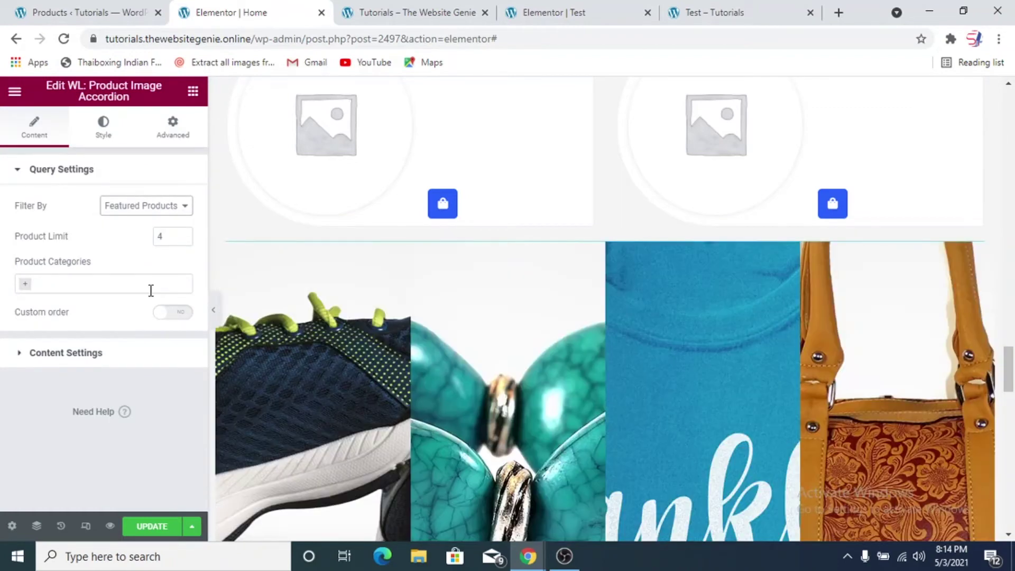
# Set the new image accordion's padding to 25 px on all sides and preview it at full width
pyautogui.click(172, 132)
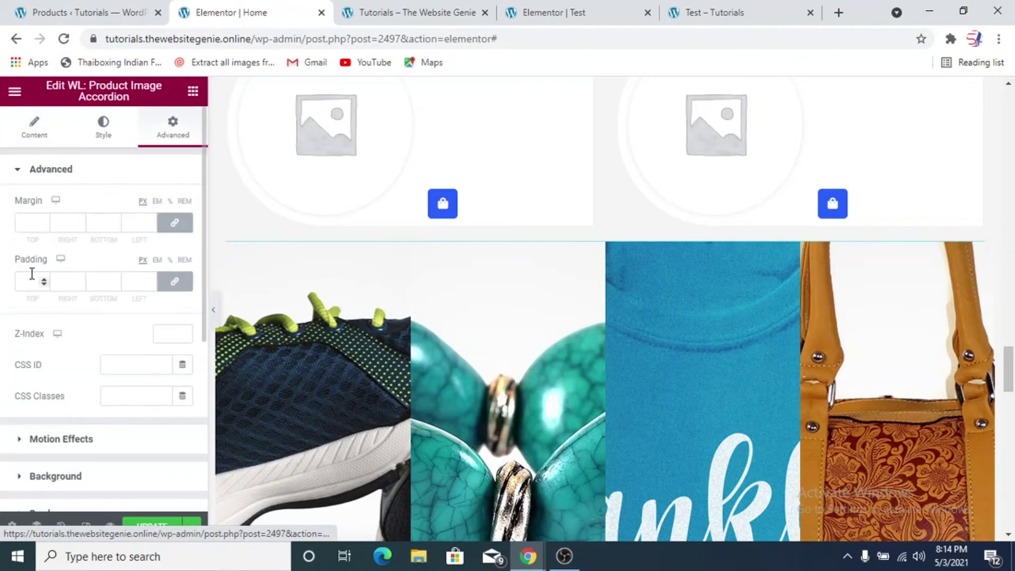
pyautogui.click(24, 280)
pyautogui.write('25')
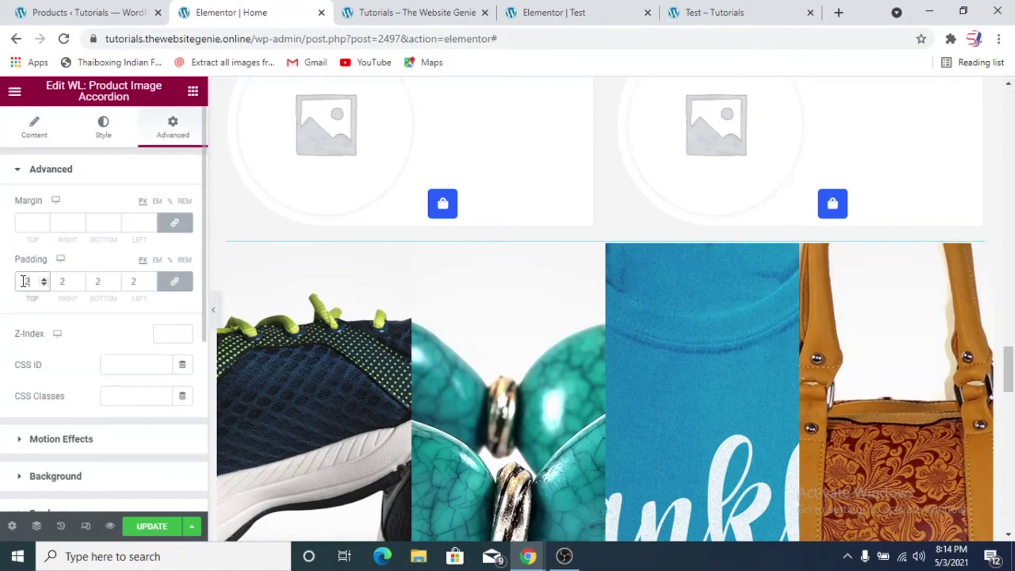
pyautogui.click(214, 320)
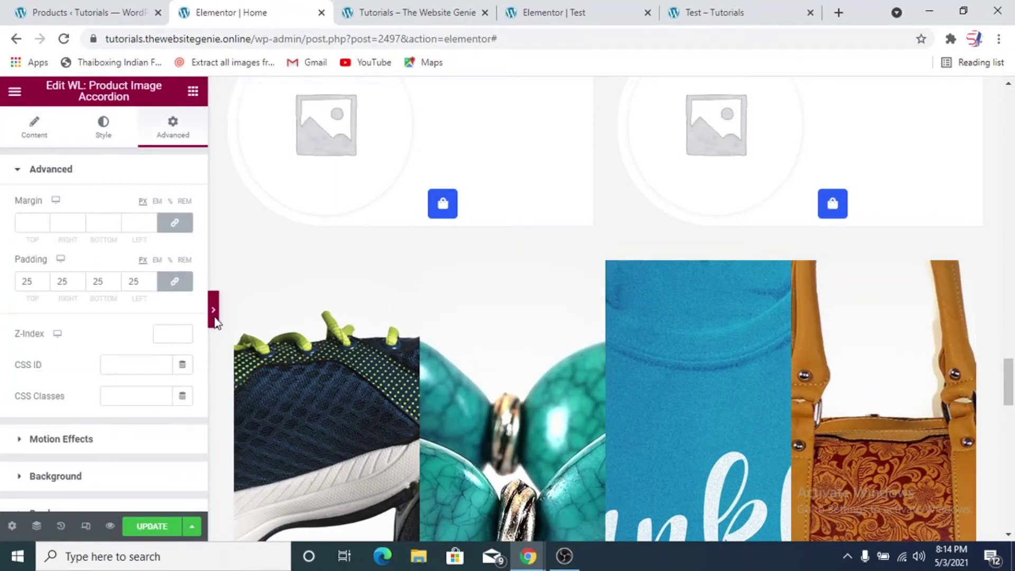
pyautogui.scroll(6, 460, 423)
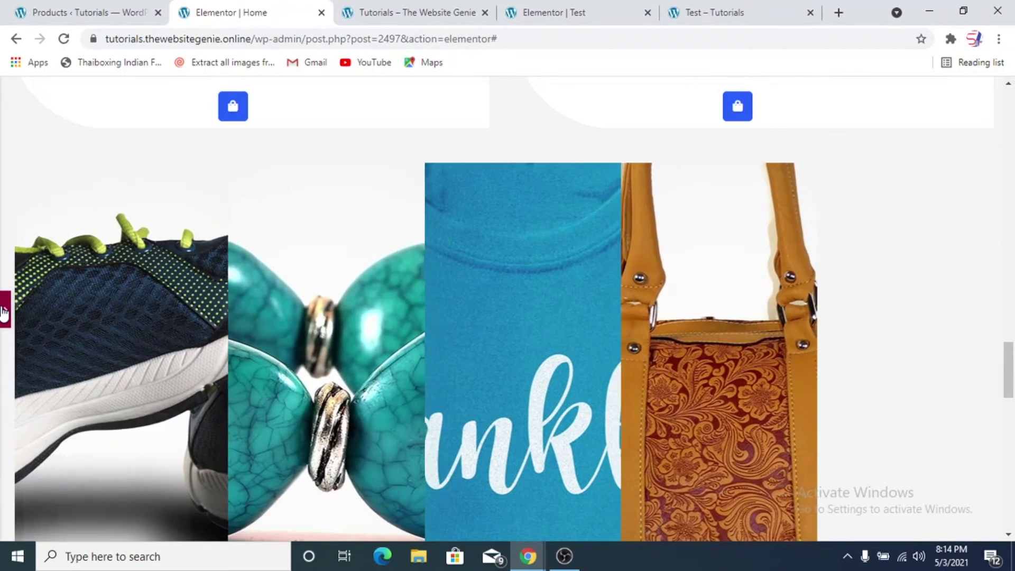
pyautogui.click(4, 307)
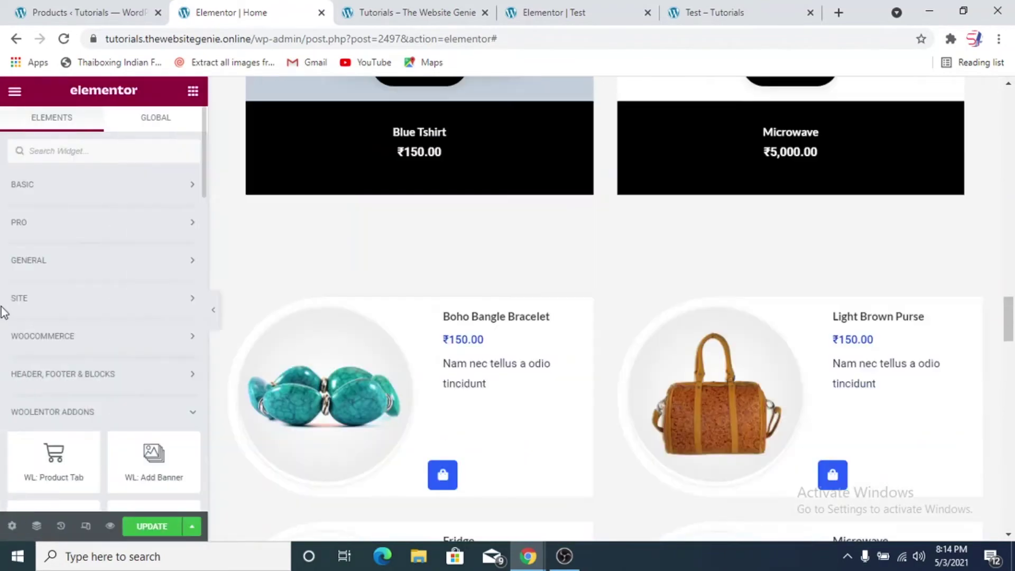
# Set the image accordion's product limit to 5 and preview its expanding product panels at full width
pyautogui.scroll(-8, 772, 371)
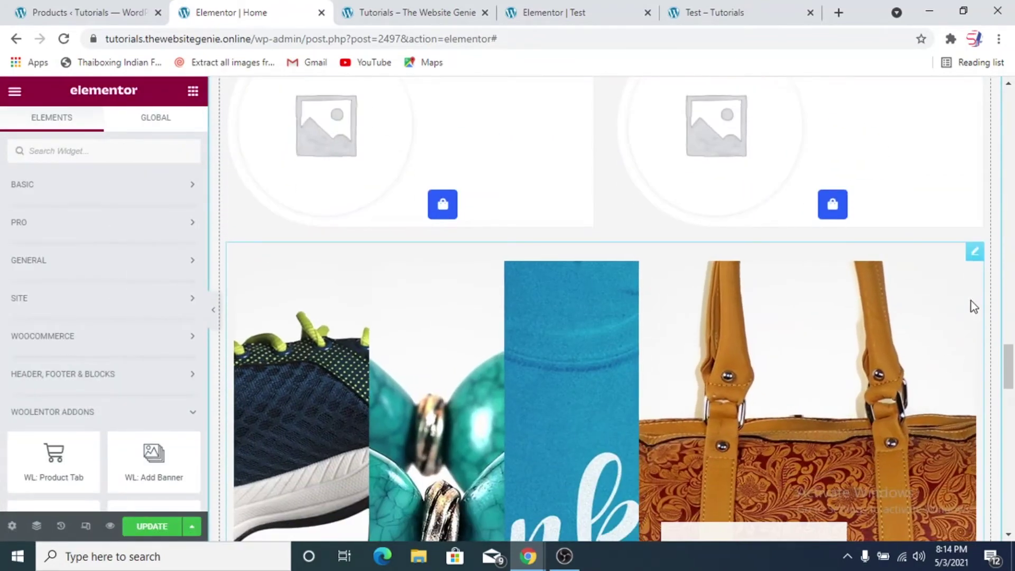
pyautogui.click(258, 353)
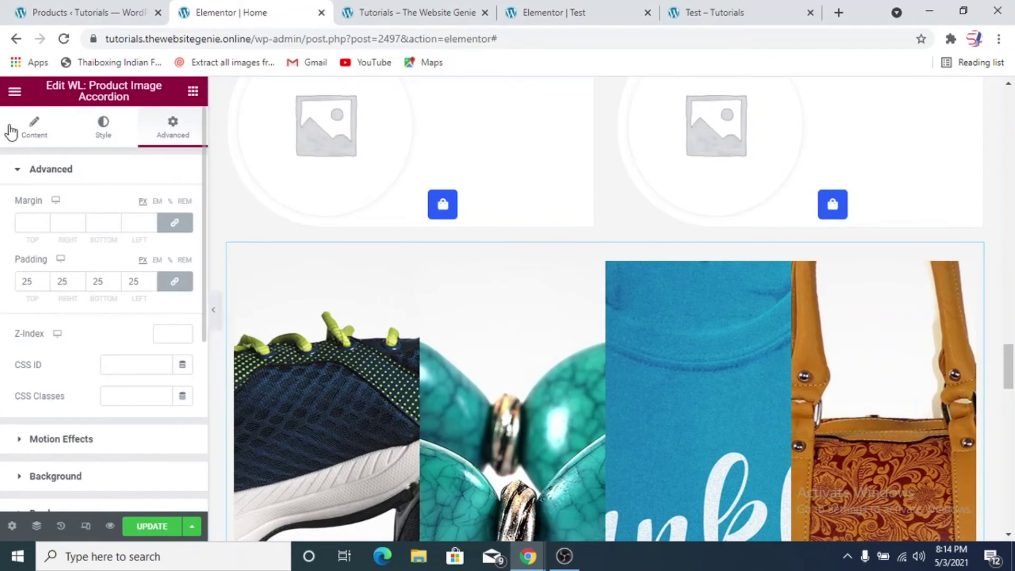
pyautogui.click(38, 137)
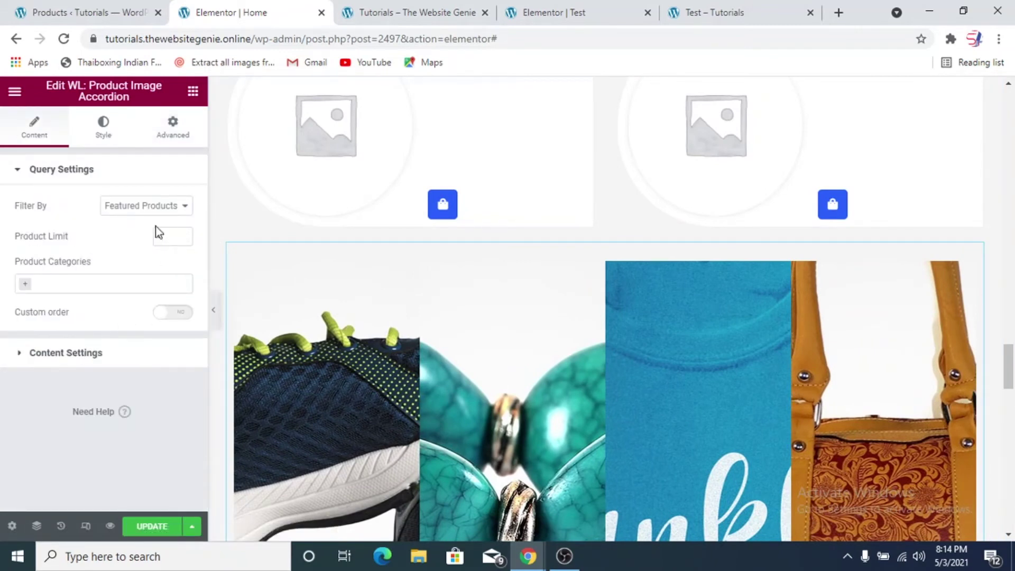
pyautogui.click(183, 235)
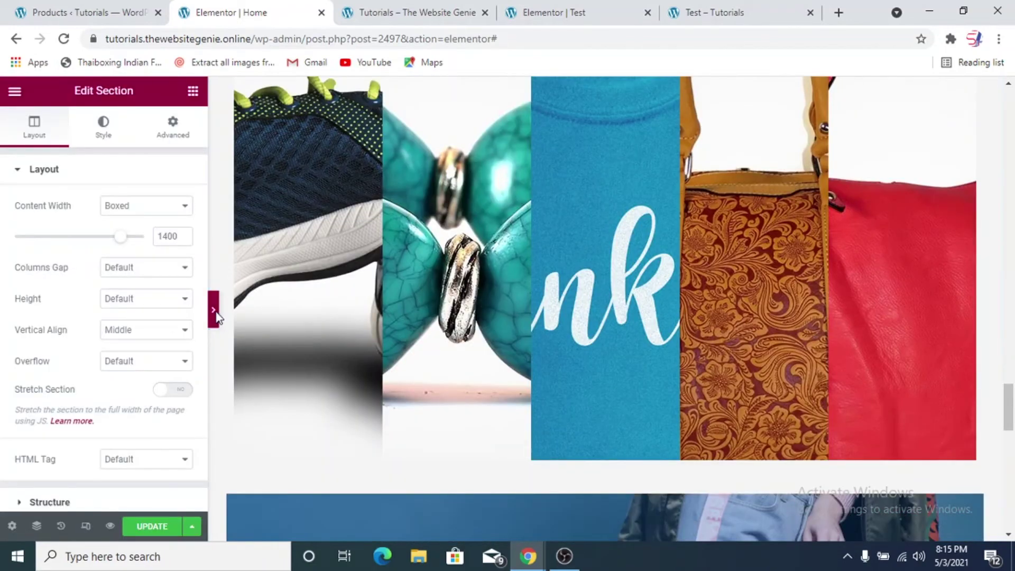
pyautogui.click(215, 312)
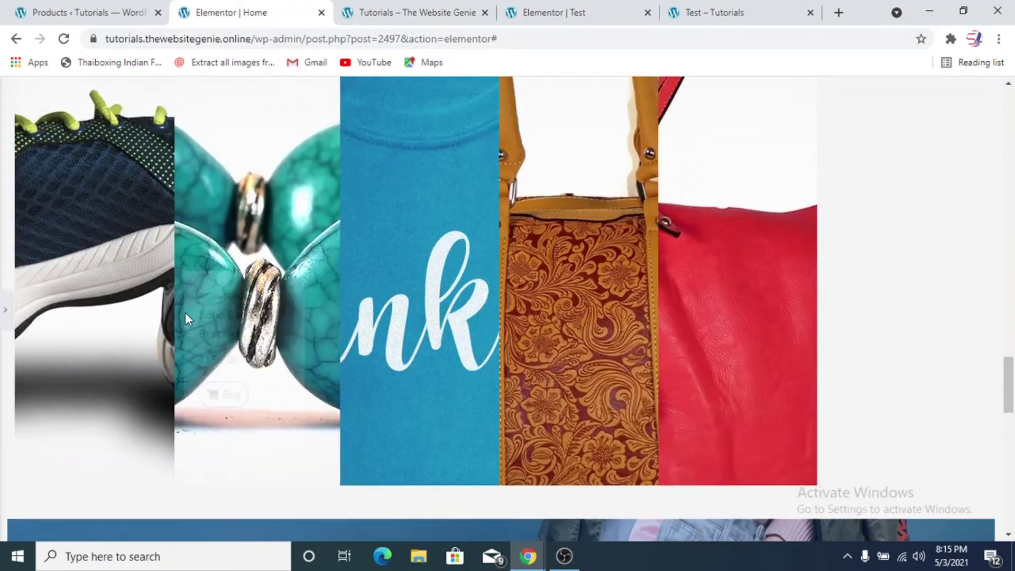
pyautogui.moveTo(123, 291)
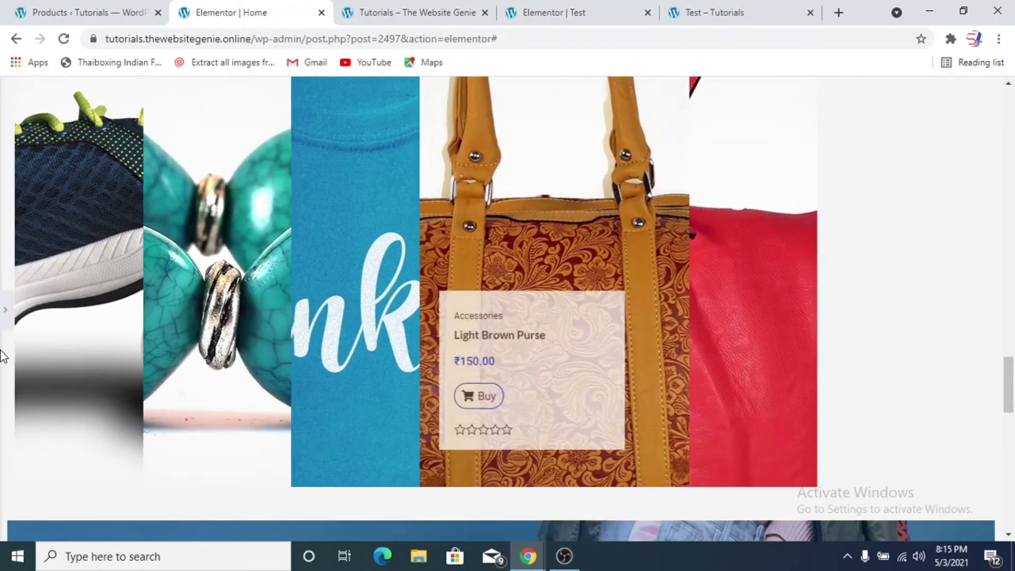
pyautogui.click(4, 323)
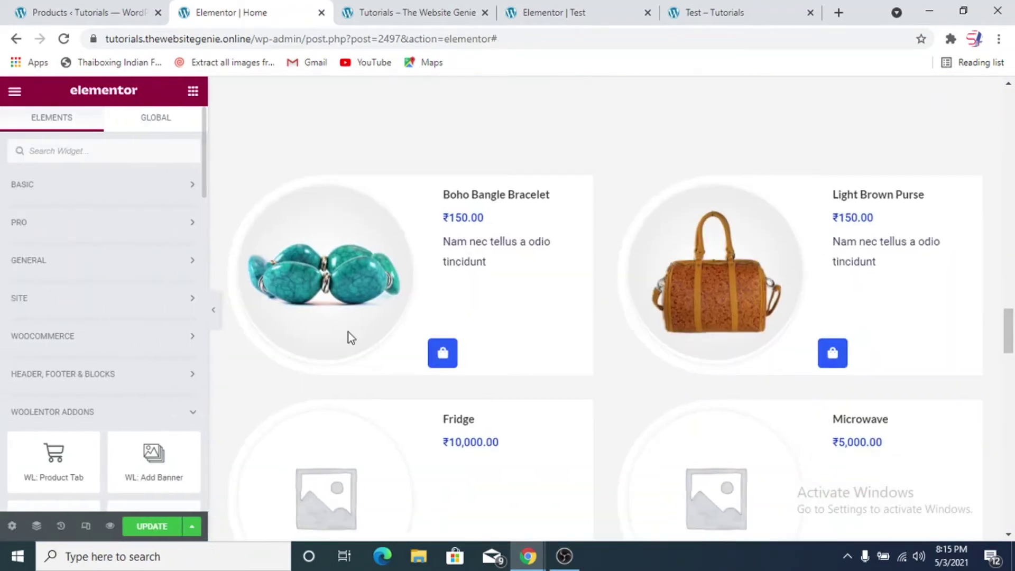
# Add a WL: Product Accordion widget in a new section at the page's end, below the Worldwide Shipping and Secure Payments features
pyautogui.scroll(-8, 526, 372)
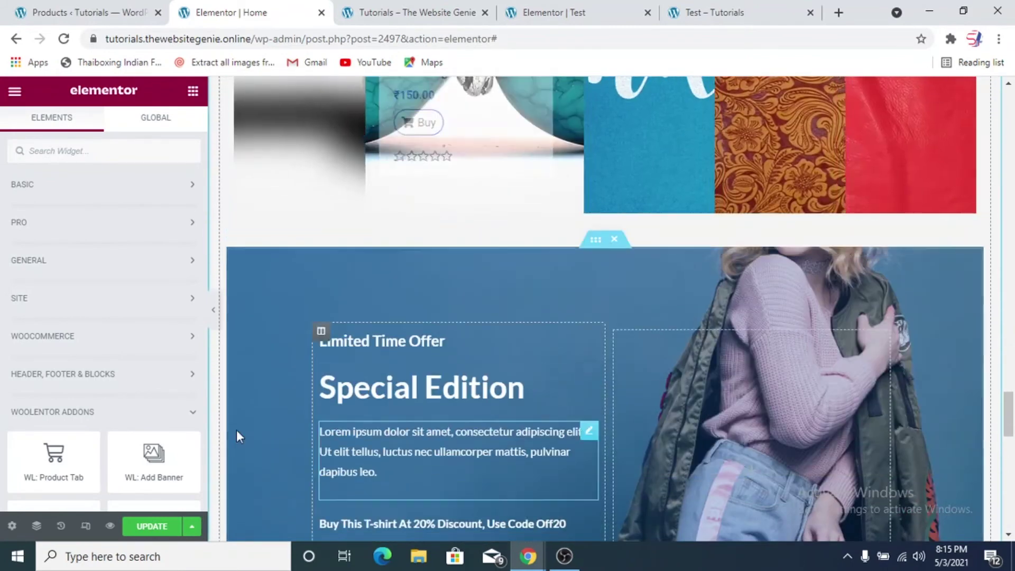
pyautogui.scroll(-5, 151, 399)
pyautogui.scroll(-10, 152, 399)
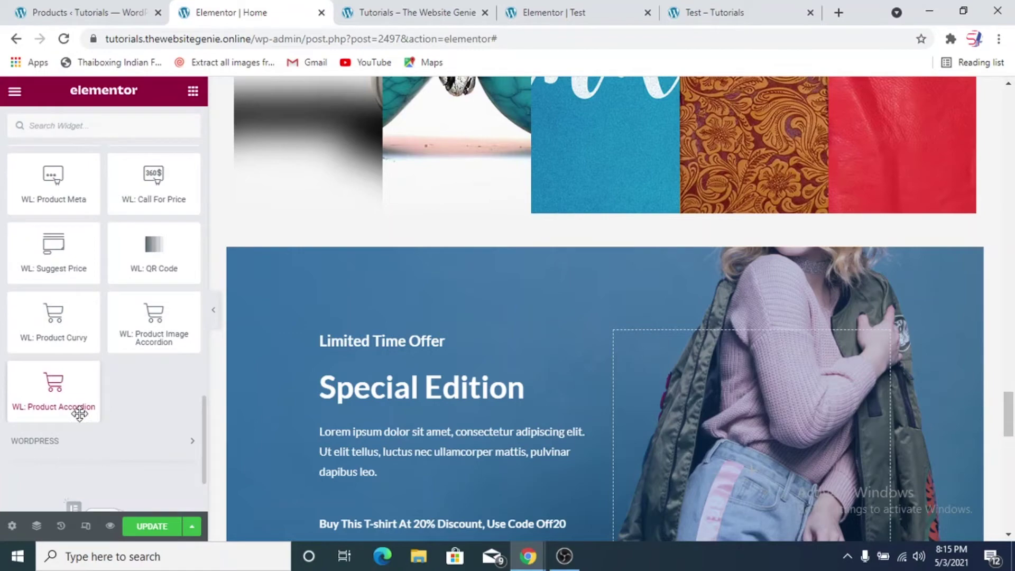
pyautogui.scroll(-10, 417, 351)
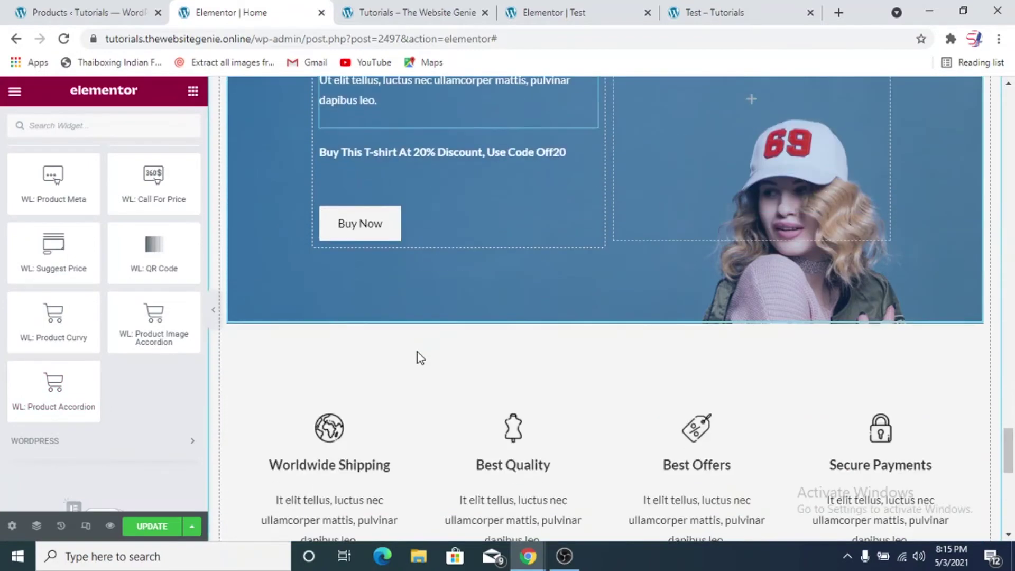
pyautogui.scroll(-2, 568, 438)
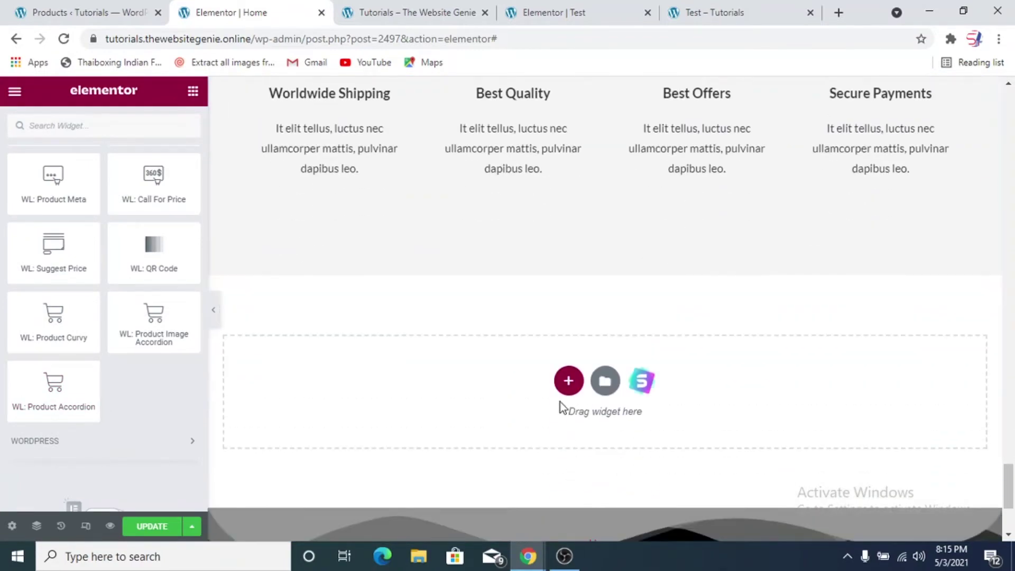
pyautogui.click(561, 384)
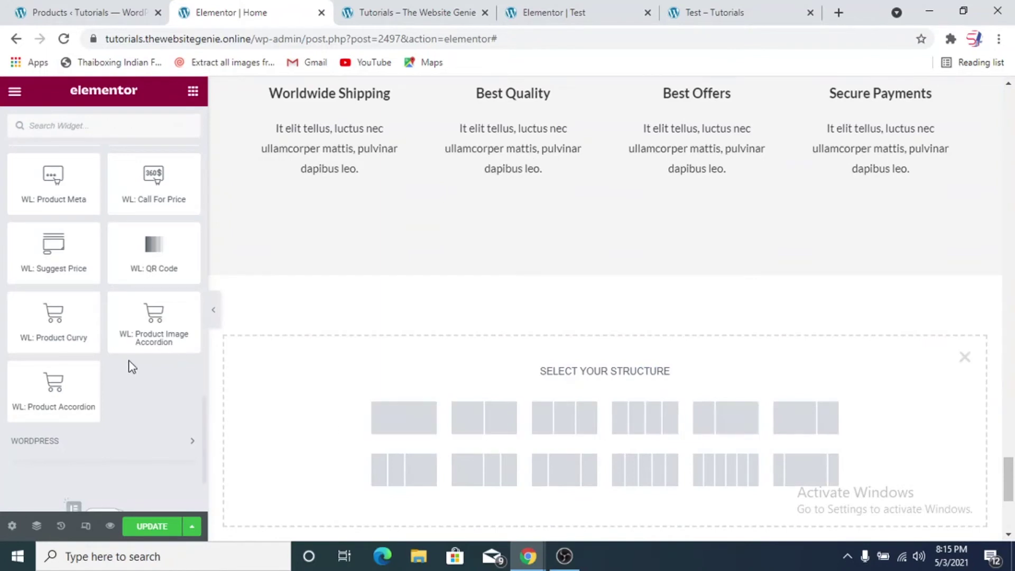
pyautogui.moveTo(59, 386); pyautogui.dragTo(550, 300)
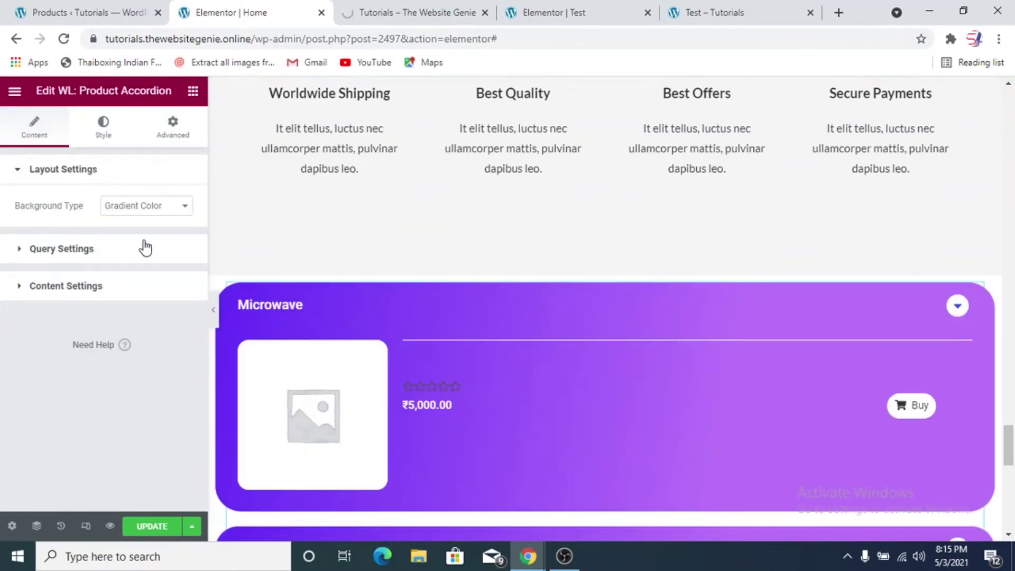
# Filter the product accordion by Featured Products and set its product limit to 5
pyautogui.scroll(-2, 669, 387)
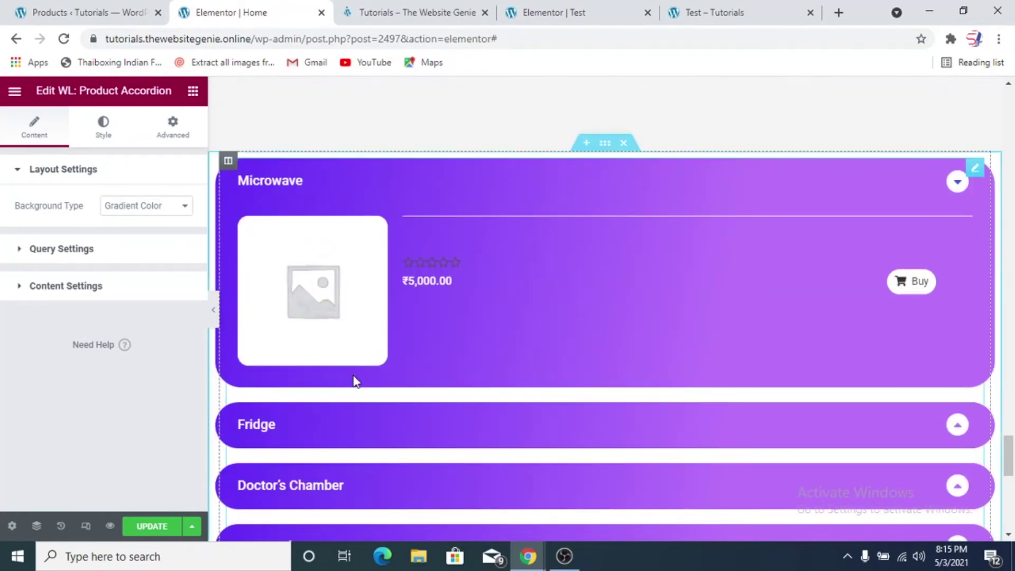
pyautogui.click(84, 254)
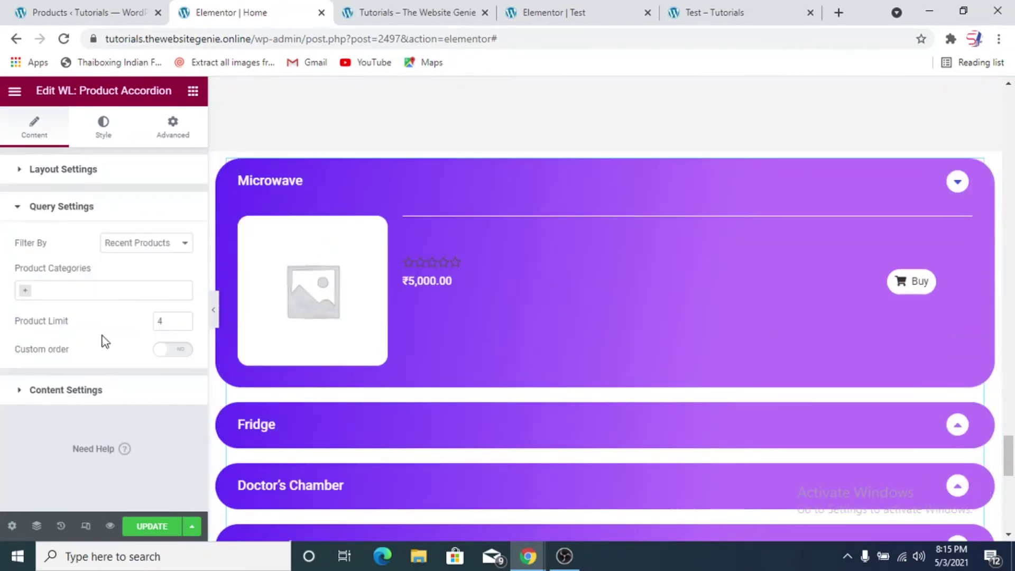
pyautogui.click(147, 248)
pyautogui.click(139, 267)
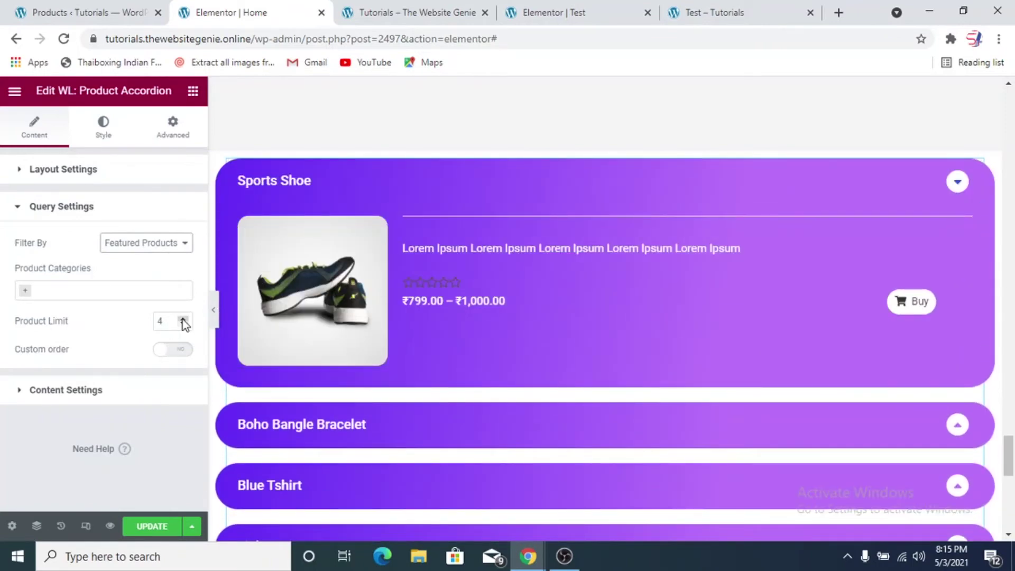
pyautogui.click(183, 319)
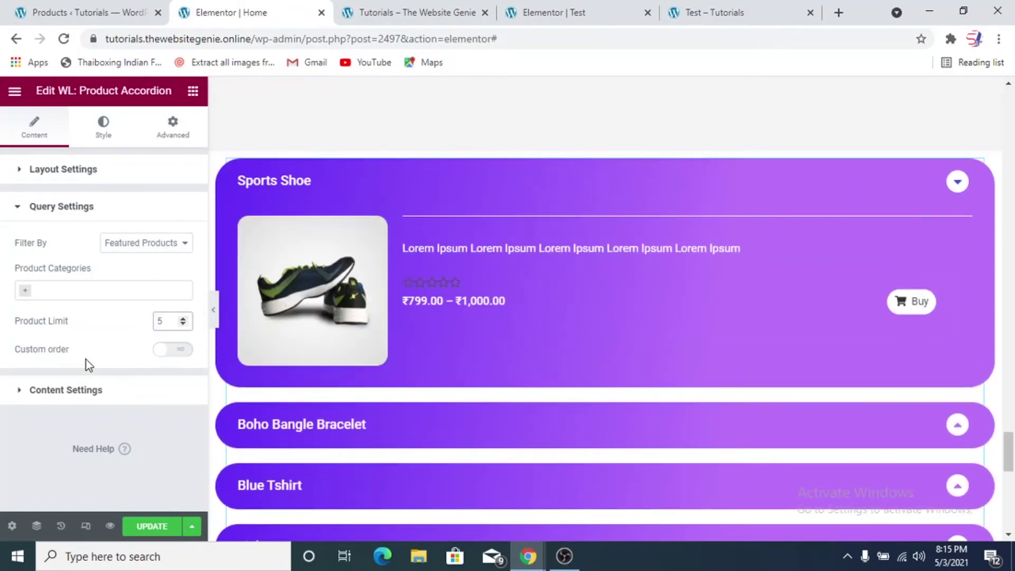
# Set the product accordion's cart icon spacing to 16 and hide the product rating
pyautogui.click(102, 392)
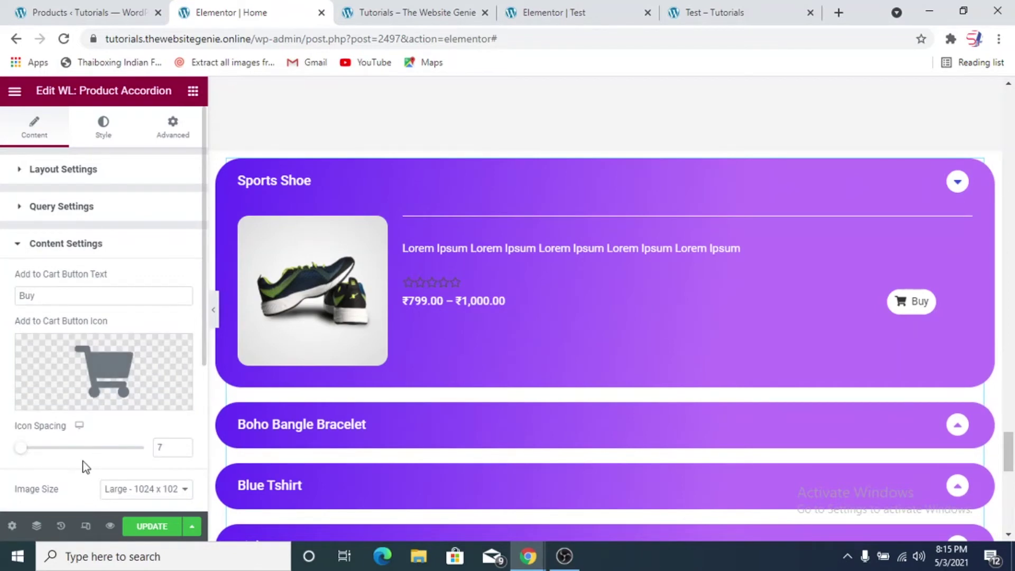
pyautogui.moveTo(20, 452)
pyautogui.mouseDown()
pyautogui.moveTo(41, 455)
pyautogui.moveTo(27, 455)
pyautogui.mouseUp()
pyautogui.scroll(-4, 126, 429)
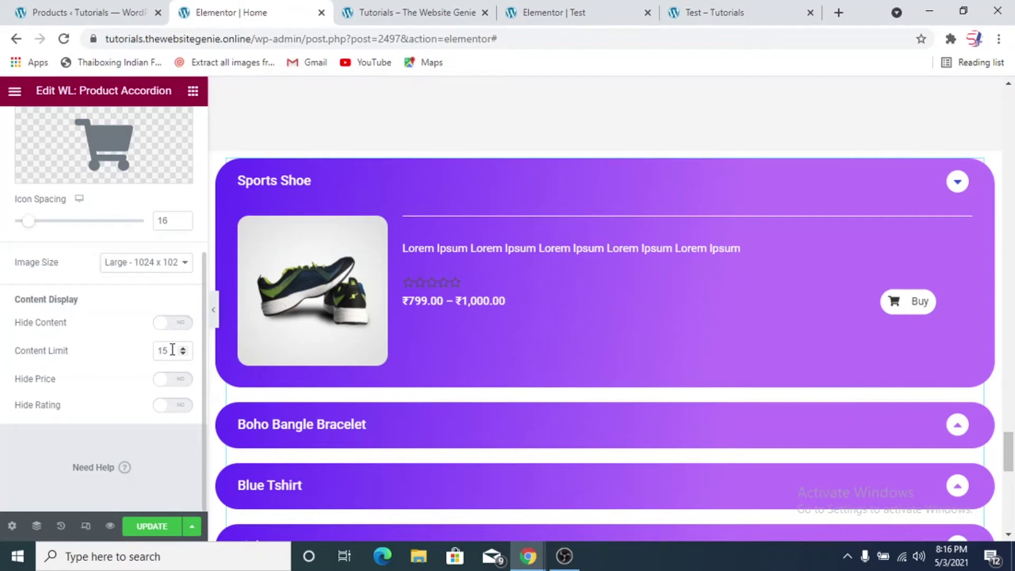
pyautogui.click(165, 418)
pyautogui.scroll(5, 99, 365)
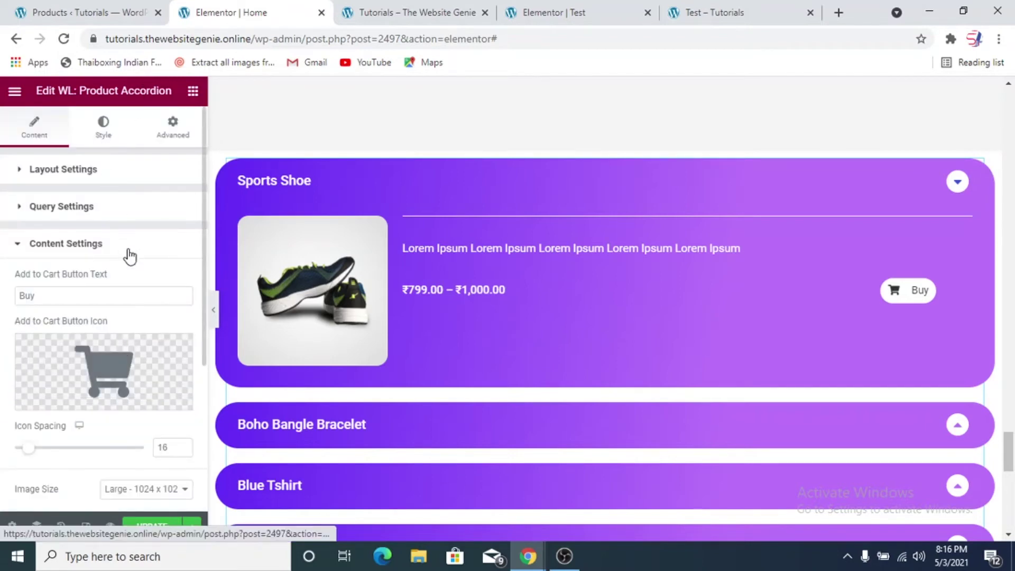
# Give the product accordion a custom gradient background with light grey #EAE9E9 as its first colour
pyautogui.click(103, 125)
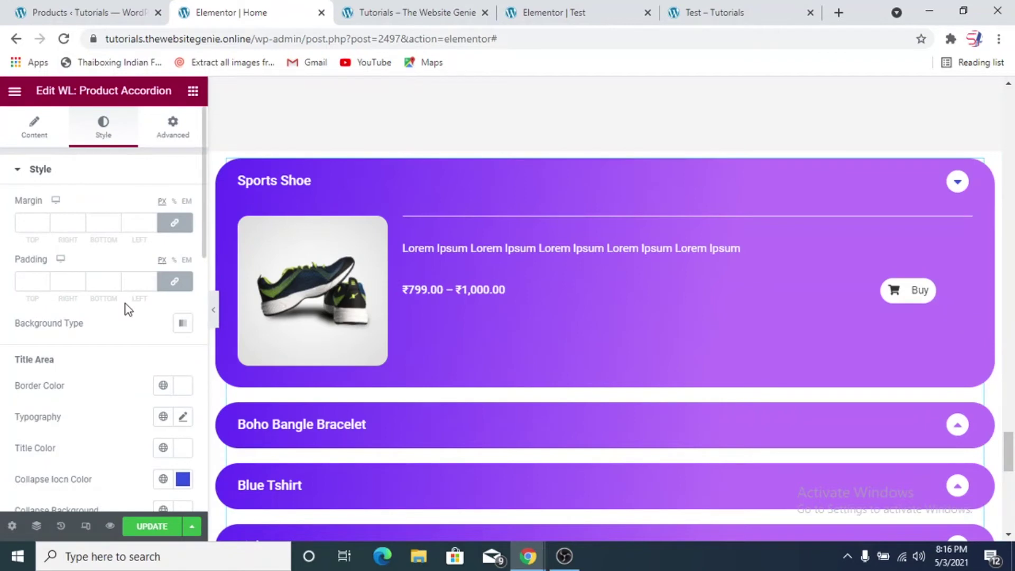
pyautogui.scroll(-10, 127, 309)
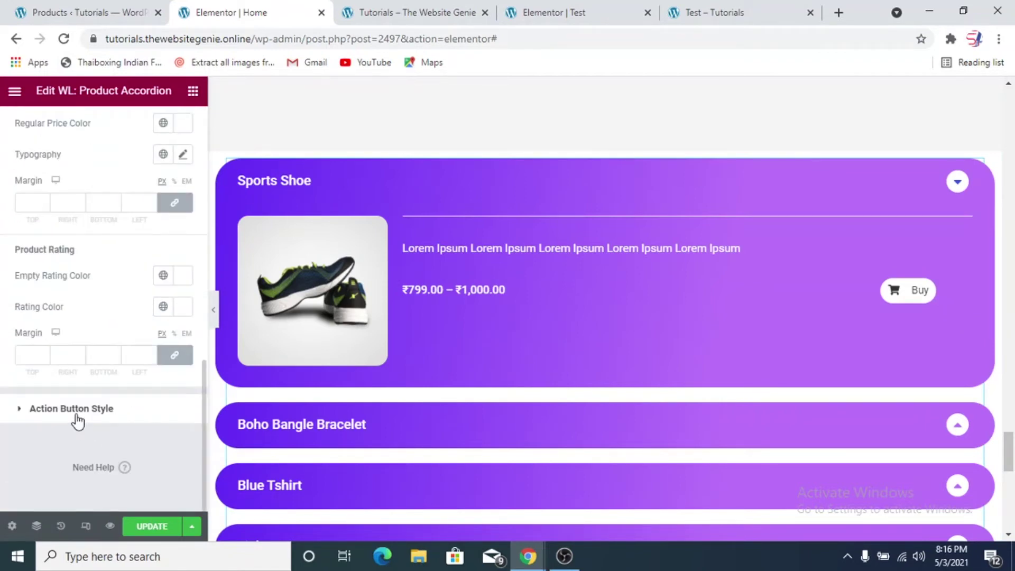
pyautogui.click(76, 415)
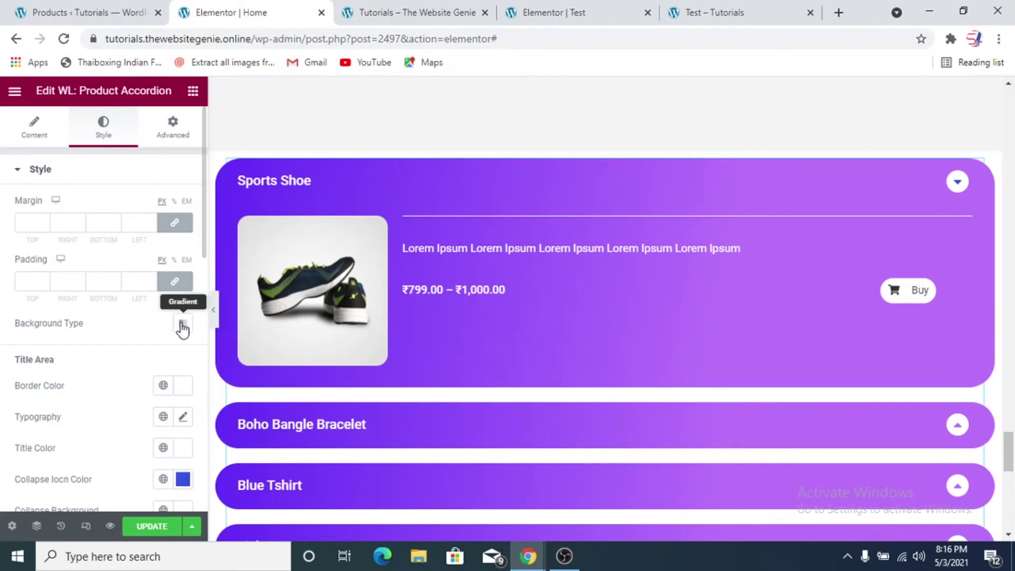
pyautogui.click(182, 325)
pyautogui.scroll(-2, 136, 335)
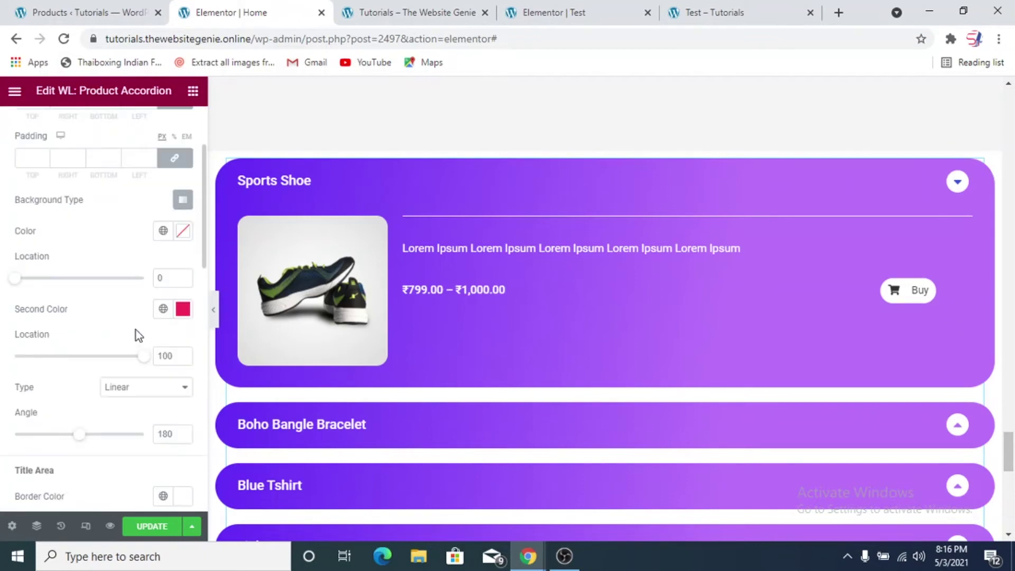
pyautogui.click(183, 233)
pyautogui.click(120, 308)
pyautogui.moveTo(120, 307)
pyautogui.mouseDown()
pyautogui.moveTo(104, 333)
pyautogui.moveTo(129, 312)
pyautogui.moveTo(123, 320)
pyautogui.moveTo(105, 296)
pyautogui.mouseUp()
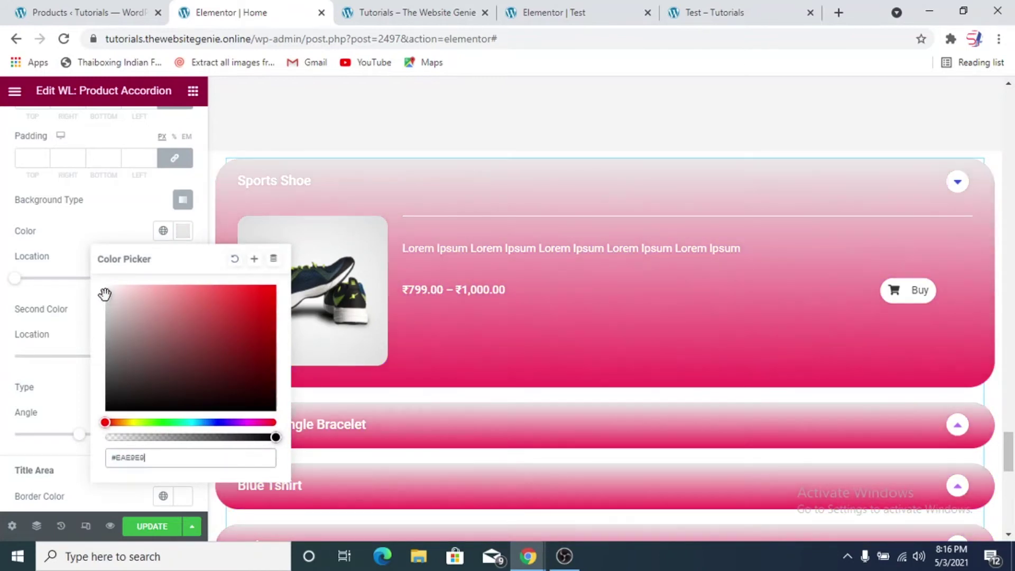
# Set the second colour of the product accordion's gradient background to light pink #F79FB5
pyautogui.click(72, 236)
pyautogui.click(183, 309)
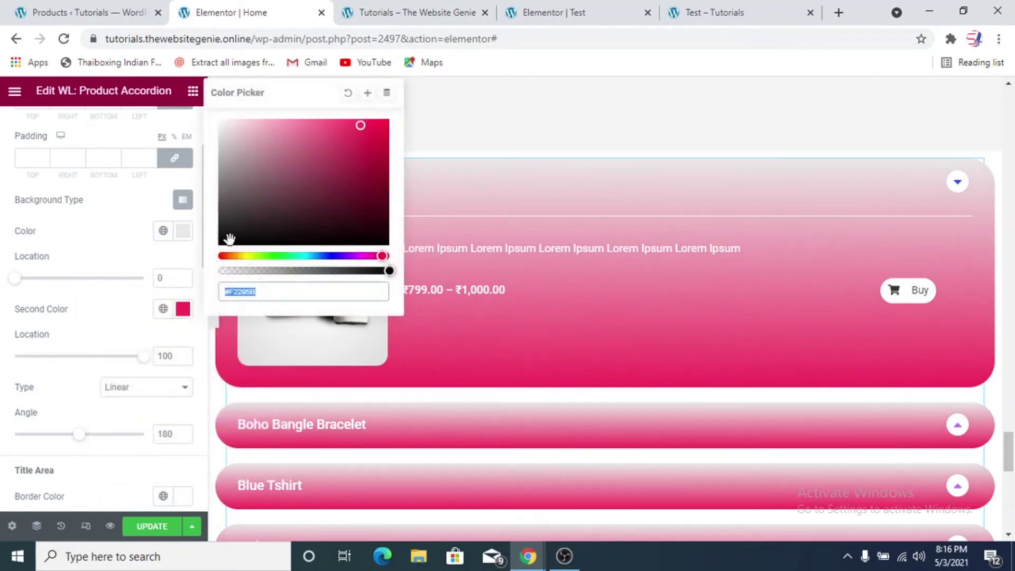
pyautogui.moveTo(220, 204); pyautogui.dragTo(278, 121)
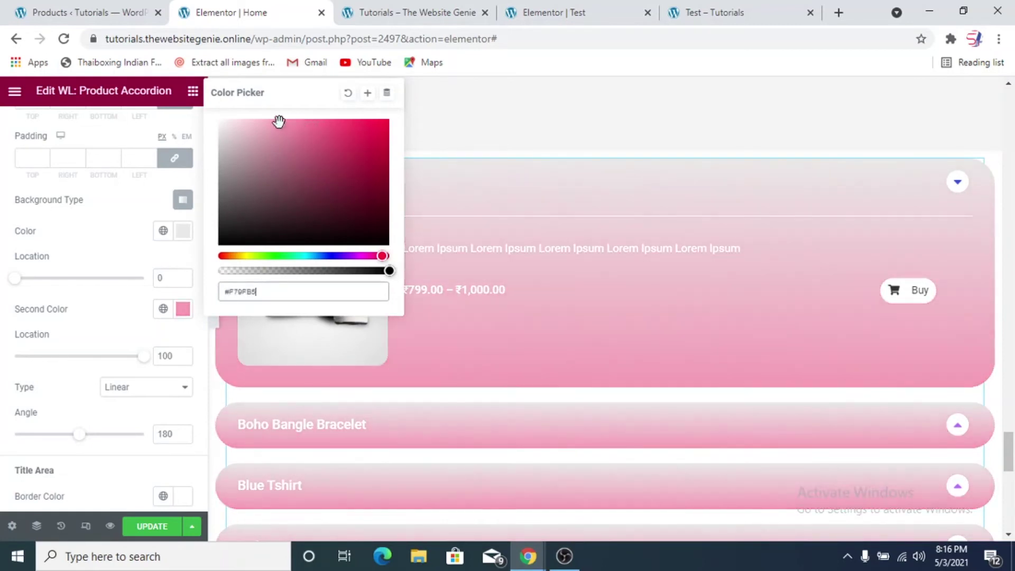
pyautogui.click(96, 325)
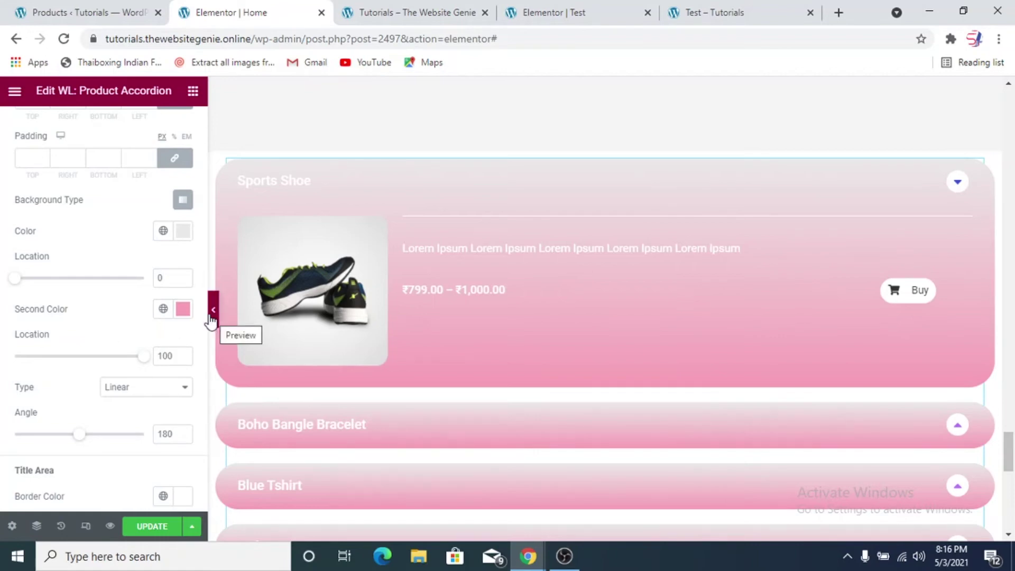
# Review the product accordion's remaining style options and examine the whole accordion in the full-width preview
pyautogui.scroll(-5, 118, 284)
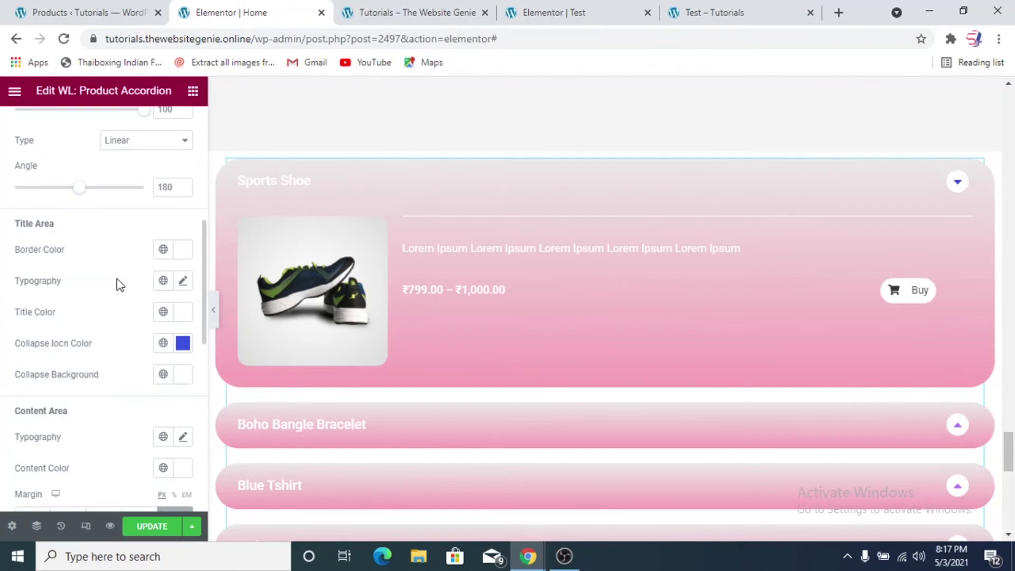
pyautogui.scroll(-5, 120, 283)
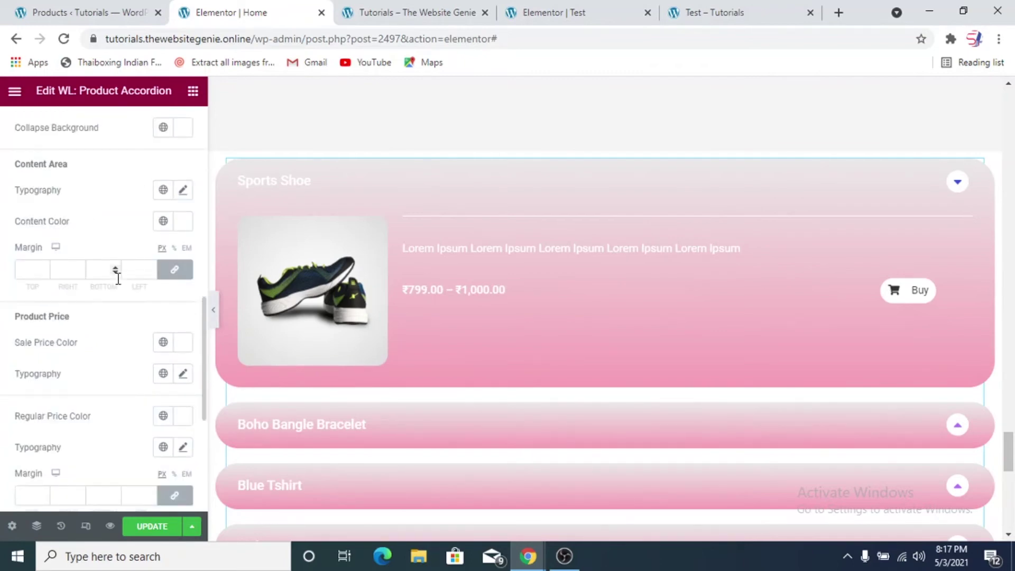
pyautogui.scroll(-3, 117, 279)
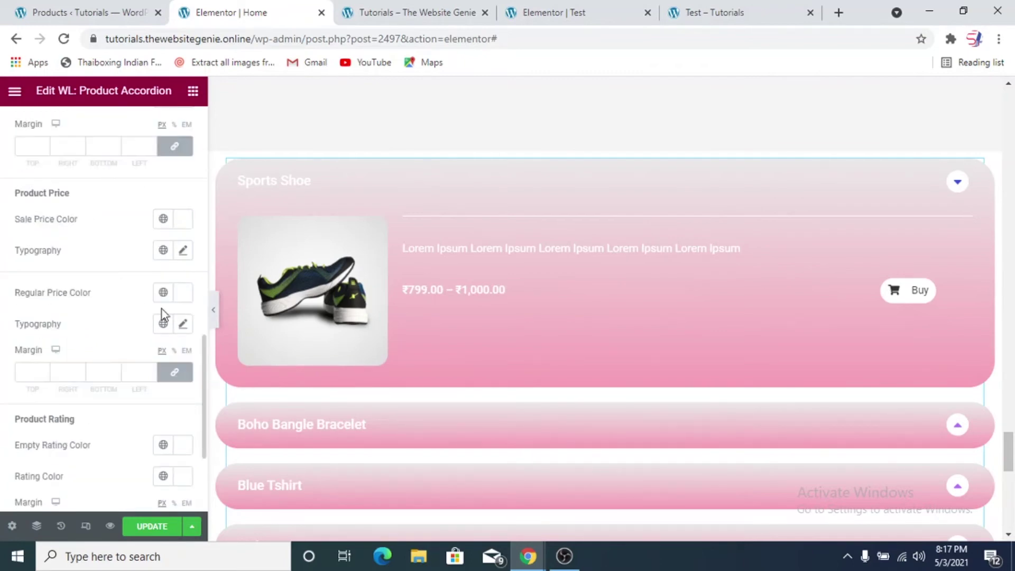
pyautogui.click(213, 311)
pyautogui.scroll(-5, 260, 358)
pyautogui.scroll(2, 496, 407)
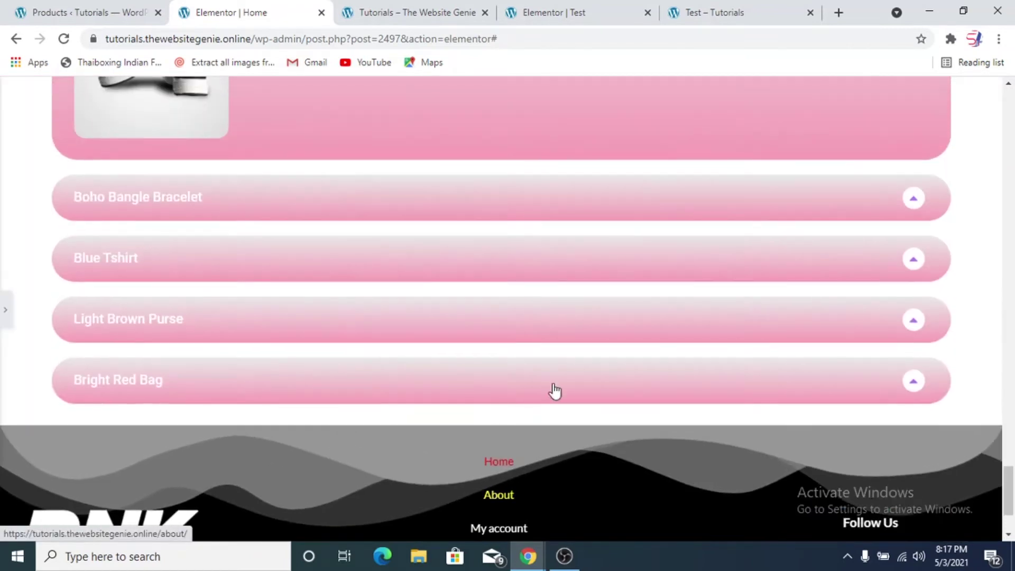
pyautogui.scroll(2, 548, 360)
pyautogui.scroll(2, 675, 306)
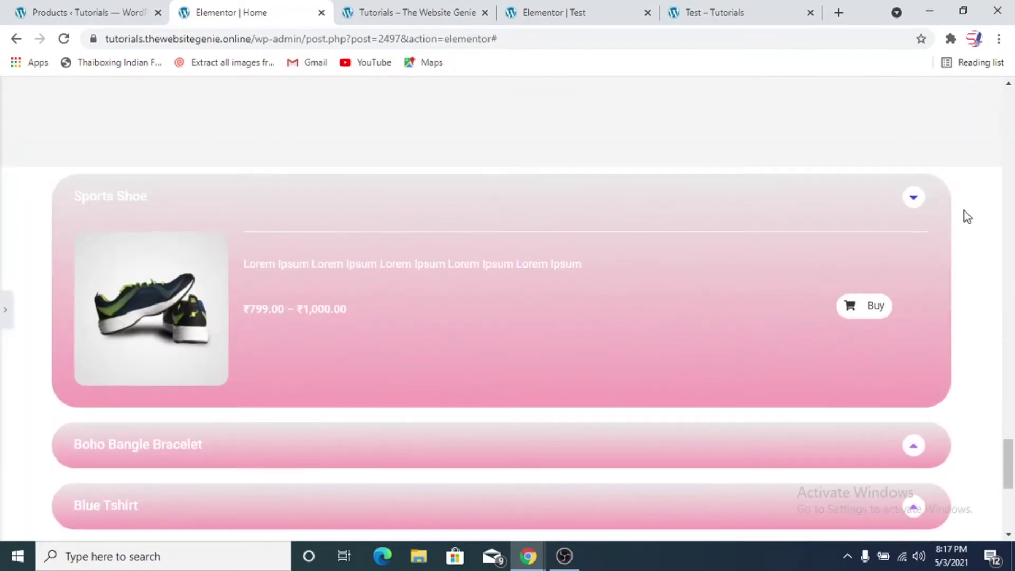
pyautogui.click(5, 313)
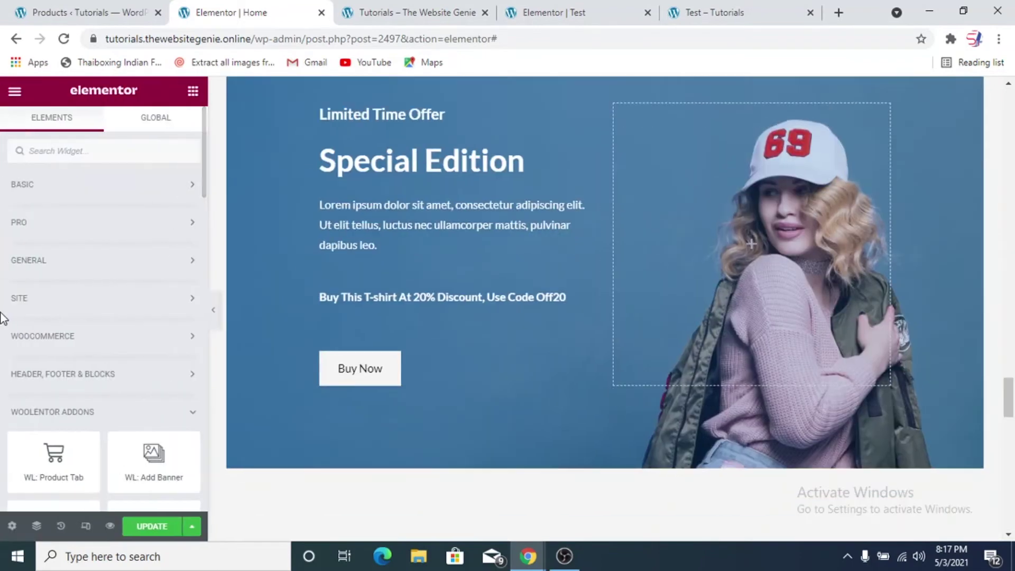
# Reopen the product accordion's style settings and set its collapse icon colour to black #000000
pyautogui.scroll(-5, 728, 318)
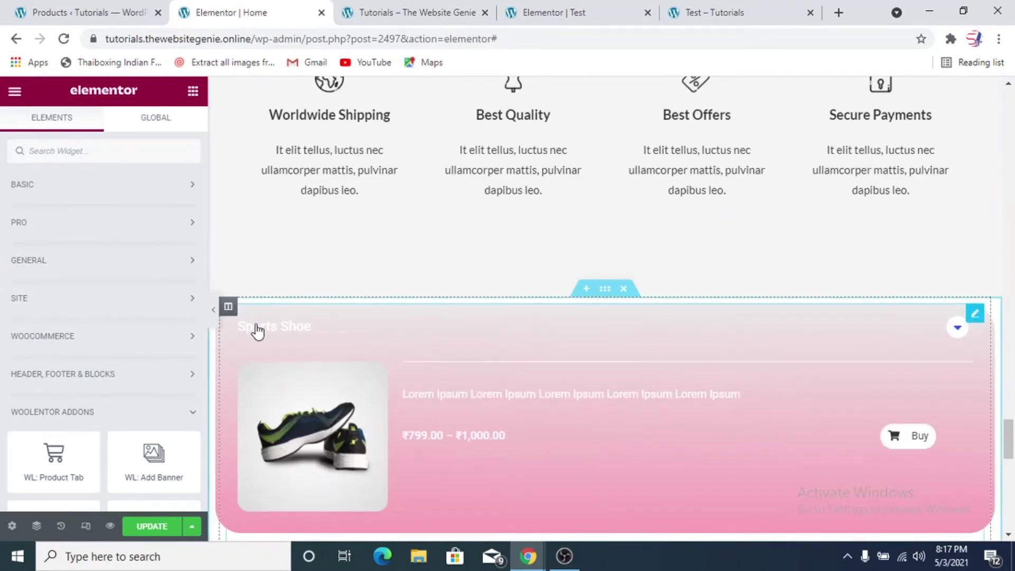
pyautogui.click(819, 381)
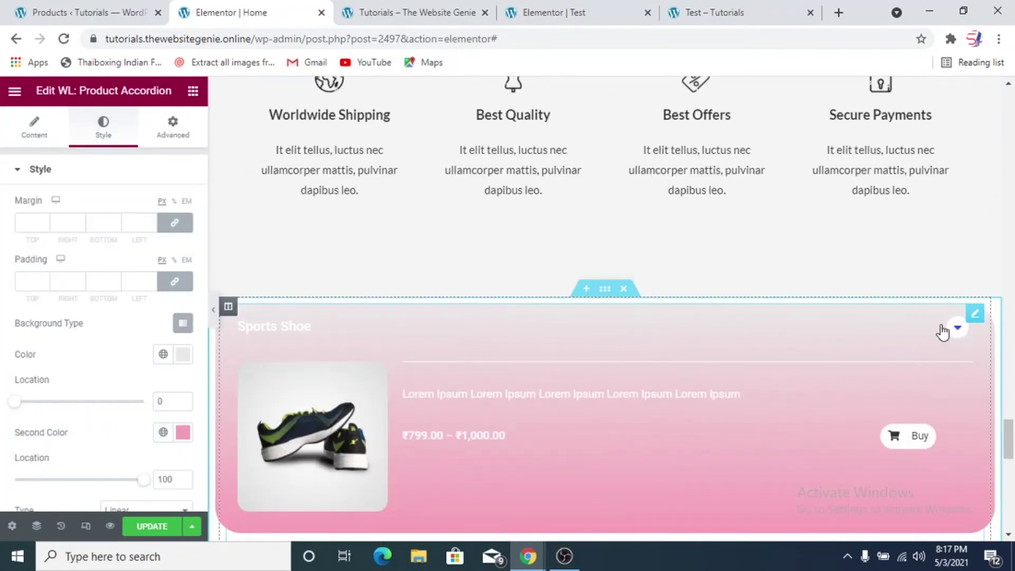
pyautogui.scroll(-7, 121, 325)
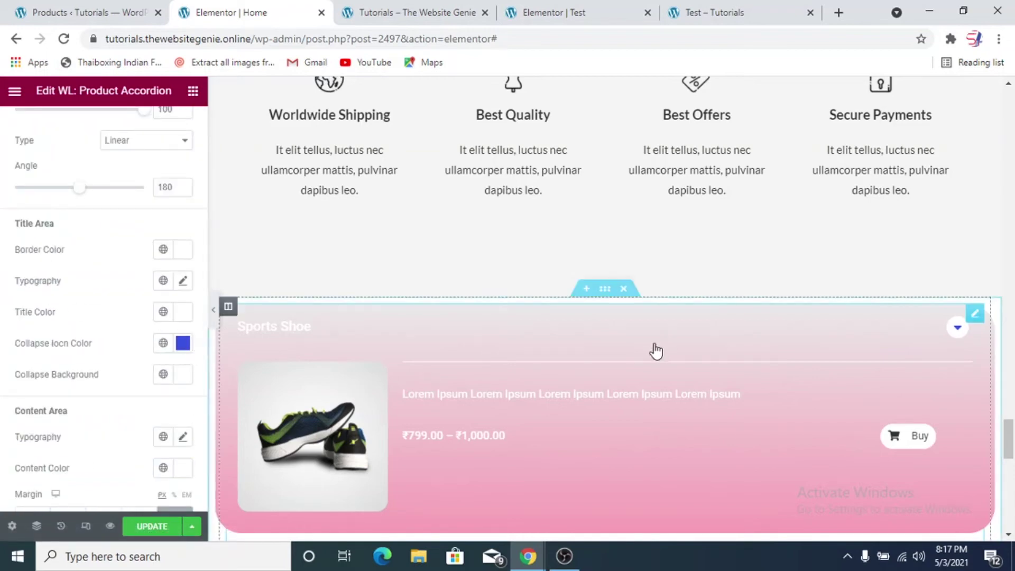
pyautogui.click(183, 343)
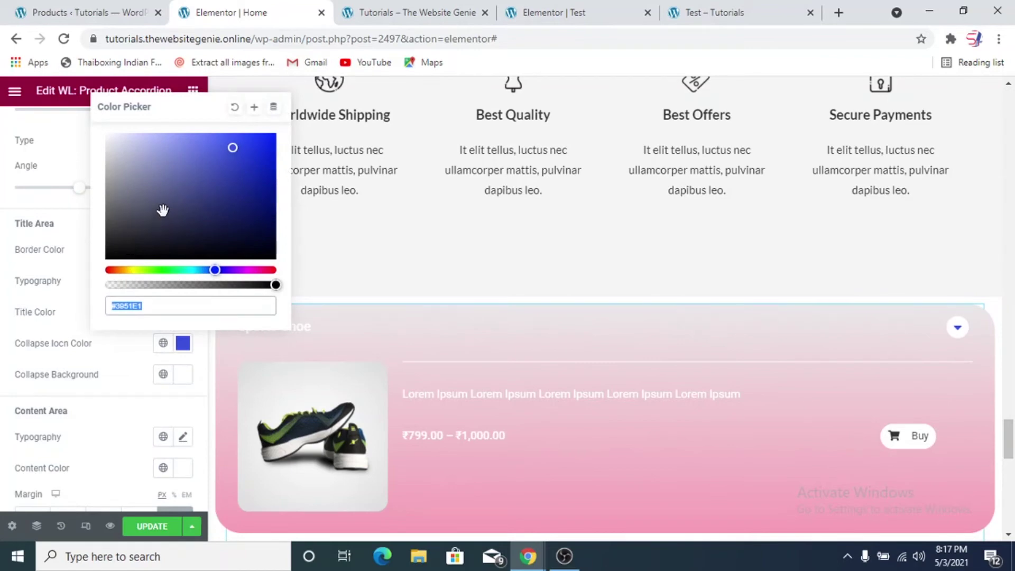
pyautogui.moveTo(126, 242); pyautogui.dragTo(72, 281)
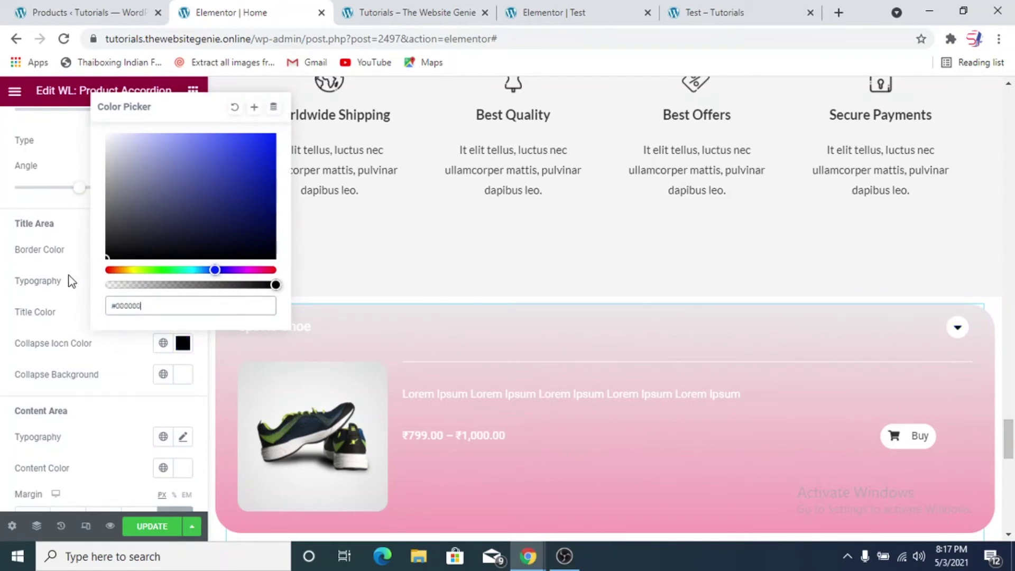
pyautogui.click(75, 355)
# Set the background colour behind the product accordion's collapse icons to grey #BDBBBB
pyautogui.scroll(-2, 105, 357)
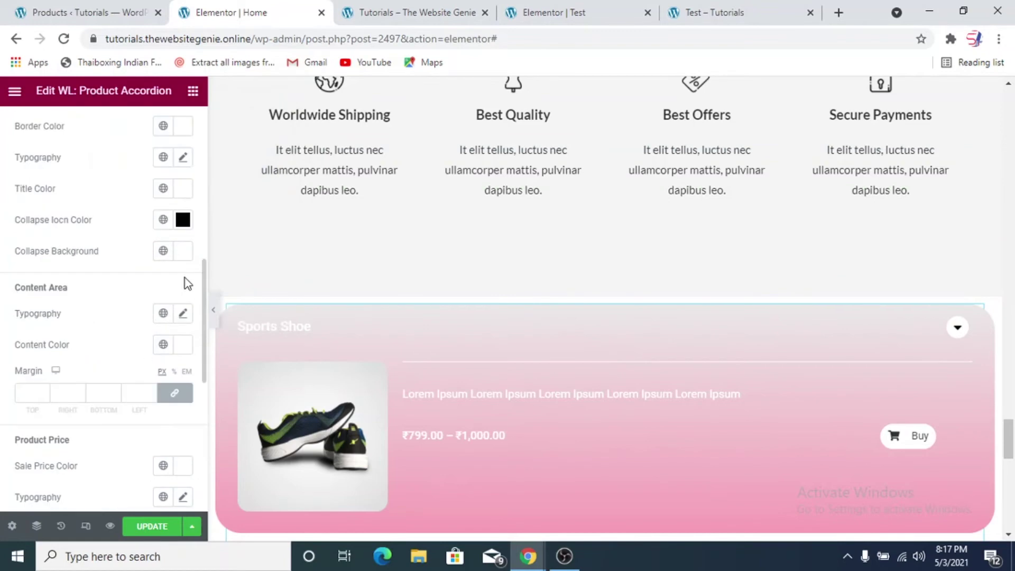
pyautogui.click(183, 252)
pyautogui.moveTo(107, 345)
pyautogui.mouseDown()
pyautogui.moveTo(104, 319)
pyautogui.moveTo(108, 336)
pyautogui.mouseUp()
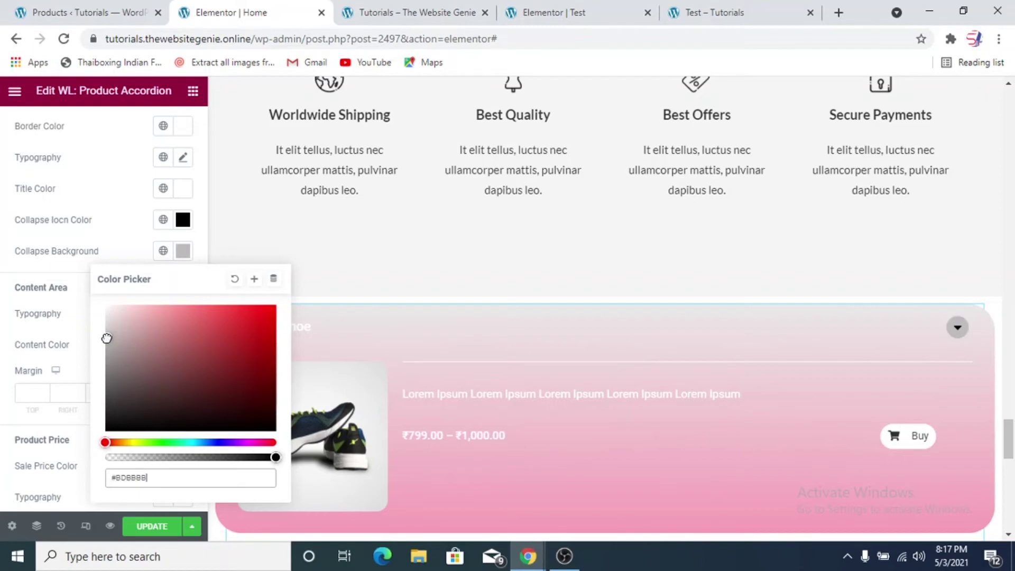
pyautogui.click(86, 241)
# Test expanding and collapsing the accordion's product items, such as Boho Bangle Bracelet, in the full-width preview
pyautogui.scroll(-5, 672, 412)
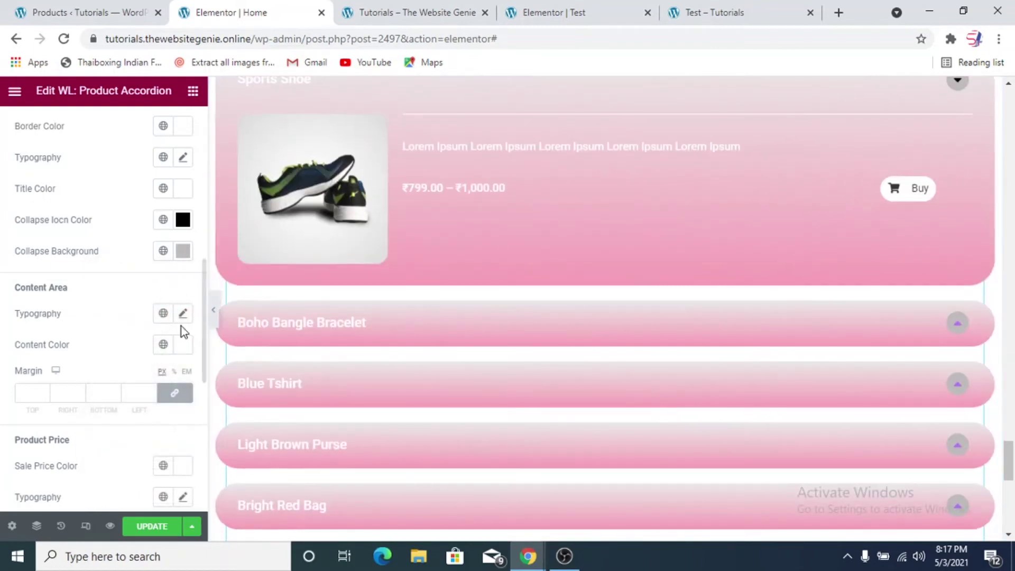
pyautogui.click(214, 312)
pyautogui.scroll(2, 1004, 209)
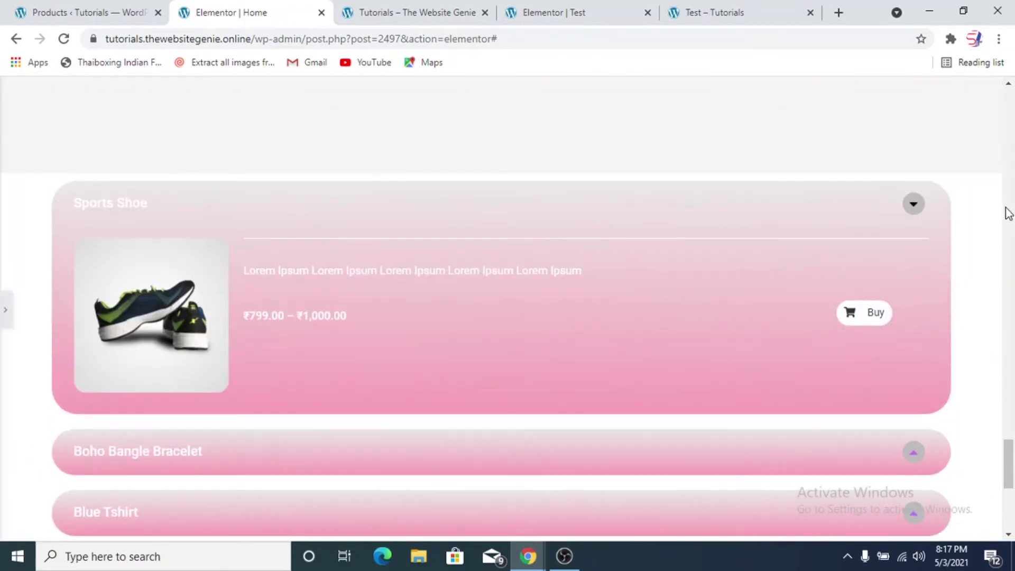
pyautogui.click(913, 212)
pyautogui.click(916, 274)
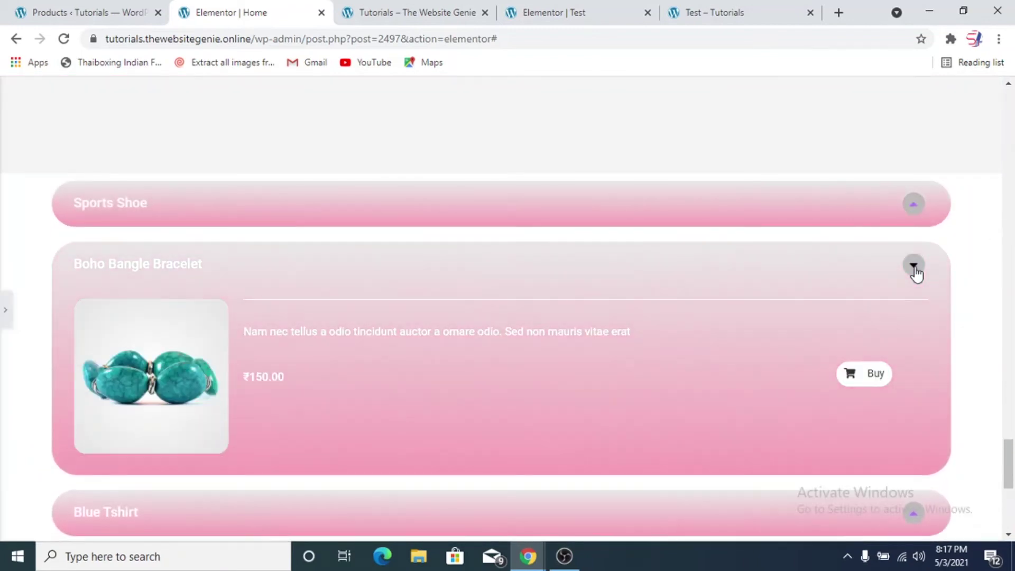
pyautogui.click(916, 273)
pyautogui.click(912, 328)
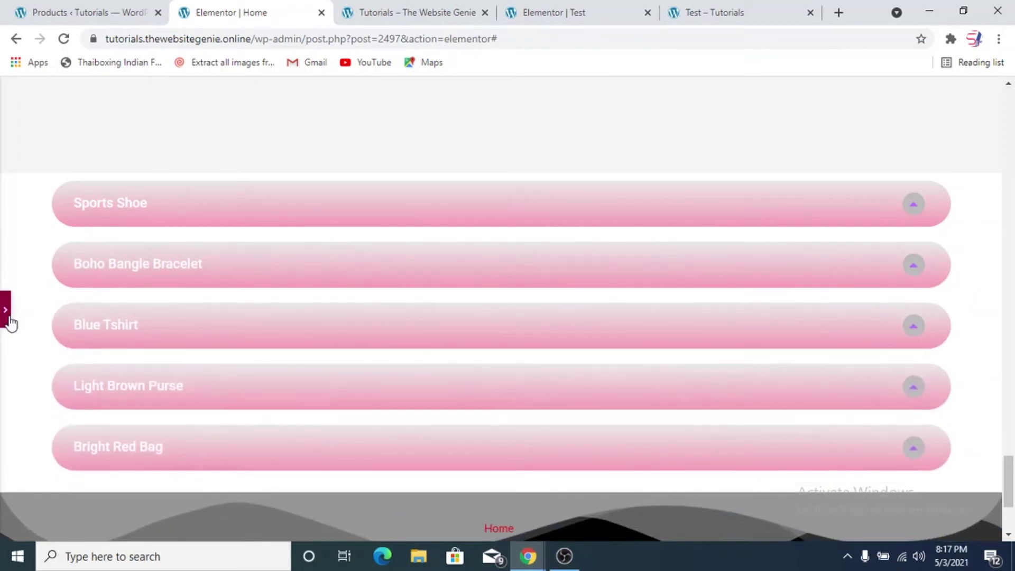
pyautogui.click(11, 324)
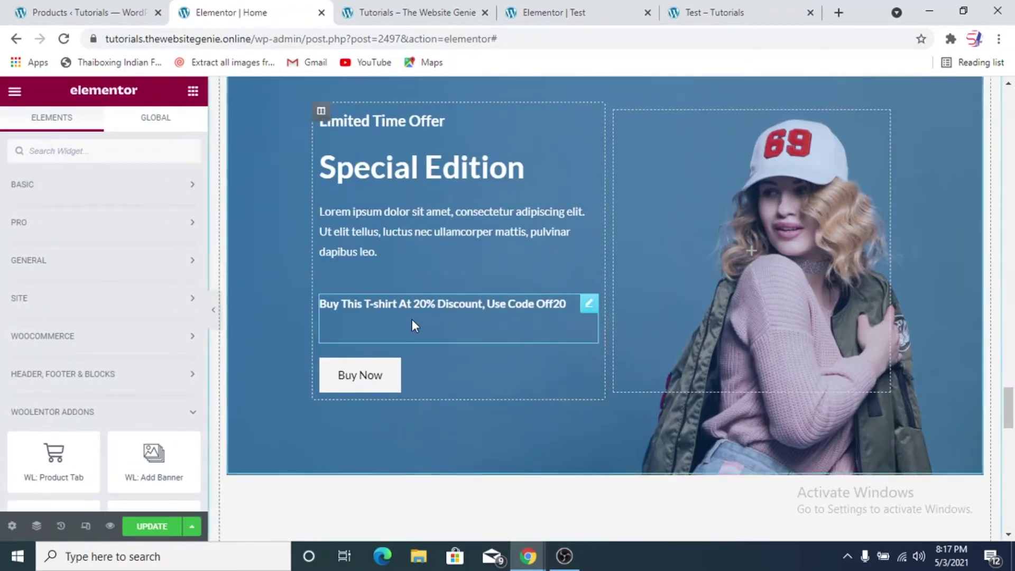
# Save the page changes and show the Featured Products section in the home page's preview tab
pyautogui.click(150, 526)
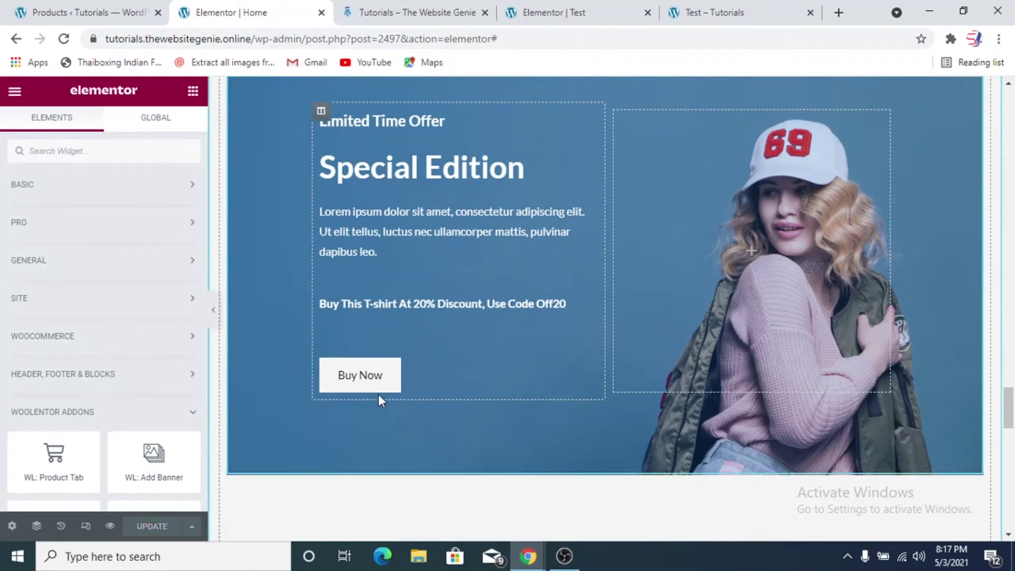
pyautogui.click(362, 13)
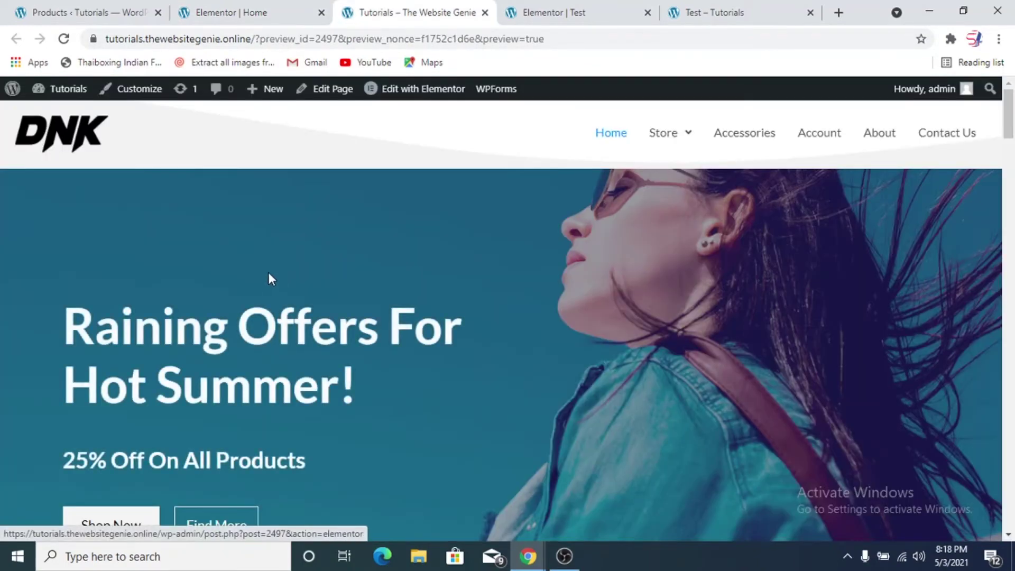
pyautogui.scroll(-10, 268, 271)
pyautogui.scroll(-10, 221, 256)
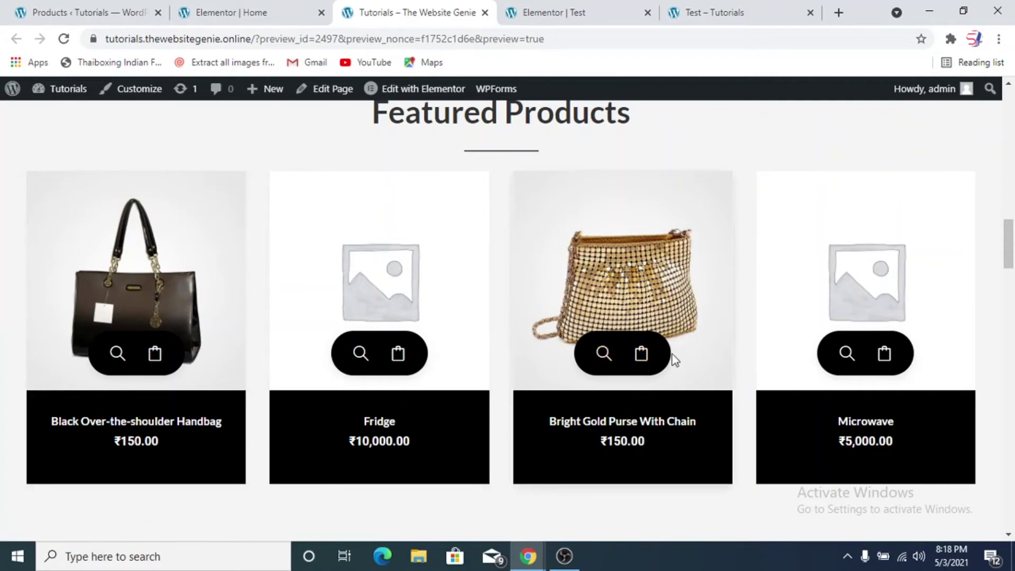
# Check the quick view of the Black Over-the-shoulder Handbag and examine the curvy product cards below Featured Products
pyautogui.click(117, 353)
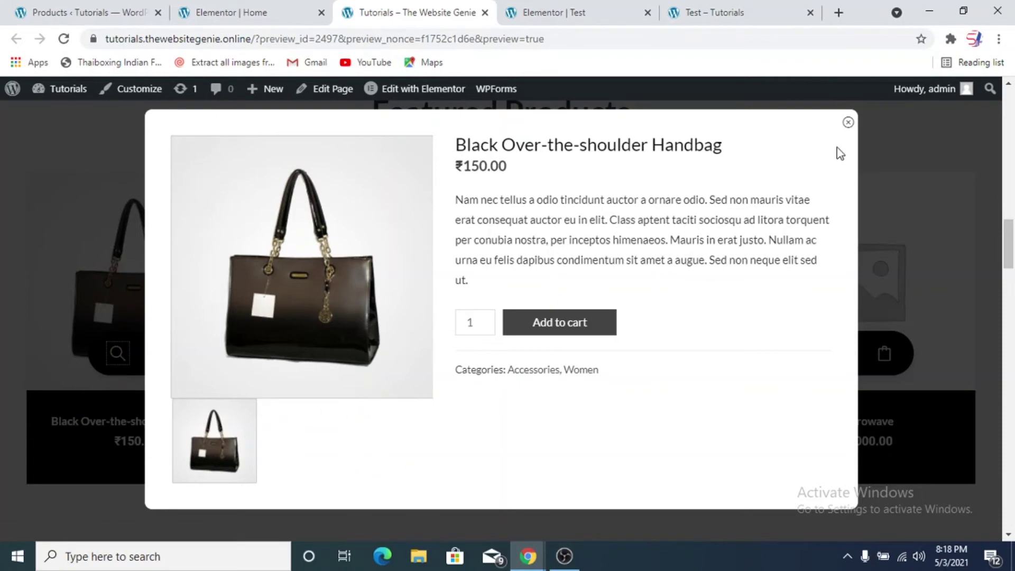
pyautogui.click(848, 122)
pyautogui.scroll(-5, 276, 411)
pyautogui.scroll(-5, 277, 410)
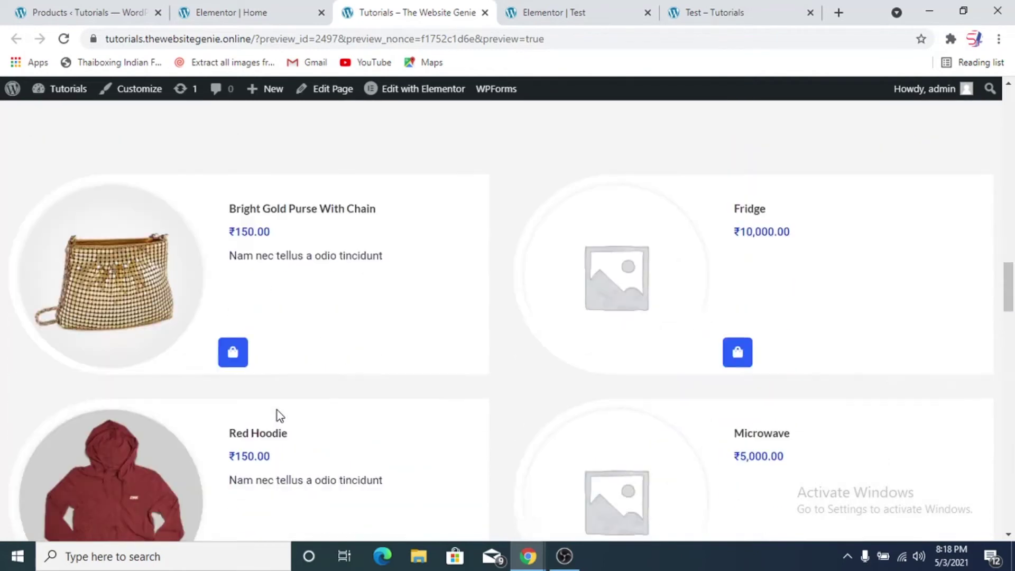
pyautogui.scroll(2, 296, 343)
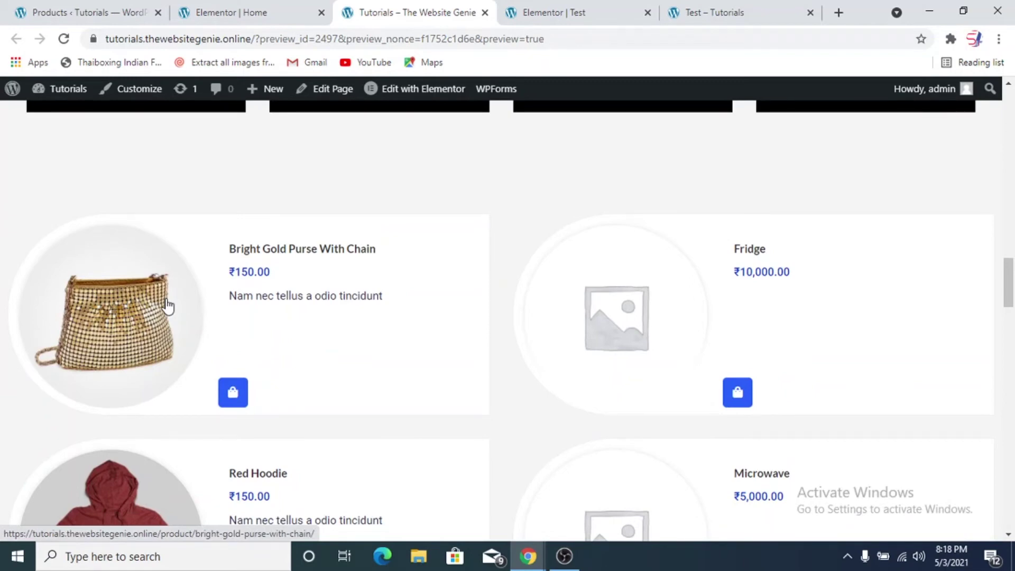
pyautogui.scroll(-2, 290, 333)
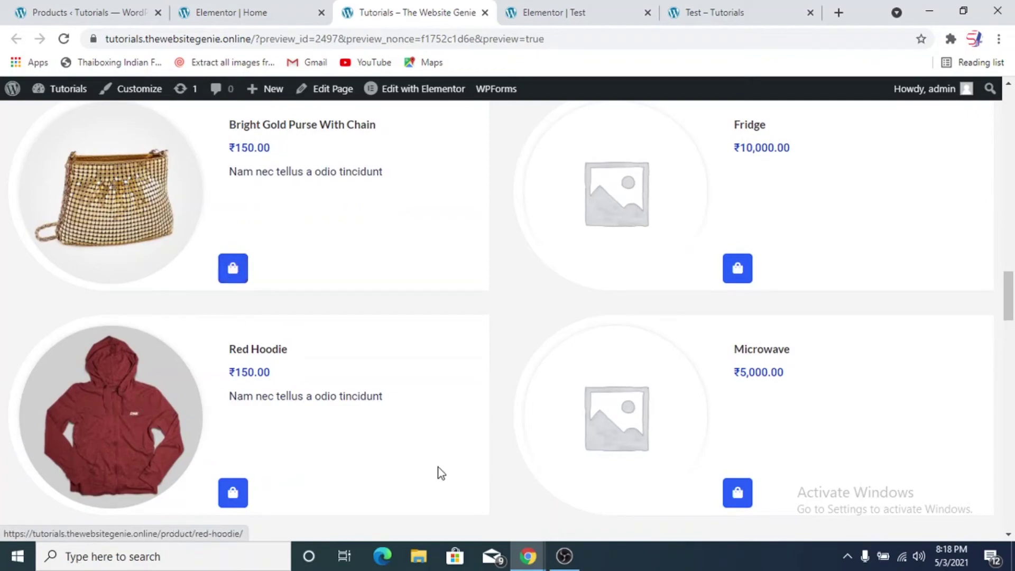
# Examine how the product image accordion's panels expand and show their product details on the previewed home page
pyautogui.scroll(-5, 434, 455)
pyautogui.scroll(-2, 130, 353)
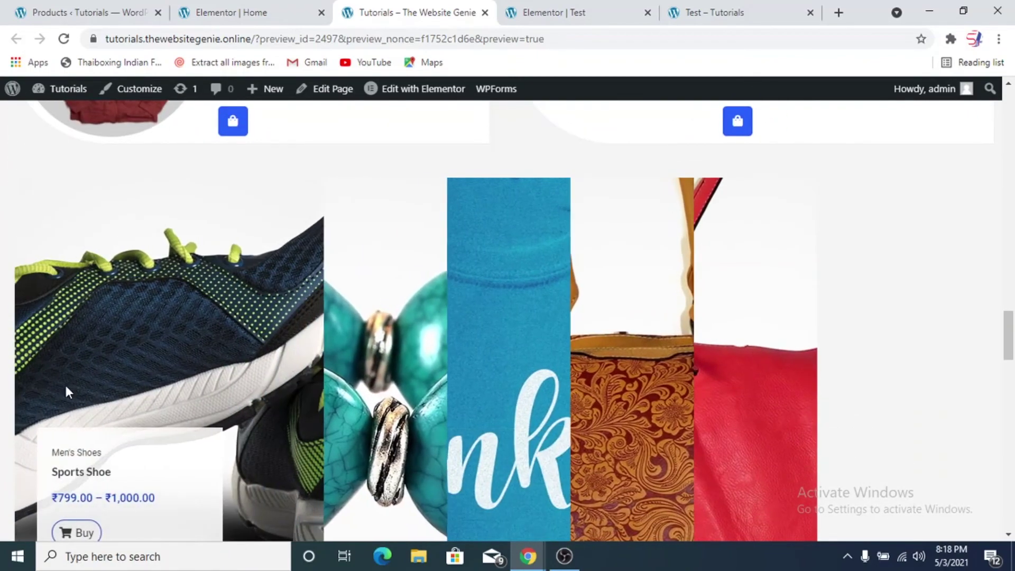
pyautogui.scroll(-3, 64, 383)
pyautogui.scroll(4, 287, 338)
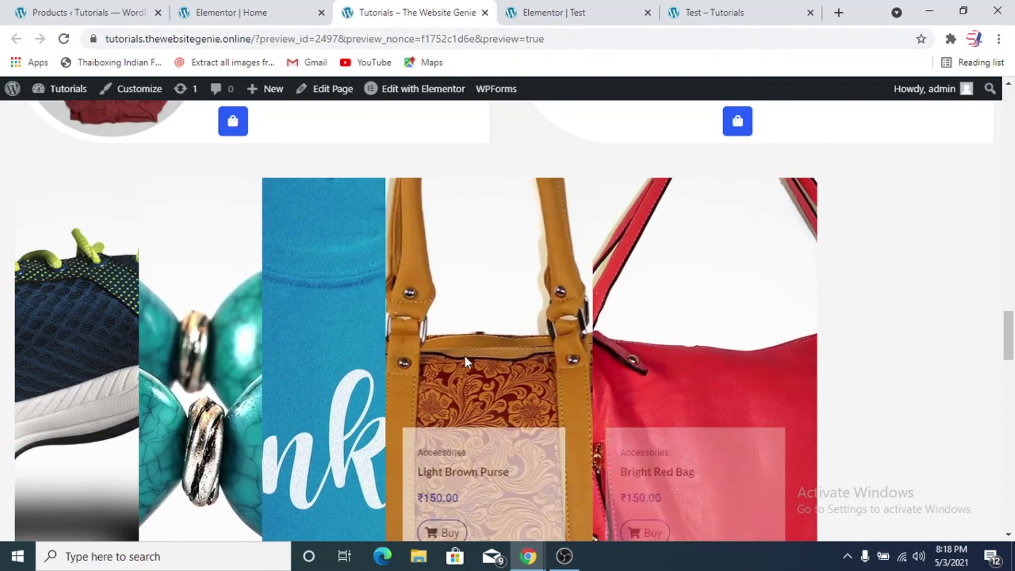
pyautogui.scroll(-2, 464, 355)
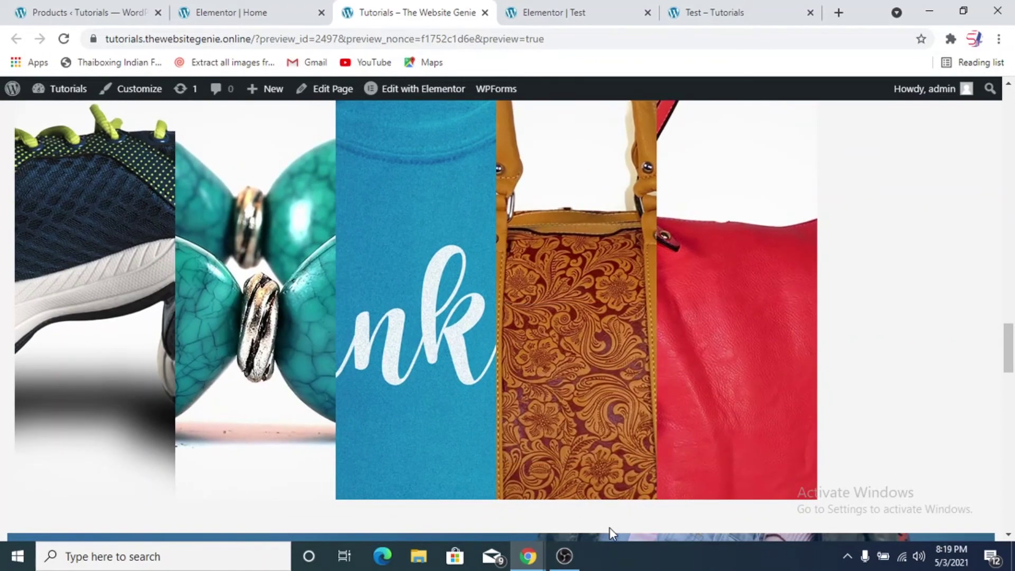
pyautogui.scroll(2, 889, 492)
pyautogui.scroll(-2, 865, 432)
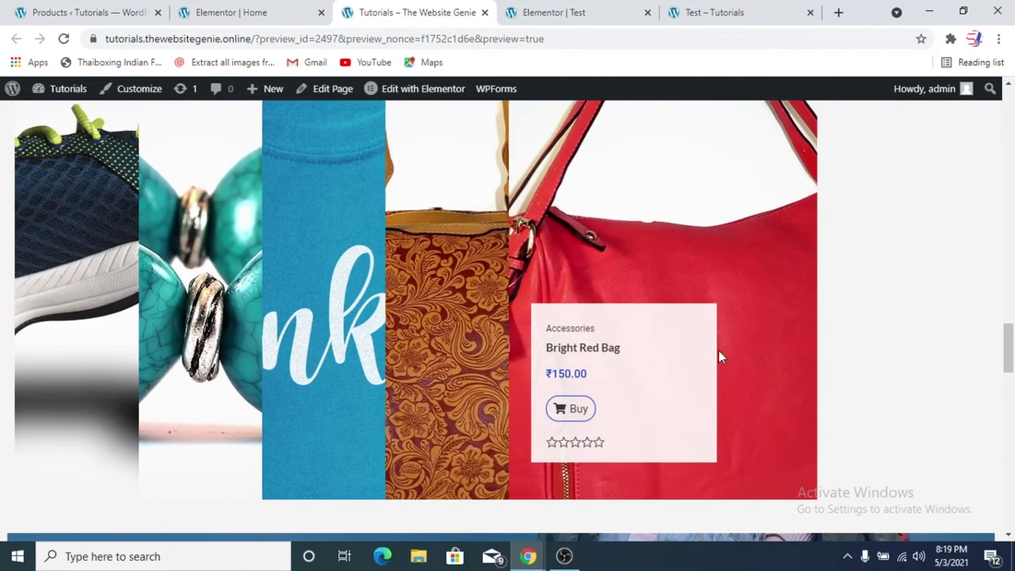
pyautogui.moveTo(464, 321)
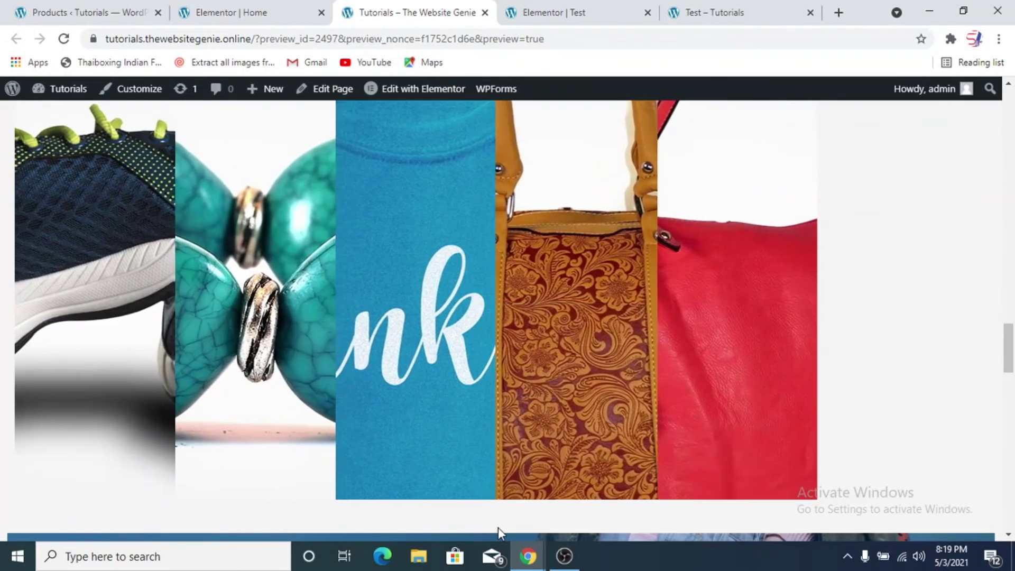
pyautogui.moveTo(68, 346)
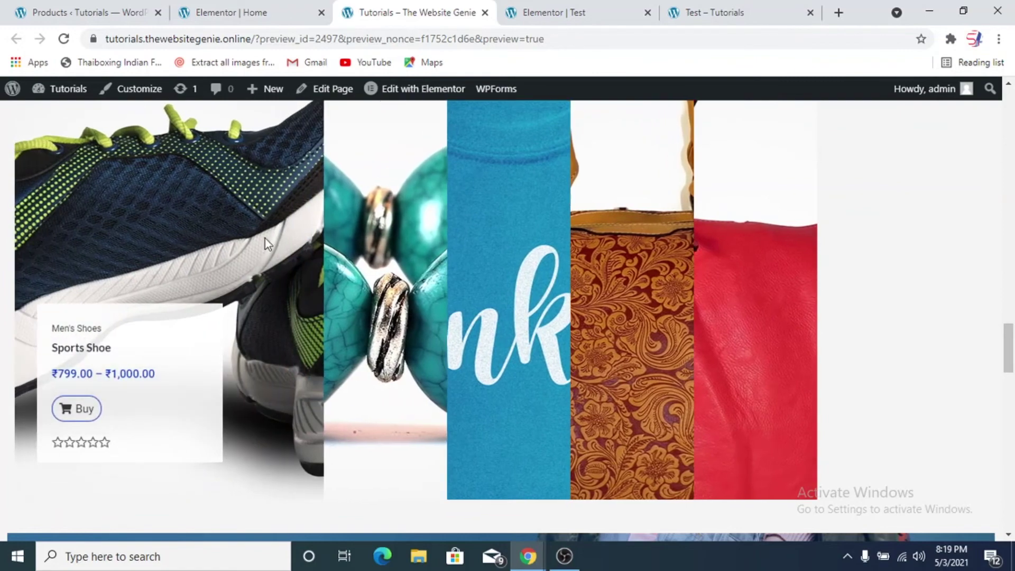
pyautogui.moveTo(389, 263)
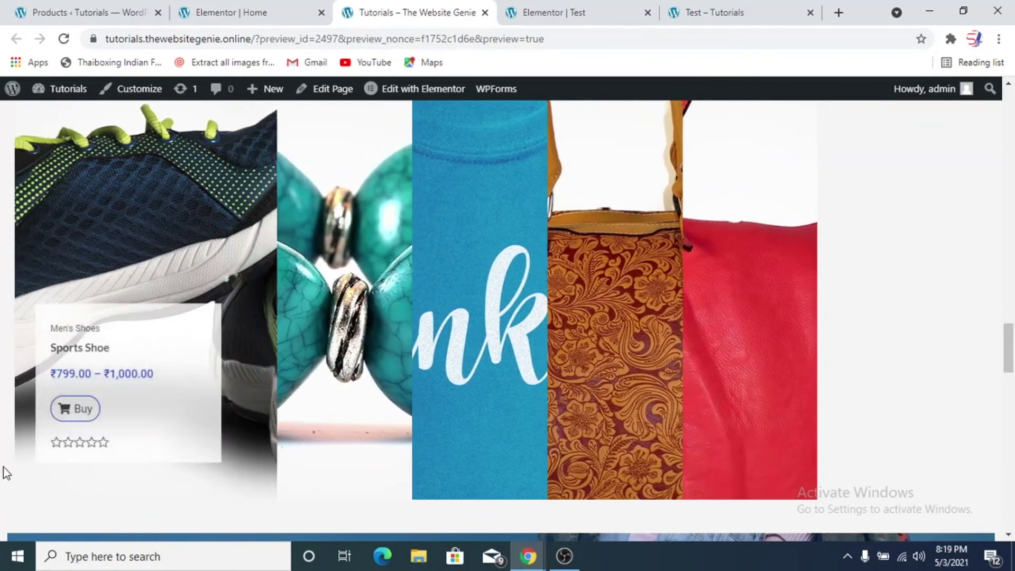
# Check the Sports Shoe panel of the product image accordion in the home page preview
pyautogui.scroll(3, 32, 455)
pyautogui.scroll(-3, 66, 426)
pyautogui.moveTo(106, 441)
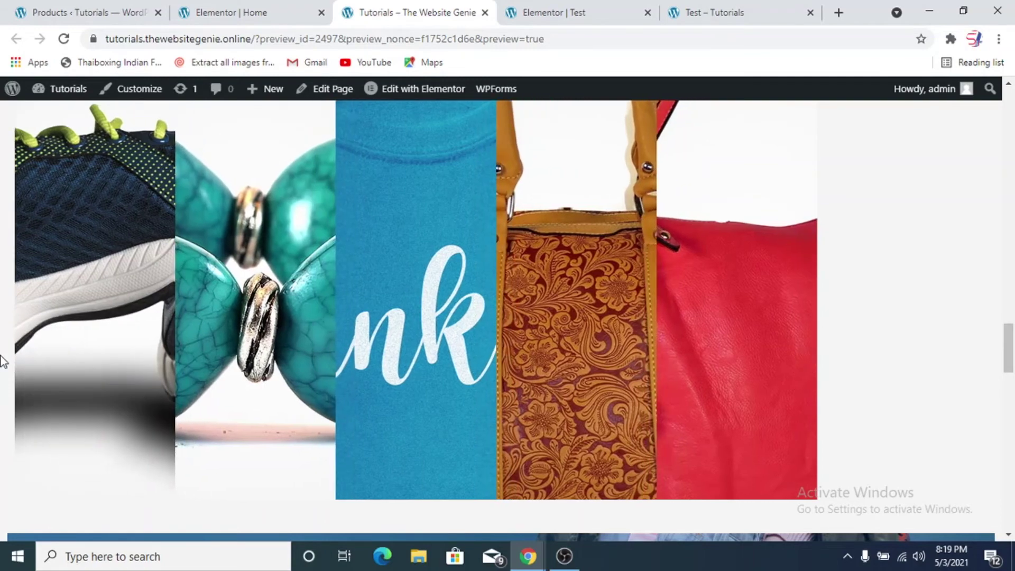
# Test collapsing Sports Shoe and expanding Boho Bangle Bracelet, Blue Tshirt and Light Brown Purse in the previewed product accordion
pyautogui.scroll(-1, 3, 363)
pyautogui.scroll(-5, 2, 363)
pyautogui.scroll(-12, 3, 362)
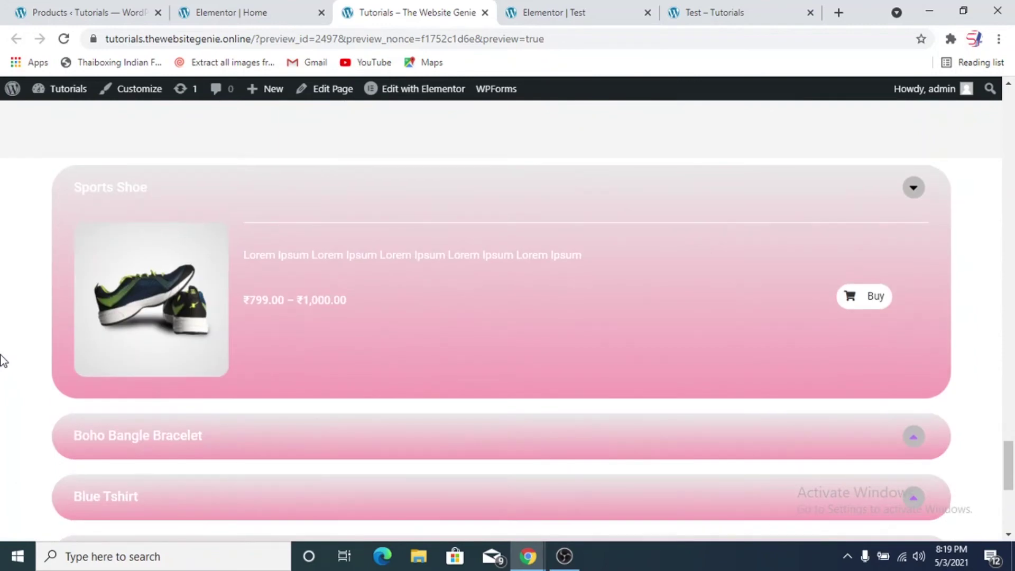
pyautogui.scroll(-2, 2, 362)
pyautogui.scroll(2, 576, 290)
pyautogui.click(916, 194)
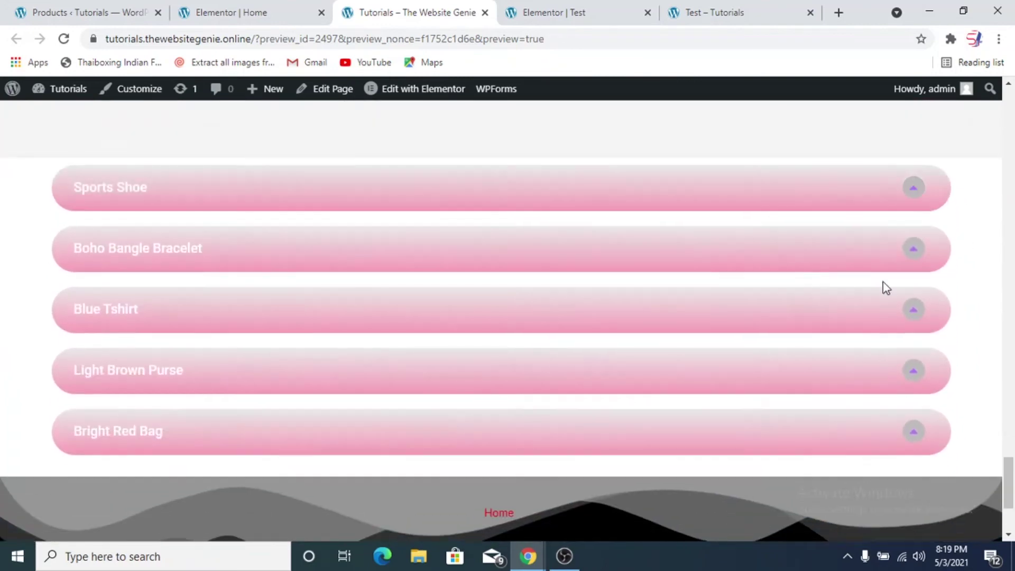
pyautogui.click(915, 252)
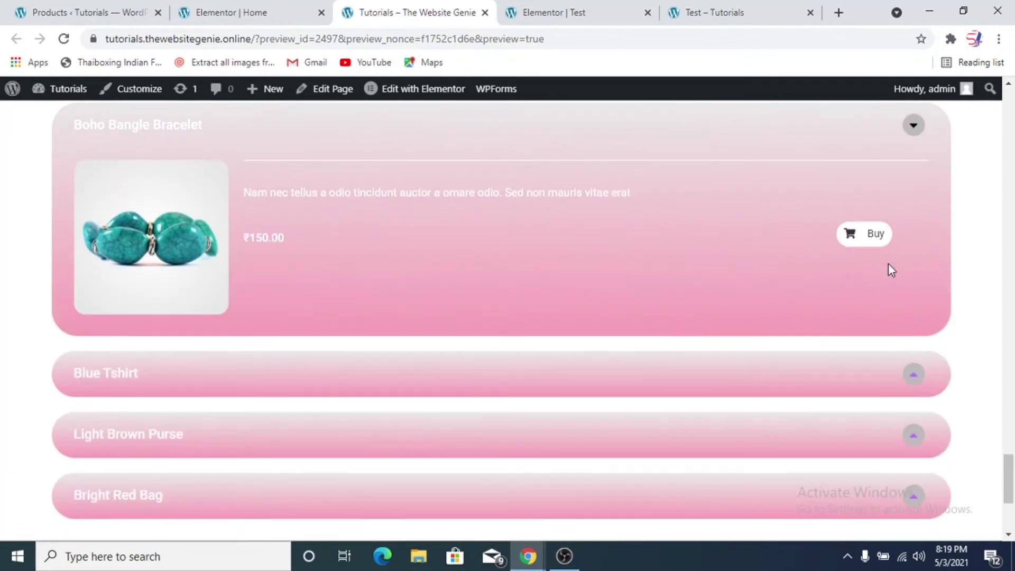
pyautogui.click(911, 386)
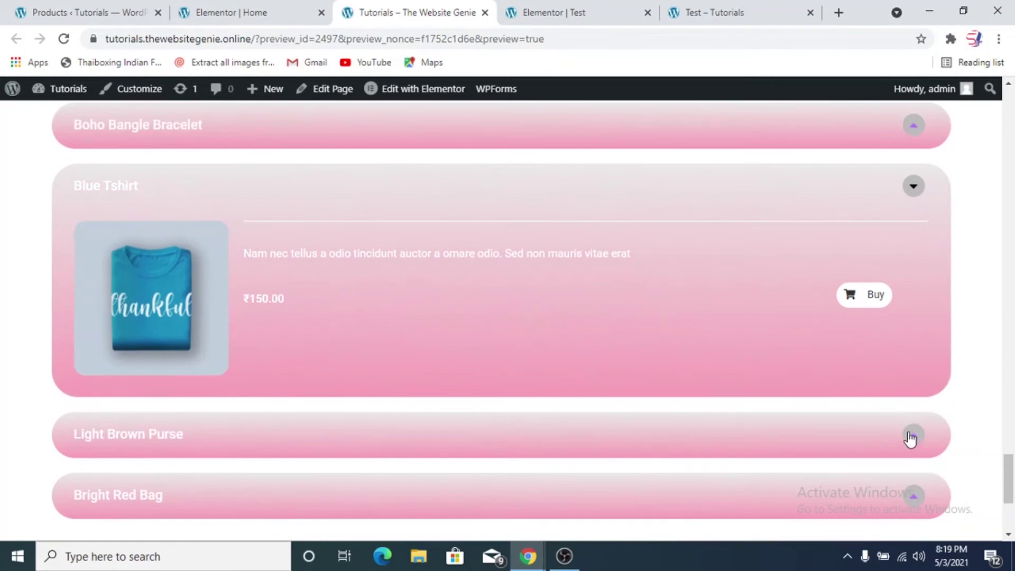
pyautogui.click(908, 431)
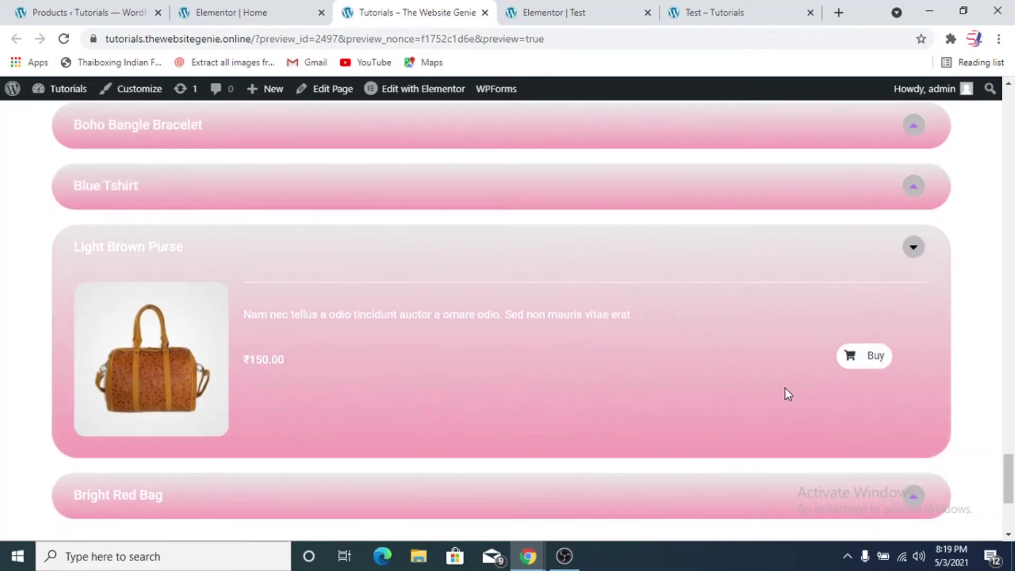
# Add the Light Brown Purse to the cart from the accordion and check it in the Cart page's product list
pyautogui.click(859, 365)
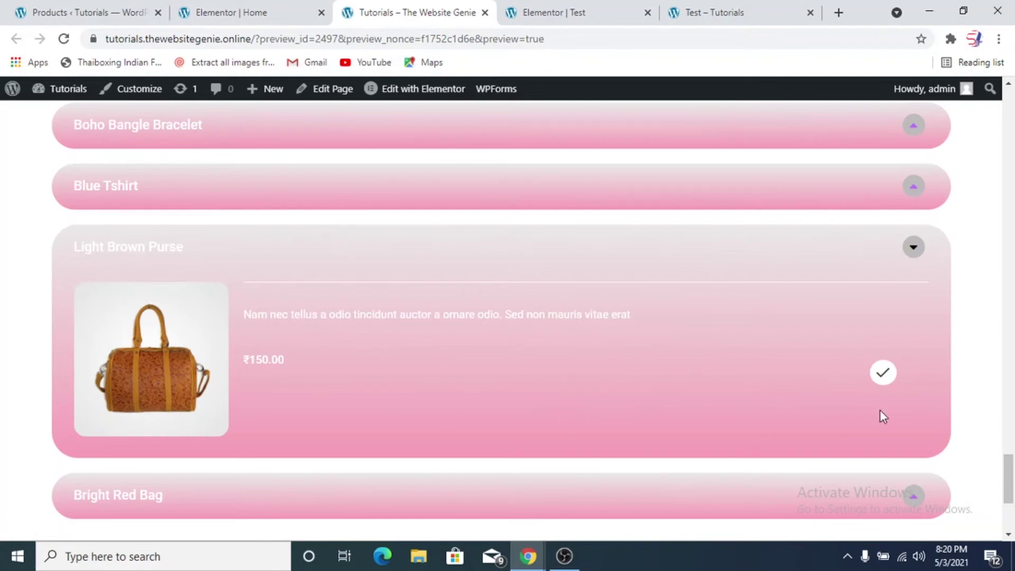
pyautogui.click(886, 378)
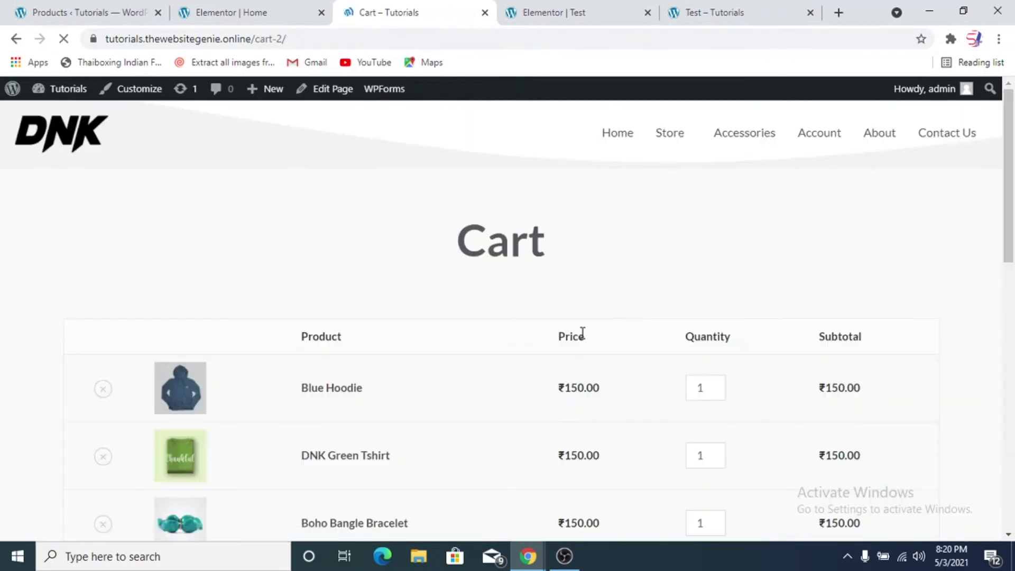
pyautogui.scroll(-5, 205, 272)
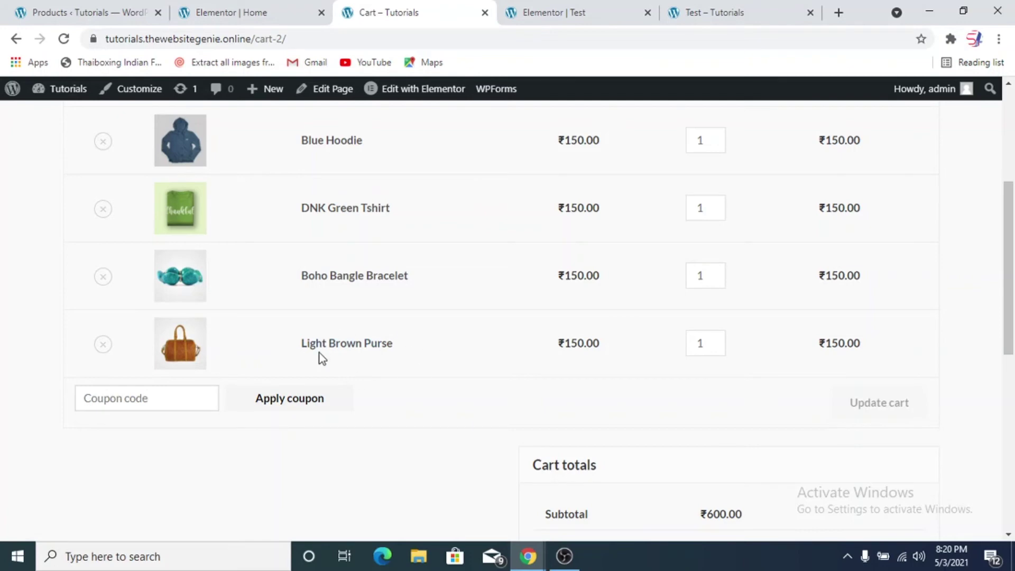
# Look over the accordion in the Home page editor, and close the Home editor and Cart tabs
pyautogui.click(278, 5)
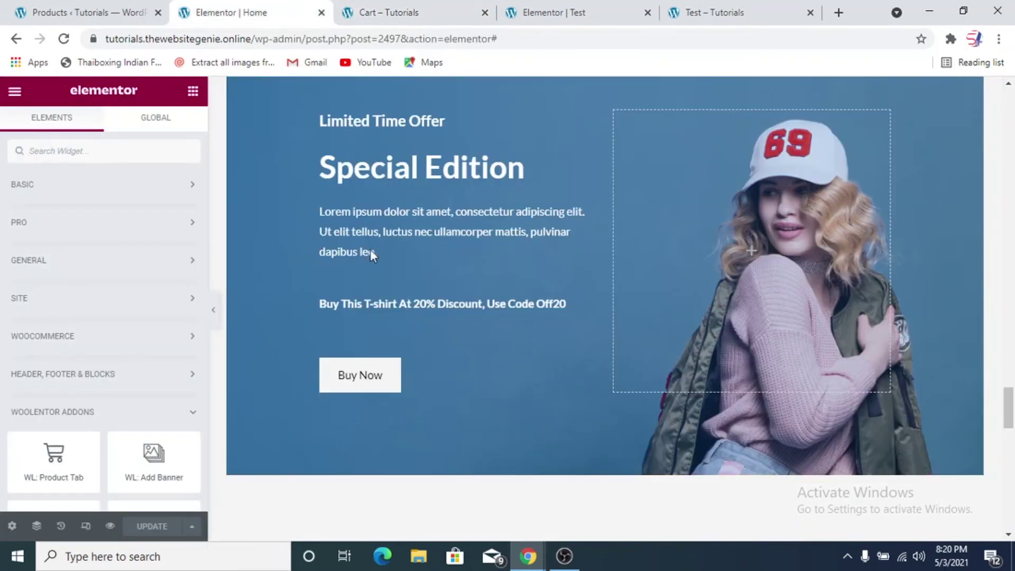
pyautogui.scroll(-5, 453, 345)
pyautogui.scroll(-5, 452, 346)
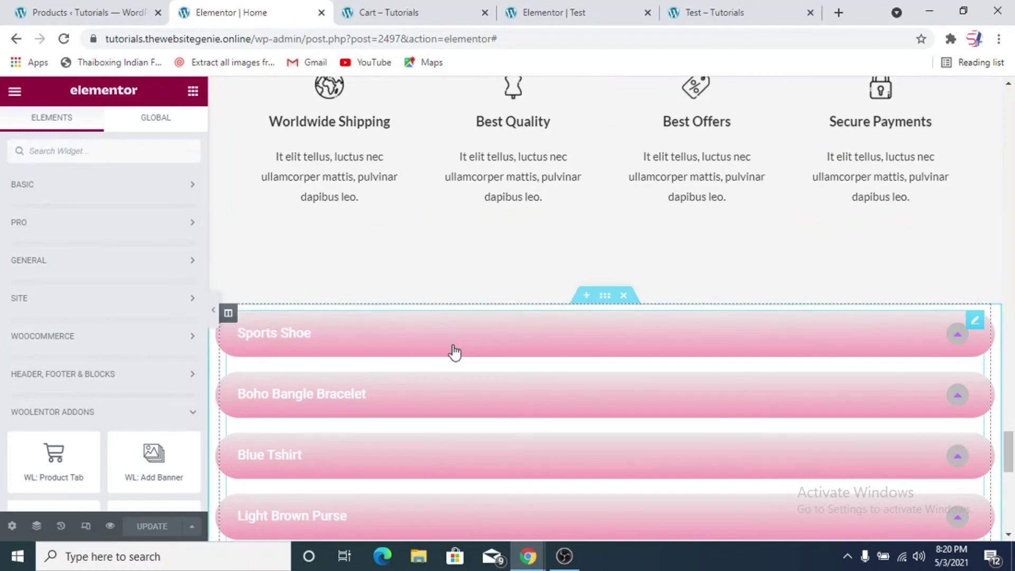
pyautogui.scroll(-5, 453, 351)
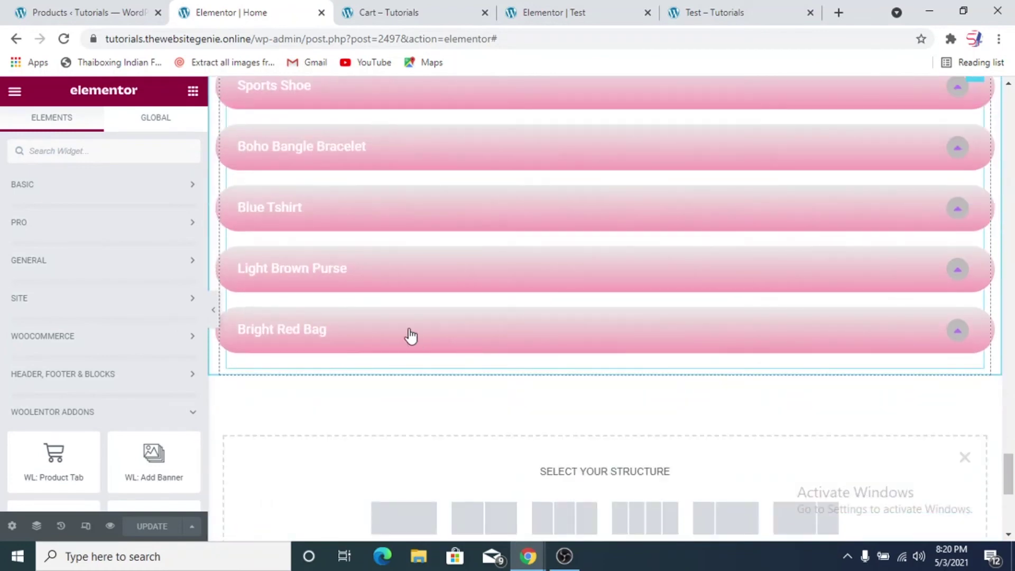
pyautogui.click(322, 16)
pyautogui.click(321, 13)
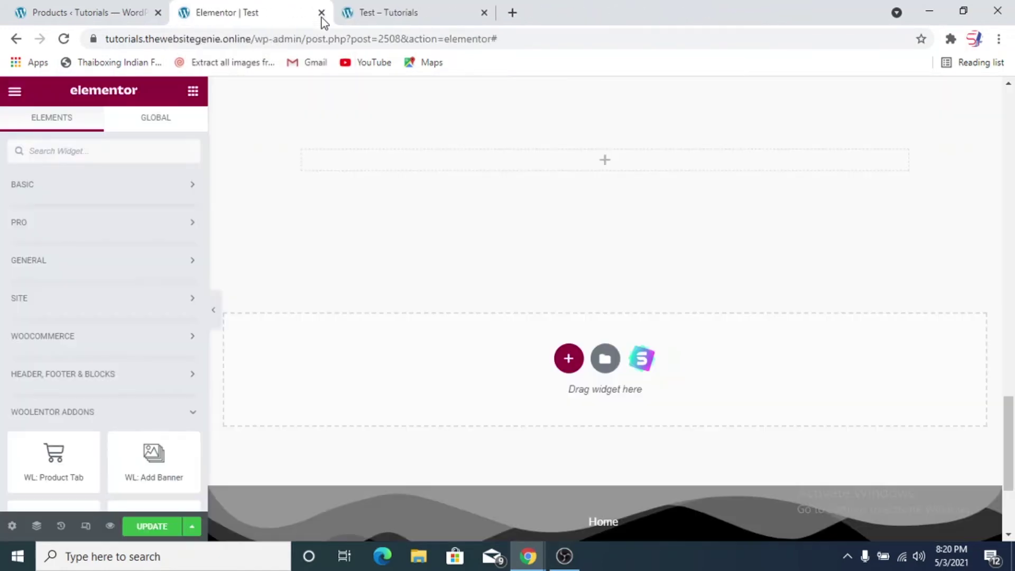
# Examine the Test page's preview from the hero image through the promotional blocks to the footer
pyautogui.click(408, 16)
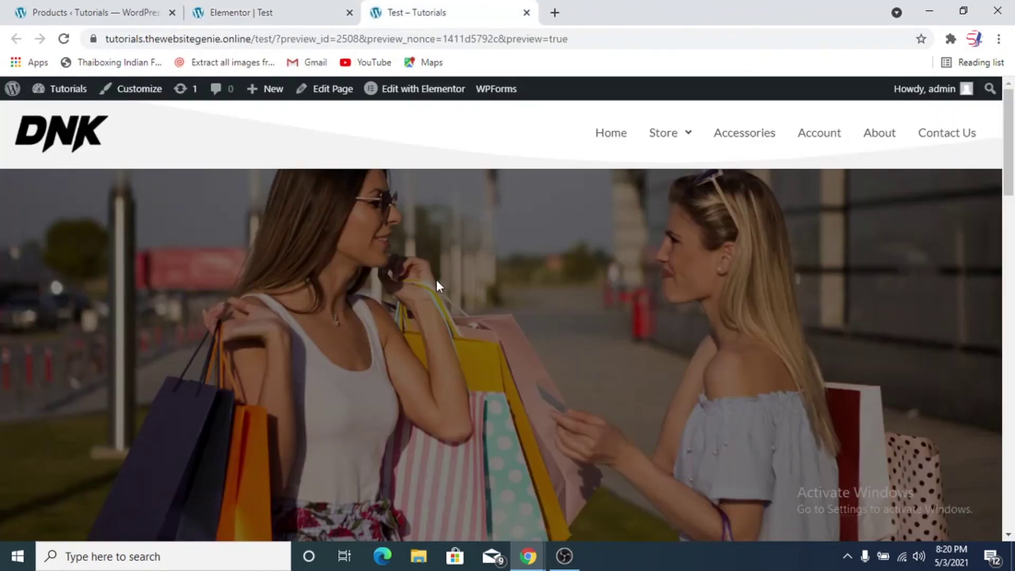
pyautogui.scroll(-10, 436, 278)
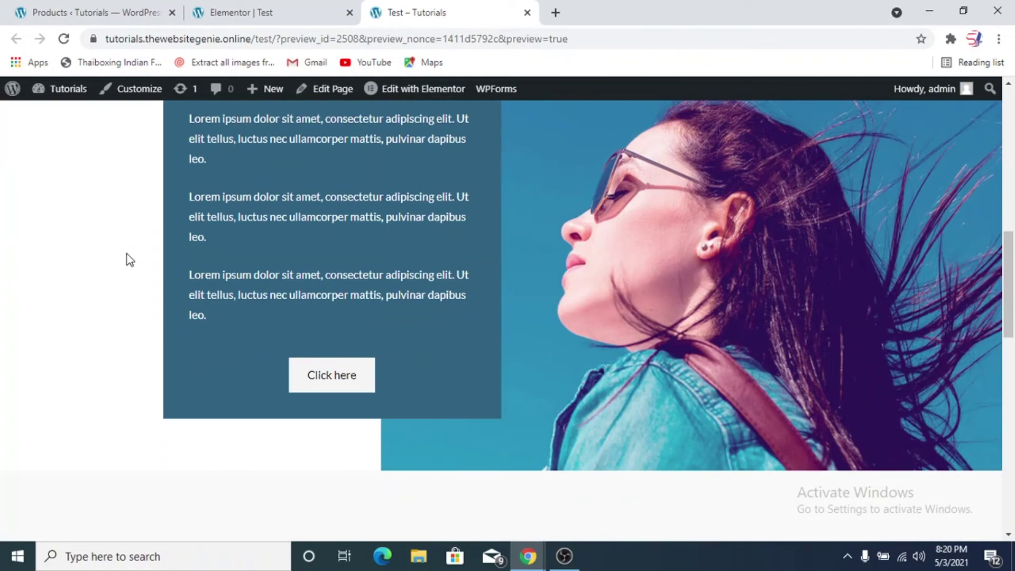
pyautogui.scroll(2, 127, 257)
pyautogui.scroll(-4, 490, 317)
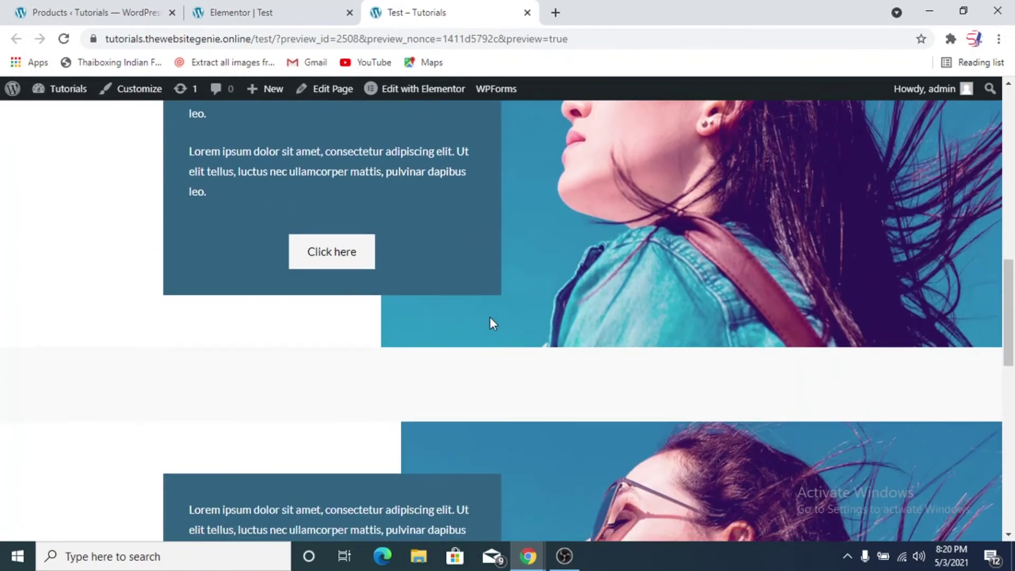
pyautogui.scroll(-2, 513, 211)
pyautogui.scroll(-10, 514, 214)
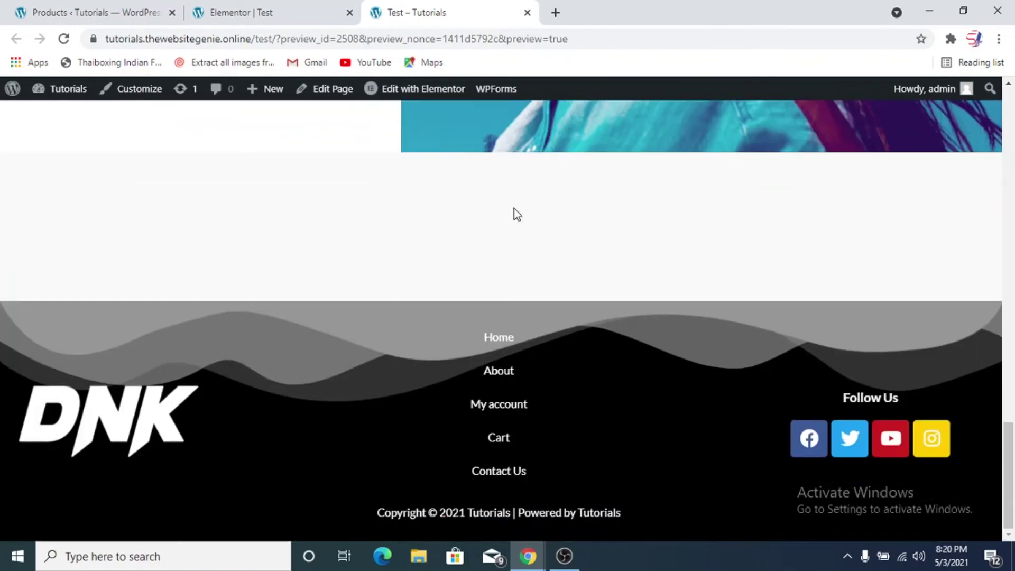
pyautogui.scroll(6, 317, 297)
pyautogui.scroll(8, 300, 252)
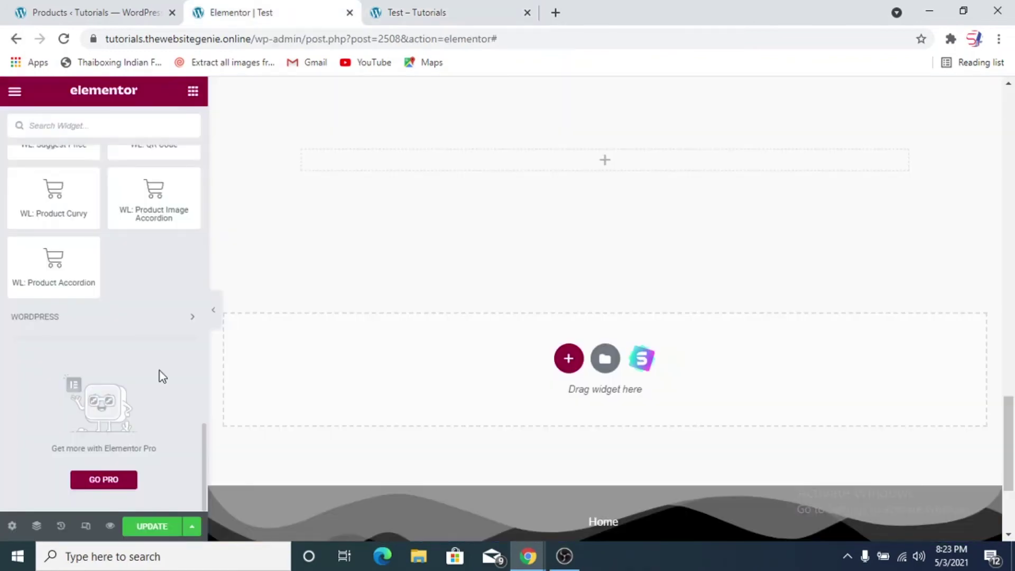
# Add the WL: Universal Product Layout widget to the empty area above the footer in the Test page editor
pyautogui.scroll(5, 160, 370)
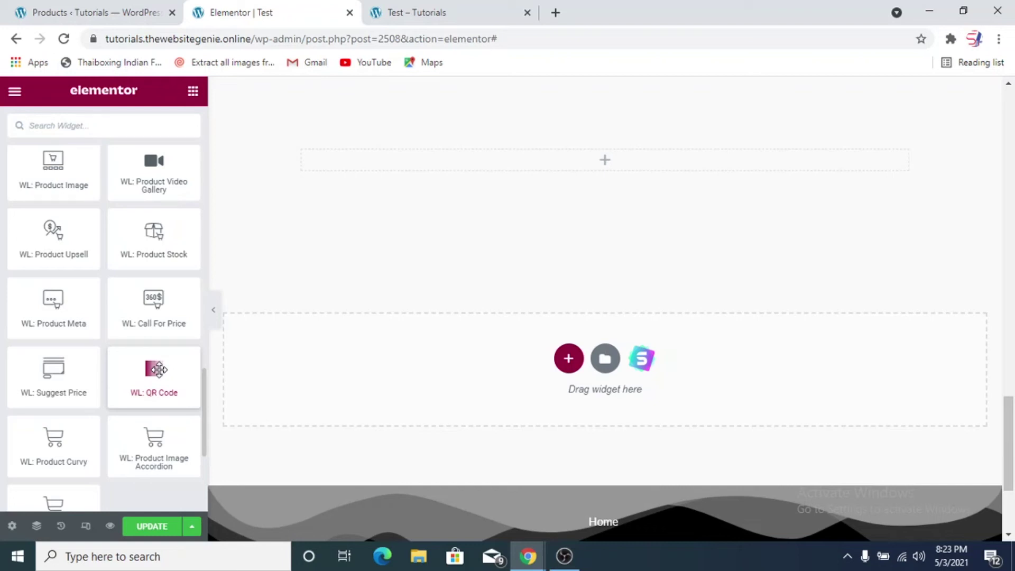
pyautogui.scroll(-2, 158, 373)
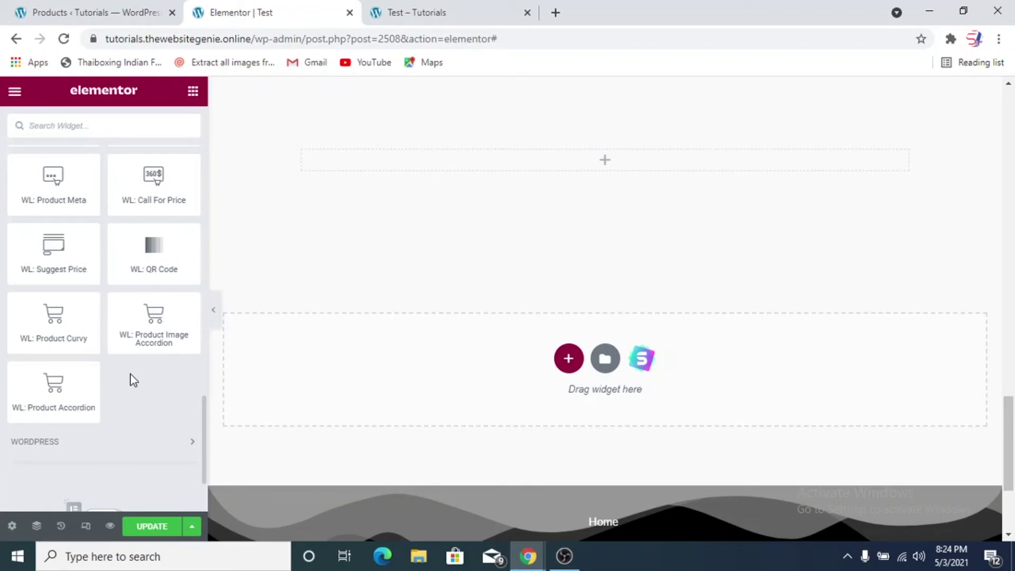
pyautogui.scroll(8, 132, 380)
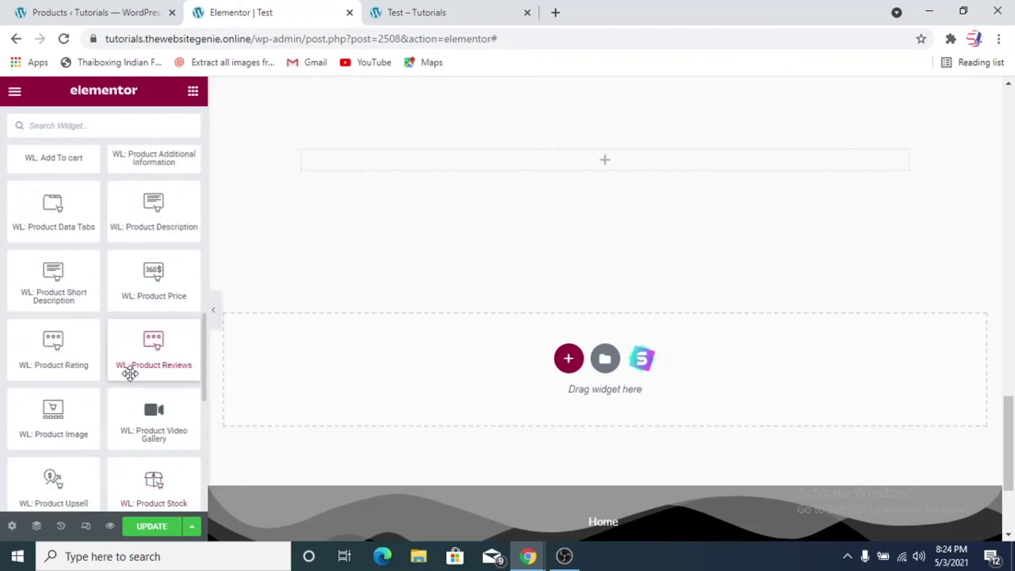
pyautogui.scroll(5, 129, 374)
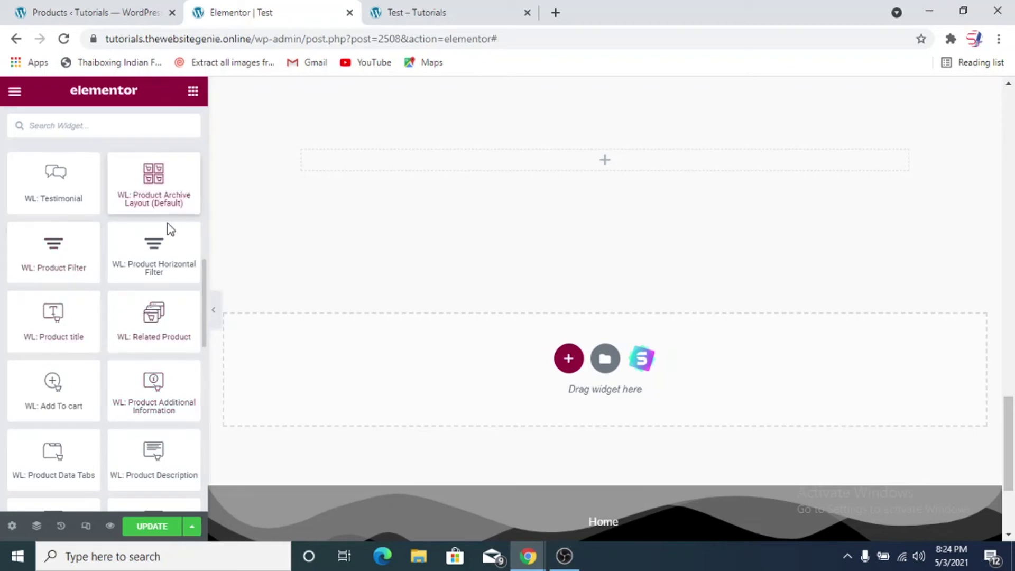
pyautogui.scroll(10, 182, 200)
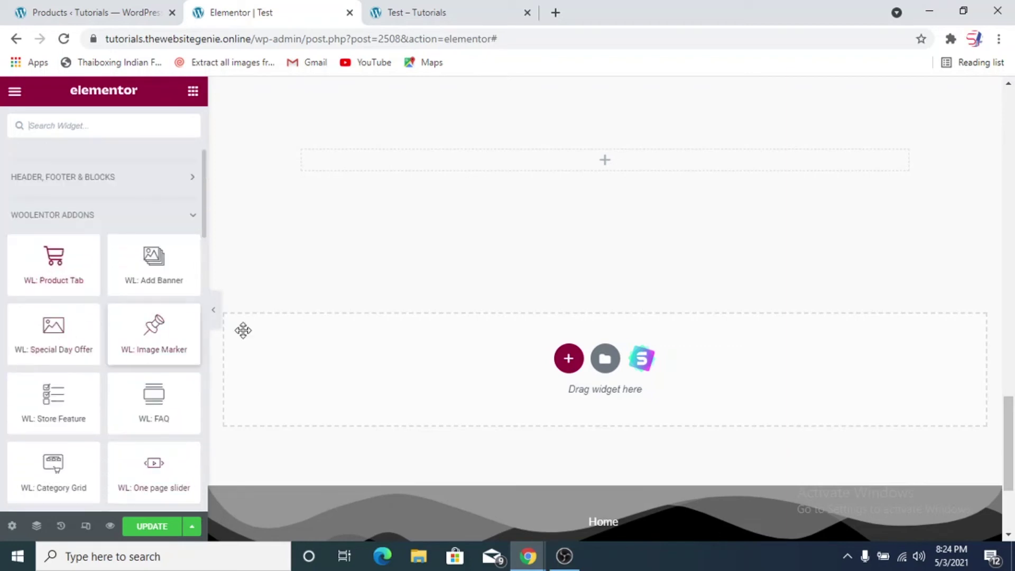
pyautogui.scroll(-2, 243, 330)
pyautogui.scroll(-2, 132, 365)
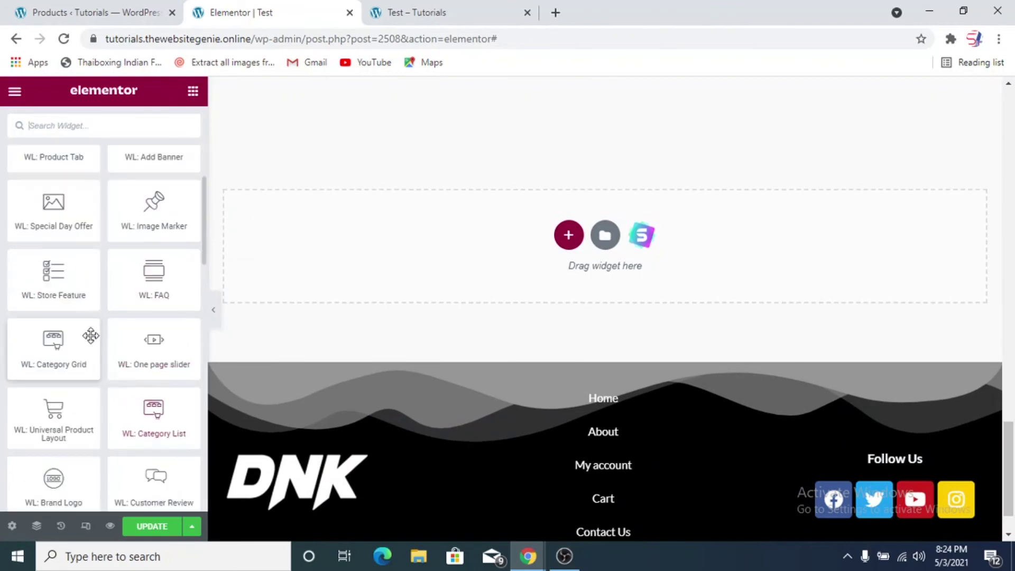
pyautogui.moveTo(52, 415); pyautogui.dragTo(534, 331)
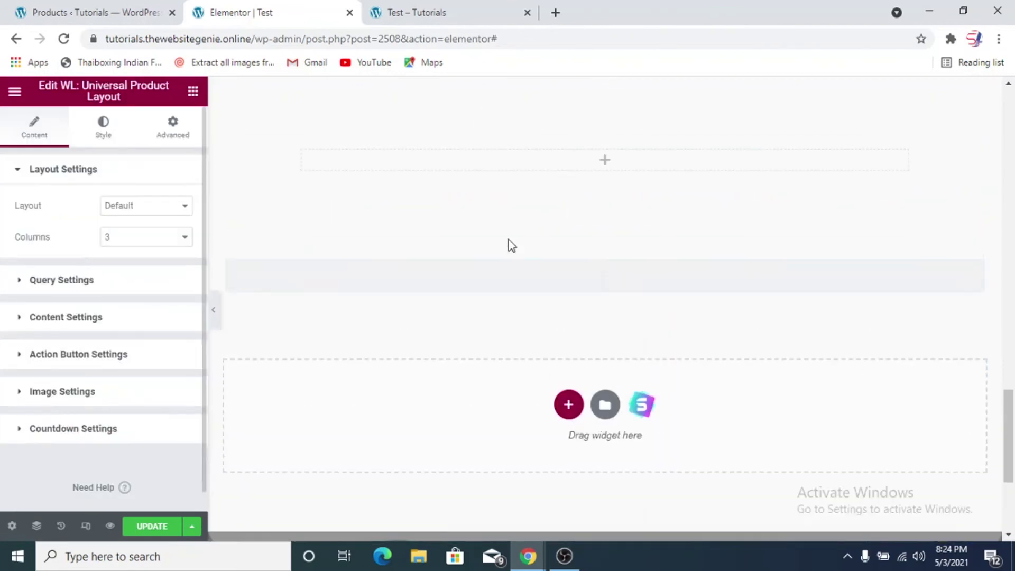
pyautogui.scroll(-2, 381, 294)
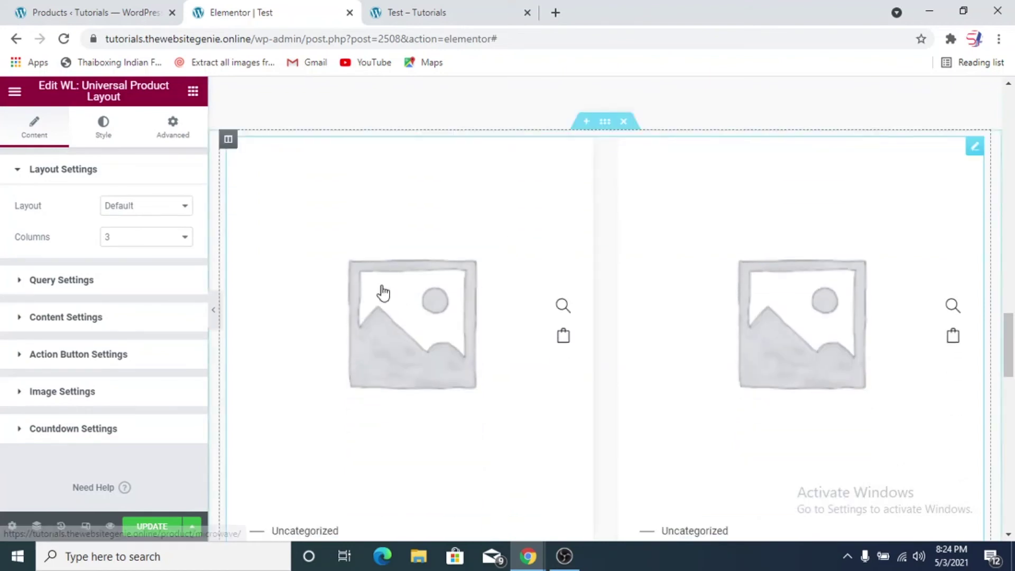
# Keep the product widget's layout at Default and set its columns to 1
pyautogui.click(144, 208)
pyautogui.click(144, 244)
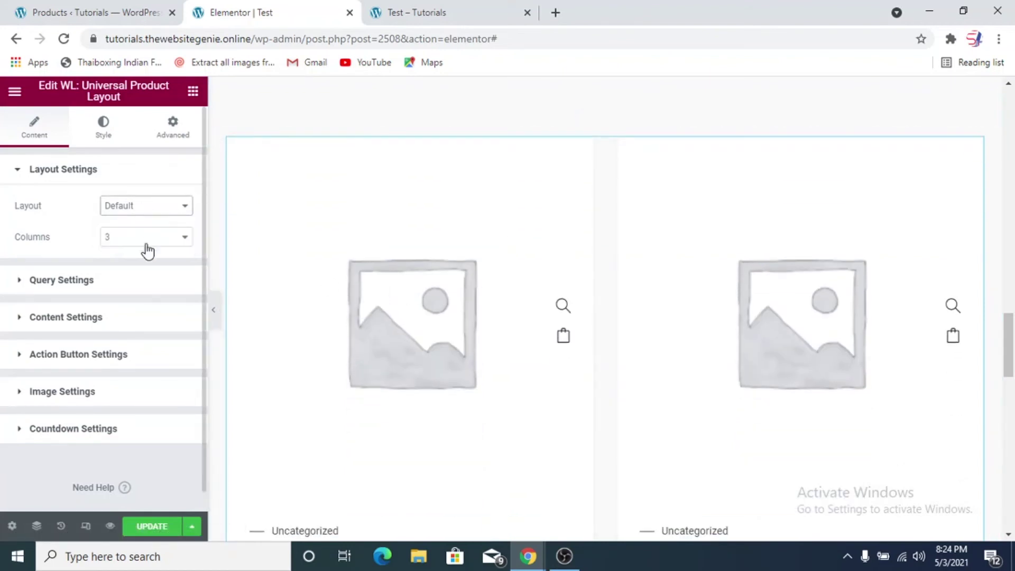
pyautogui.click(145, 241)
pyautogui.click(140, 257)
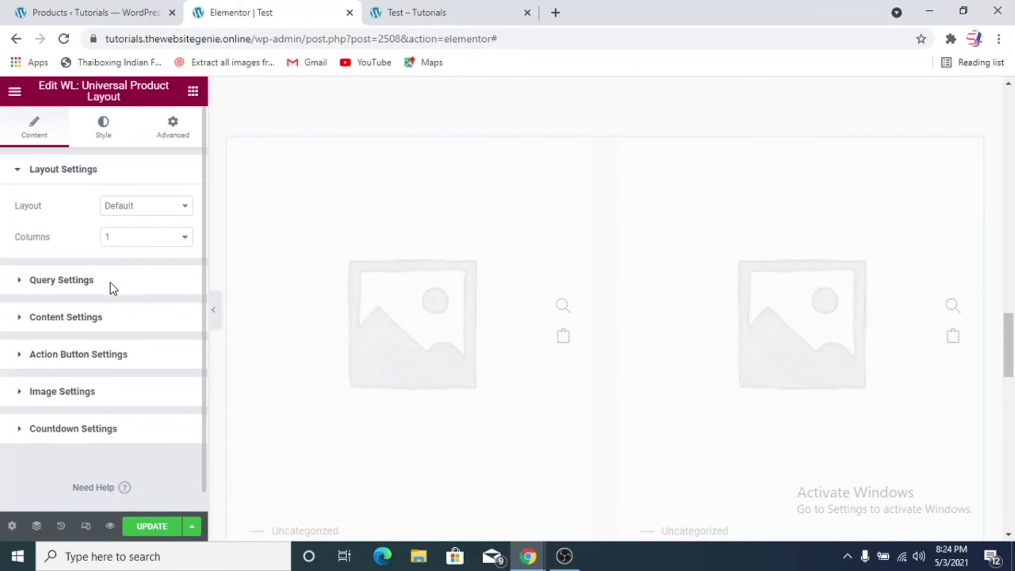
# Set the widget's product query filter to Add ID Manually and look up the Sports Shoe's ID in the Products list
pyautogui.click(111, 281)
pyautogui.click(127, 243)
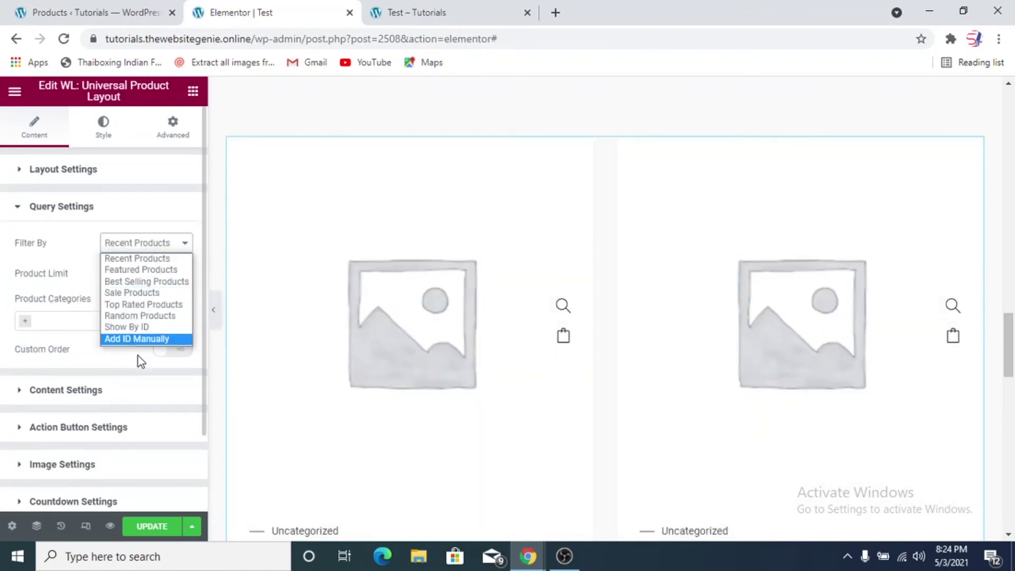
pyautogui.click(137, 339)
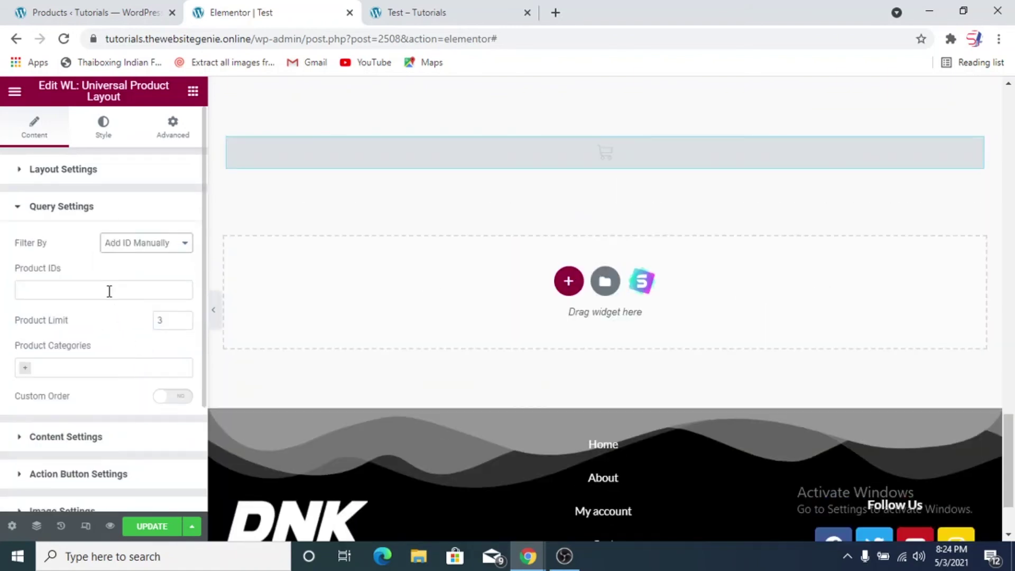
pyautogui.click(90, 12)
pyautogui.scroll(-6, 380, 391)
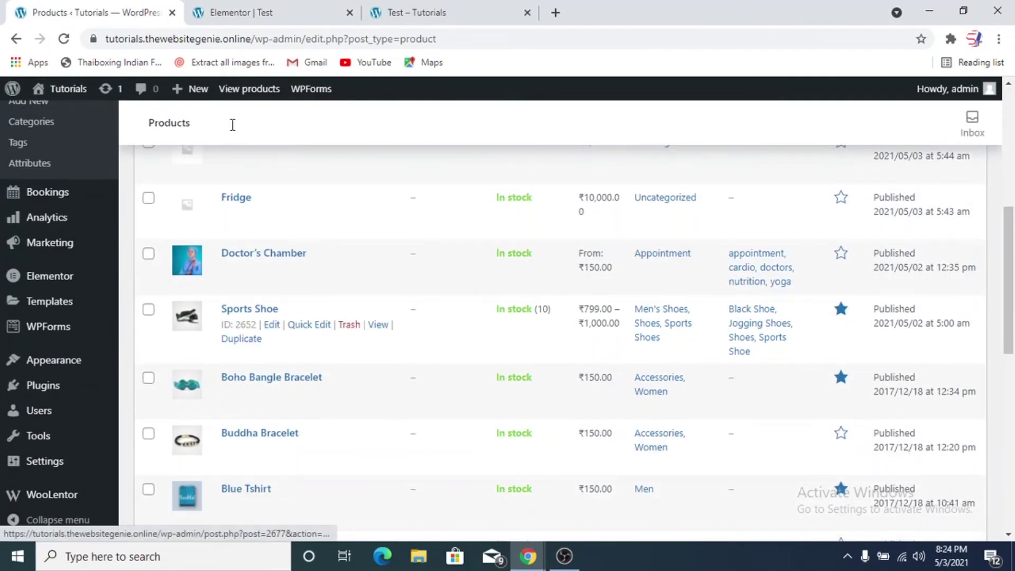
# Enter product ID 2652, set the product limit to 1, and view the Test page at full width
pyautogui.click(242, 13)
pyautogui.click(73, 284)
pyautogui.write('265')
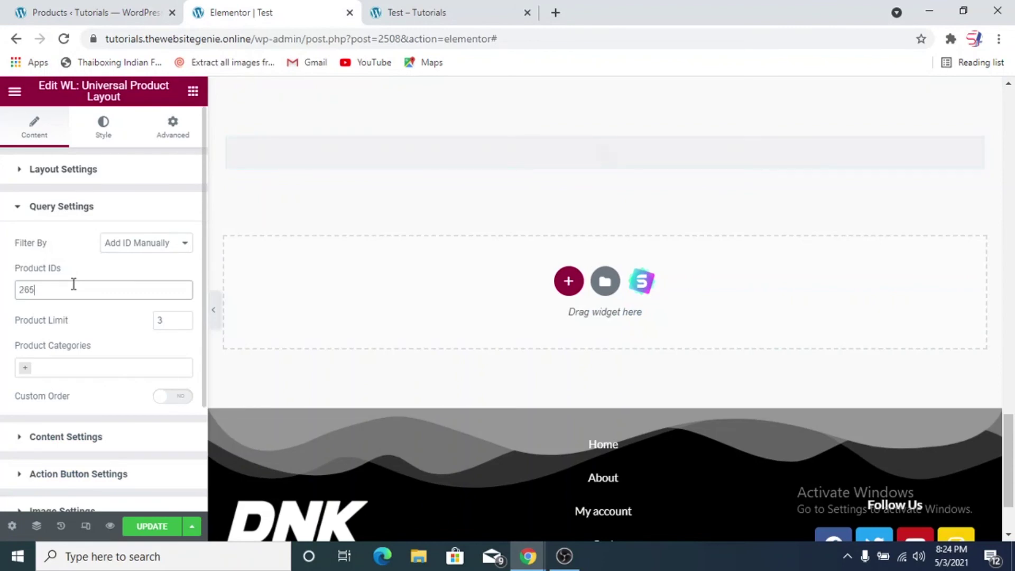
pyautogui.write('2')
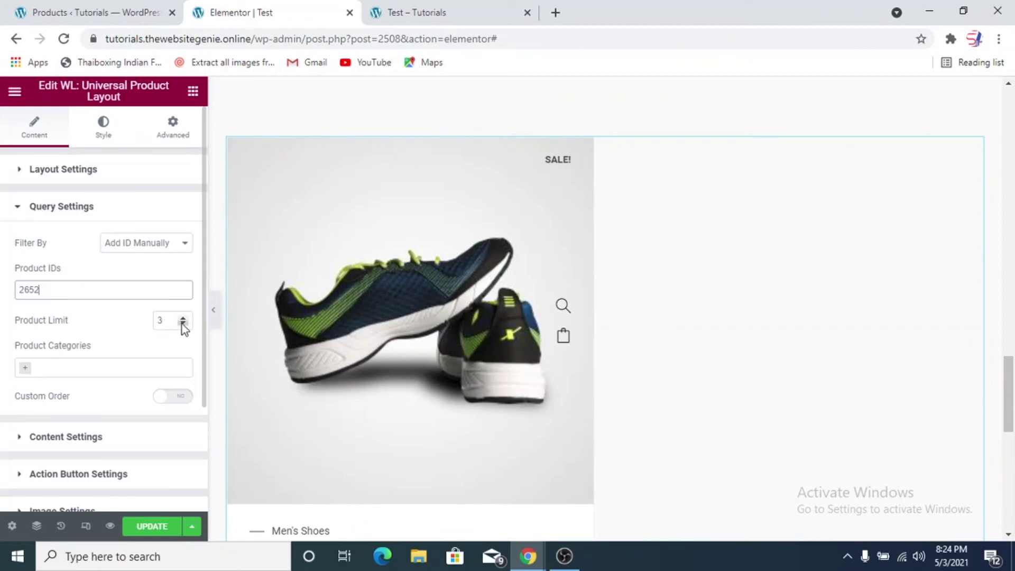
pyautogui.doubleClick(182, 324)
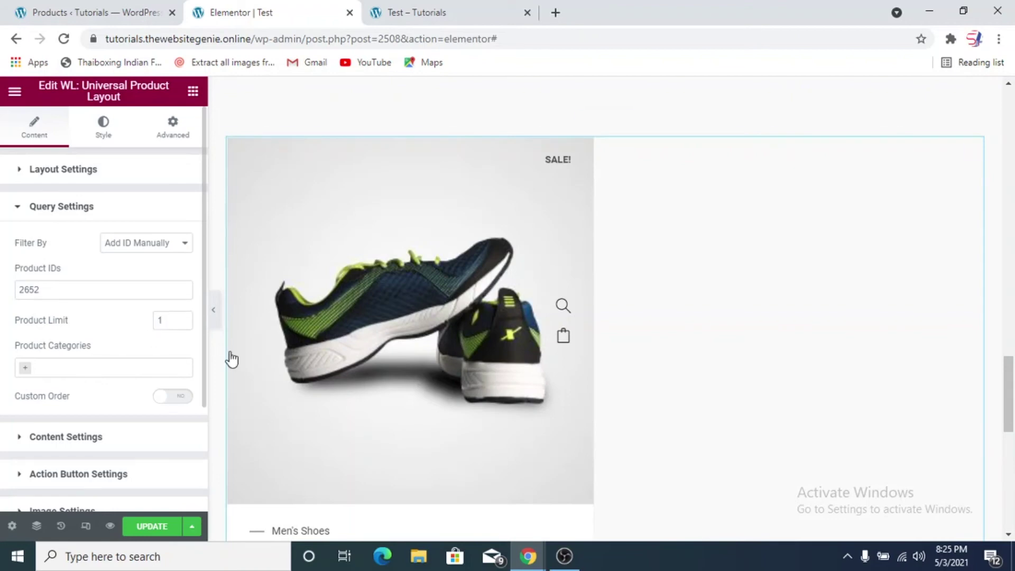
pyautogui.click(215, 324)
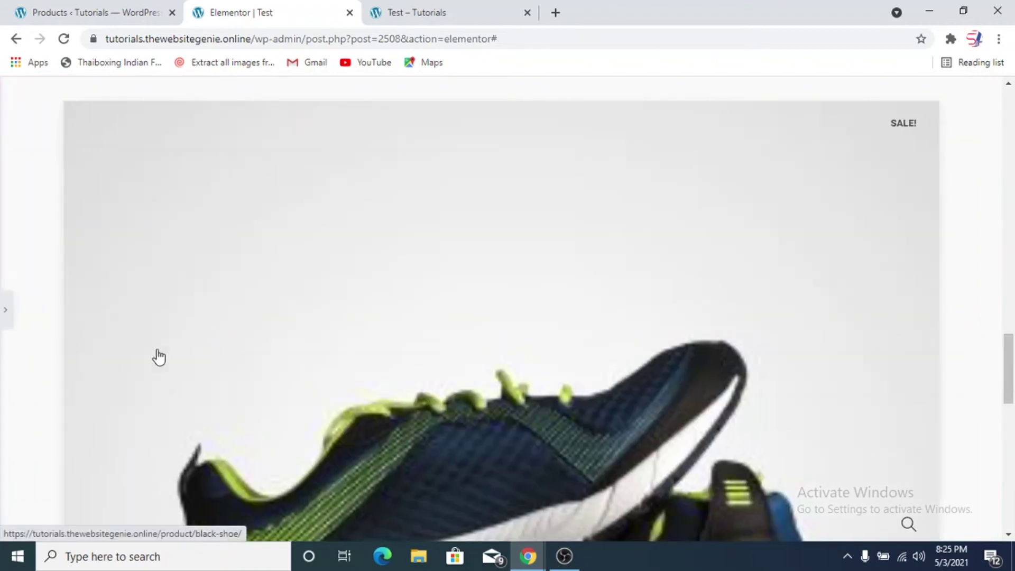
# Check the single-product display down to the footer and set the Universal Product Layout widget's columns to 3
pyautogui.scroll(-5, 431, 344)
pyautogui.scroll(-5, 351, 315)
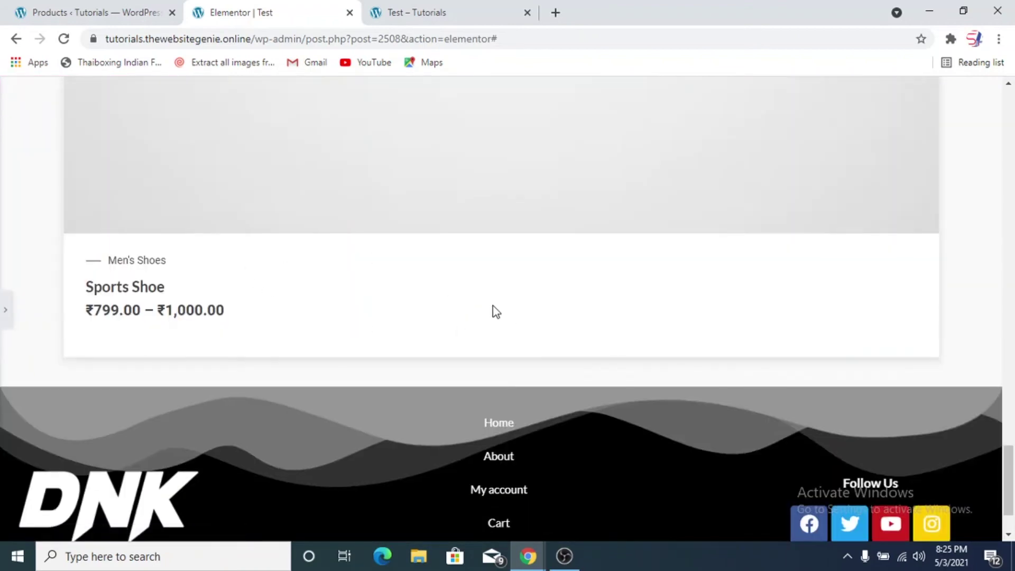
pyautogui.click(6, 315)
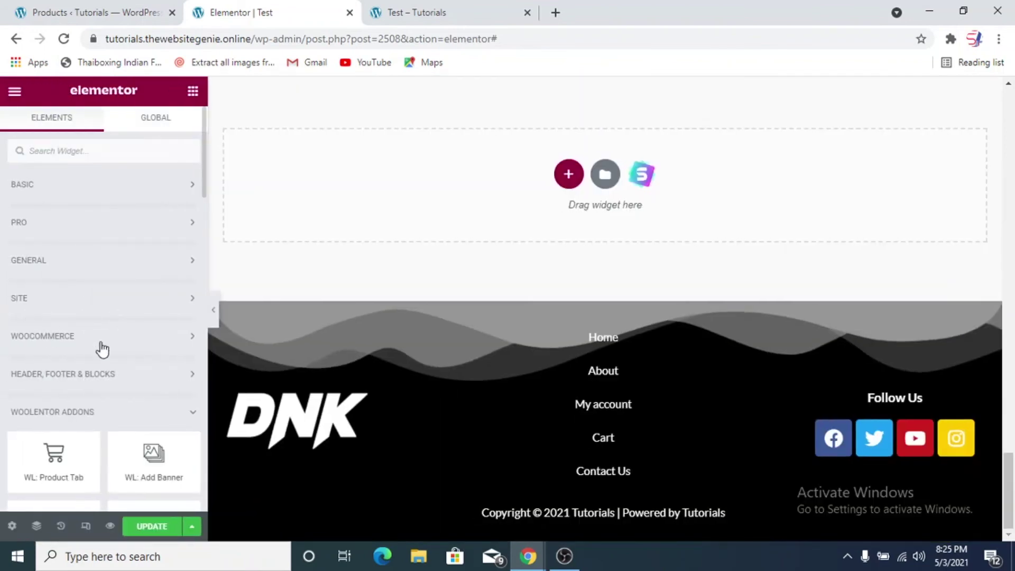
pyautogui.scroll(10, 537, 252)
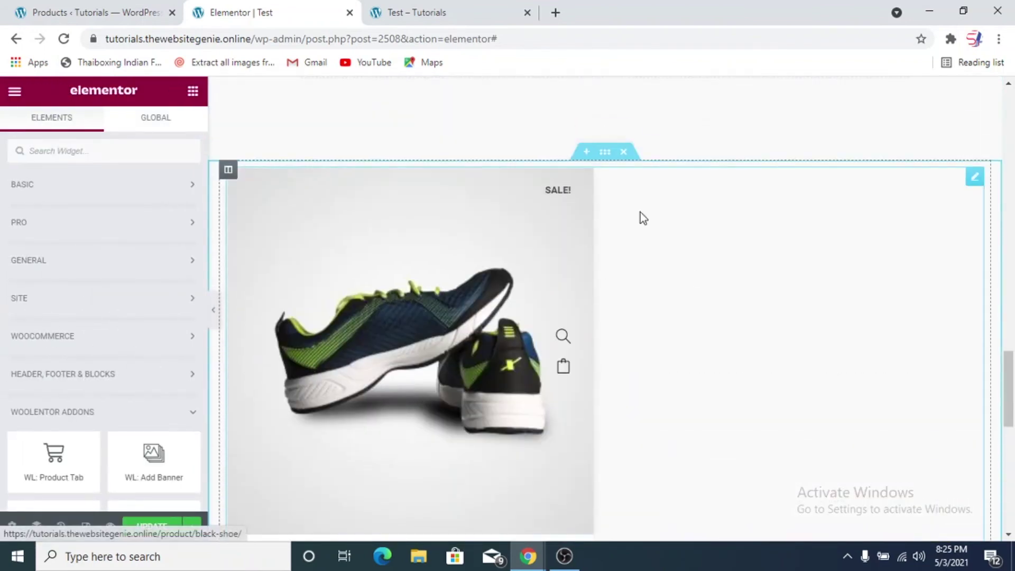
pyautogui.click(784, 189)
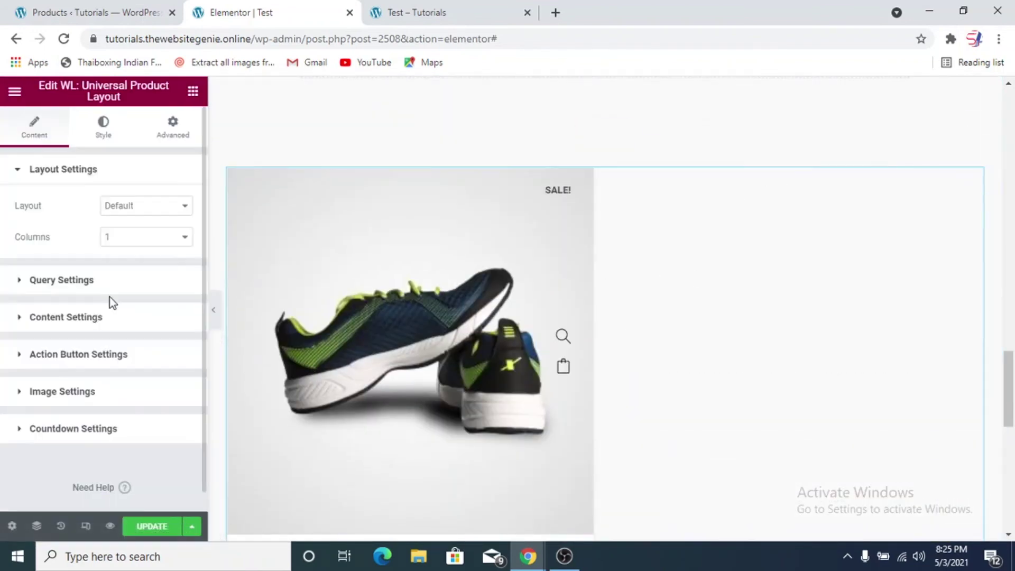
pyautogui.click(184, 238)
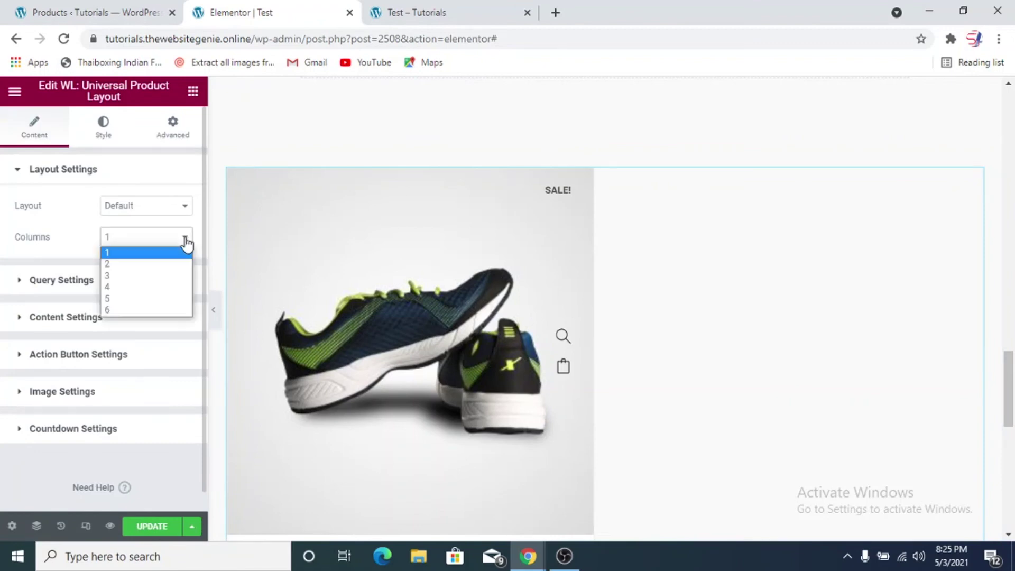
pyautogui.click(153, 278)
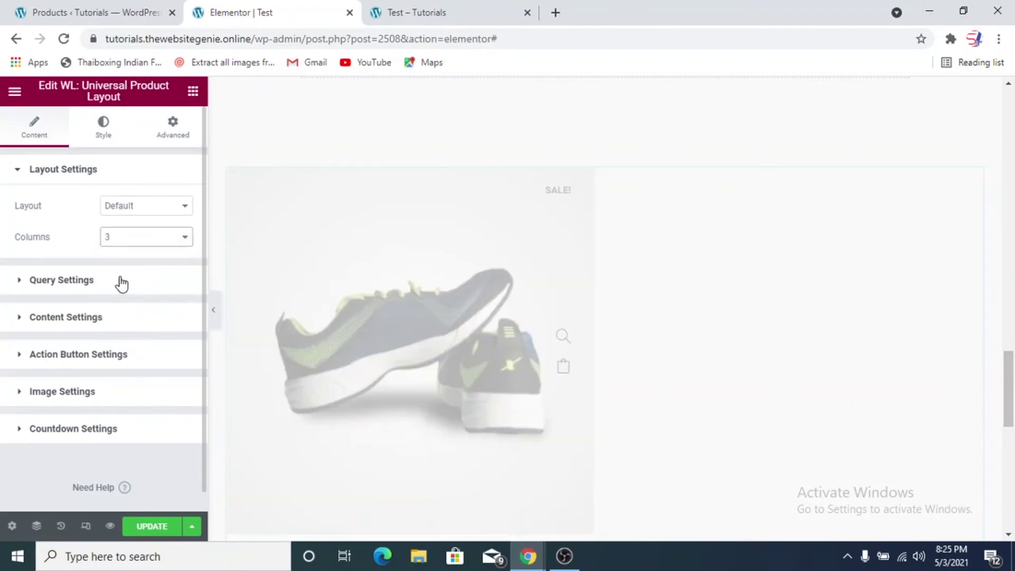
# Raise the widget's product limit to 3 and view the Sports Shoe card at full page width
pyautogui.click(101, 283)
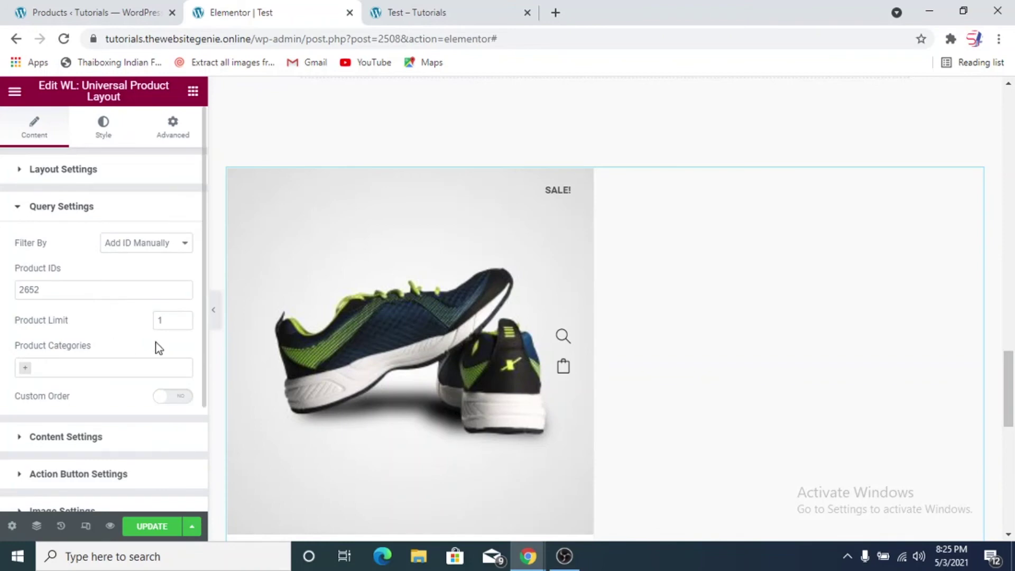
pyautogui.click(183, 318)
pyautogui.click(183, 318)
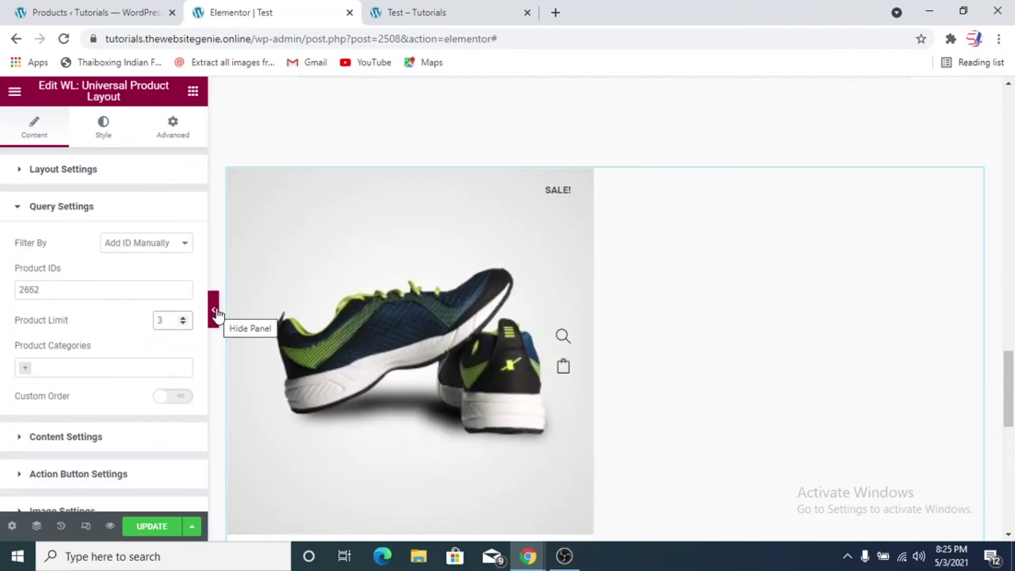
pyautogui.click(218, 315)
pyautogui.scroll(-2, 402, 382)
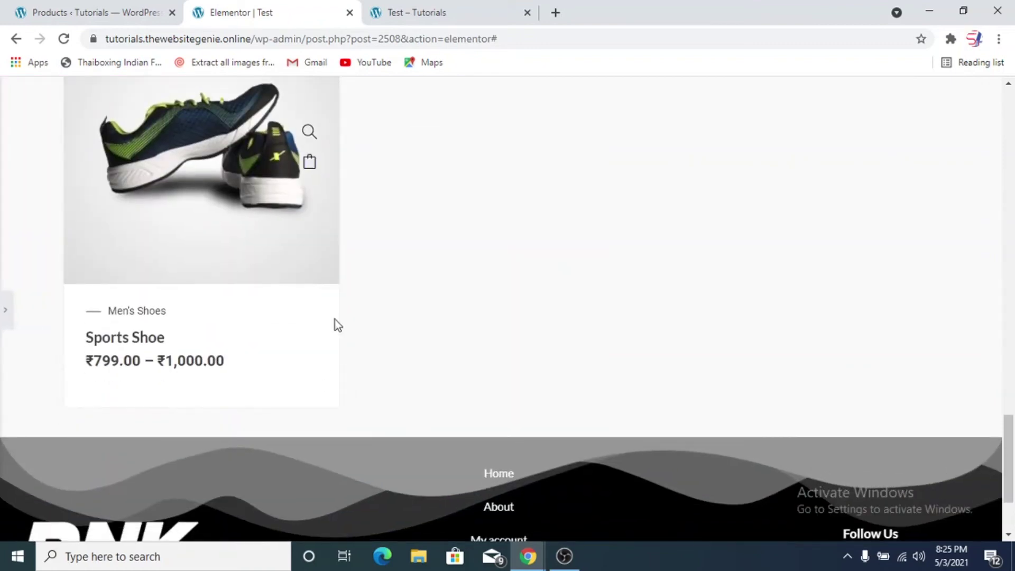
# Delete the Universal Product Layout widget and duplicate its empty column to make a two-column section
pyautogui.click(6, 311)
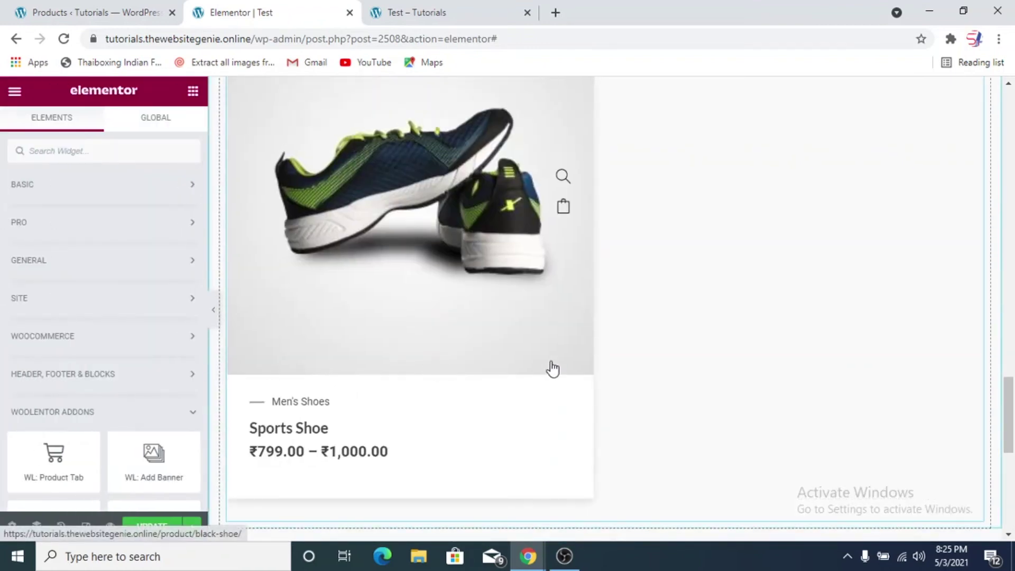
pyautogui.scroll(2, 629, 366)
pyautogui.rightClick(975, 141)
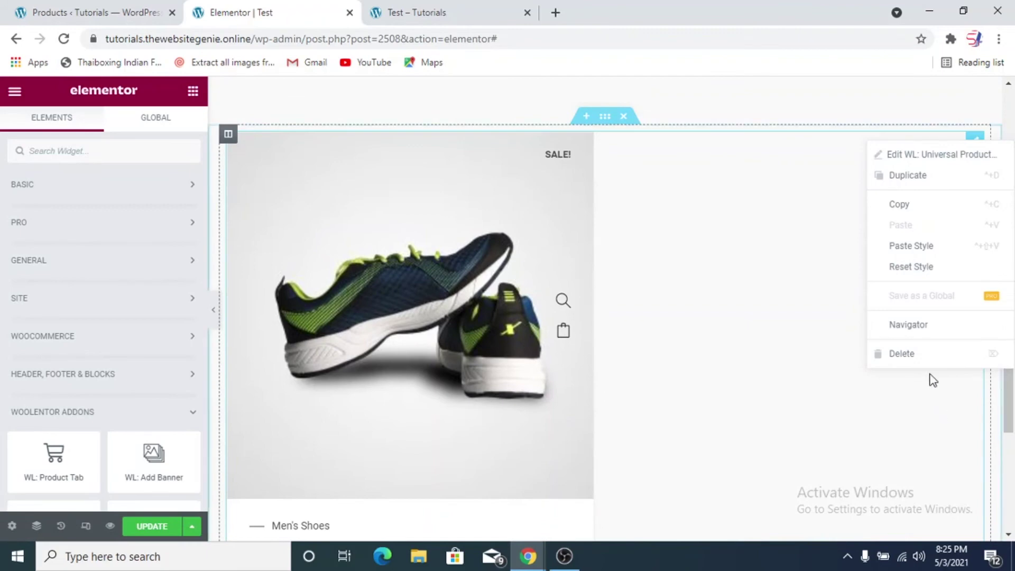
pyautogui.click(928, 365)
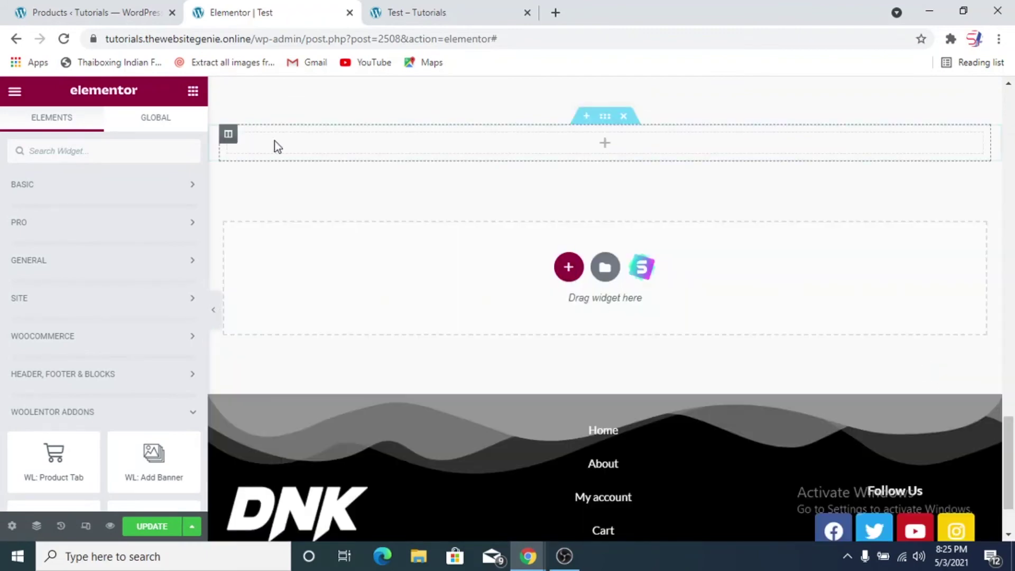
pyautogui.rightClick(228, 135)
pyautogui.click(290, 166)
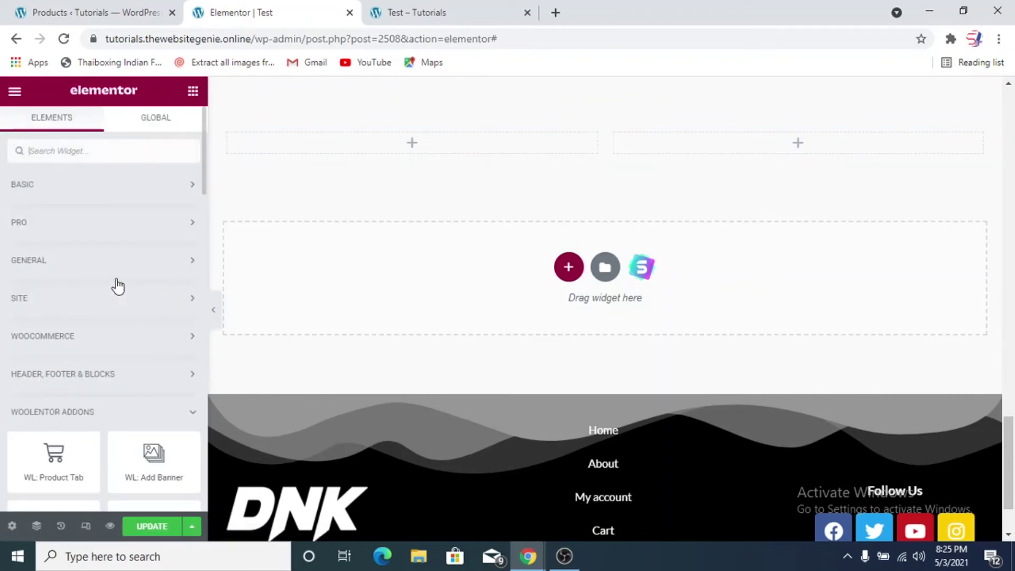
# Add the WL: Universal Product Layout widget to the left column of the two-column section
pyautogui.scroll(-4, 114, 284)
pyautogui.scroll(-2, 85, 419)
pyautogui.moveTo(85, 349); pyautogui.dragTo(395, 144)
# Filter the new widget's products by Add ID Manually with product ID 2652 and view the page at full width
pyautogui.click(105, 281)
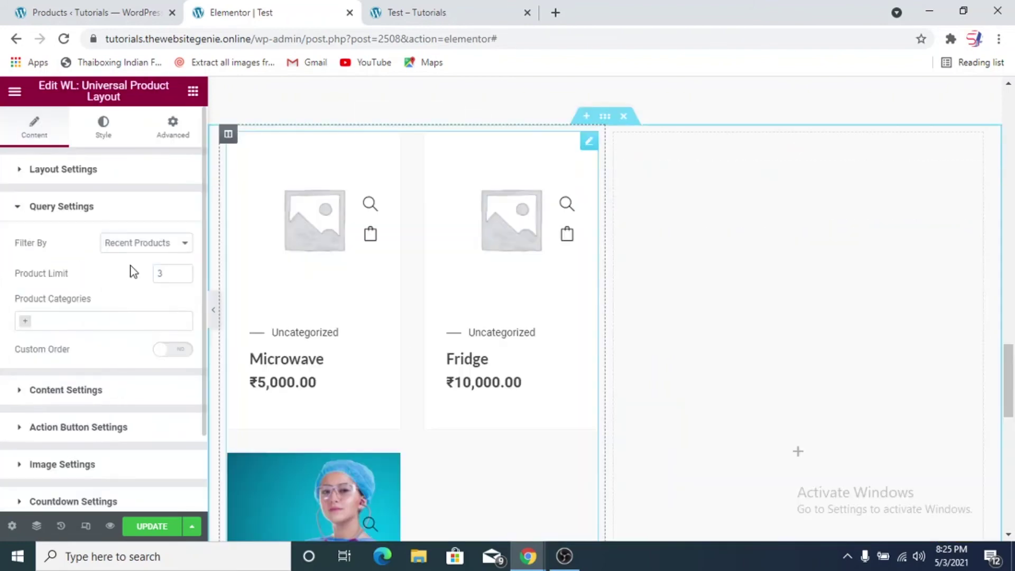
pyautogui.click(132, 244)
pyautogui.click(147, 339)
pyautogui.click(59, 289)
pyautogui.write('2652')
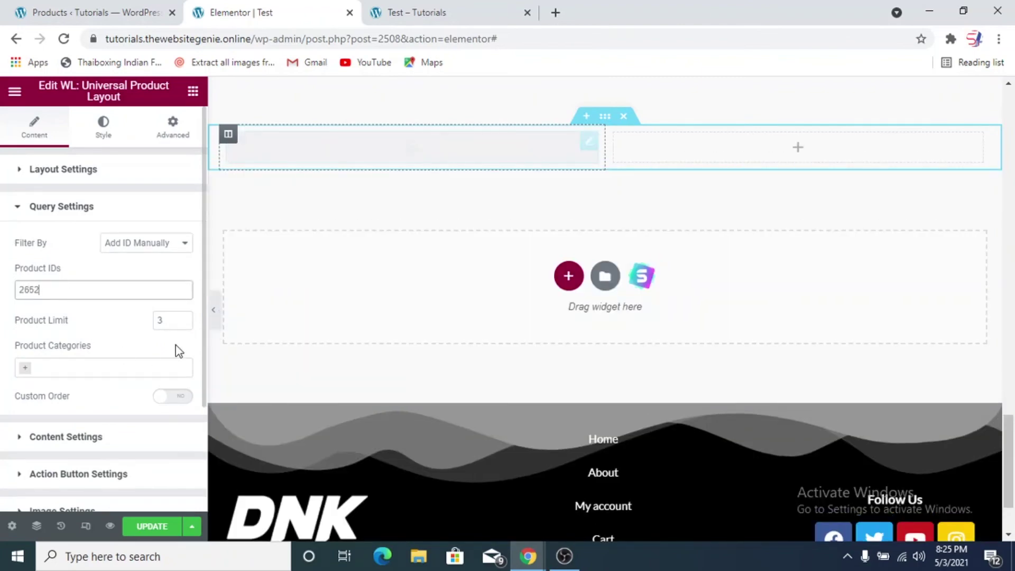
pyautogui.click(215, 323)
pyautogui.click(5, 323)
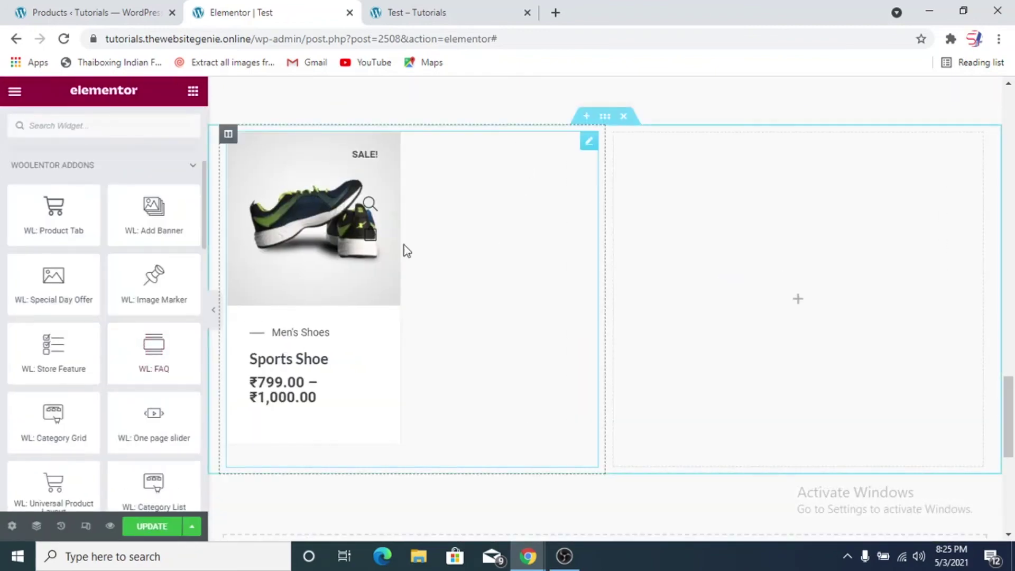
# Set the product widget's columns to 2 and its product limit to 2, and check the card at full width
pyautogui.click(496, 193)
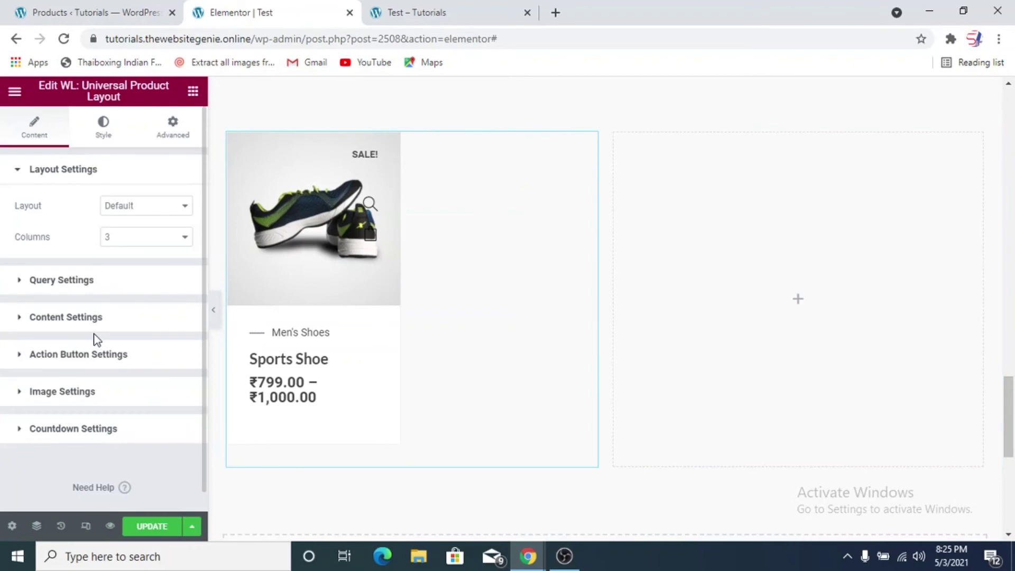
pyautogui.click(139, 243)
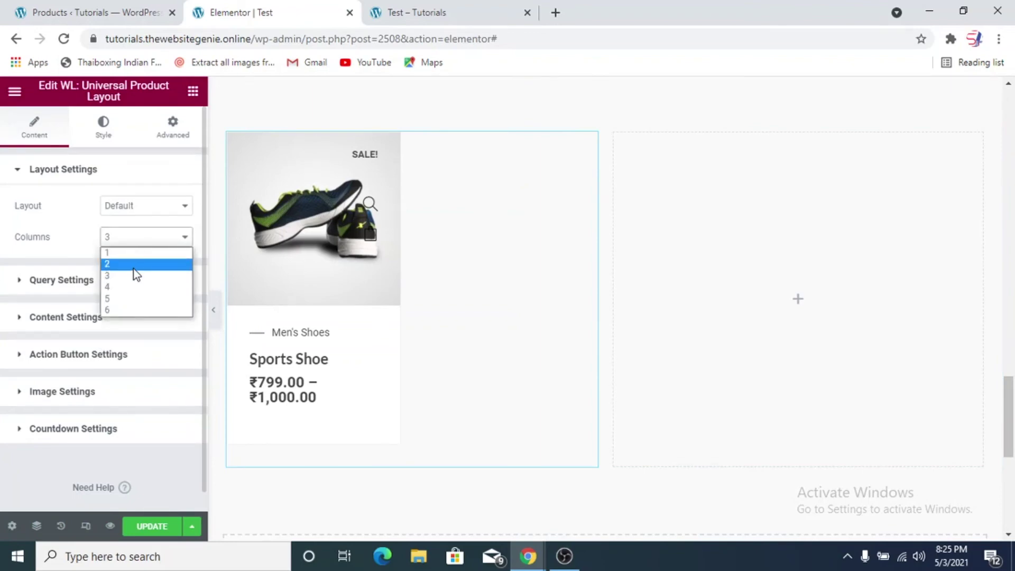
pyautogui.click(136, 264)
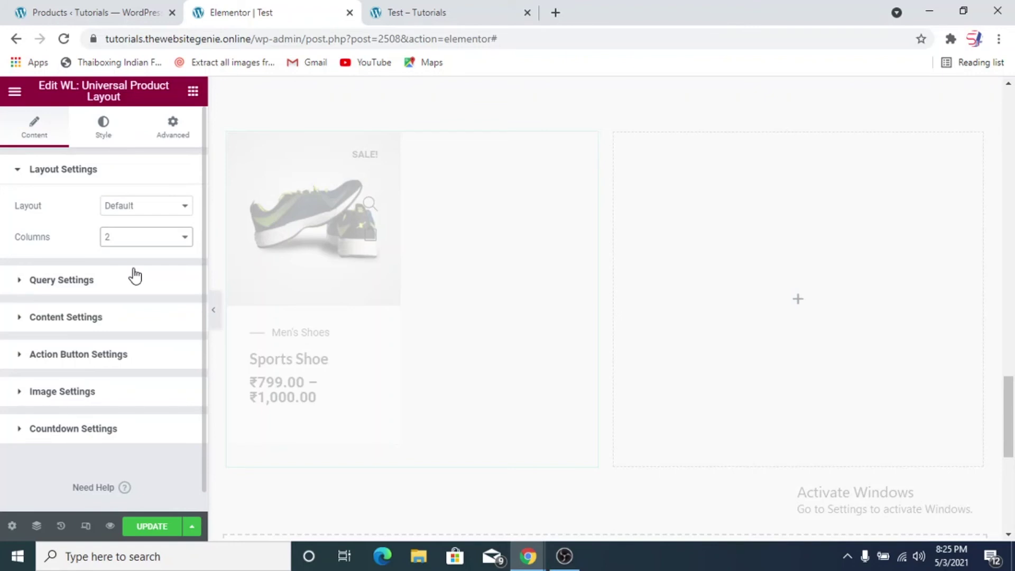
pyautogui.click(150, 284)
pyautogui.click(183, 318)
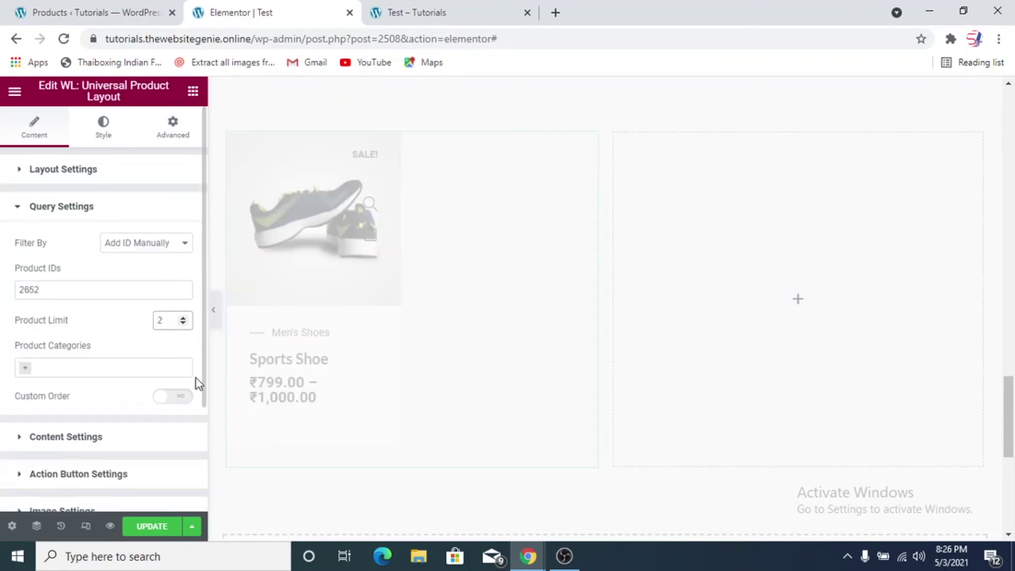
pyautogui.click(215, 315)
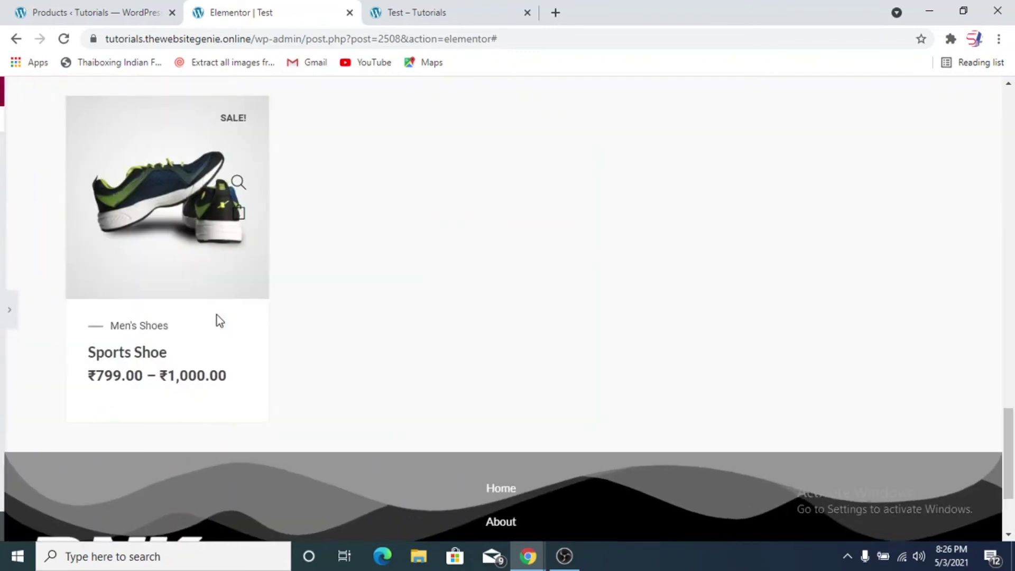
pyautogui.click(7, 324)
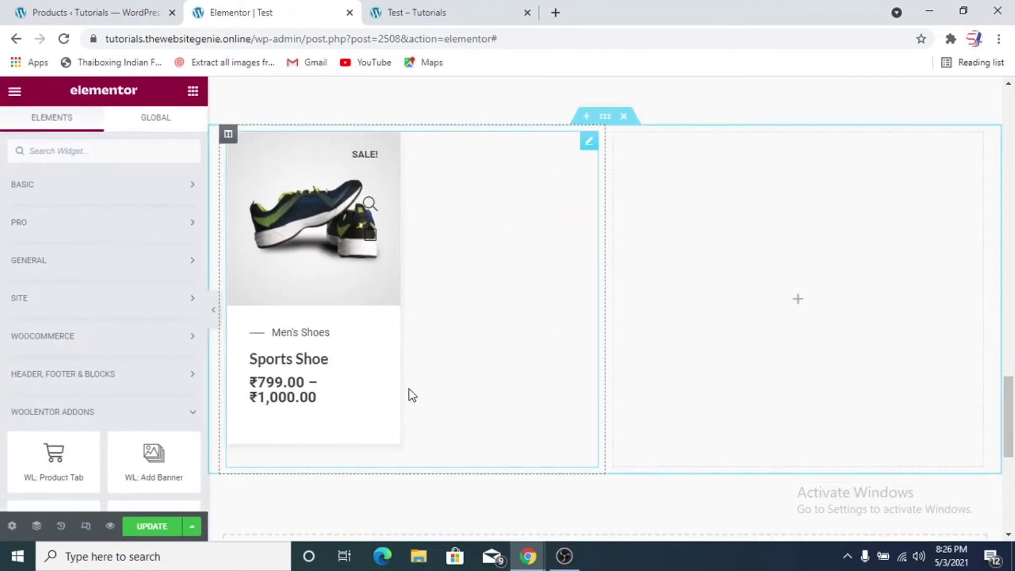
# Widen the left column holding the Sports Shoe card and check the card at full page width
pyautogui.moveTo(607, 283); pyautogui.dragTo(699, 298)
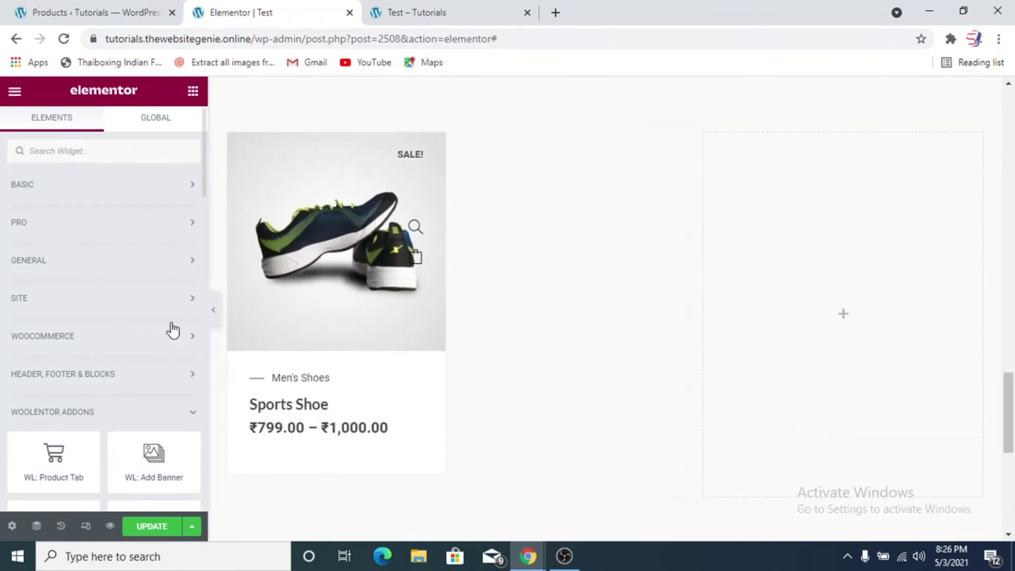
pyautogui.click(214, 310)
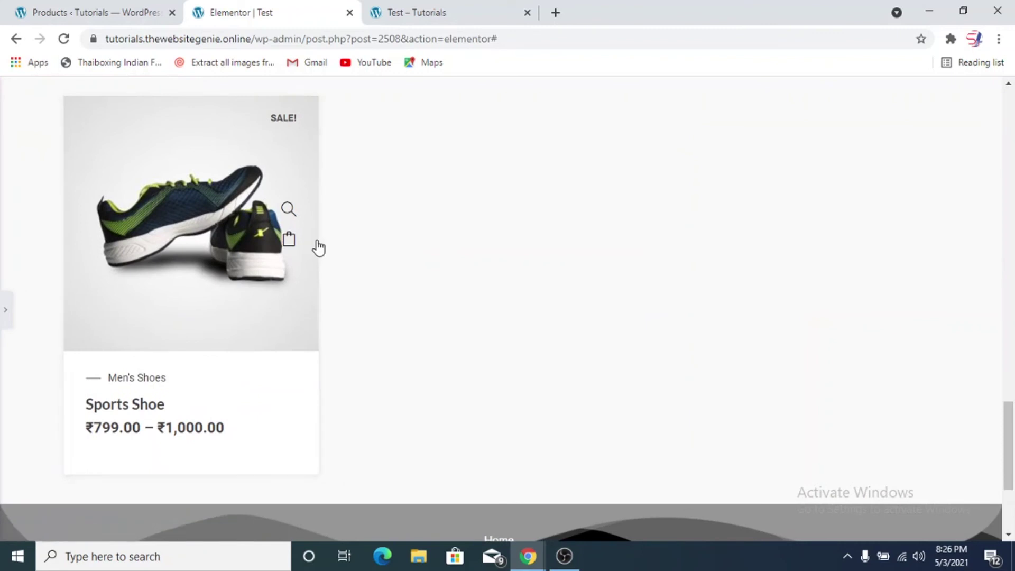
pyautogui.click(6, 310)
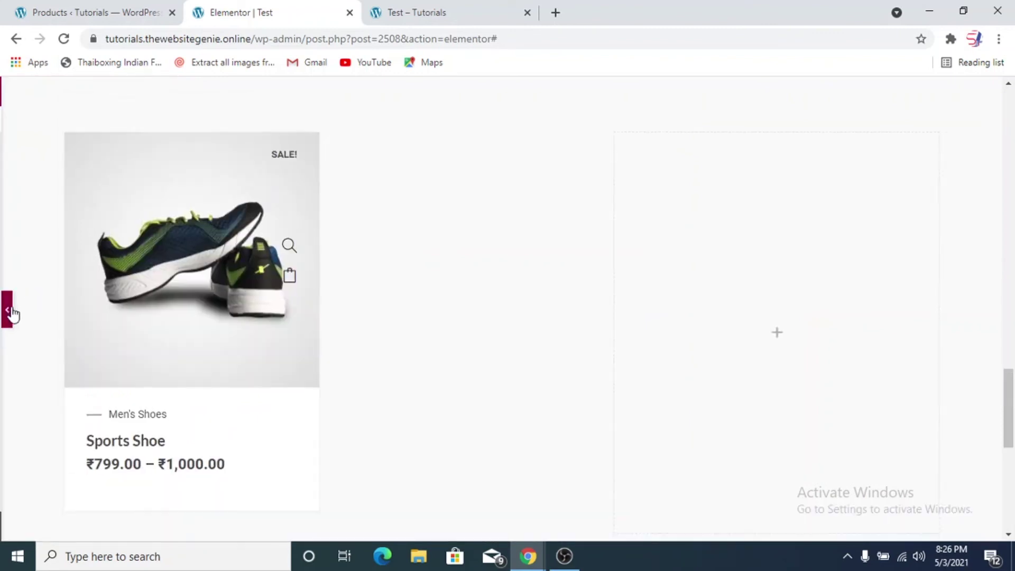
# Hide the category and the rating in the product widget's content settings
pyautogui.click(642, 328)
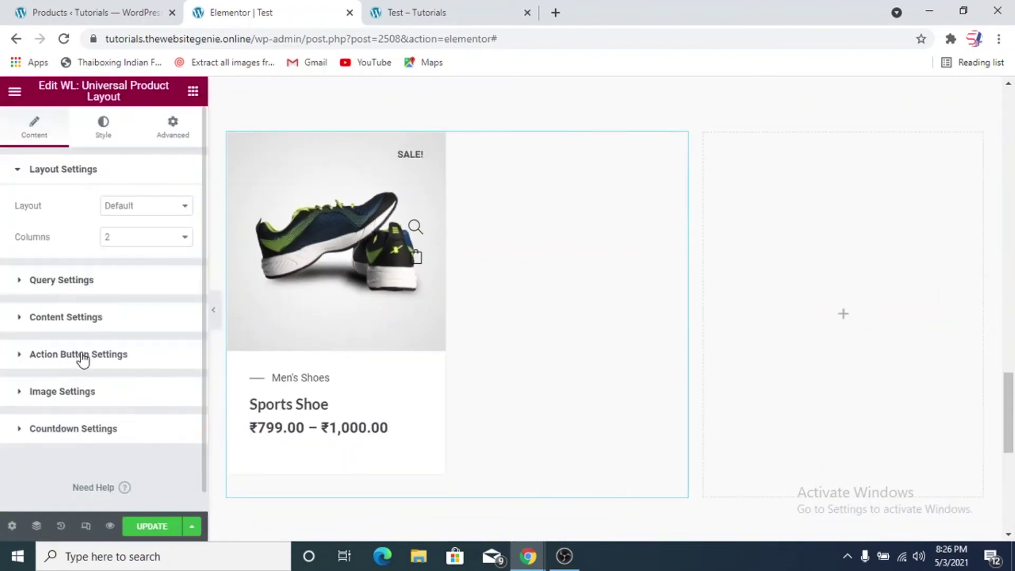
pyautogui.click(102, 319)
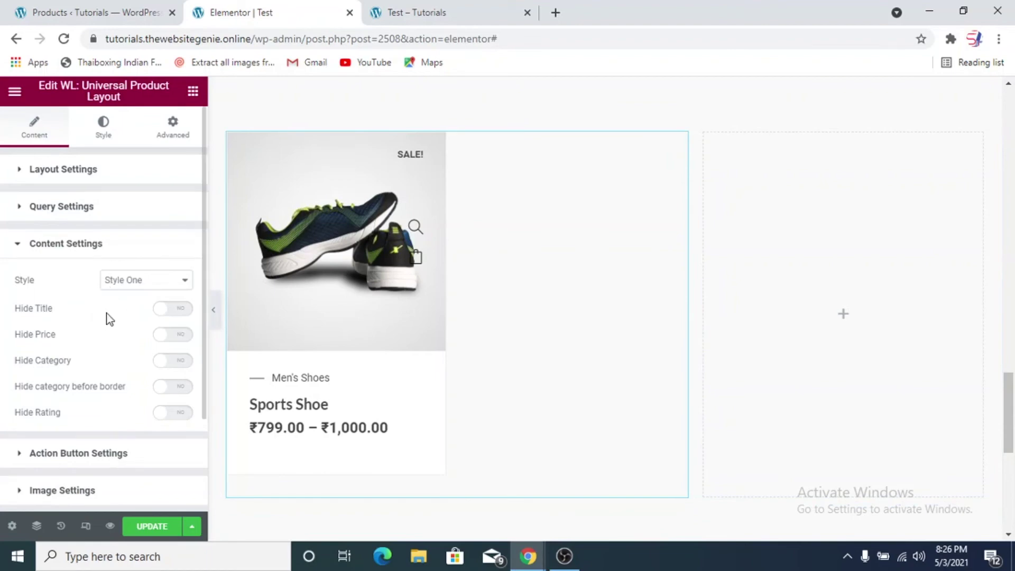
pyautogui.scroll(-3, 117, 337)
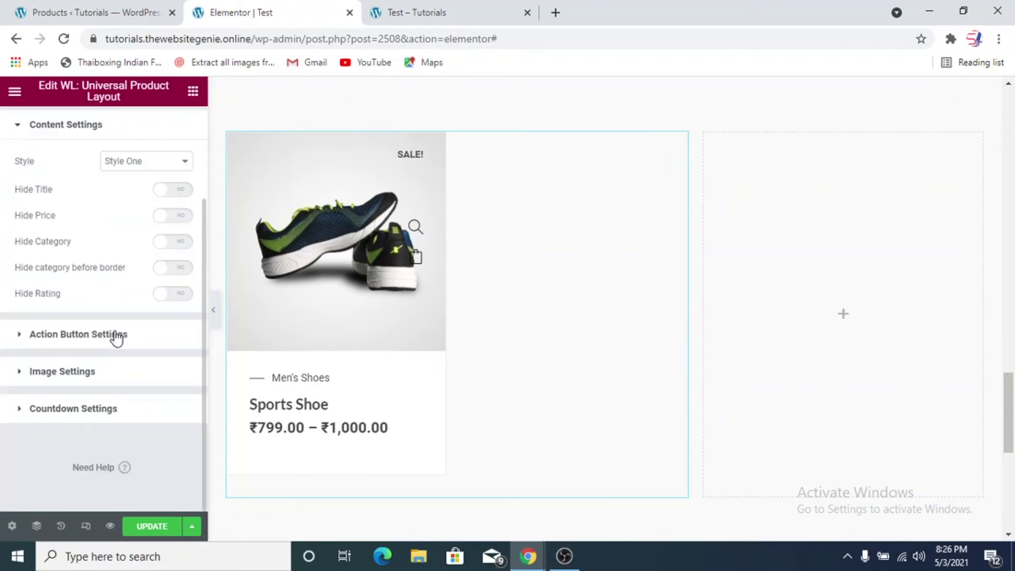
pyautogui.click(181, 246)
pyautogui.click(167, 294)
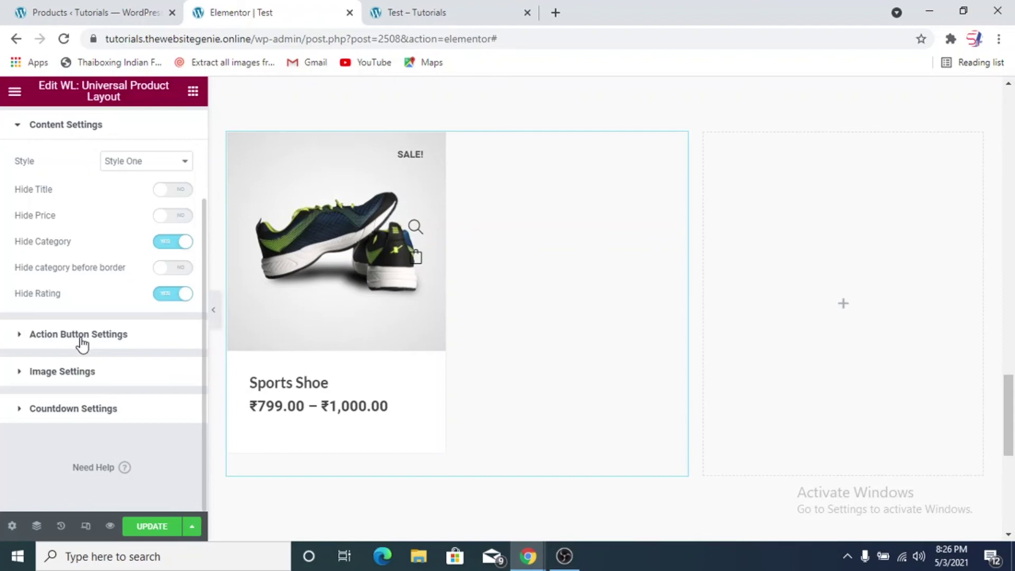
# Set the product's action buttons to Style Three, position them at the bottom of the image, and return to the widget list
pyautogui.click(82, 338)
pyautogui.click(158, 345)
pyautogui.click(145, 367)
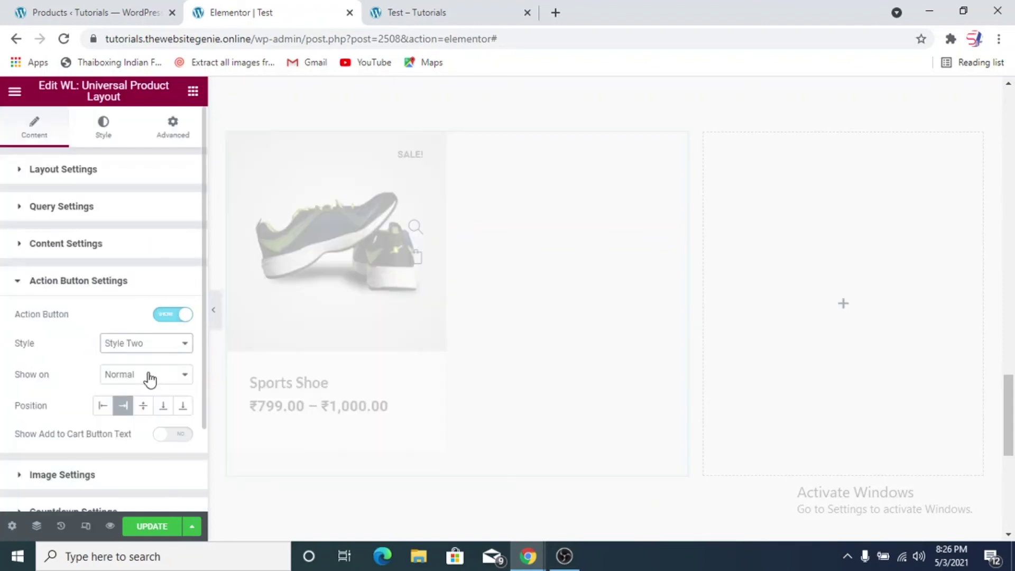
pyautogui.click(146, 347)
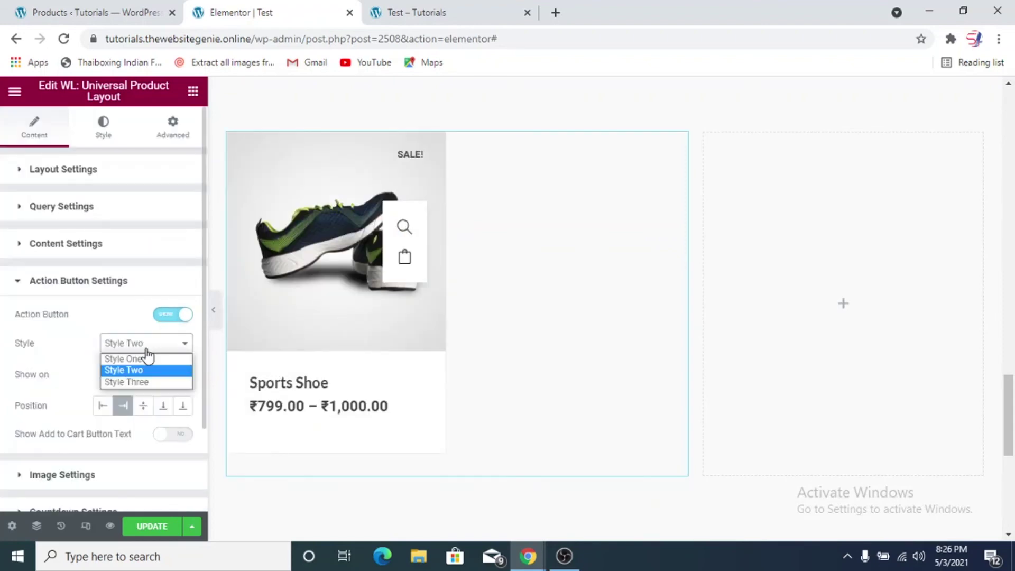
pyautogui.click(147, 384)
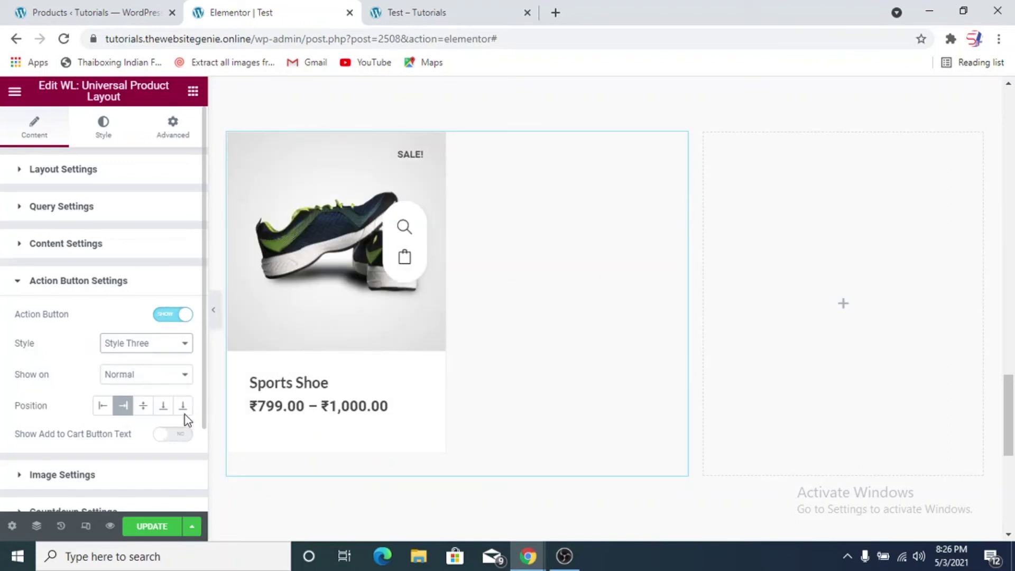
pyautogui.click(166, 412)
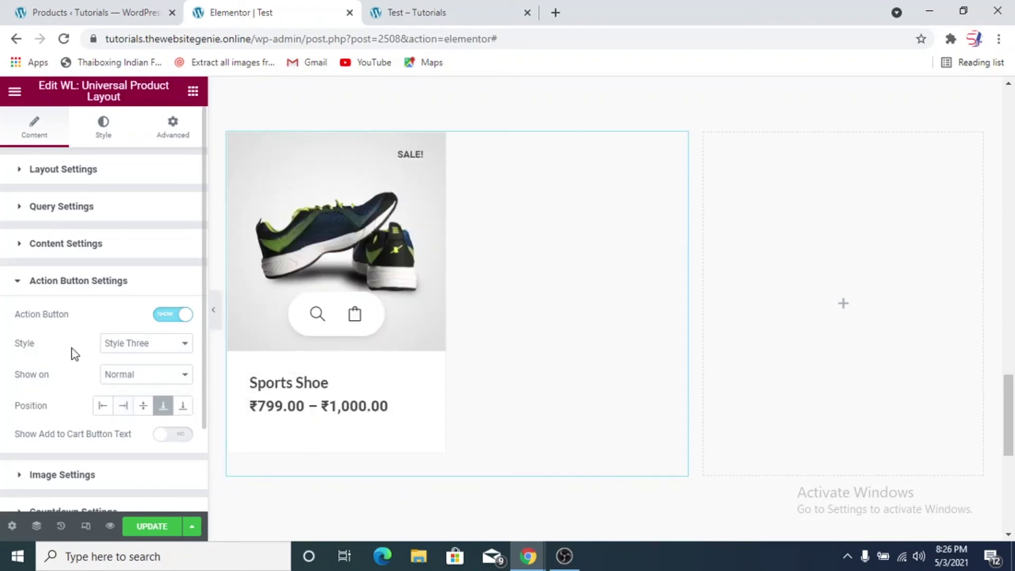
pyautogui.scroll(-2, 73, 352)
pyautogui.scroll(2, 109, 305)
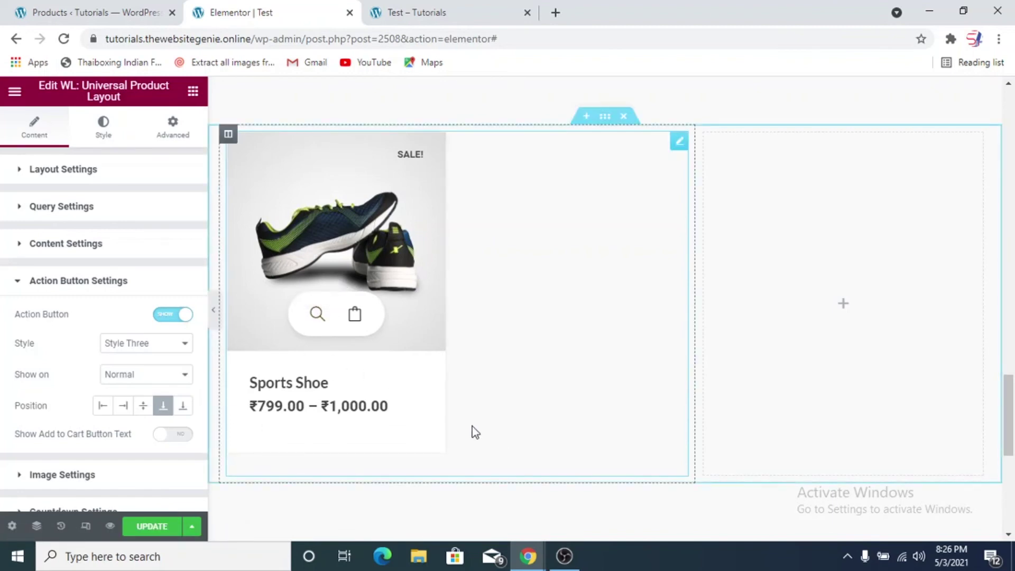
pyautogui.click(193, 91)
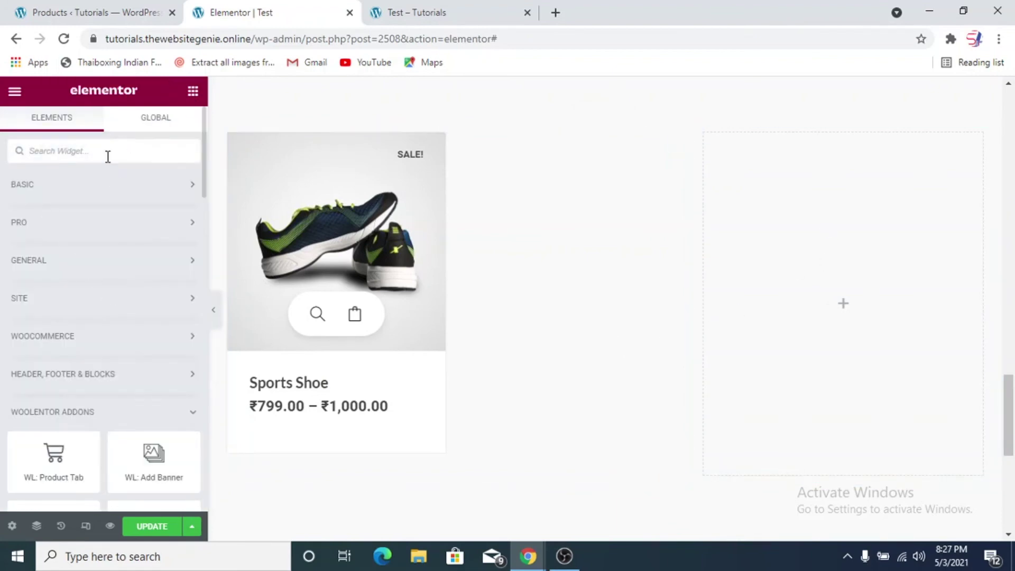
# Add a Text Editor widget to the empty right column and duplicate its Lorem ipsum paragraph twice to make three paragraphs
pyautogui.click(50, 196)
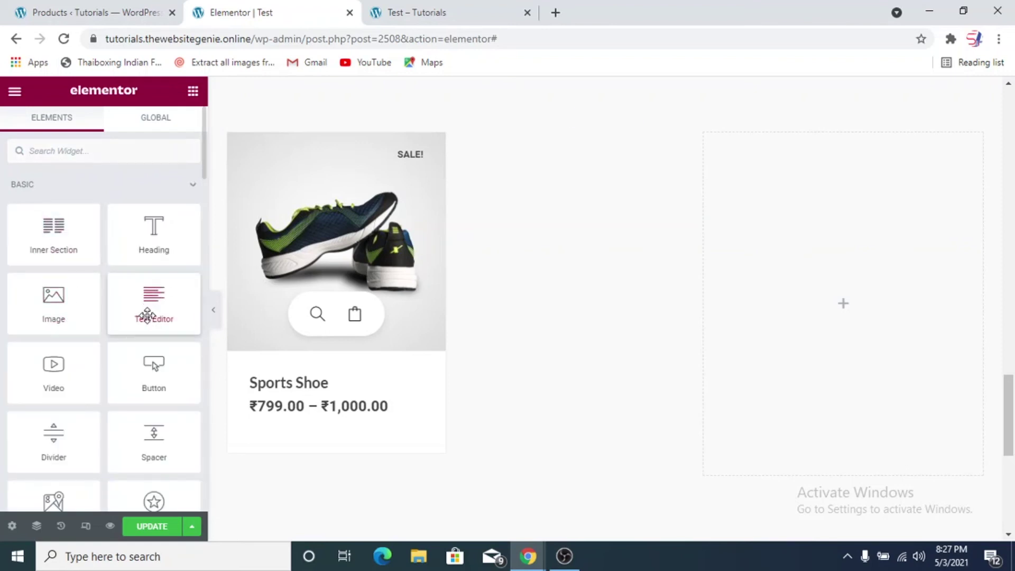
pyautogui.moveTo(142, 307); pyautogui.dragTo(799, 318)
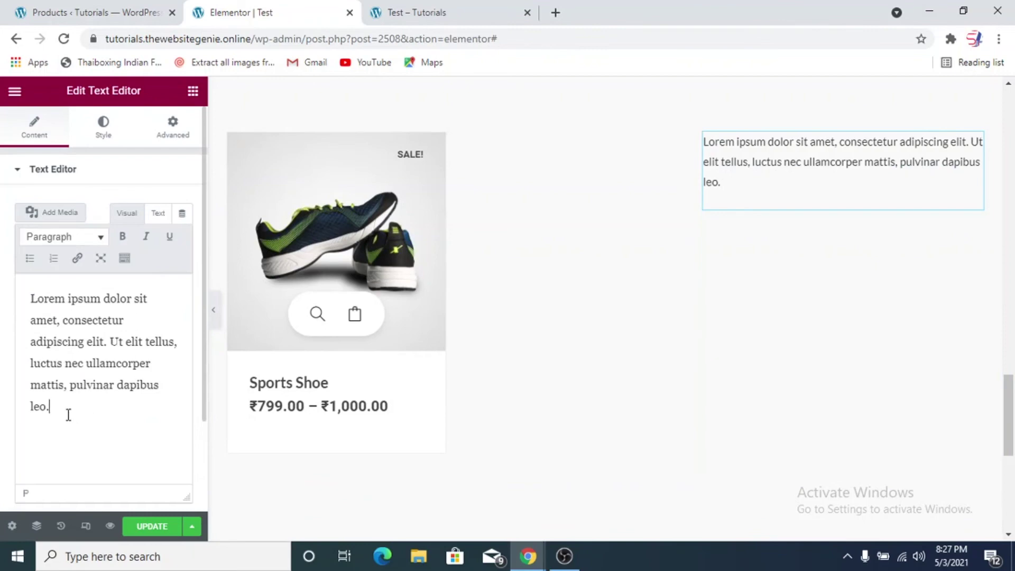
pyautogui.hotkey('ctrl', 'a')
pyautogui.hotkey('ctrl', 'c')
pyautogui.click(71, 409)
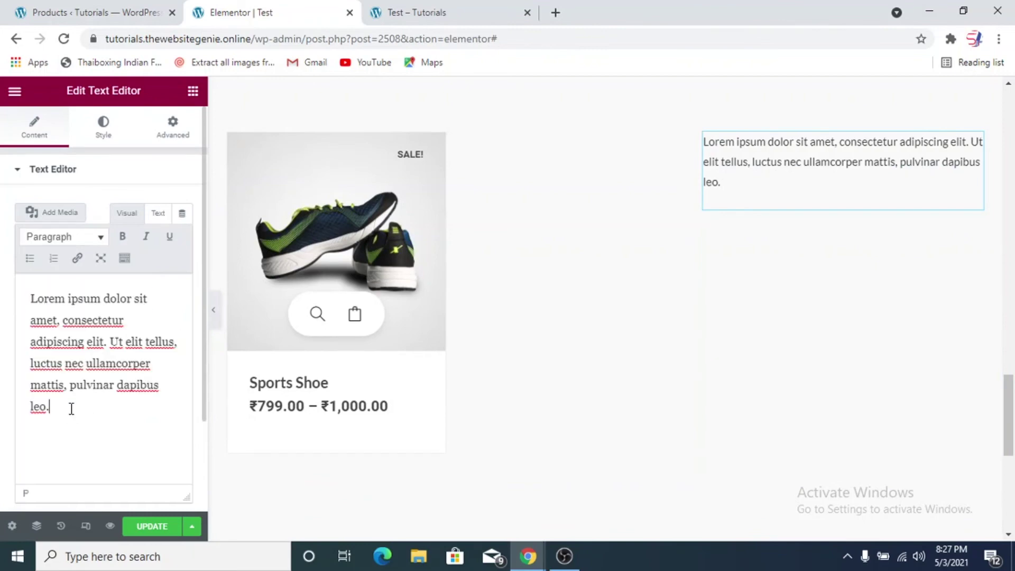
pyautogui.press('Return')
pyautogui.hotkey('ctrl', 'v')
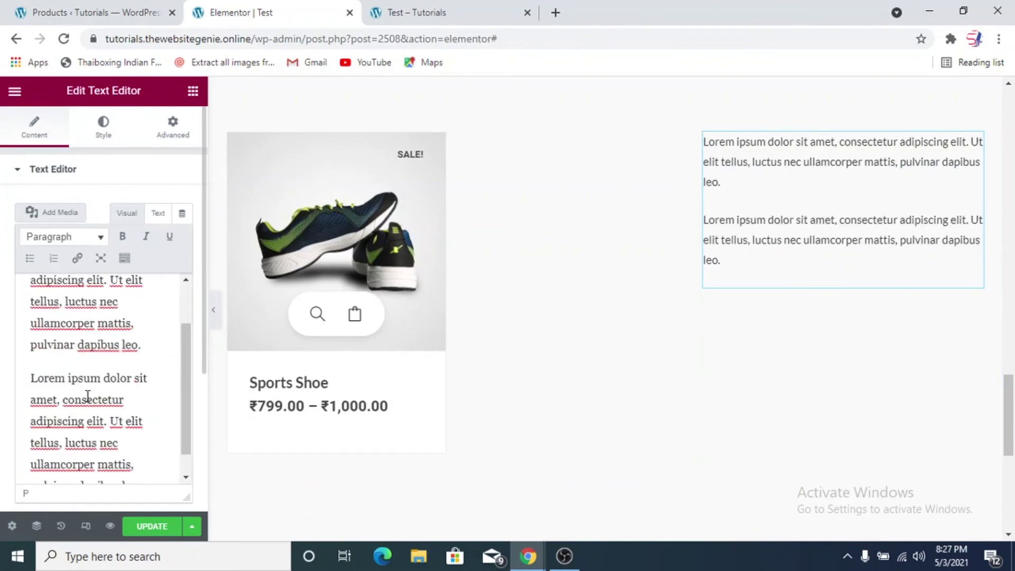
pyautogui.press('Return')
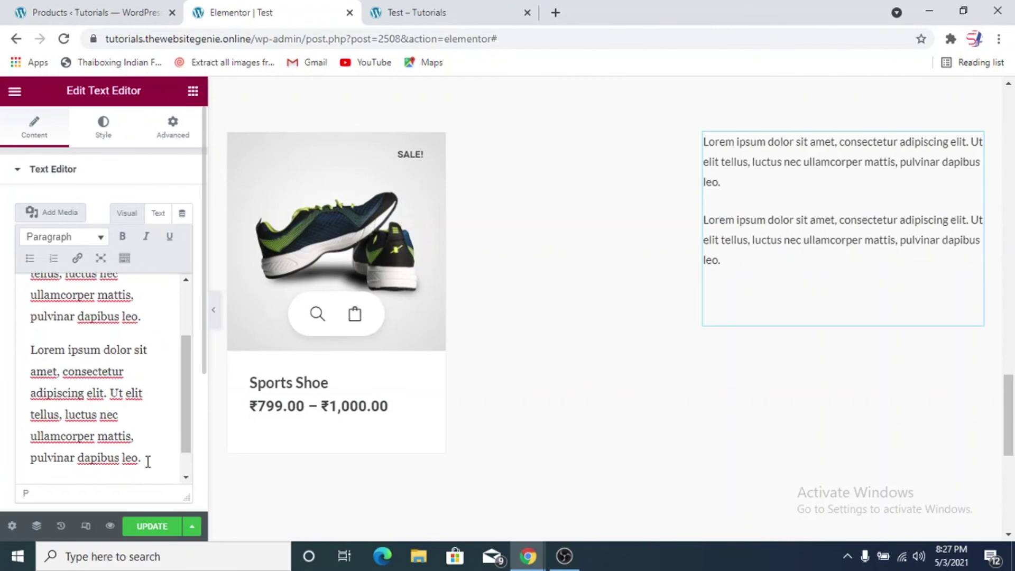
pyautogui.hotkey('ctrl', 'v')
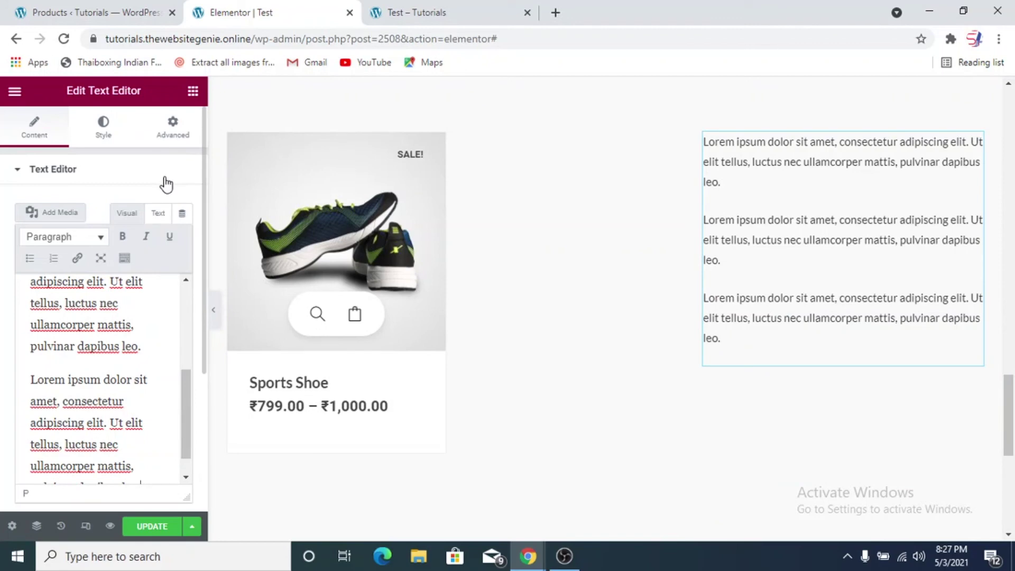
# Add a Heading widget above the text in the right column and set its HTML tag to H5
pyautogui.click(193, 91)
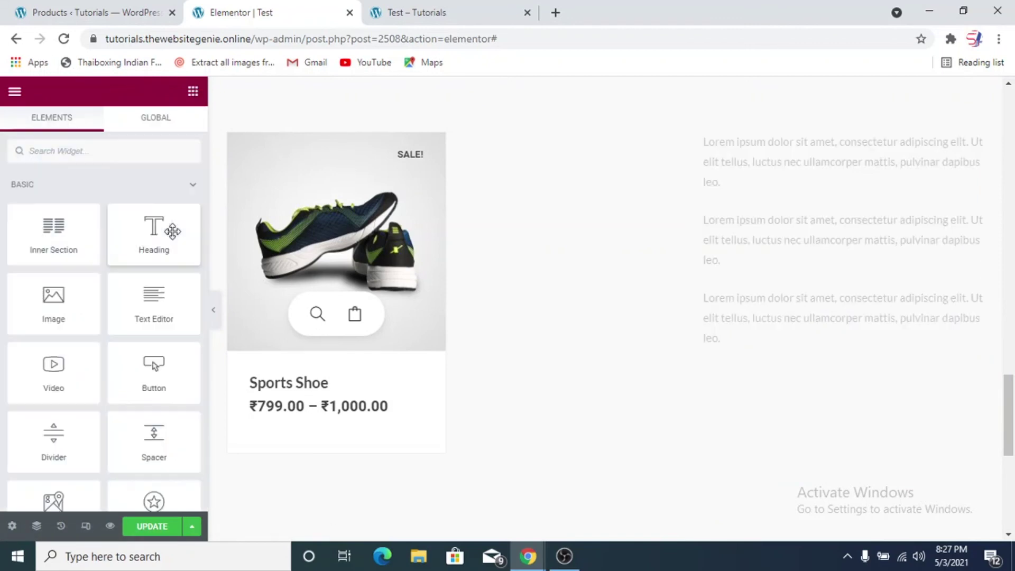
pyautogui.moveTo(151, 226); pyautogui.dragTo(759, 151)
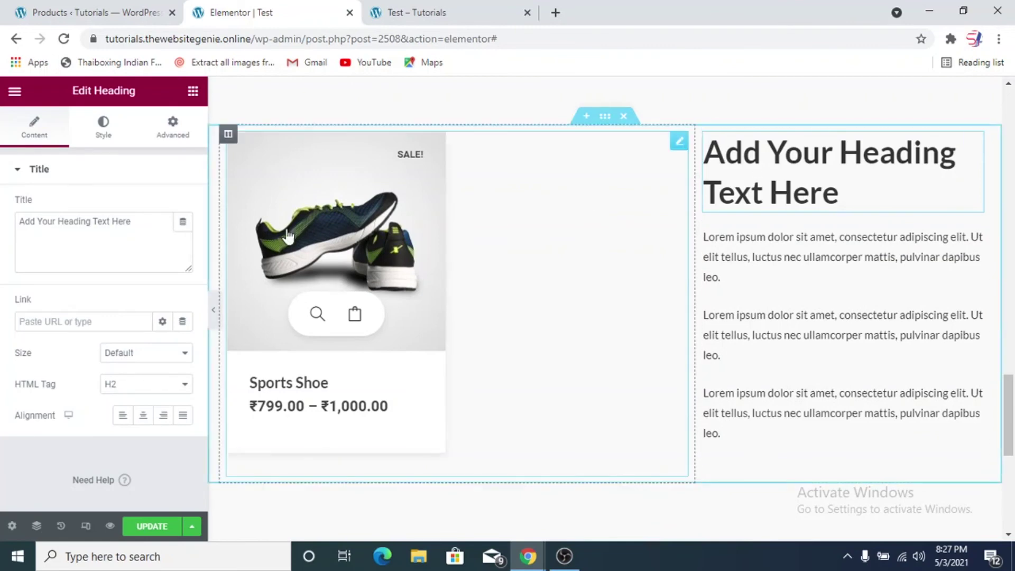
pyautogui.click(132, 390)
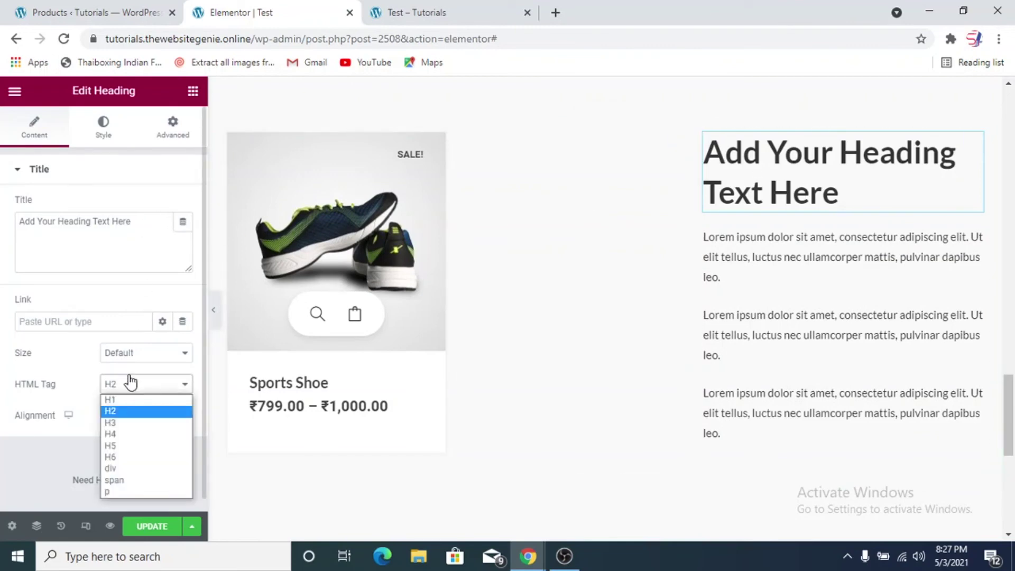
pyautogui.click(132, 447)
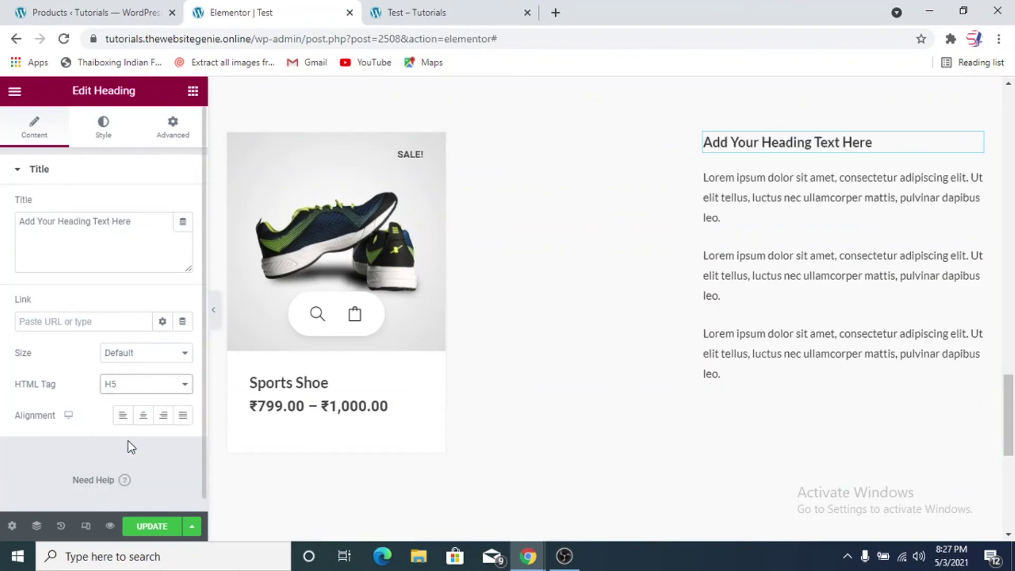
# Check the product section with its heading and text at full page width, from the banner above to the footer
pyautogui.click(212, 316)
pyautogui.click(212, 316)
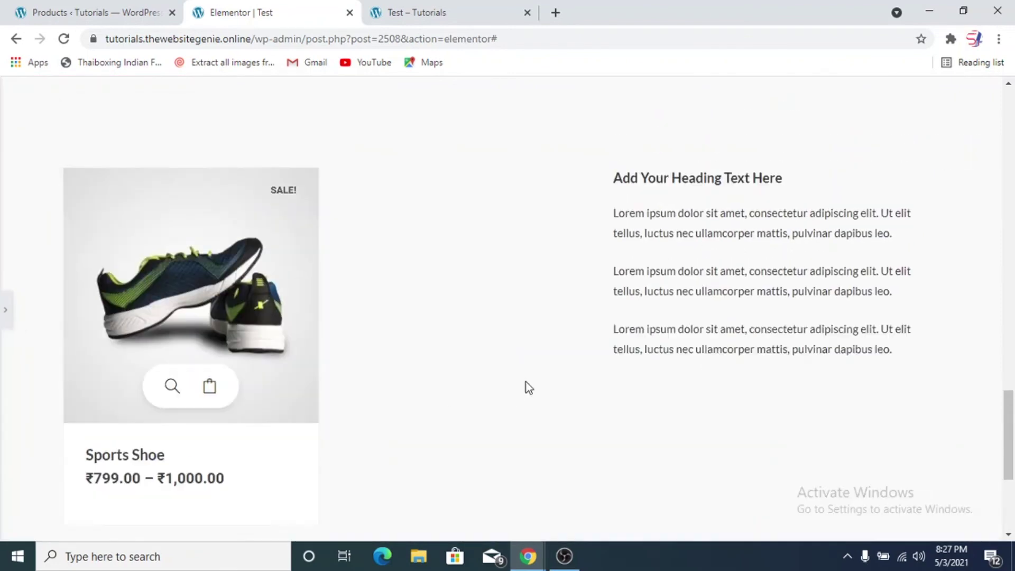
pyautogui.scroll(-3, 525, 381)
pyautogui.scroll(5, 511, 341)
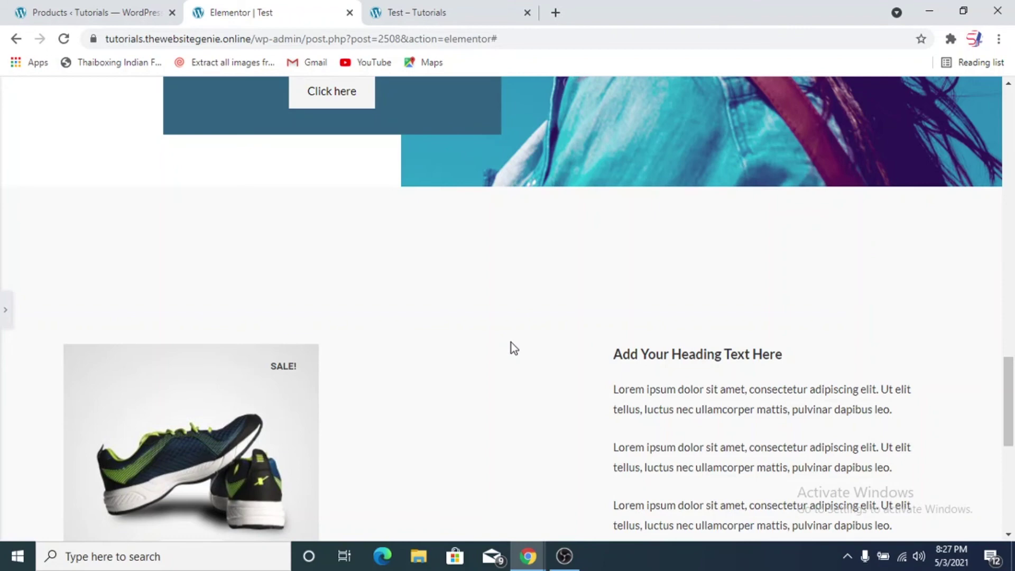
pyautogui.scroll(-2, 511, 348)
pyautogui.scroll(-5, 415, 361)
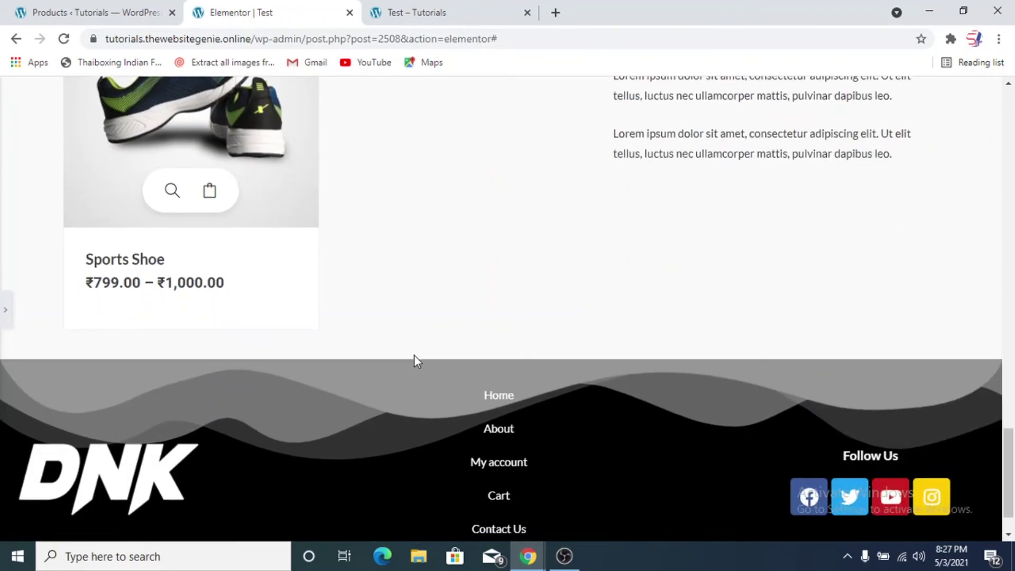
pyautogui.scroll(2, 415, 361)
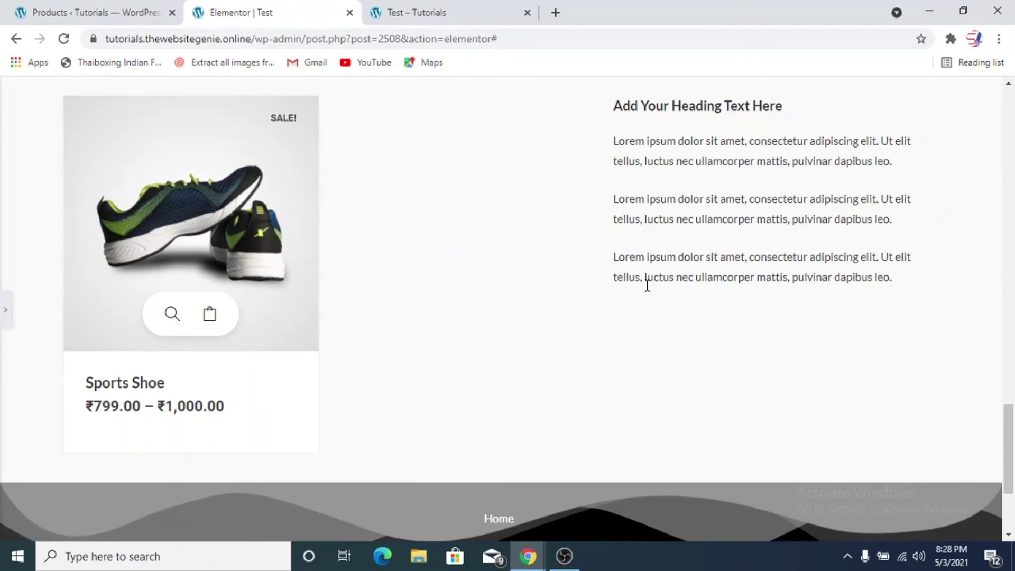
pyautogui.click(5, 311)
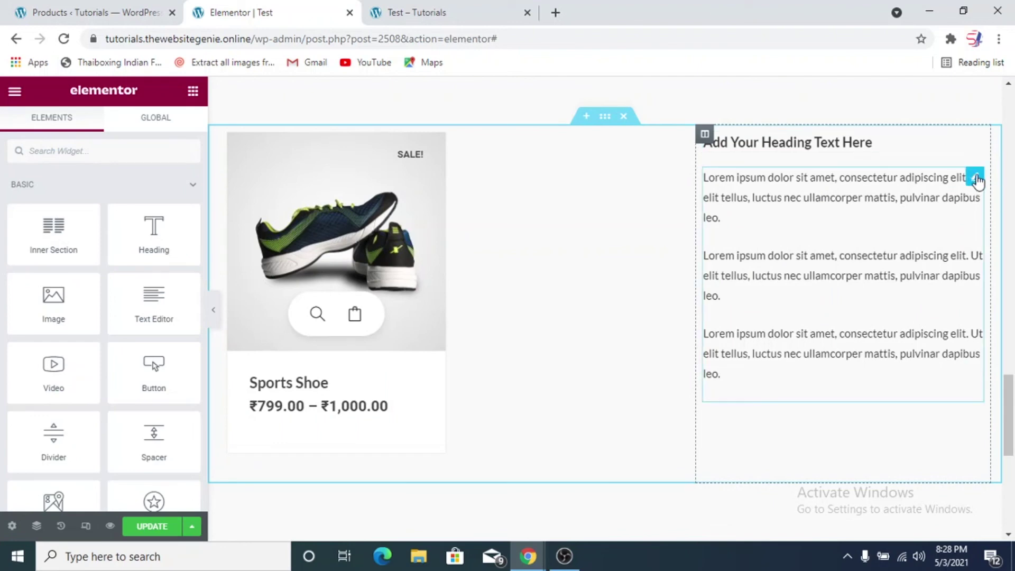
# Position the text block absolutely with offsets of -276 px horizontally and 80 px vertically, and check it at full page width
pyautogui.click(976, 180)
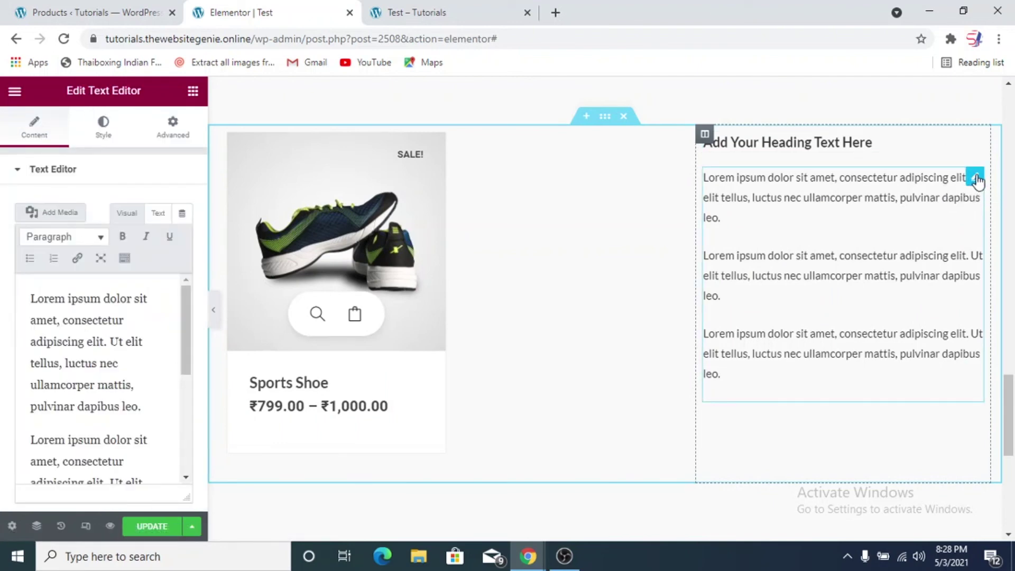
pyautogui.click(158, 135)
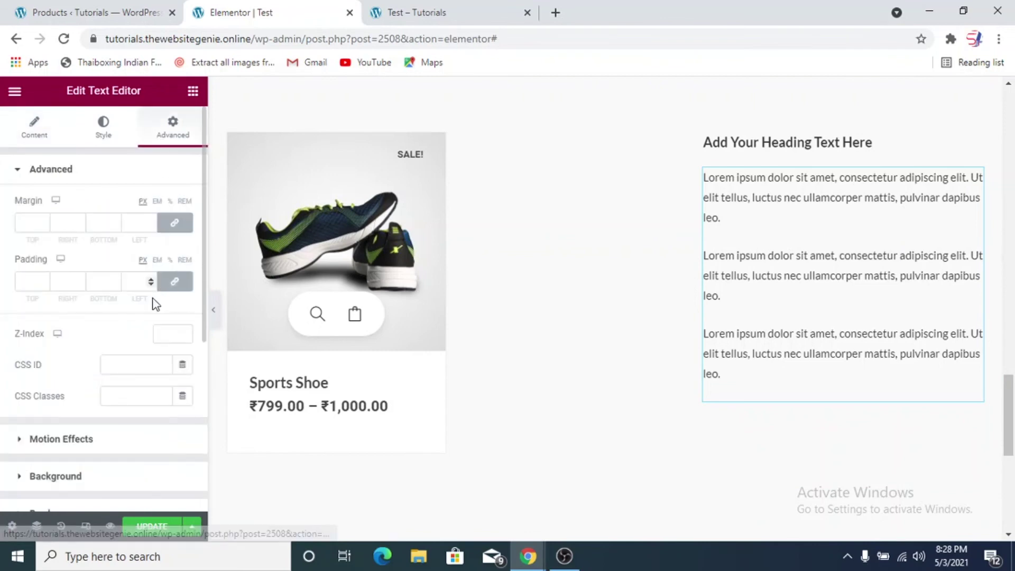
pyautogui.scroll(-5, 141, 338)
pyautogui.click(75, 339)
pyautogui.scroll(-3, 114, 332)
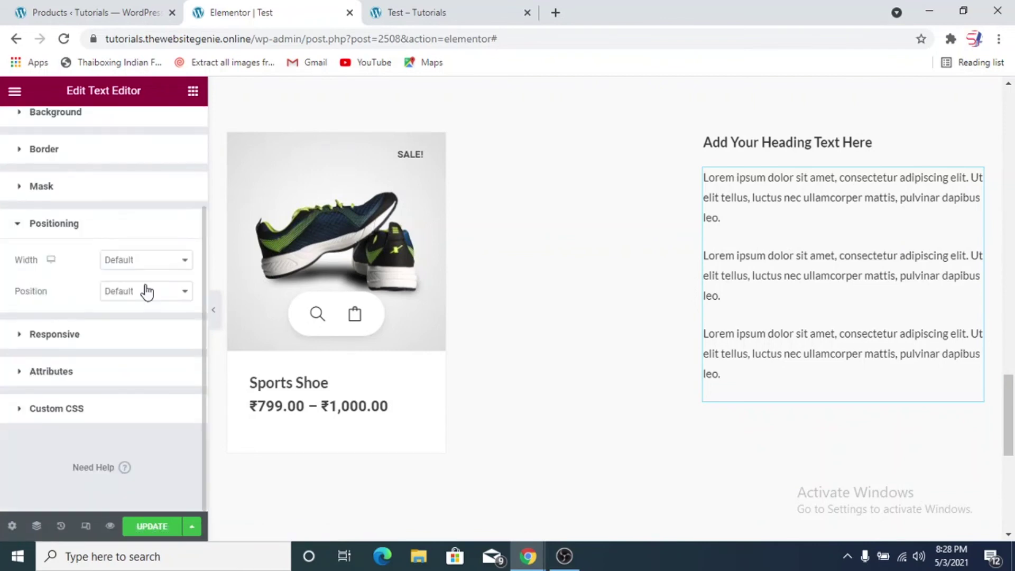
pyautogui.click(141, 292)
pyautogui.click(140, 318)
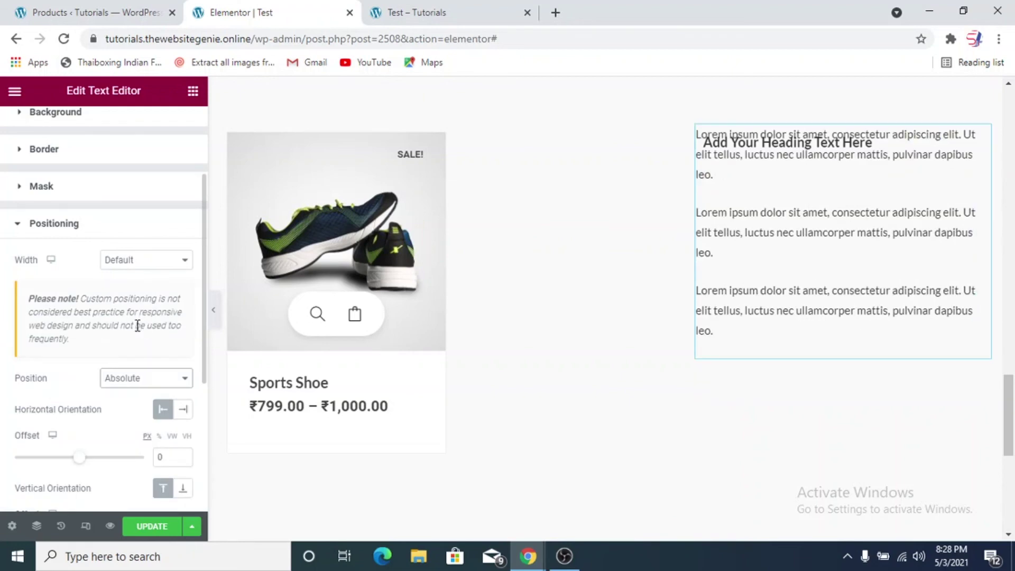
pyautogui.scroll(-4, 122, 289)
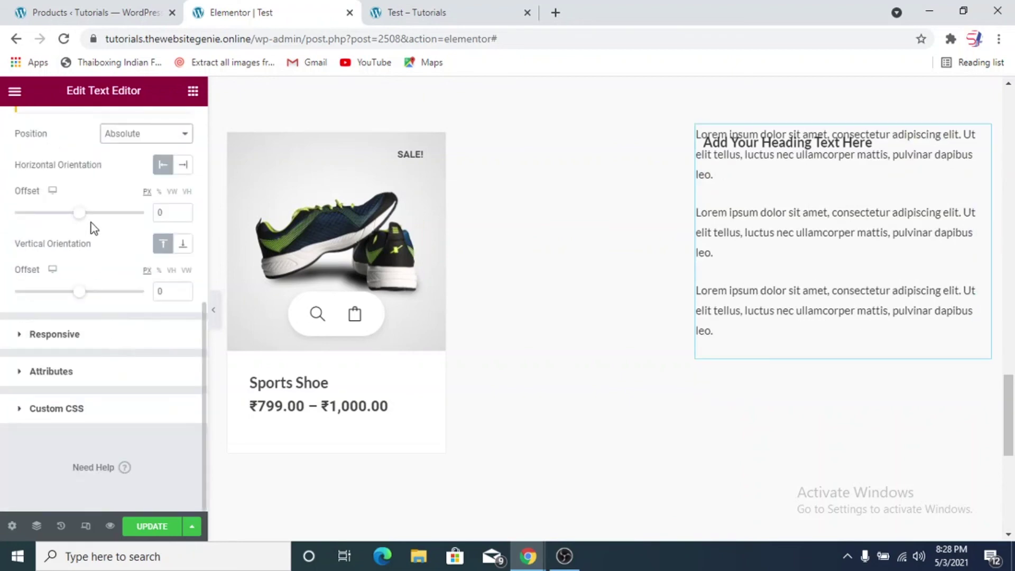
pyautogui.moveTo(80, 217); pyautogui.dragTo(61, 221)
pyautogui.moveTo(81, 295); pyautogui.dragTo(87, 302)
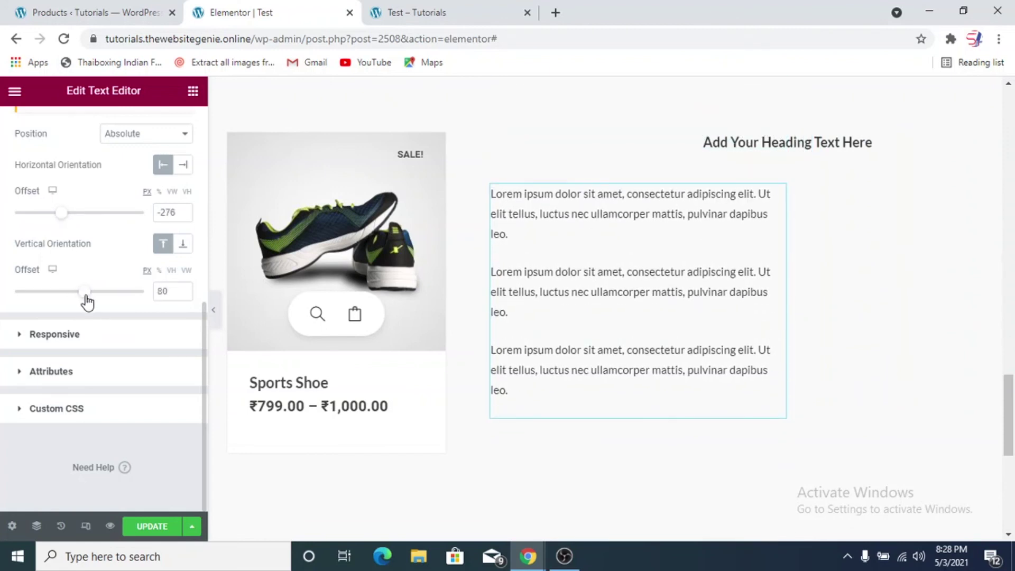
pyautogui.click(213, 311)
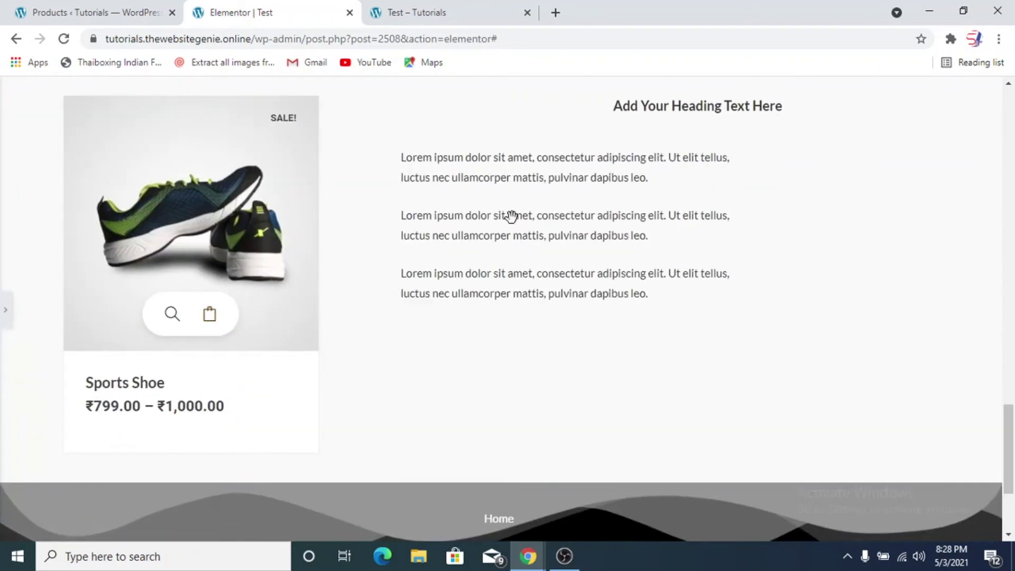
pyautogui.click(6, 311)
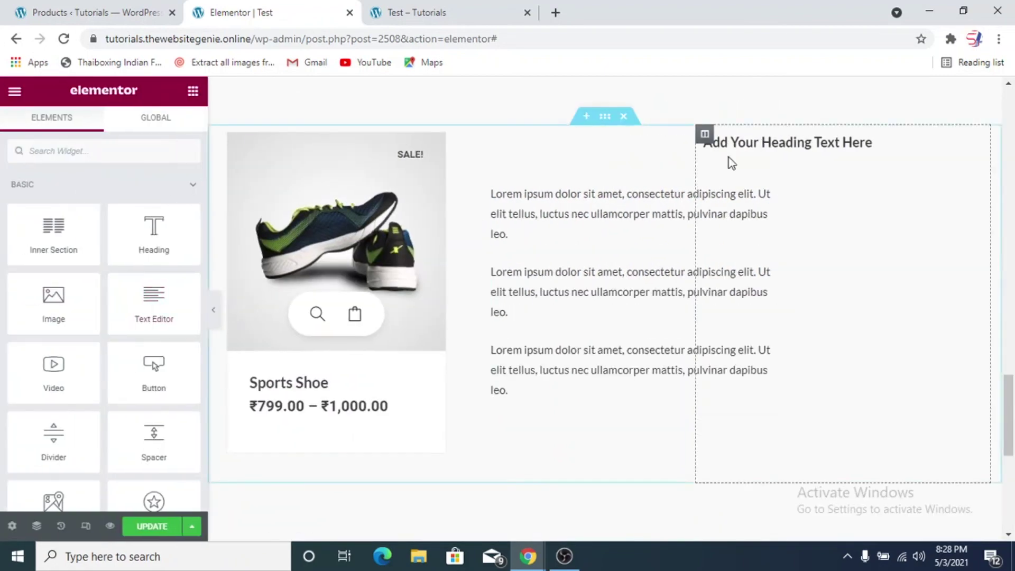
# Position the heading absolutely with a horizontal offset of -276 px and a vertical offset of 34 px
pyautogui.click(974, 152)
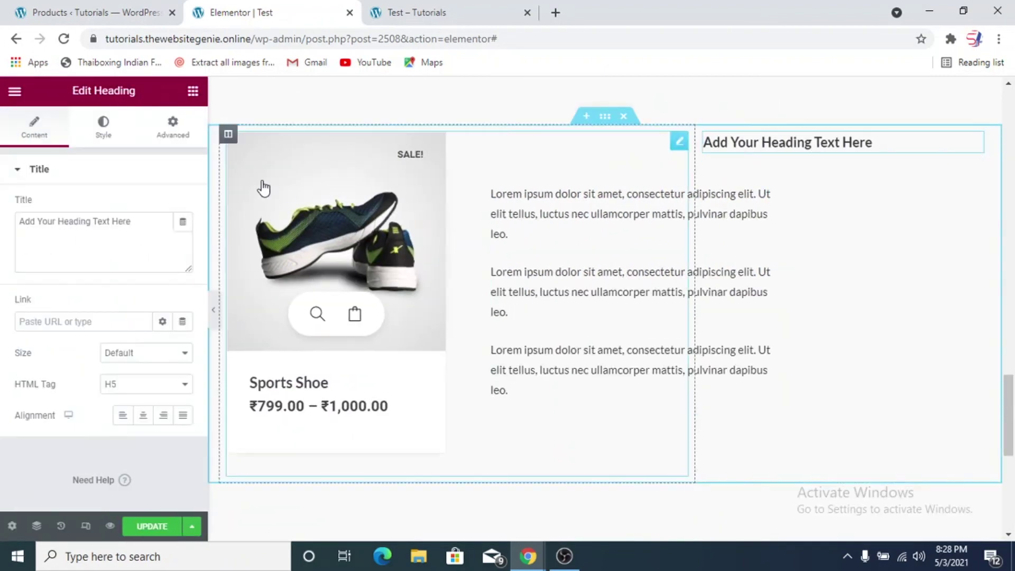
pyautogui.click(174, 132)
pyautogui.scroll(-4, 139, 307)
pyautogui.click(109, 346)
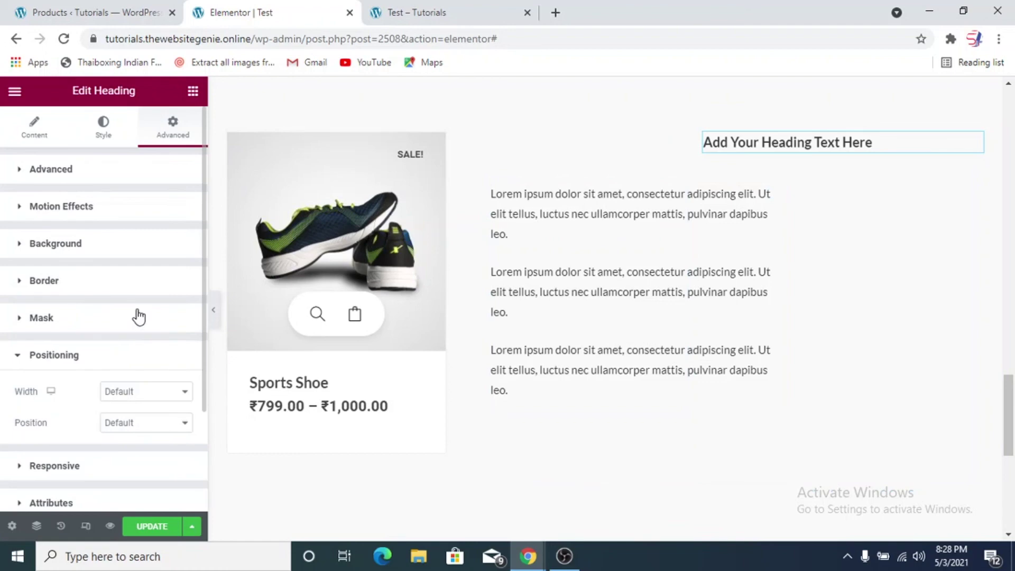
pyautogui.scroll(-3, 145, 317)
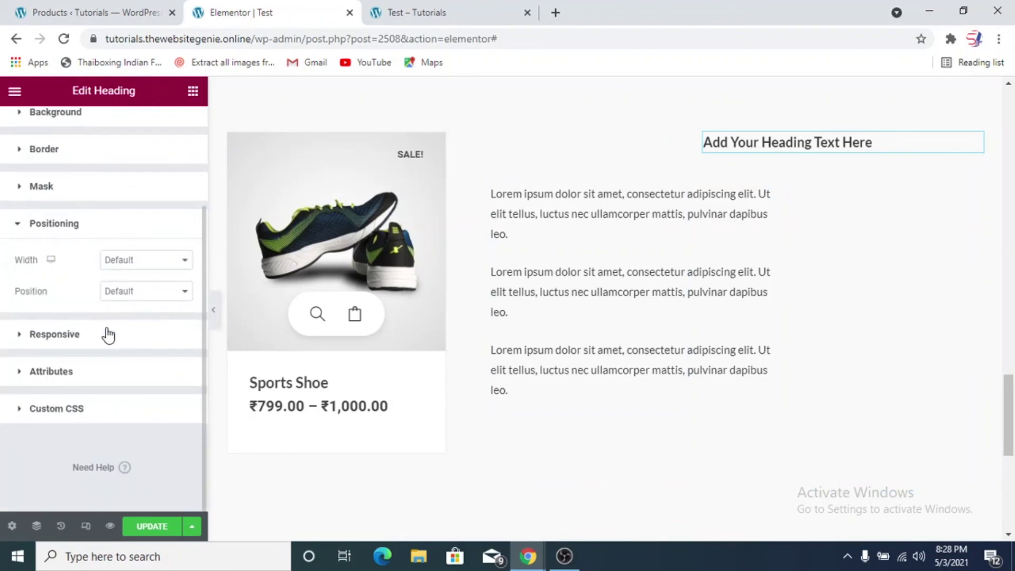
pyautogui.click(149, 292)
pyautogui.click(139, 319)
pyautogui.scroll(-2, 135, 390)
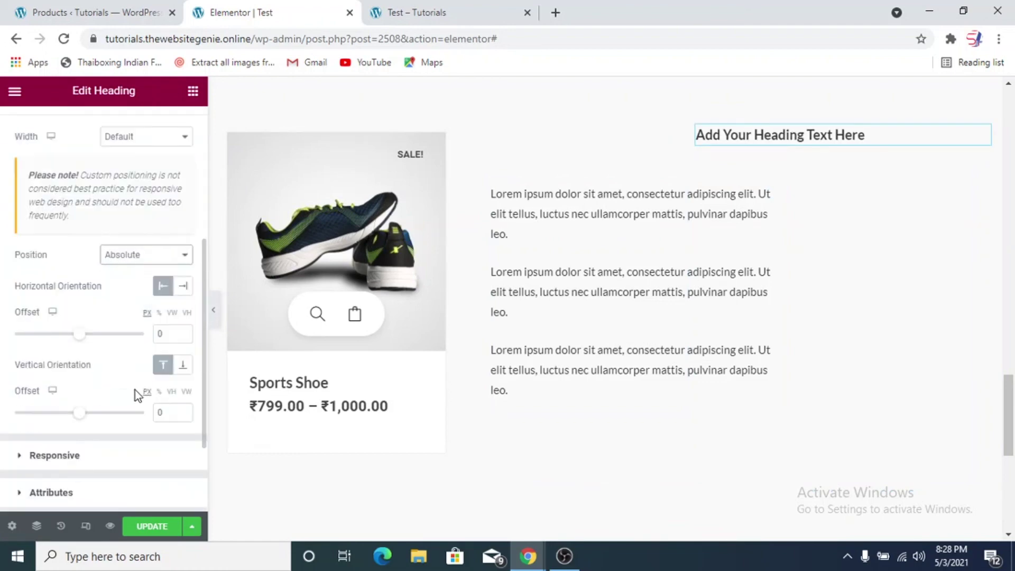
pyautogui.moveTo(79, 334); pyautogui.dragTo(64, 342)
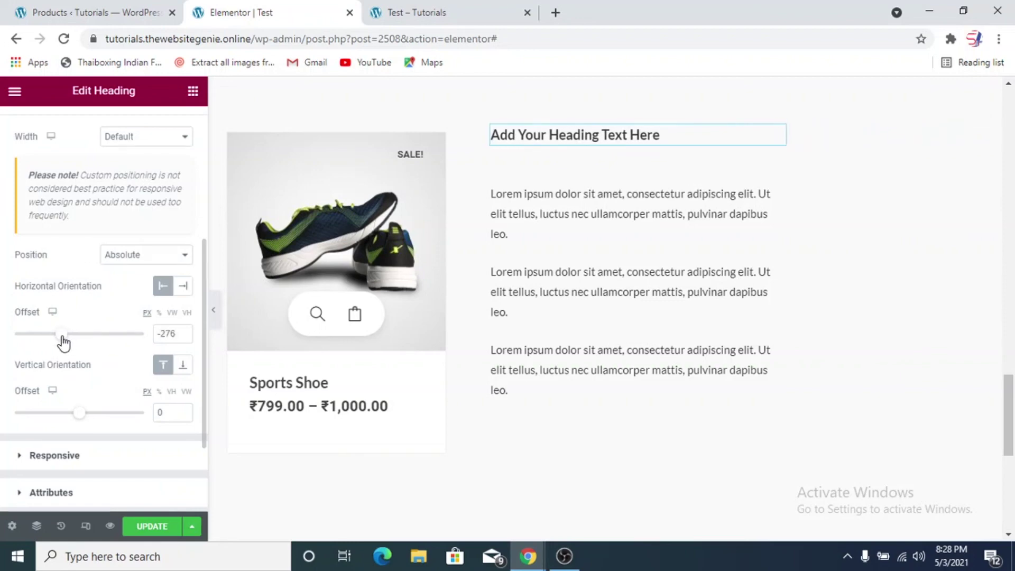
pyautogui.moveTo(79, 421); pyautogui.dragTo(94, 421)
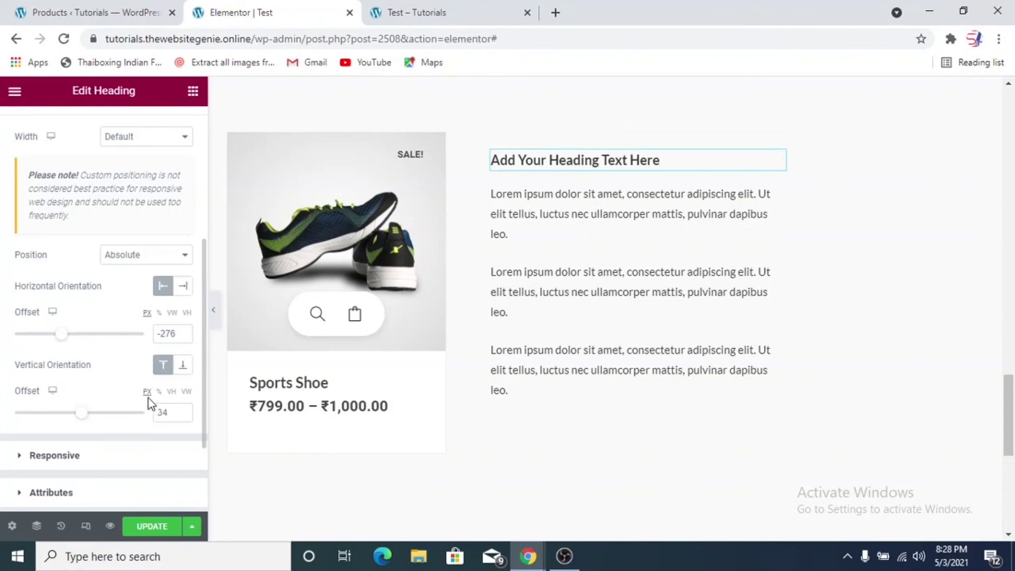
# Center-align the heading and check the finished product section at full page width
pyautogui.click(776, 159)
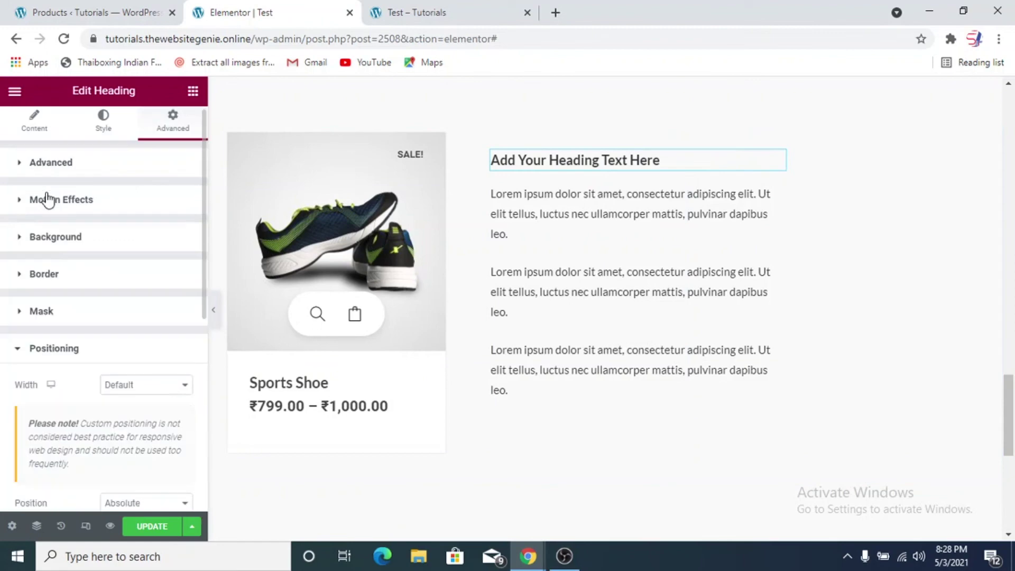
pyautogui.click(35, 124)
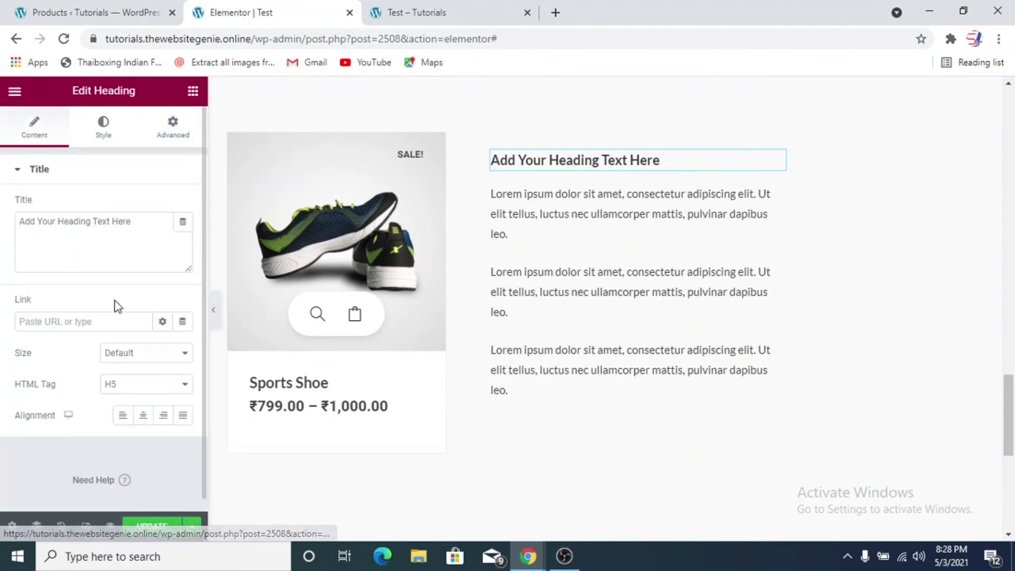
pyautogui.click(143, 416)
pyautogui.scroll(-1, 217, 316)
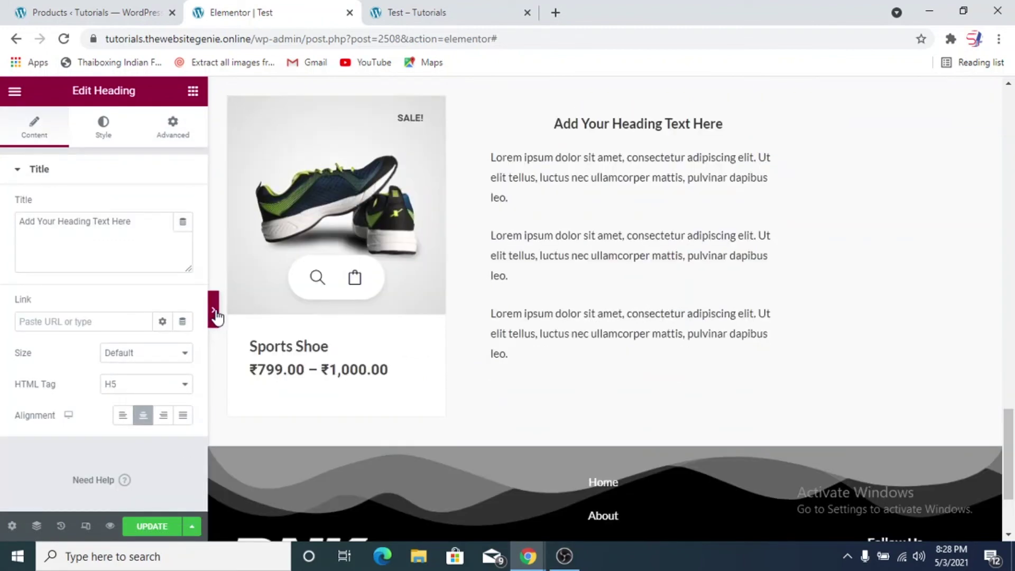
pyautogui.click(214, 310)
pyautogui.scroll(5, 578, 404)
pyautogui.scroll(-2, 586, 387)
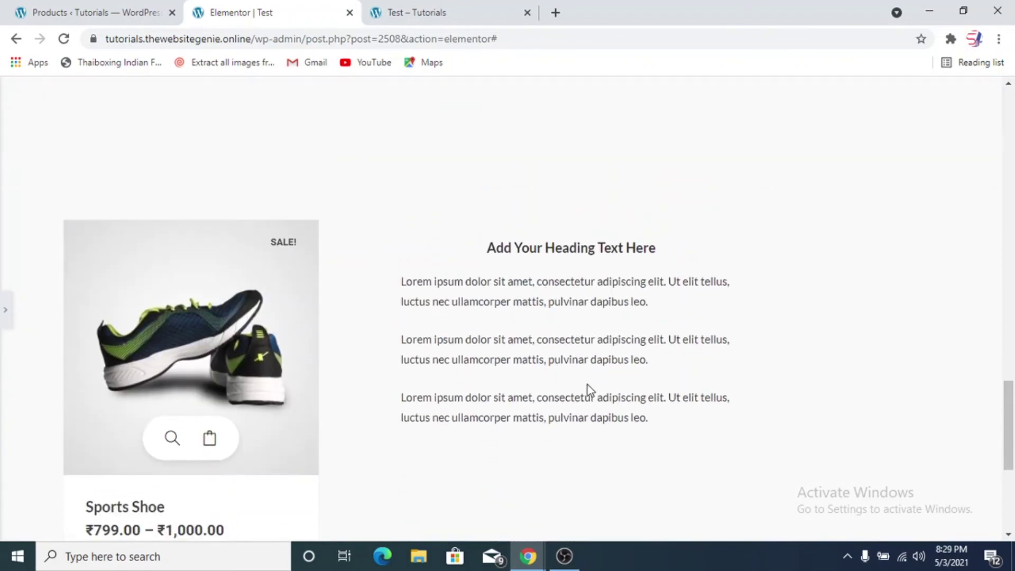
pyautogui.scroll(-4, 465, 333)
pyautogui.scroll(2, 465, 301)
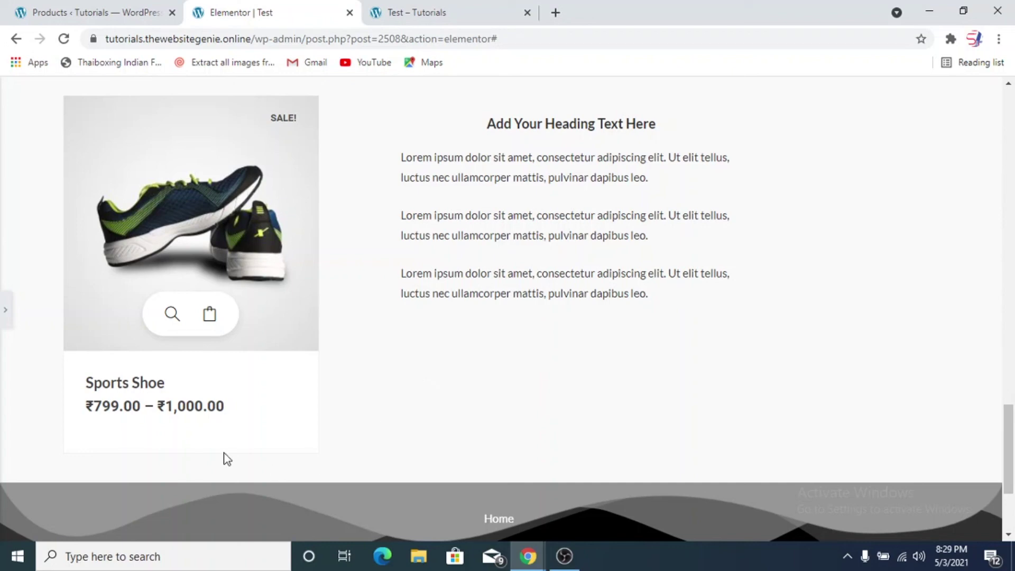
pyautogui.click(5, 310)
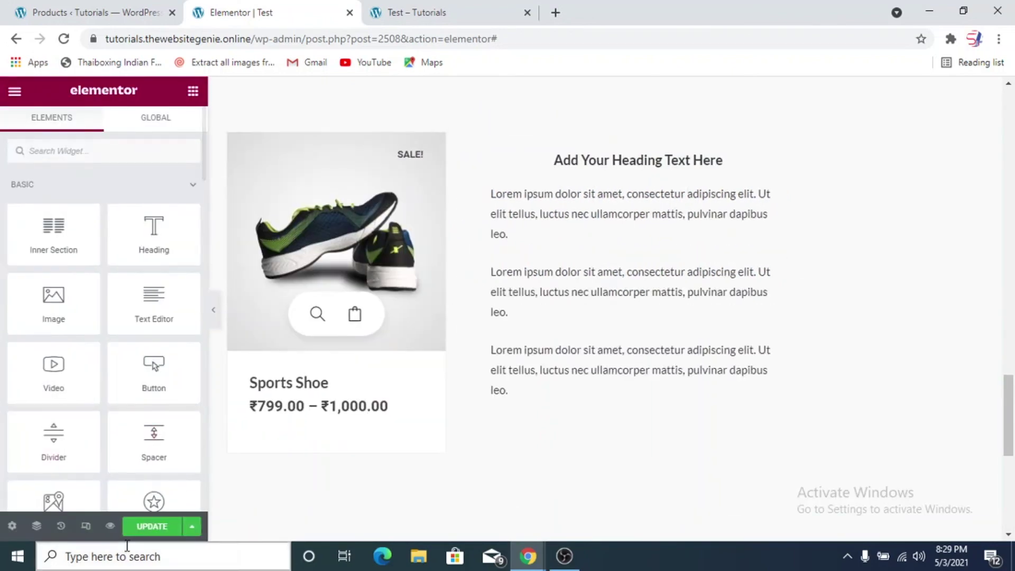
# Save the Test page and check the Sports Shoe section with its heading and text in the page preview
pyautogui.click(152, 527)
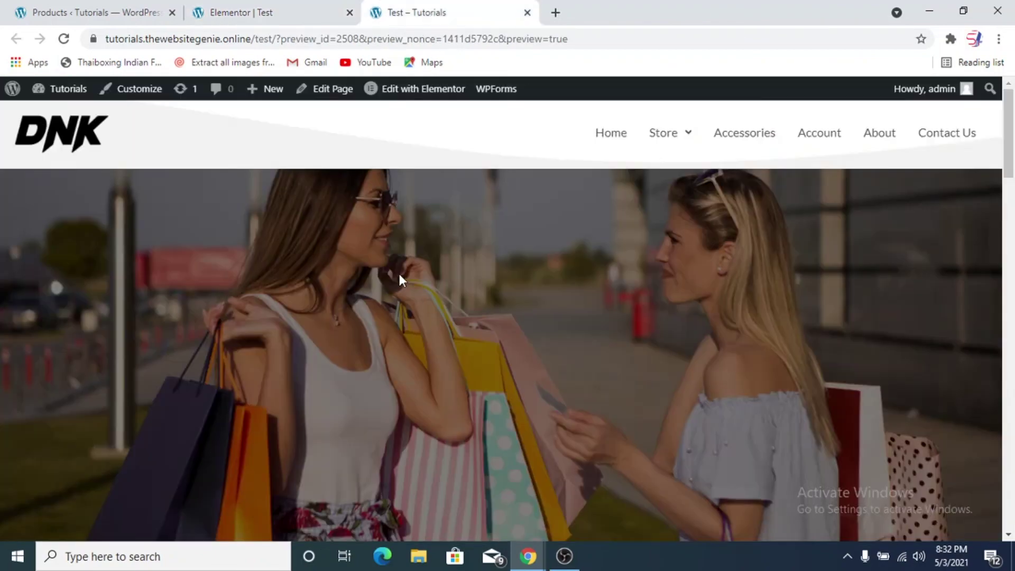
pyautogui.scroll(-15, 398, 273)
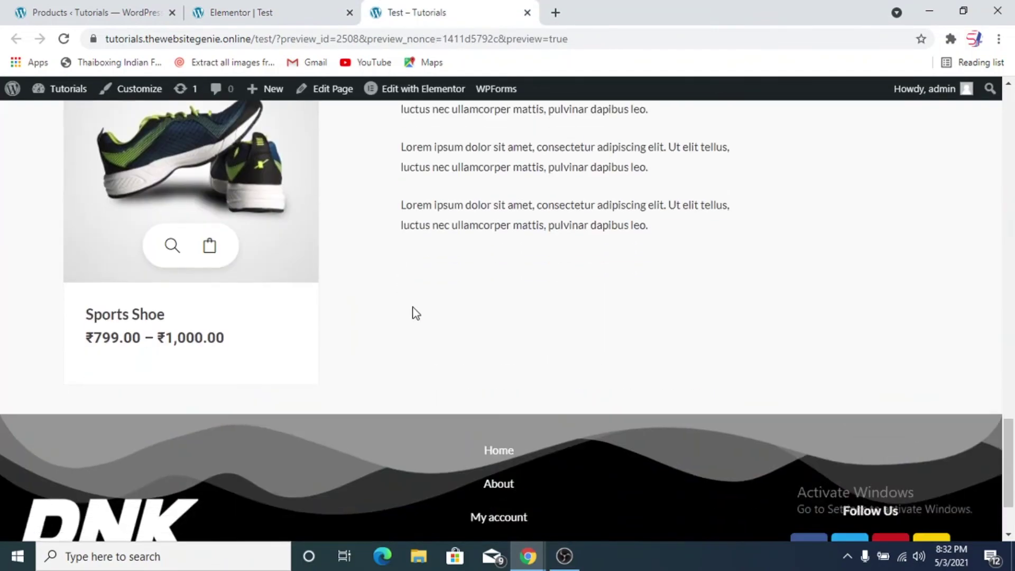
pyautogui.scroll(2, 415, 313)
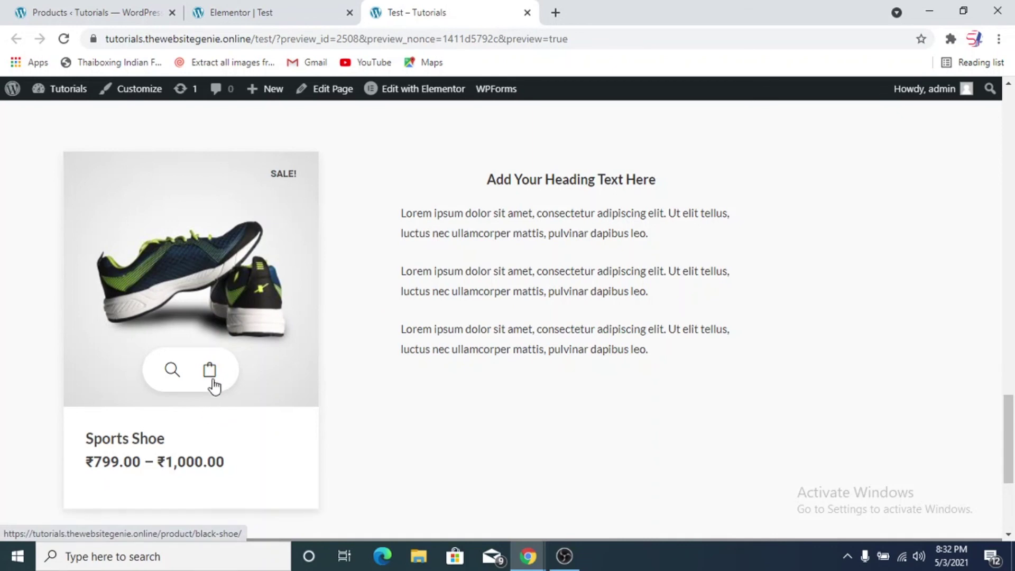
# Open the store's front page in a new browser tab from the WordPress products list
pyautogui.click(104, 11)
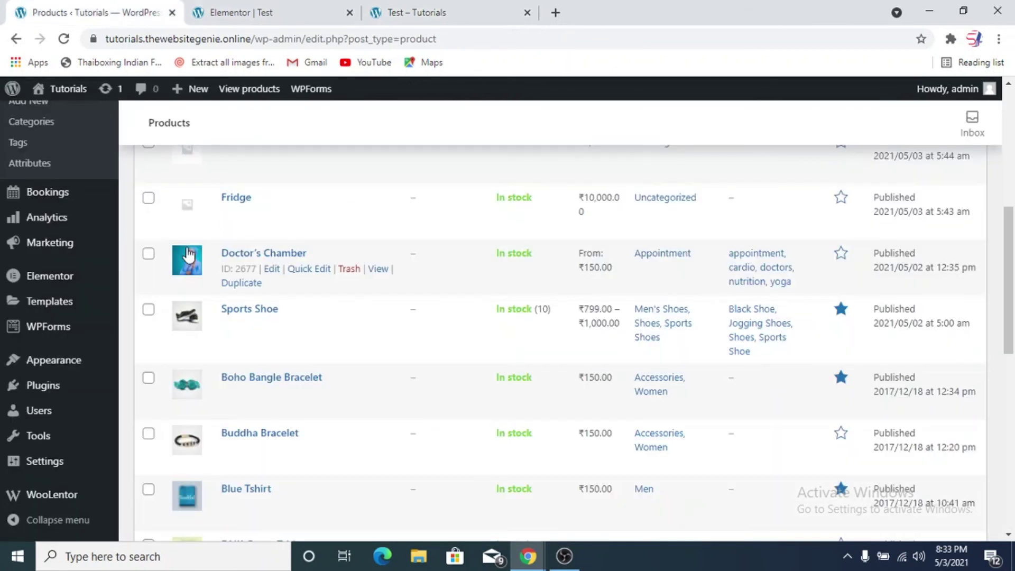
pyautogui.moveTo(106, 282)
pyautogui.scroll(5, 105, 282)
pyautogui.rightClick(68, 88)
pyautogui.click(133, 97)
pyautogui.click(232, 12)
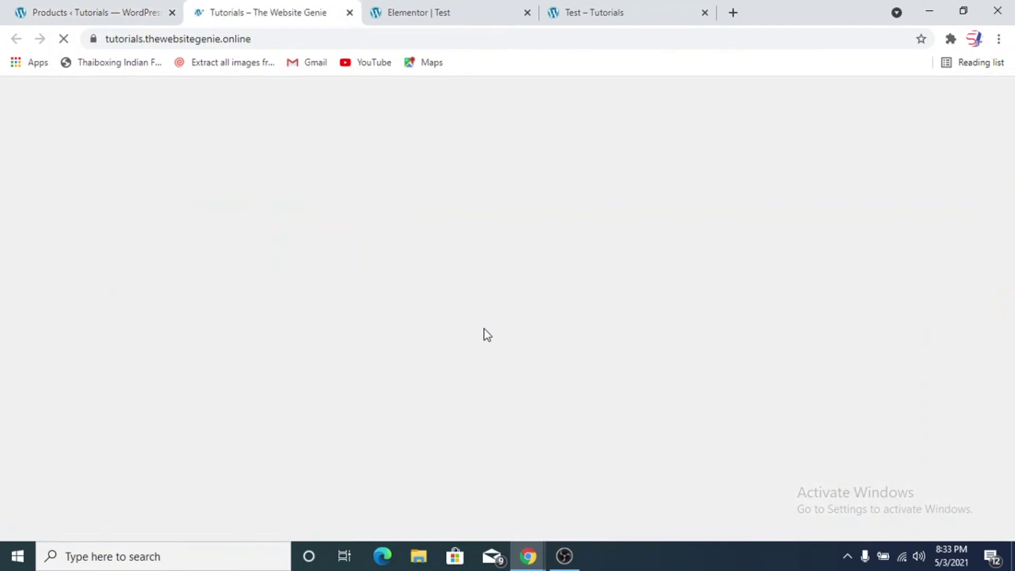
# Examine the front page's product layouts from the banner to the expanding image panels for the Boho Bangle Bracelet and Sports Shoe
pyautogui.scroll(-10, 394, 306)
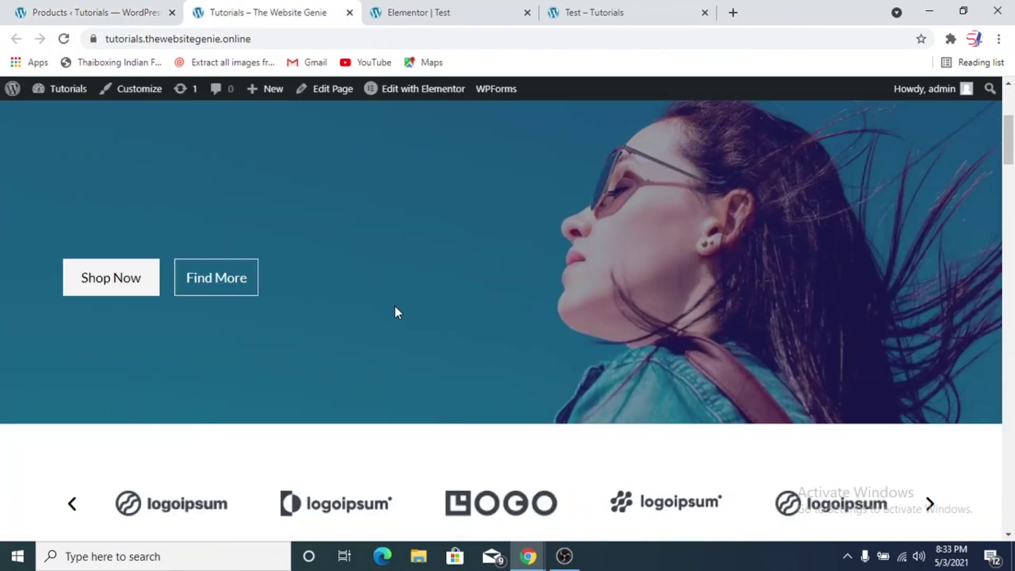
pyautogui.scroll(-5, 395, 307)
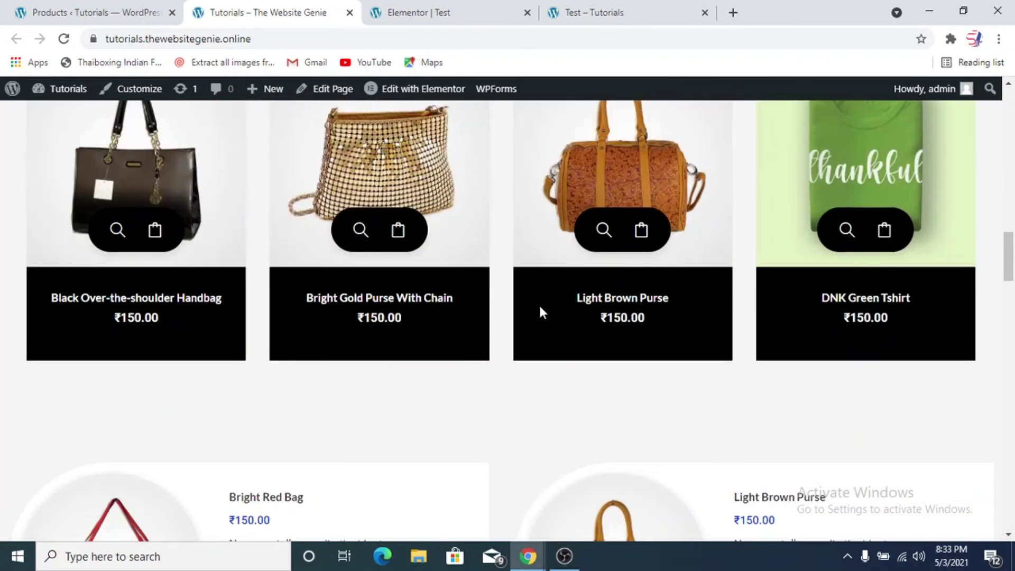
pyautogui.scroll(-5, 416, 311)
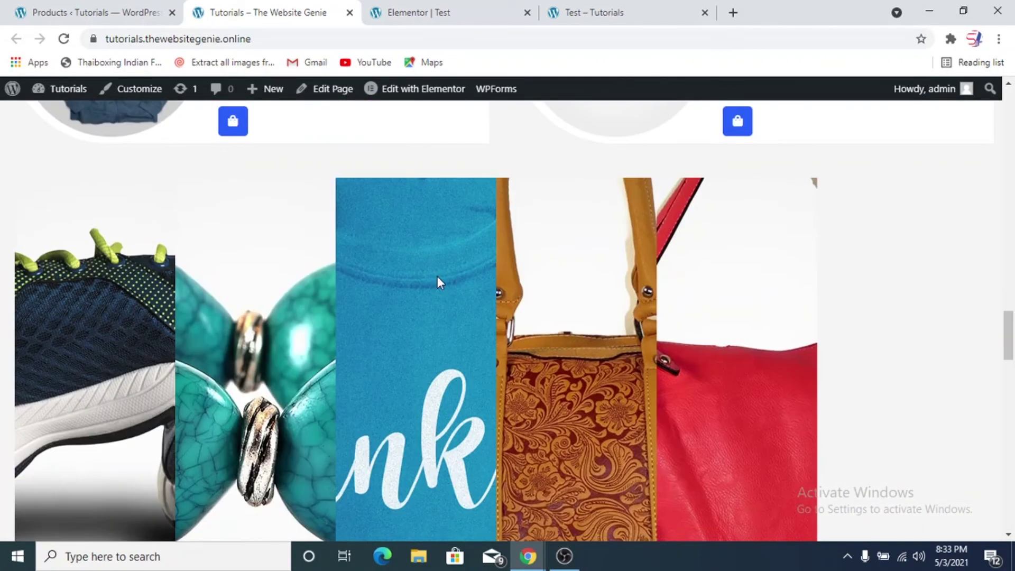
pyautogui.scroll(-5, 438, 279)
pyautogui.moveTo(388, 360)
pyautogui.scroll(-4, 388, 360)
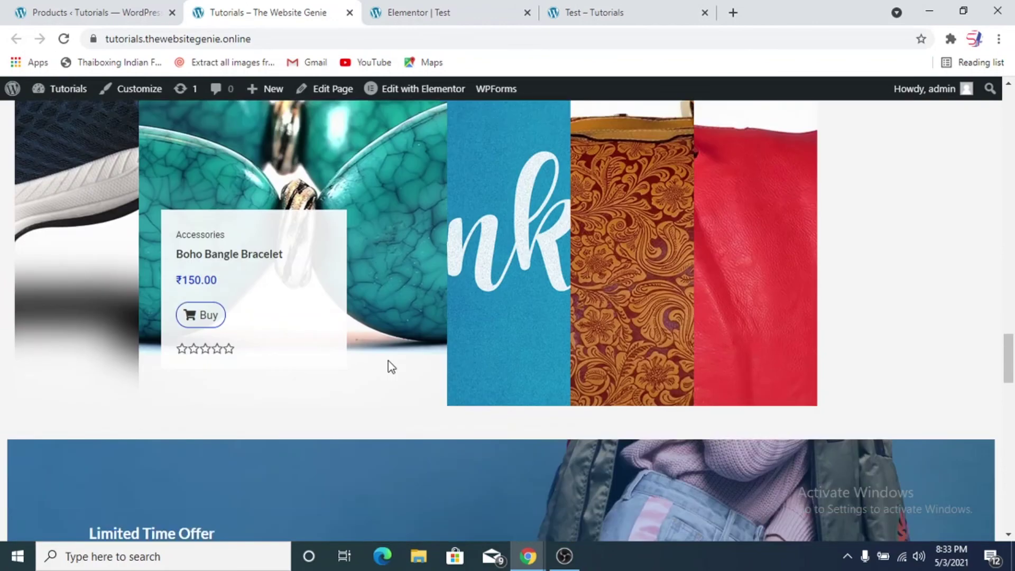
pyautogui.scroll(2, 389, 360)
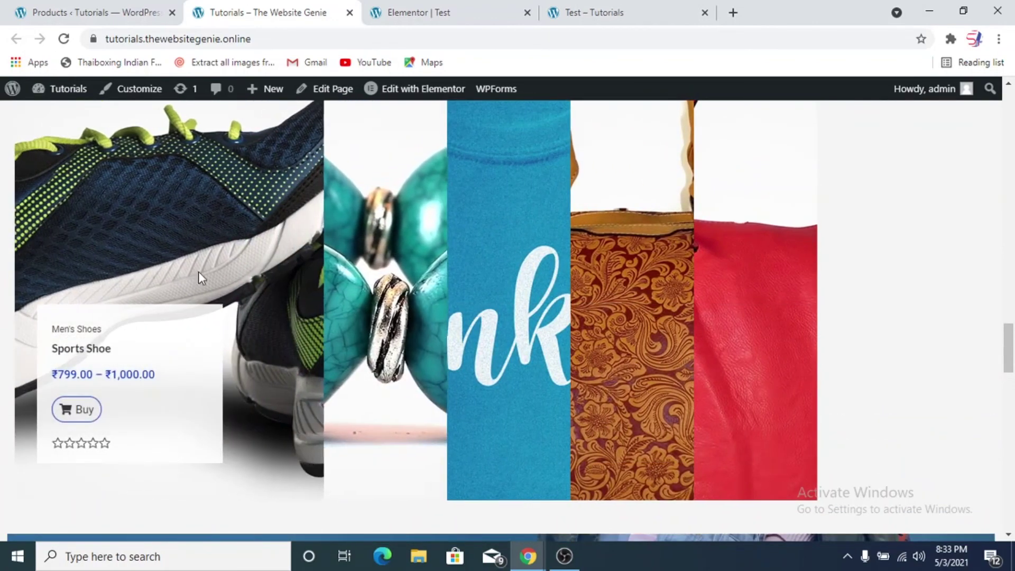
# Try out the front page's product accordion by collapsing Sports Shoe and expanding other products, and return to the Test page in the Elementor editor
pyautogui.scroll(-5, 365, 352)
pyautogui.scroll(-12, 365, 352)
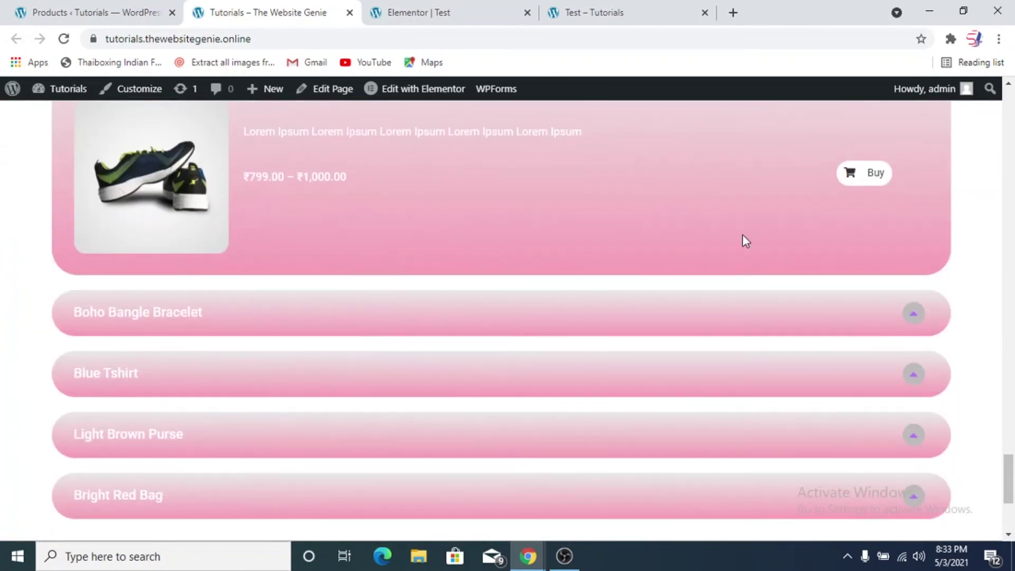
pyautogui.scroll(2, 740, 238)
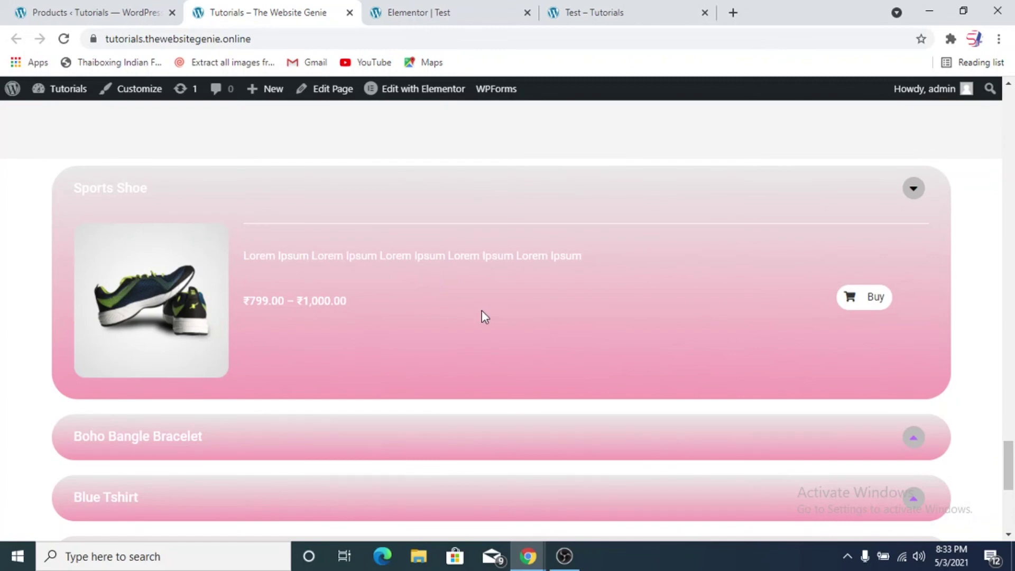
pyautogui.click(910, 195)
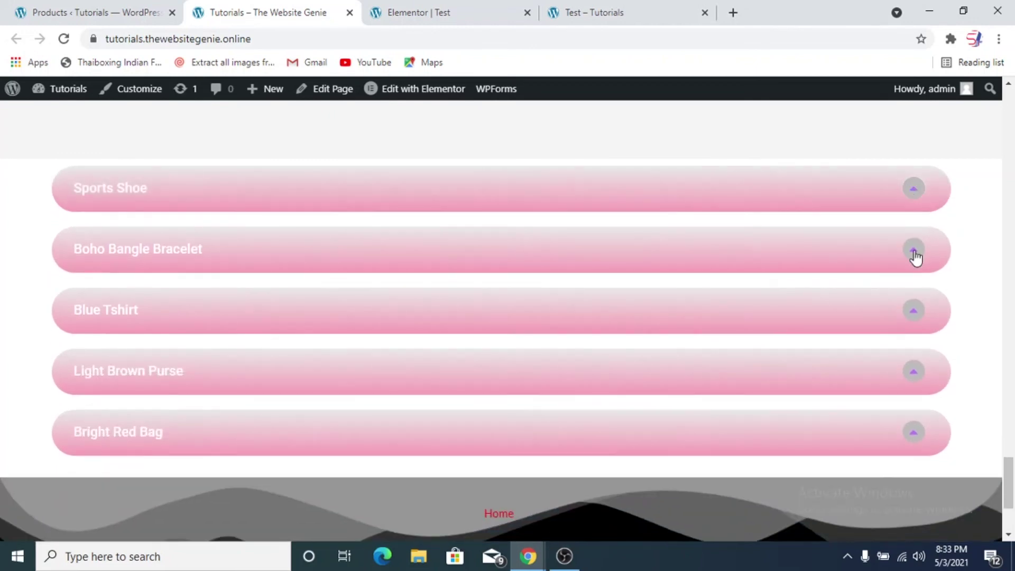
pyautogui.click(914, 255)
pyautogui.click(914, 258)
pyautogui.click(913, 309)
pyautogui.click(913, 312)
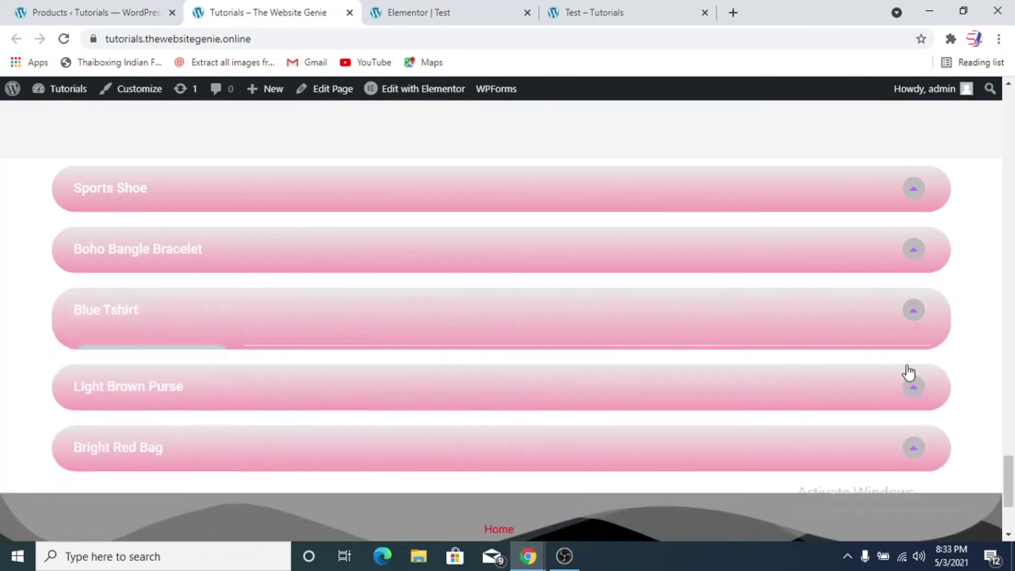
pyautogui.click(908, 376)
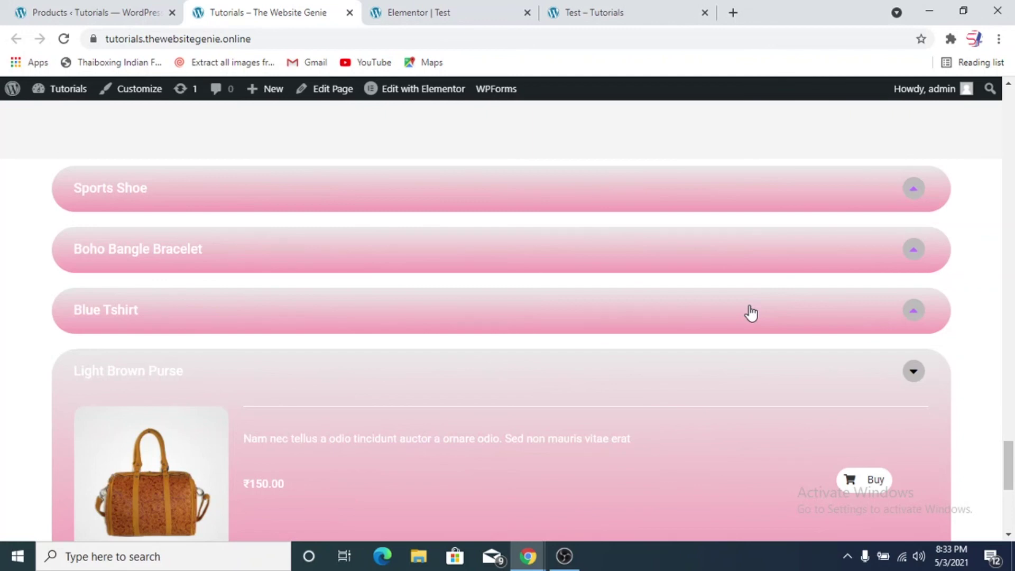
pyautogui.click(443, 16)
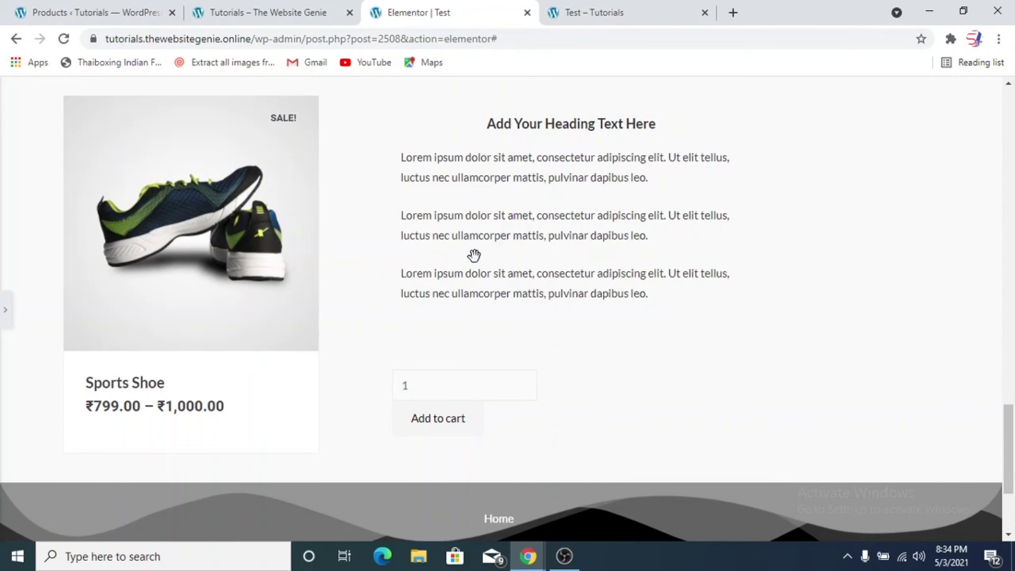